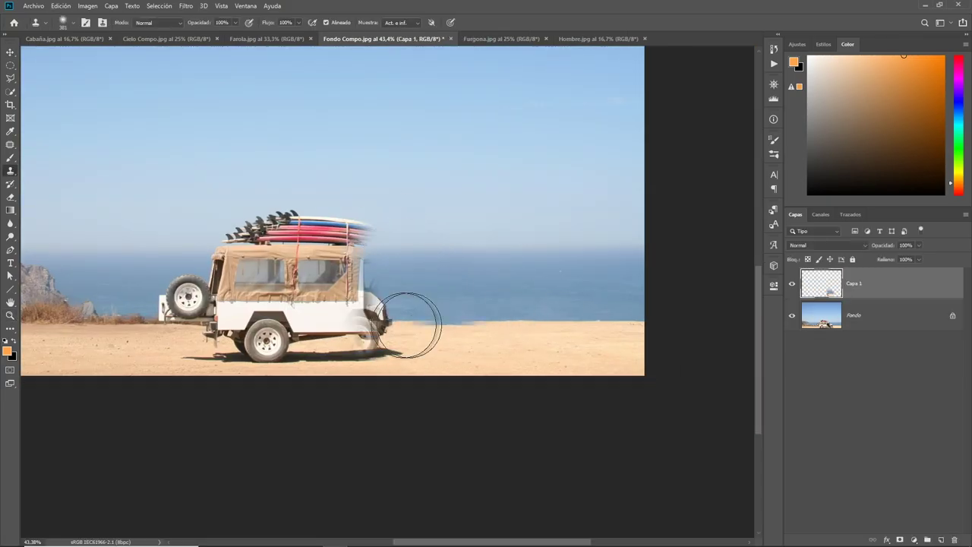
Clone sea and sand over the white jeep on Capa 1, then zoom out to the whole beach.
mouse_move(408, 325)
left_mouse_down()
mouse_move(341, 245)
mouse_move(163, 321)
mouse_move(237, 356)
left_mouse_up()
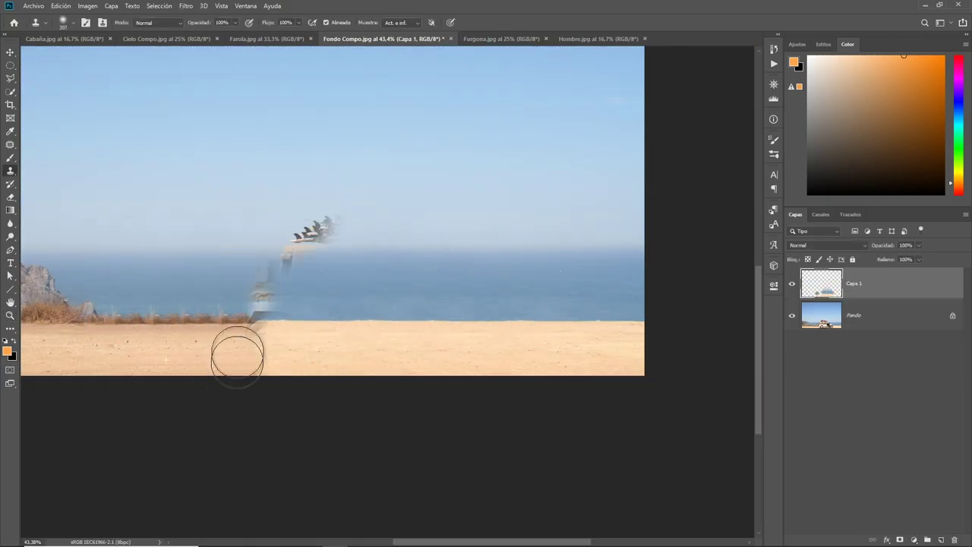
left_click_drag(264, 323, 304, 337)
key("z")
key("ctrl+minus")
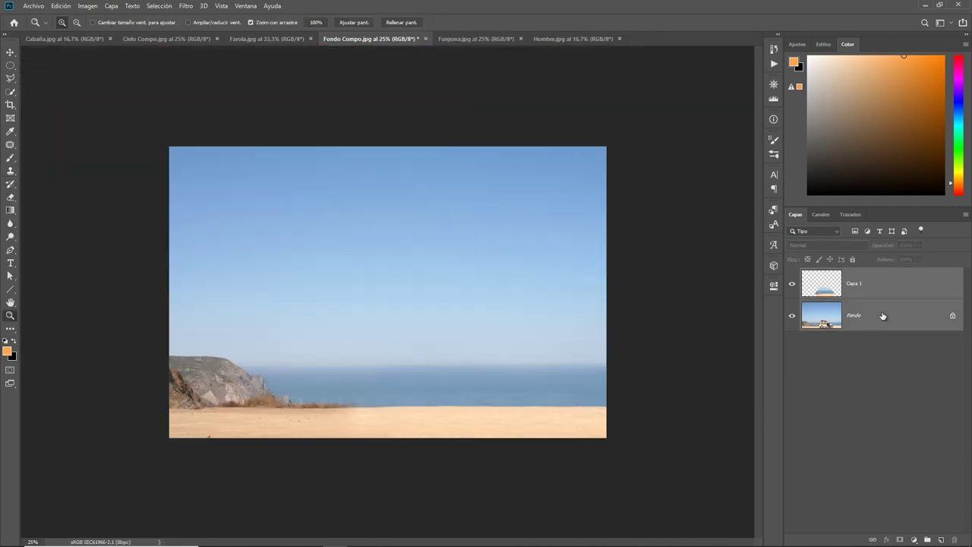
key("ctrl+Tab")
On the Furgona van image, trace the selection edge along the headlight with the lasso.
left_click(11, 91)
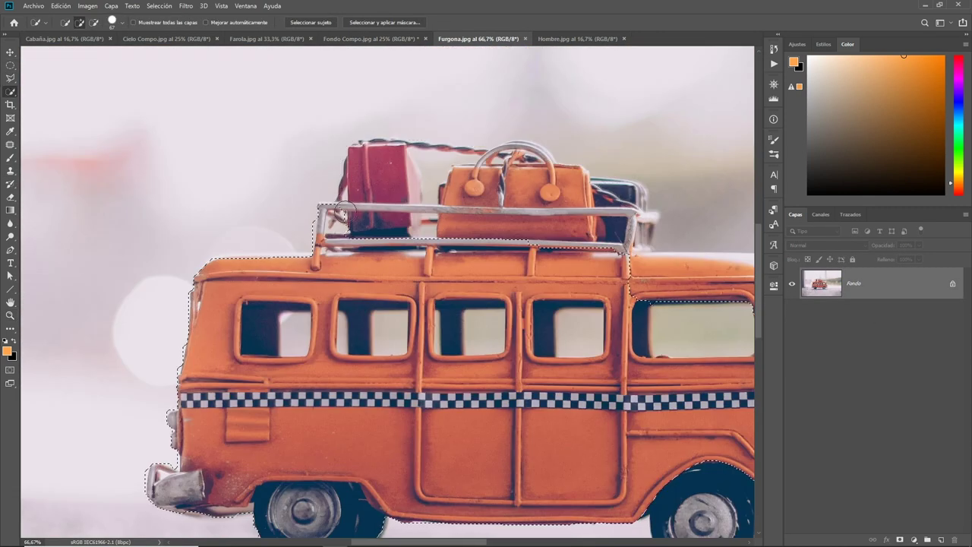
key("l")
scroll(569, 348, "up", 4)
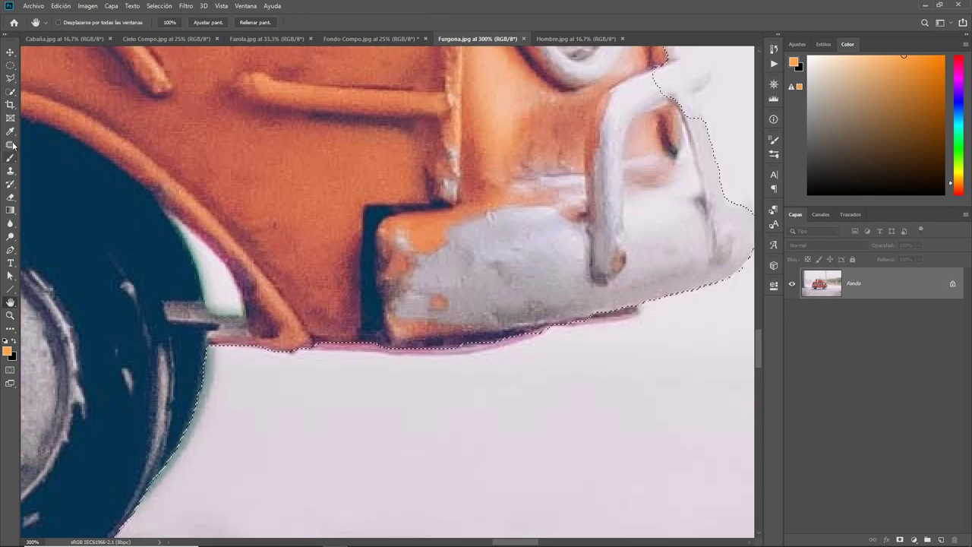
left_click_drag(593, 348, 487, 357)
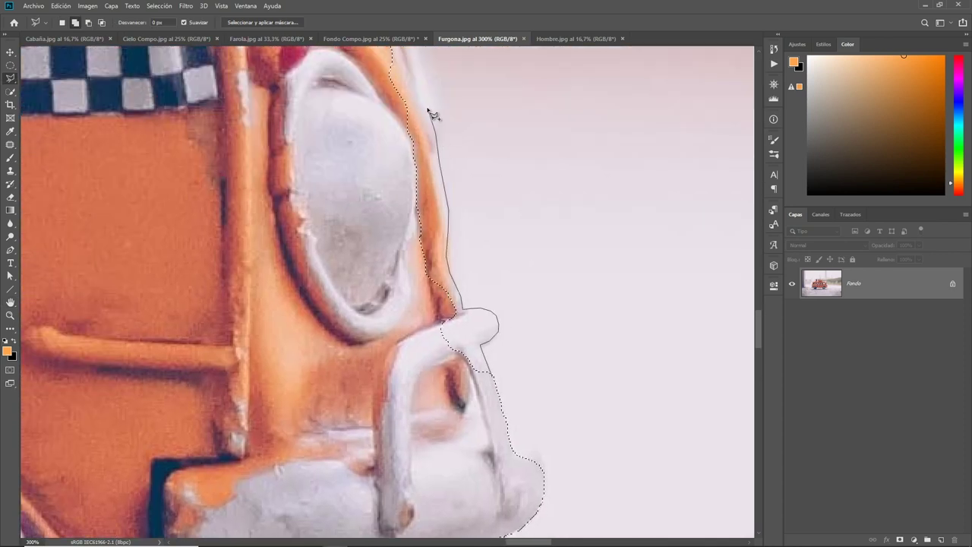
left_click_drag(438, 134, 440, 137)
scroll(436, 304, "up", 5)
scroll(435, 423, "down", 3)
scroll(411, 119, "up", 10)
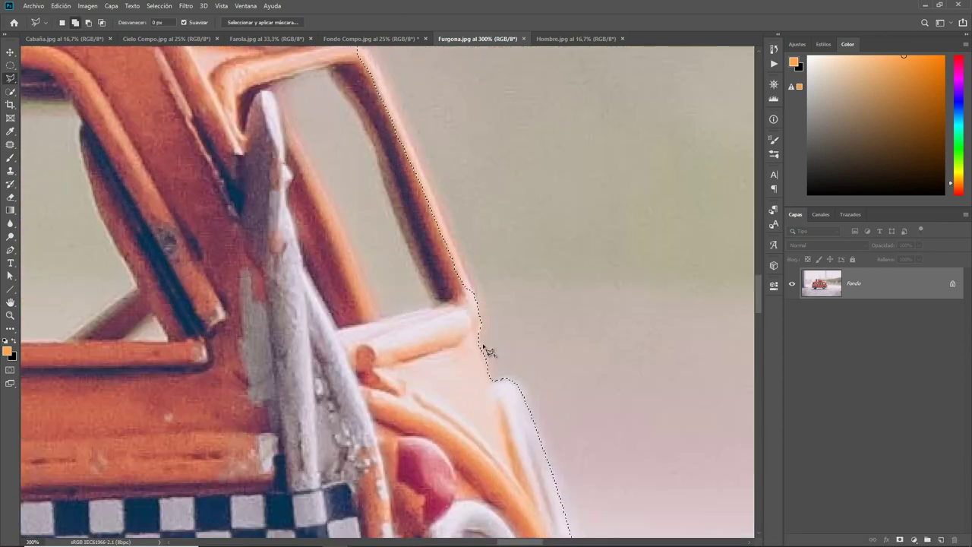
Continue tracing the outline around the van's body and close it into the selection.
left_click_drag(413, 119, 287, 137)
scroll(287, 137, "down", 5)
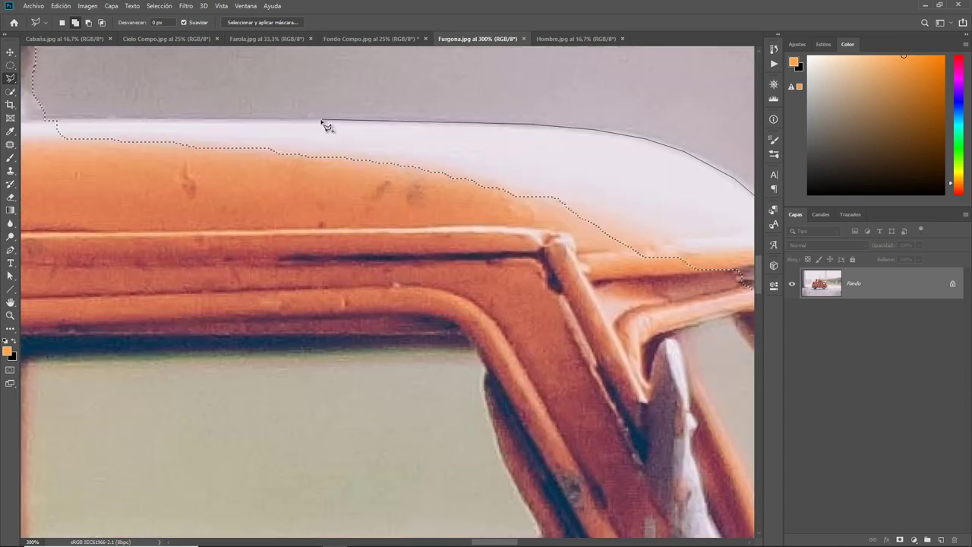
scroll(380, 266, "down", 5)
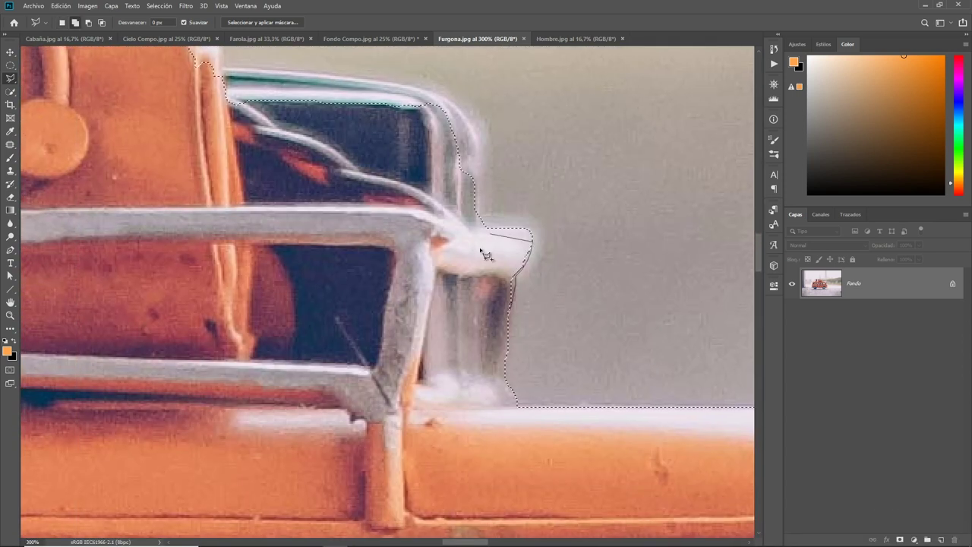
scroll(423, 278, "up", 5)
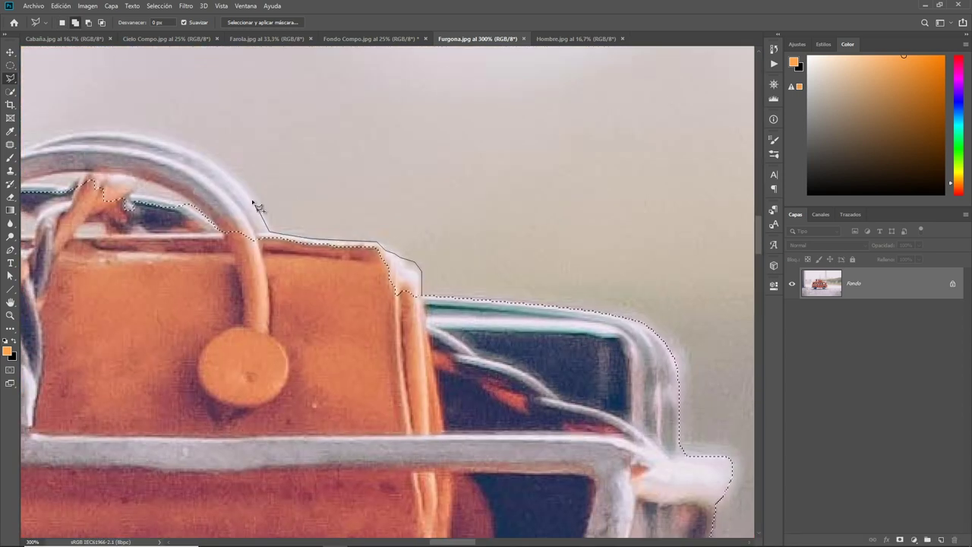
scroll(260, 212, "left", 2)
scroll(237, 227, "left", 4)
scroll(237, 226, "up", 1)
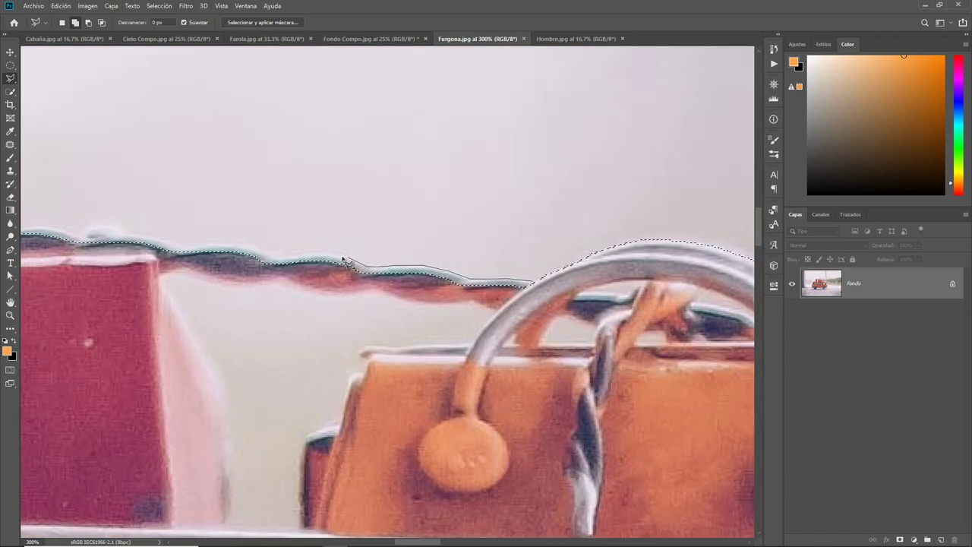
scroll(346, 250, "left", 5)
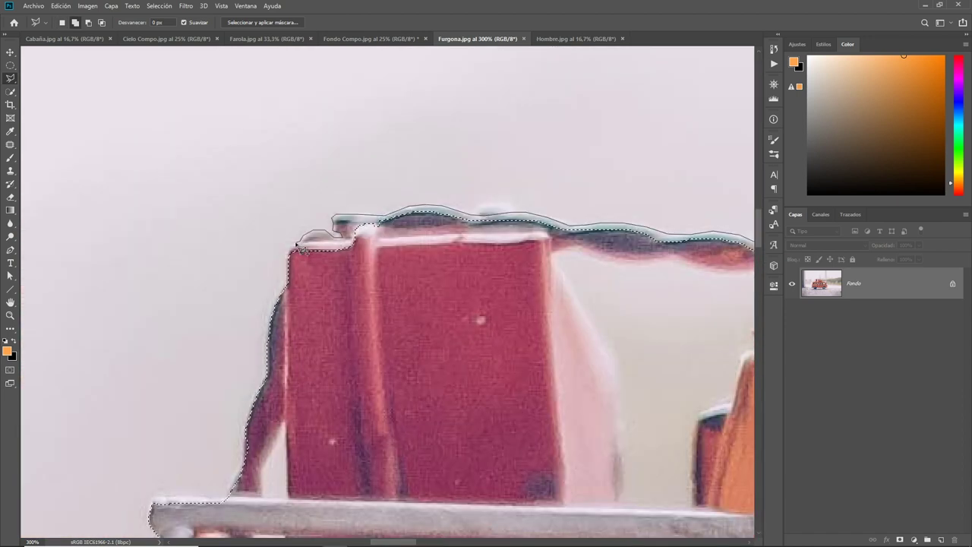
scroll(304, 245, "left", 5)
scroll(304, 244, "down", 3)
scroll(439, 256, "down", 3)
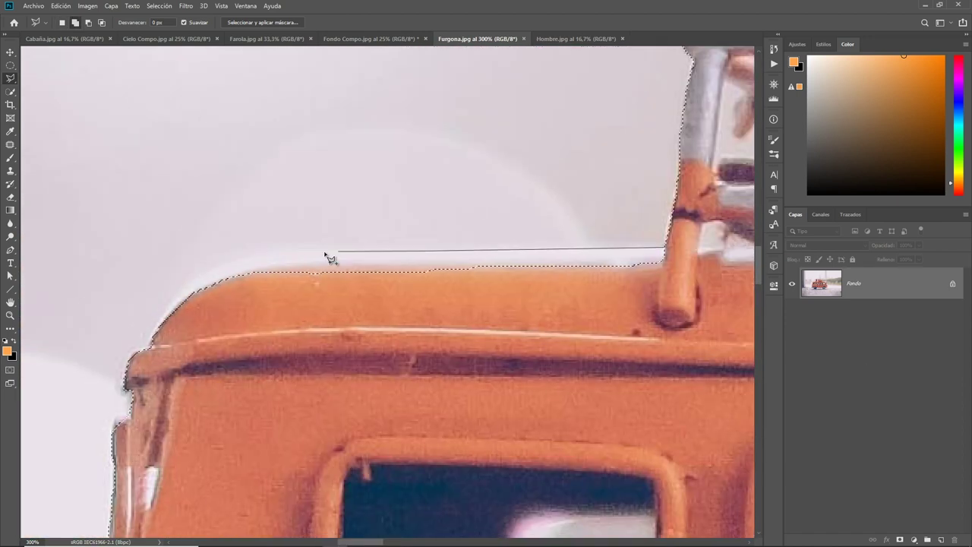
scroll(297, 239, "down", 5)
scroll(297, 238, "left", 3)
scroll(394, 203, "down", 2)
scroll(394, 203, "left", 1)
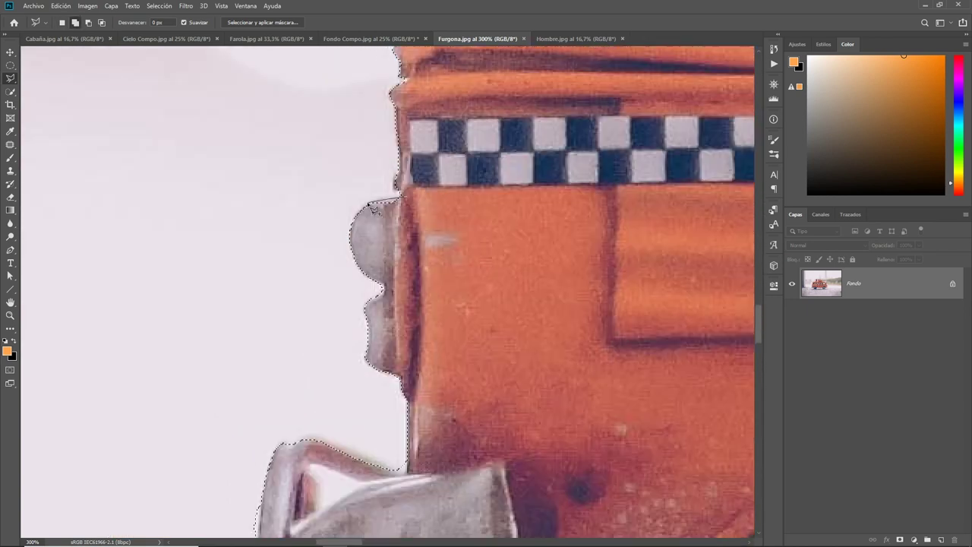
scroll(382, 287, "down", 4)
scroll(372, 334, "down", 2)
scroll(372, 335, "left", 2)
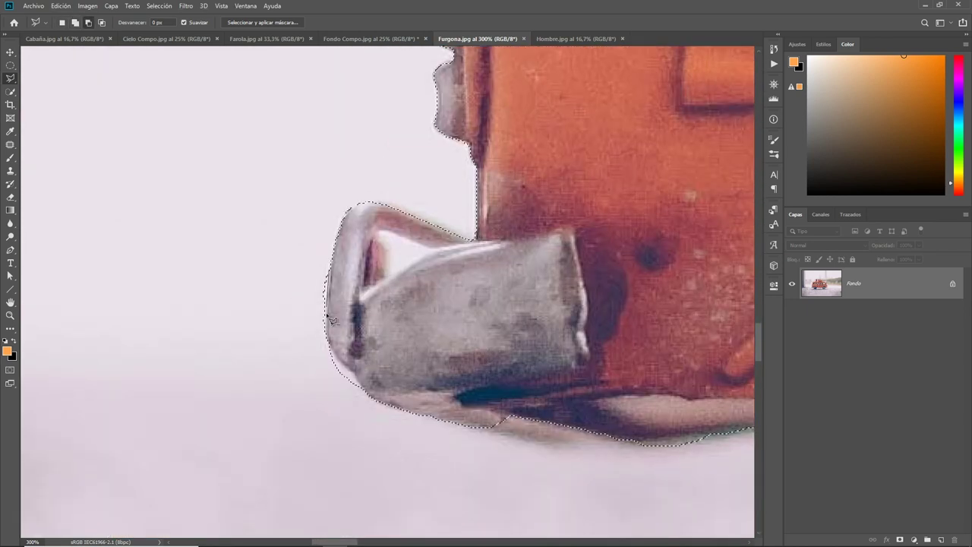
scroll(363, 386, "down", 2)
scroll(363, 386, "right", 2)
scroll(315, 325, "right", 5)
scroll(315, 326, "down", 3)
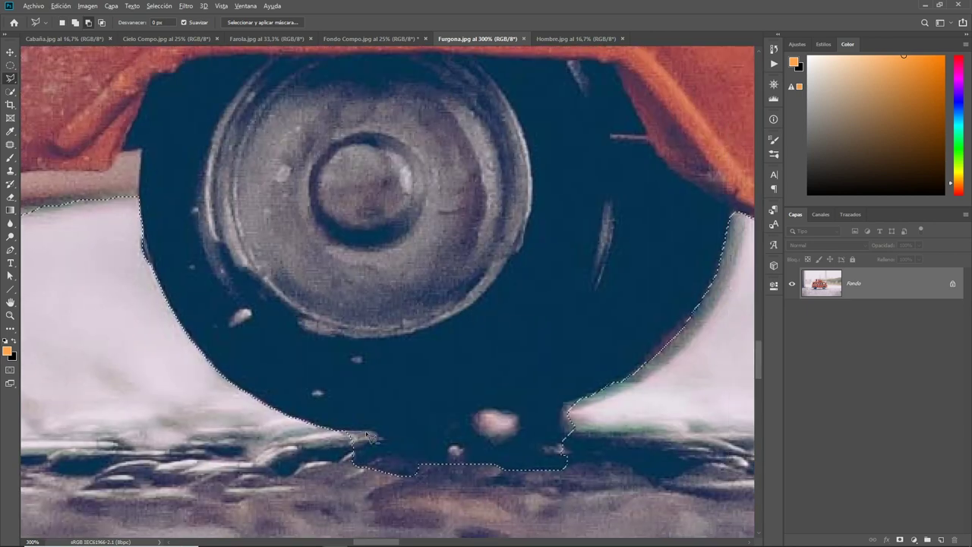
scroll(349, 437, "right", 4)
scroll(349, 437, "up", 1)
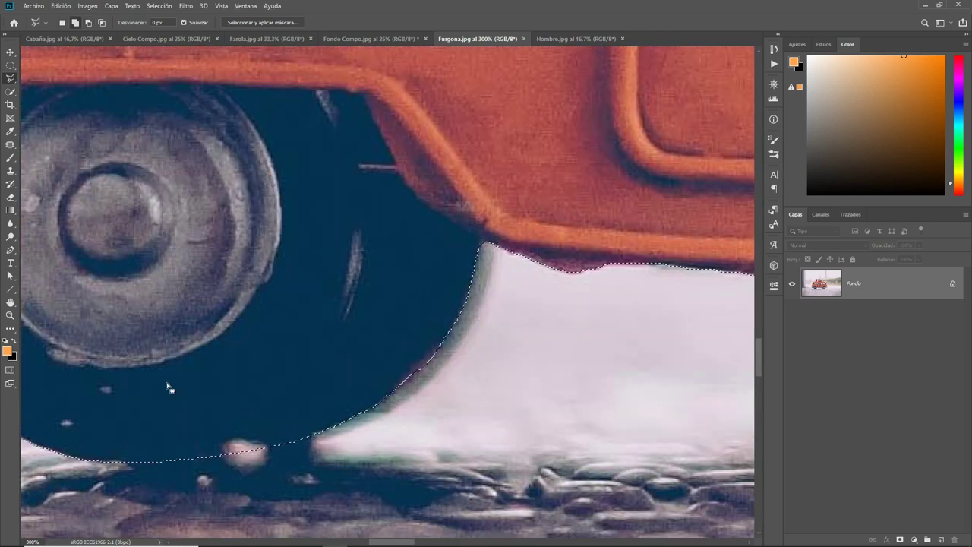
scroll(168, 387, "right", 8)
scroll(169, 387, "up", 1)
scroll(511, 369, "right", 5)
scroll(511, 369, "down", 2)
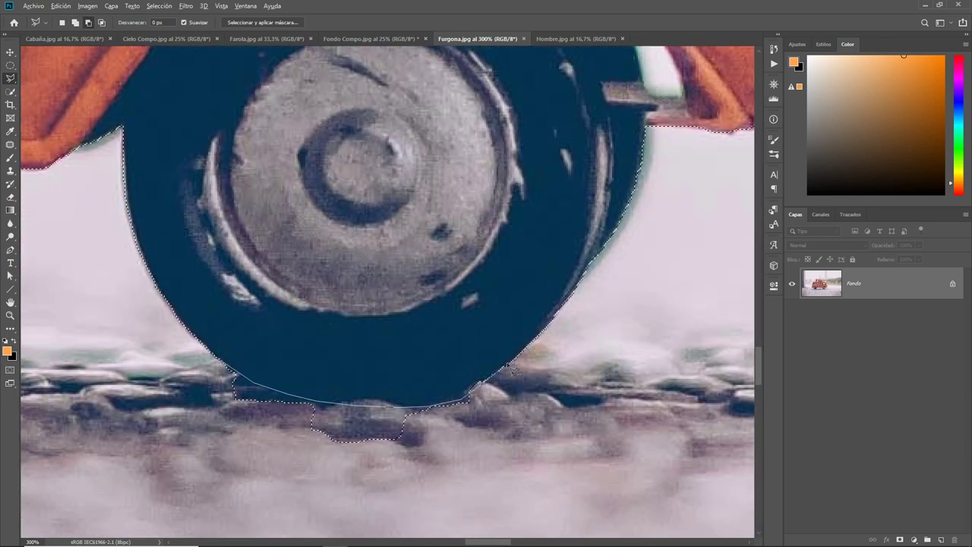
scroll(616, 271, "right", 5)
scroll(616, 272, "up", 4)
scroll(638, 274, "right", 1)
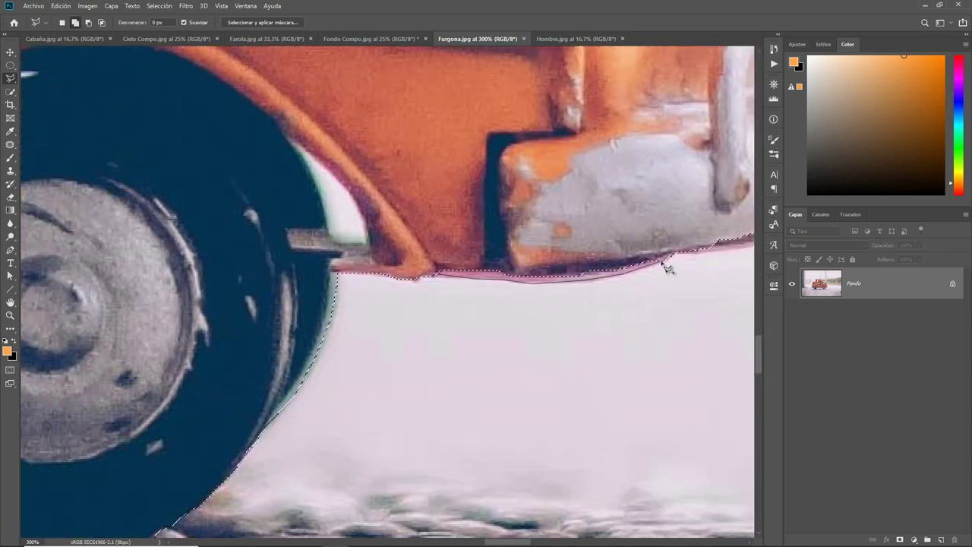
scroll(667, 265, "right", 6)
scroll(666, 266, "up", 1)
scroll(425, 357, "up", 5)
scroll(488, 426, "left", 1)
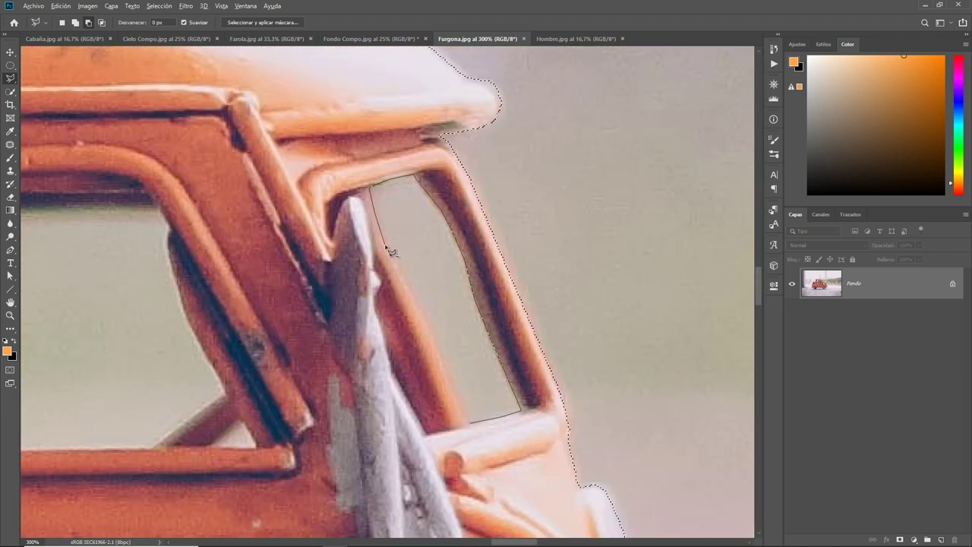
scroll(473, 430, "left", 5)
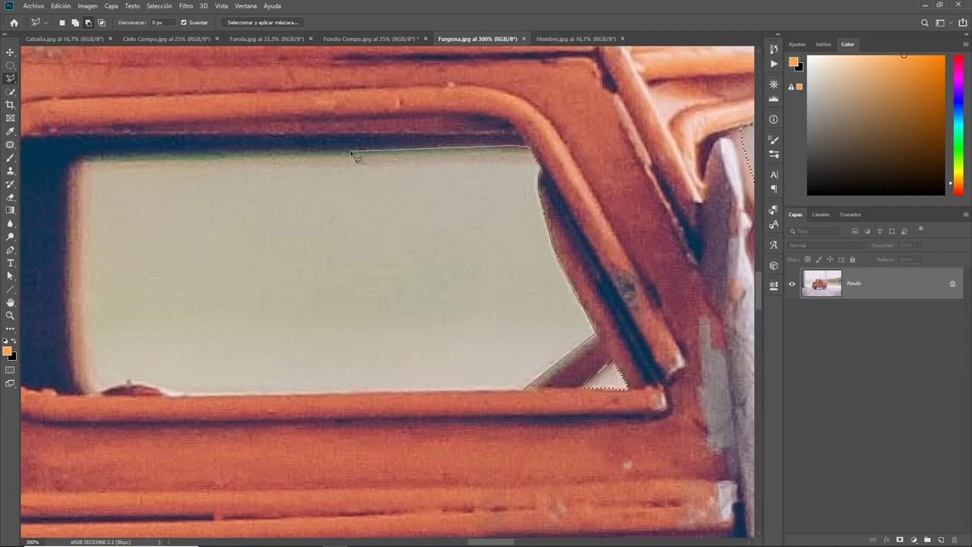
double_click(184, 403)
Outline the background gap inside the bag handle to refine the selection.
scroll(228, 391, "left", 5)
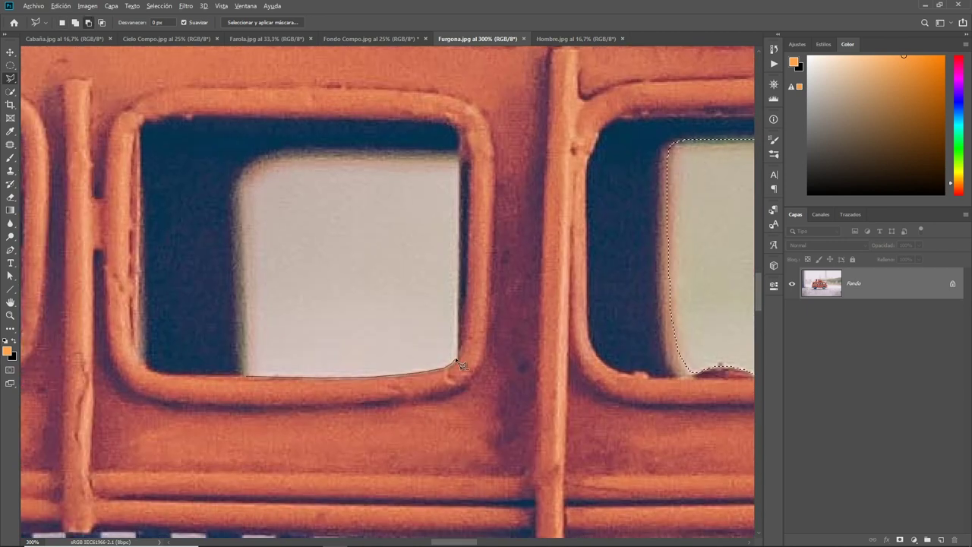
scroll(243, 199, "left", 5)
scroll(482, 256, "right", 5)
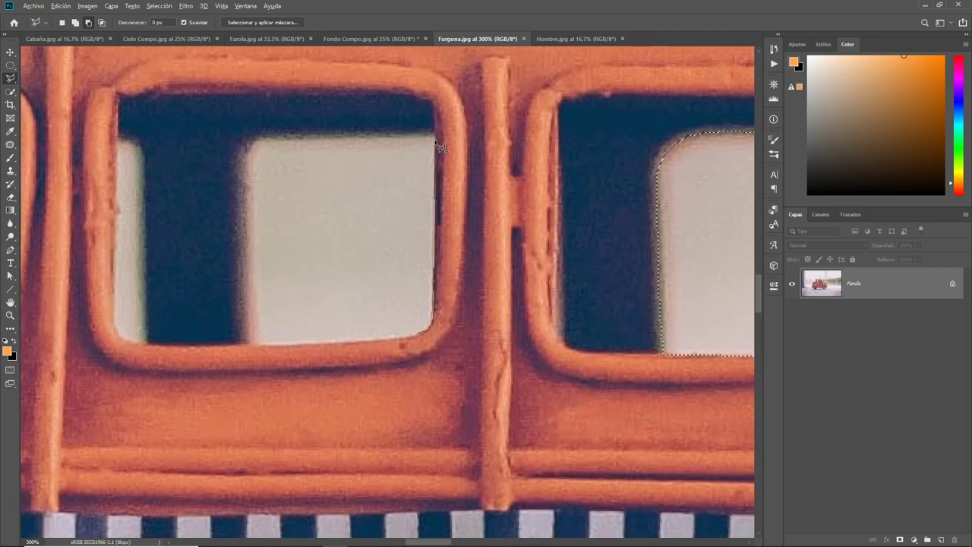
scroll(419, 338, "left", 3)
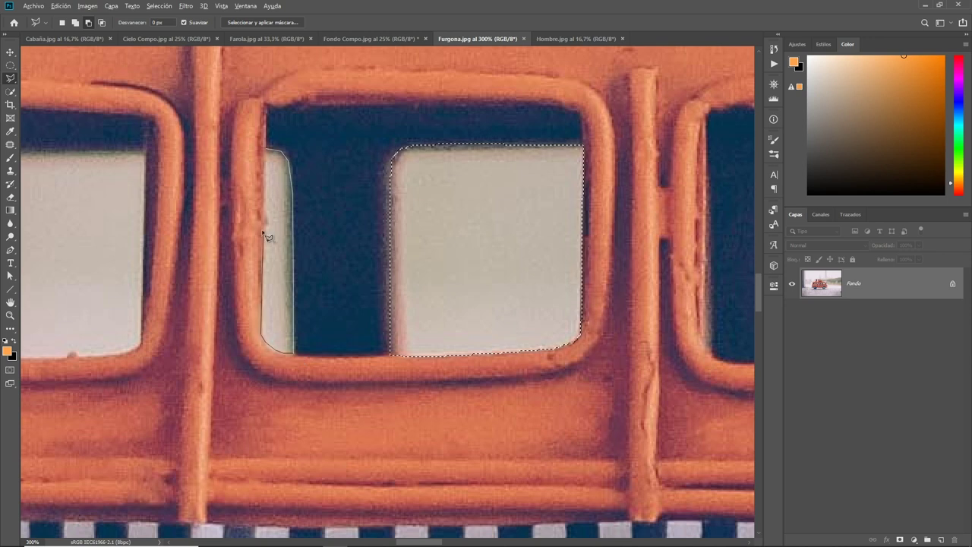
scroll(265, 226, "right", 3)
scroll(319, 228, "left", 3)
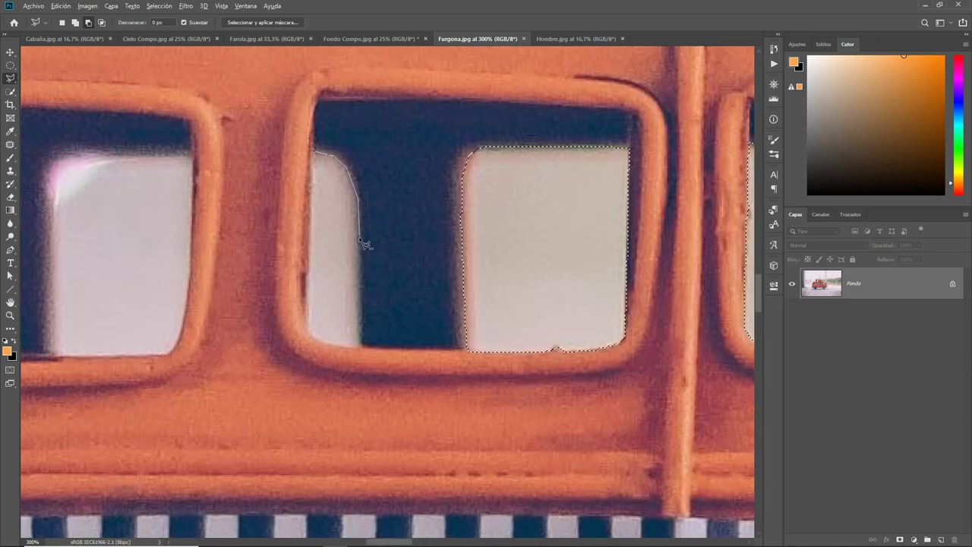
scroll(342, 311, "right", 3)
scroll(404, 235, "left", 4)
scroll(382, 306, "left", 2)
scroll(382, 305, "up", 3)
scroll(319, 296, "down", 3)
scroll(319, 297, "down", 3)
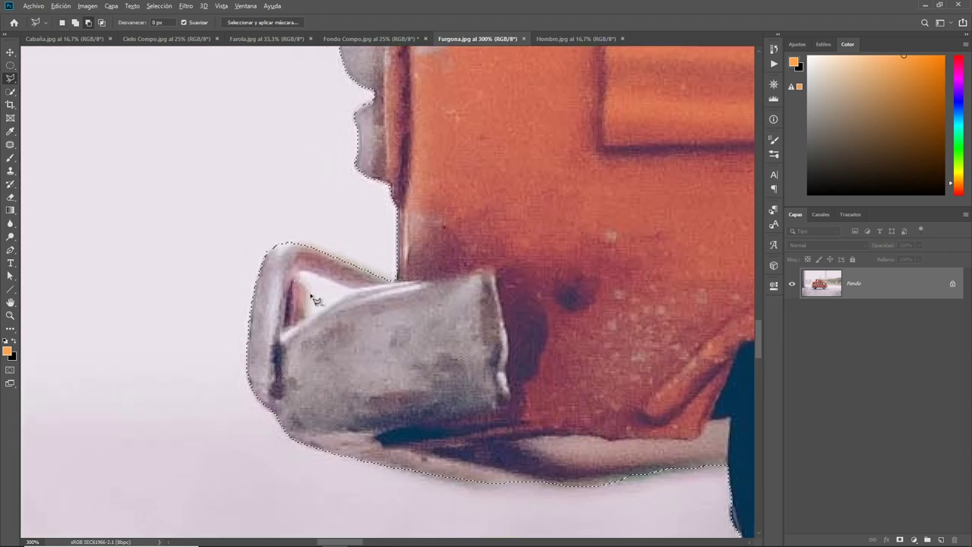
scroll(251, 289, "right", 4)
scroll(251, 288, "up", 3)
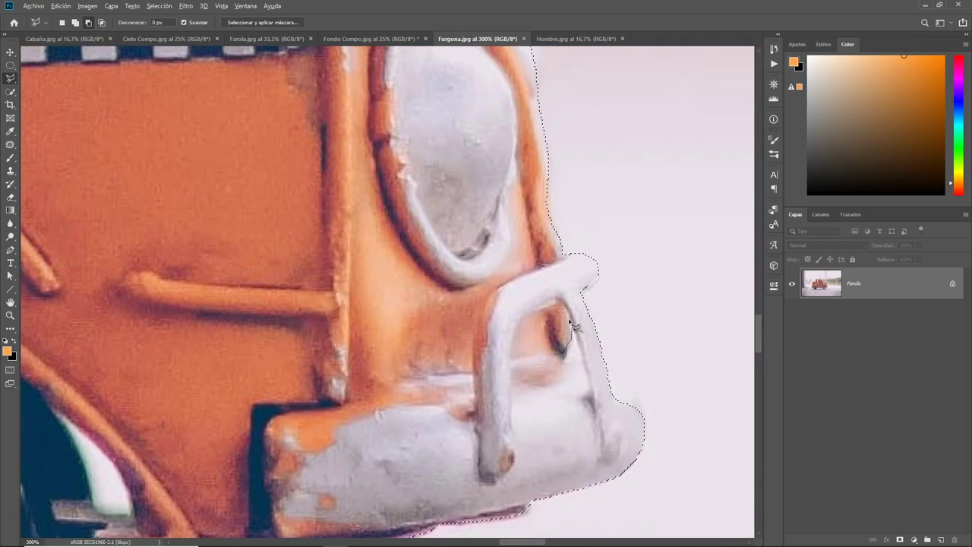
scroll(436, 162, "up", 3)
scroll(436, 162, "up", 3)
left_click(460, 202)
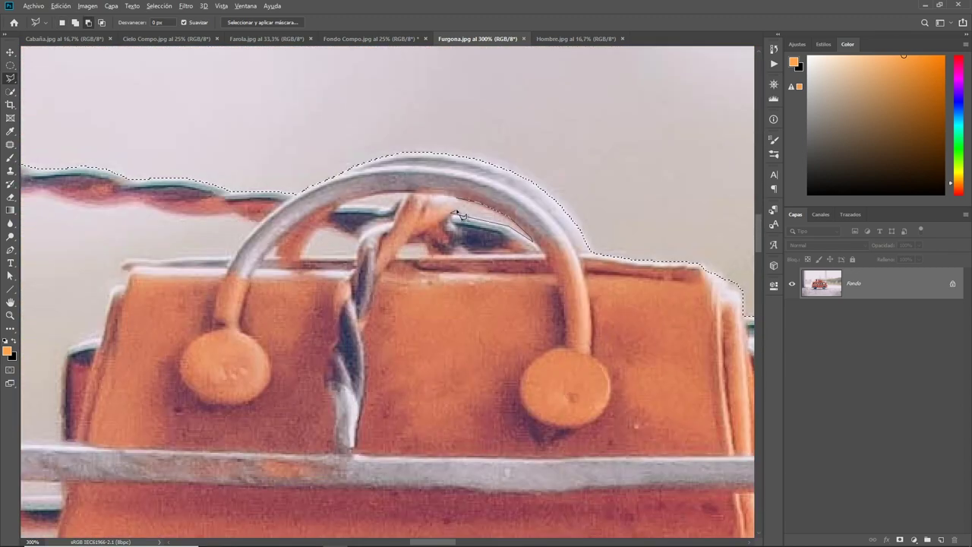
scroll(406, 229, "left", 3)
scroll(616, 186, "down", 1)
left_click(534, 182)
Outline the background area from the handle edge along the pink box.
left_click(412, 181)
left_click(100, 110)
left_click(167, 364)
left_click(245, 367)
left_click(413, 182)
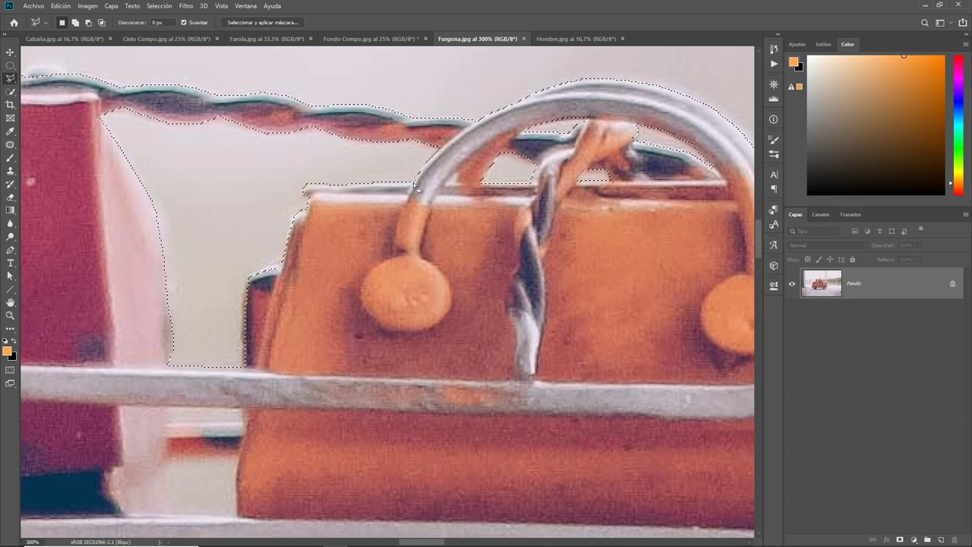
left_click_drag(413, 182, 445, 176)
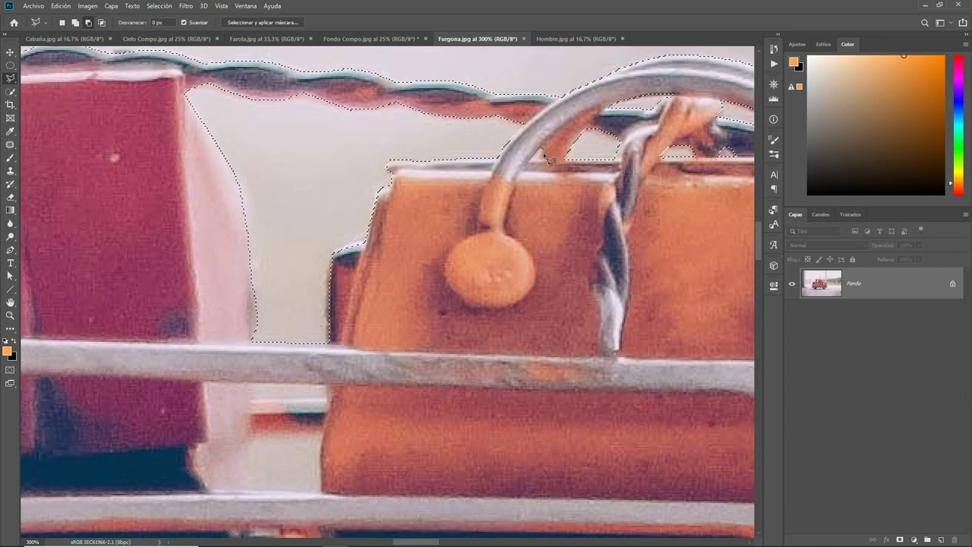
scroll(445, 177, "down", 3)
scroll(242, 202, "down", 3)
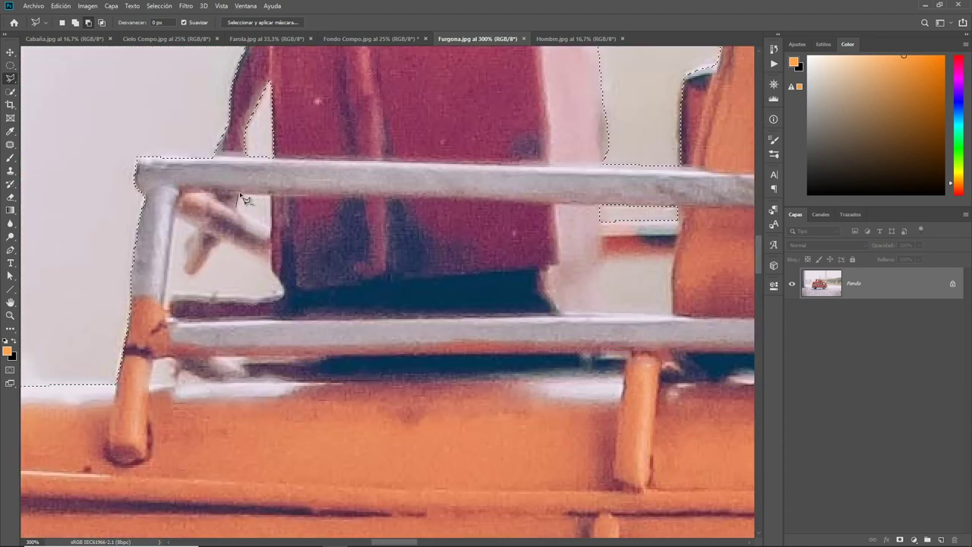
Start outlining the roof-rack background gap and zoom in on the rear wheel edge.
left_click(203, 241)
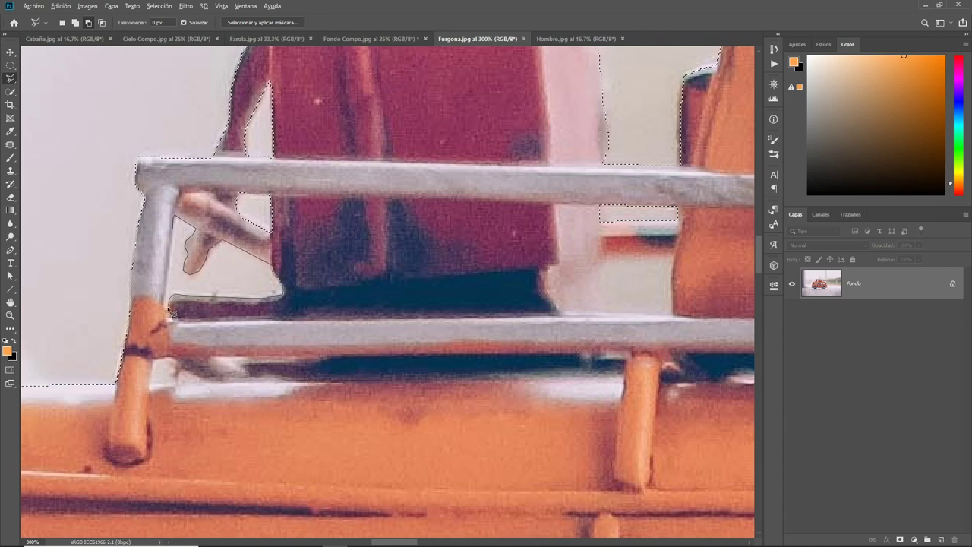
scroll(304, 179, "down", 5)
scroll(304, 179, "left", 3)
left_click_drag(332, 161, 563, 373)
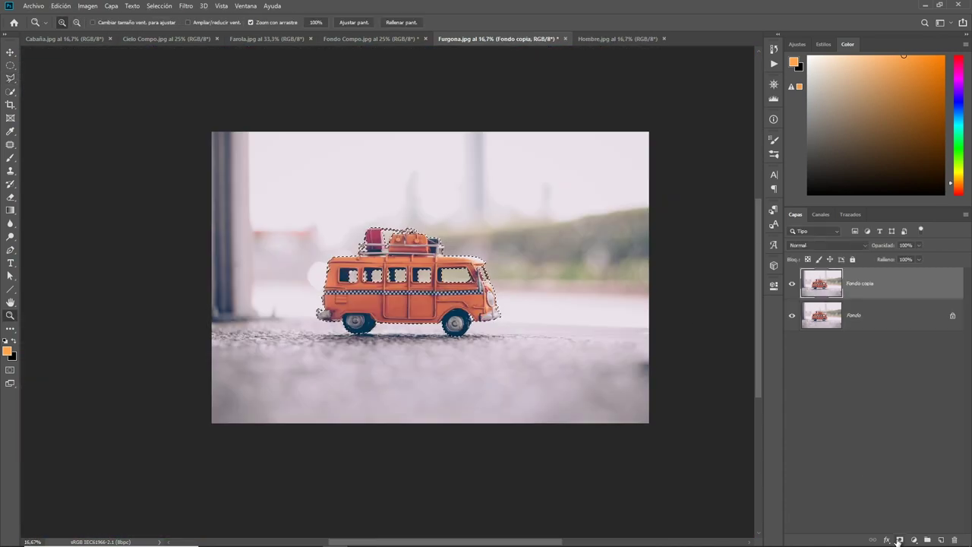
Apply the layer mask on the van layer and rename it Furgoneta.
right_click(870, 286)
left_click(859, 309)
double_click(866, 283)
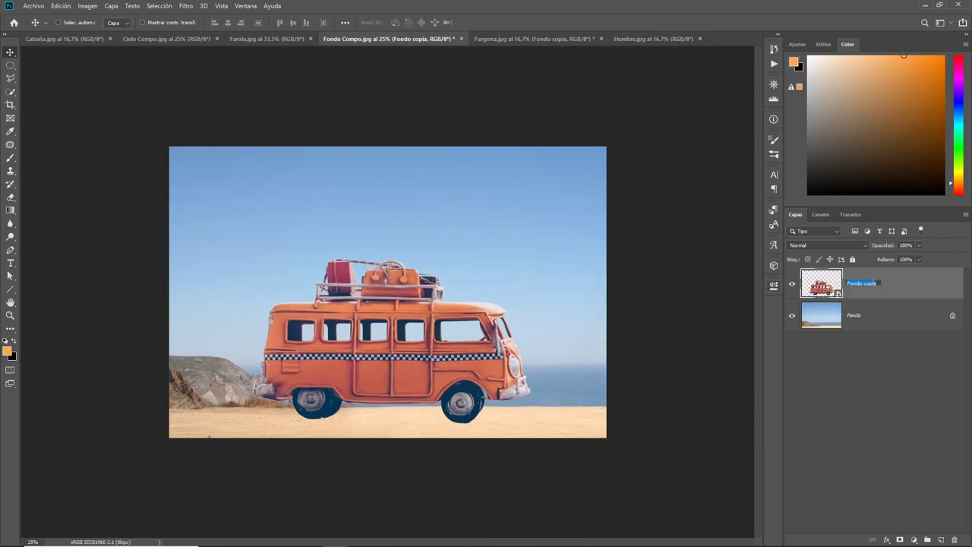
type("Furgoneta")
Switch to Hombre.jpg and zoom in on the hiker's hips.
left_click(649, 38)
key("z")
left_click_drag(228, 344, 314, 326)
Refine the hiker selection with the Lasso around the cap, shoe sole and rock.
key("w")
key("l")
scroll(509, 316, "up", 5)
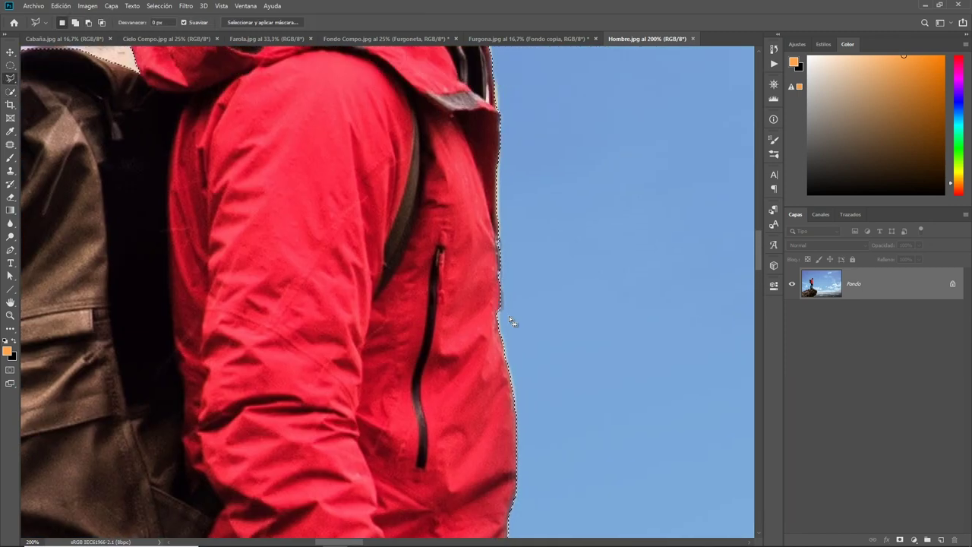
scroll(344, 184, "up", 5)
scroll(344, 183, "up", 5)
mouse_move(296, 310)
left_mouse_down()
mouse_move(432, 315)
mouse_move(249, 313)
left_mouse_up()
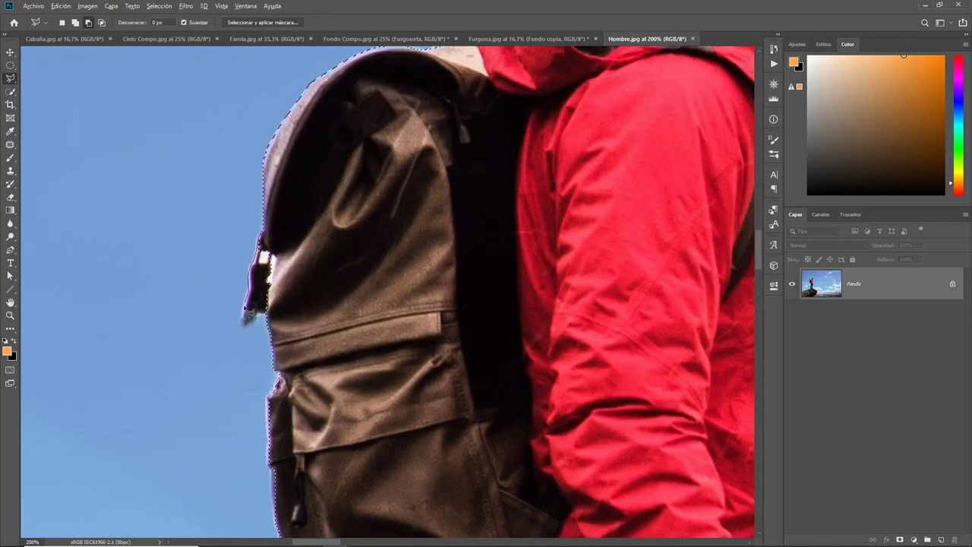
scroll(250, 313, "down", 10)
scroll(249, 313, "down", 10)
left_click_drag(296, 228, 699, 227)
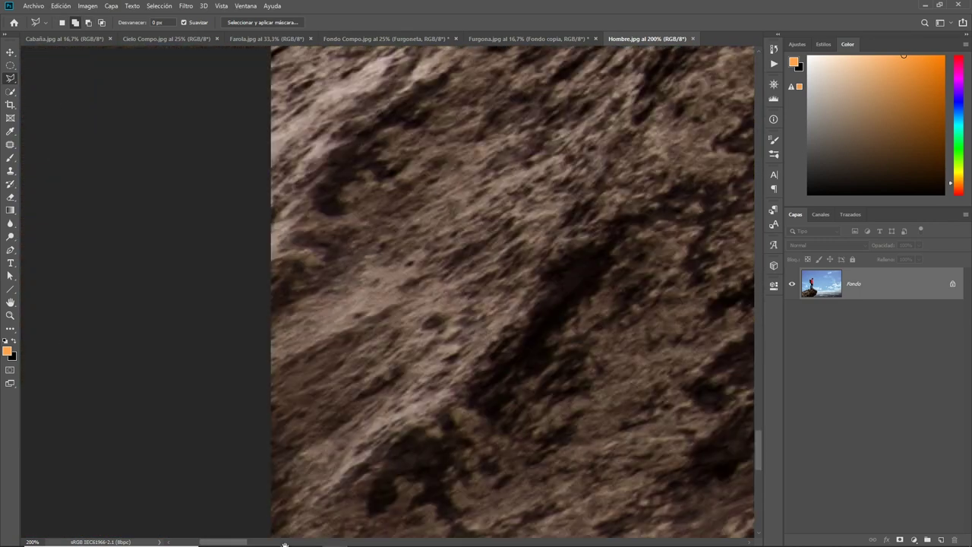
mouse_move(699, 226)
left_mouse_down()
mouse_move(247, 282)
mouse_move(398, 195)
left_mouse_up()
Cut the hiker onto a masked copy layer and drag it into the beach composite.
key("ctrl+minus")
key("ctrl+minus")
key("ctrl+minus")
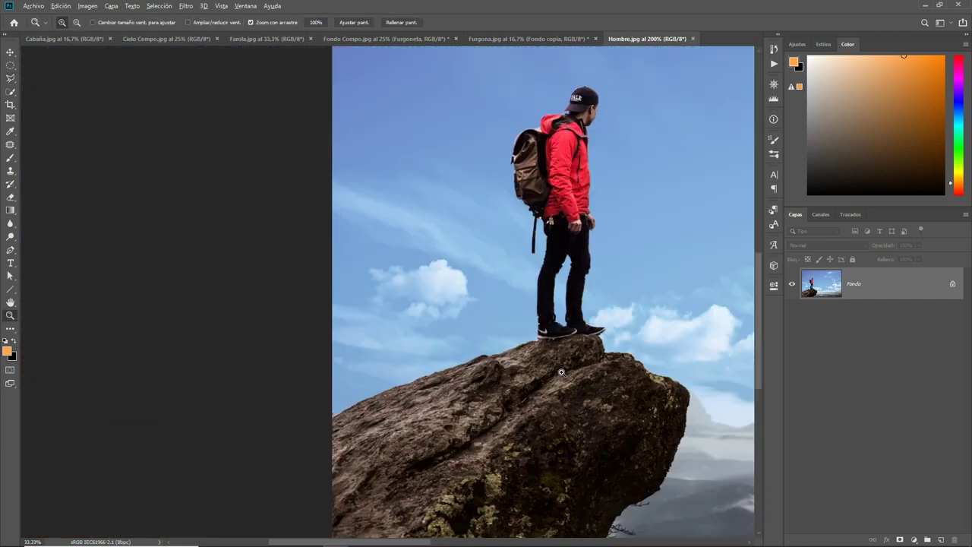
left_click_drag(820, 283, 942, 539)
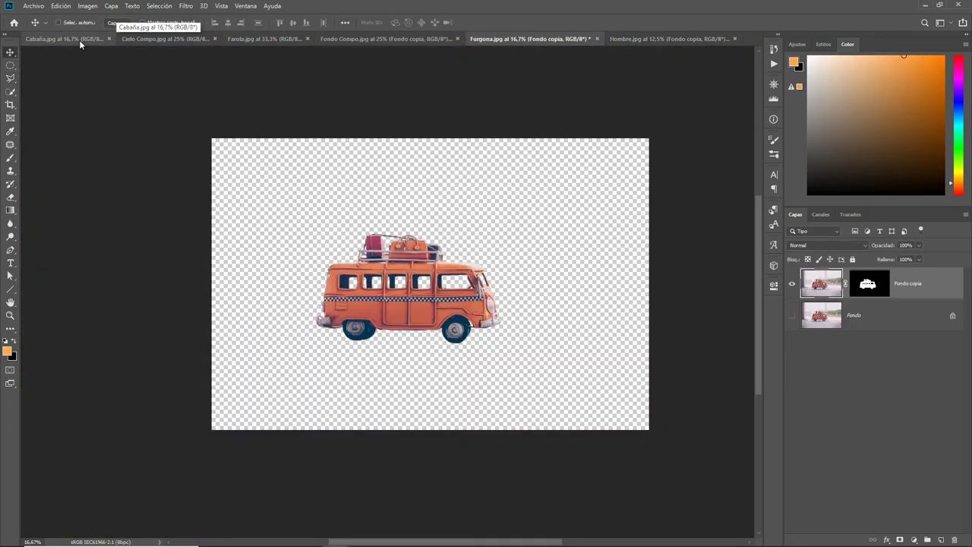
left_click(79, 39)
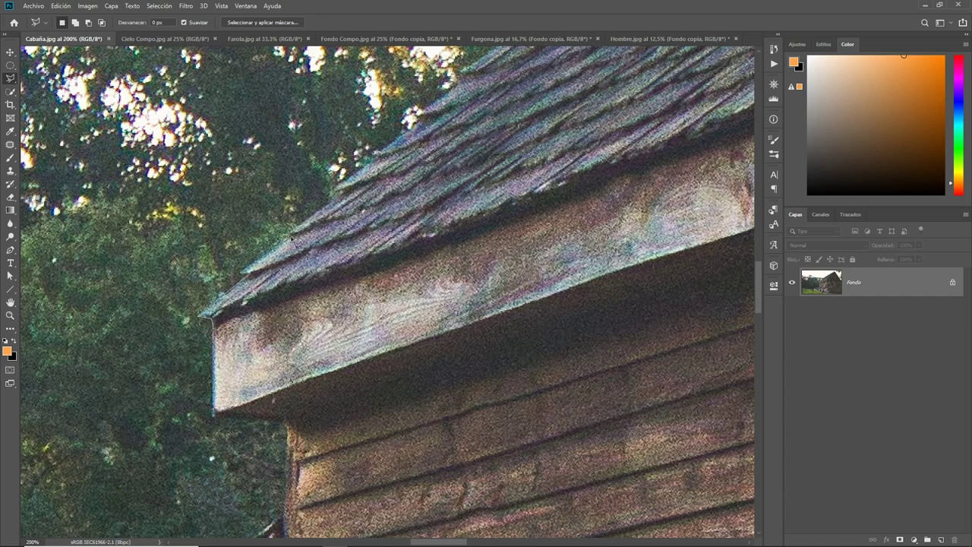
Trace the cabin's roof edge up to the peak with the lasso at 200%.
scroll(409, 223, "up", 1)
scroll(552, 109, "up", 1)
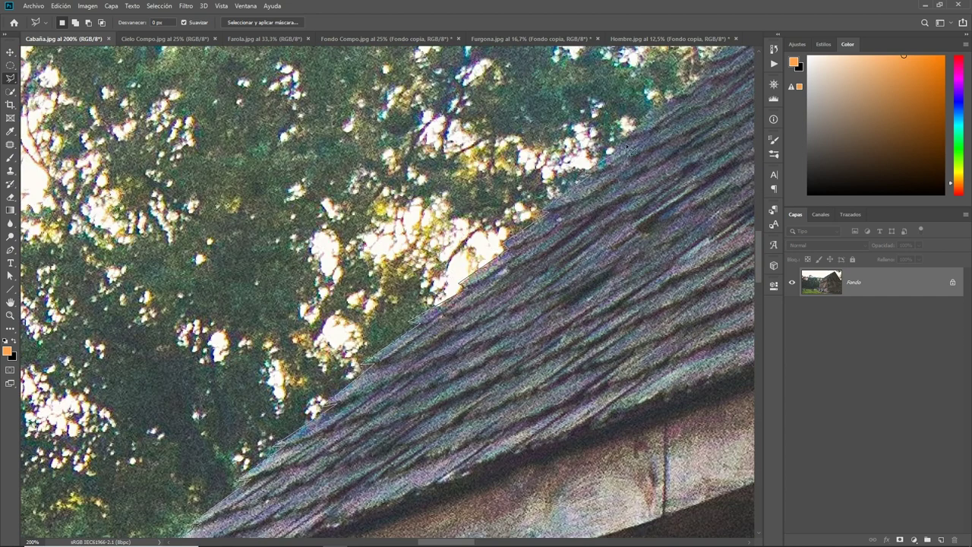
scroll(495, 250, "up", 1)
scroll(414, 197, "up", 1)
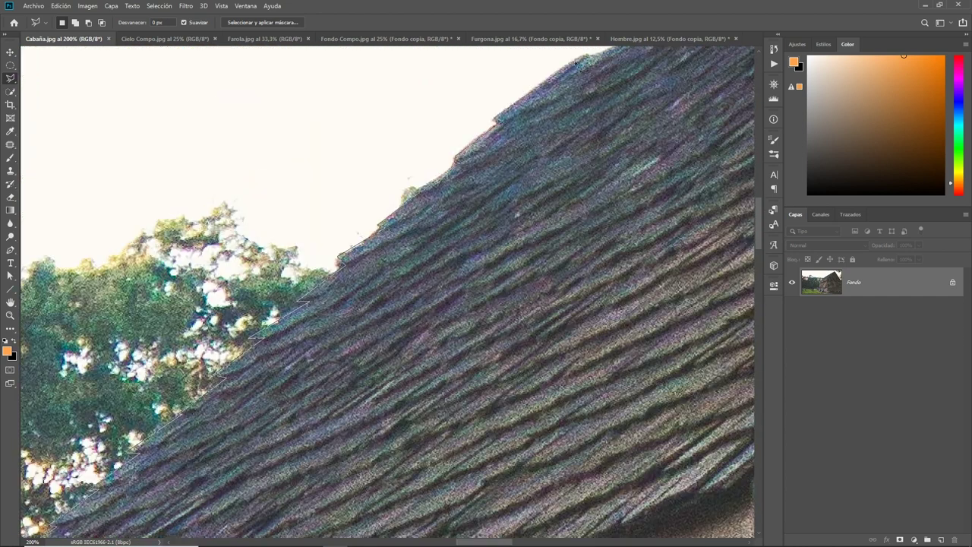
scroll(568, 72, "up", 2)
left_click_drag(706, 74, 393, 177)
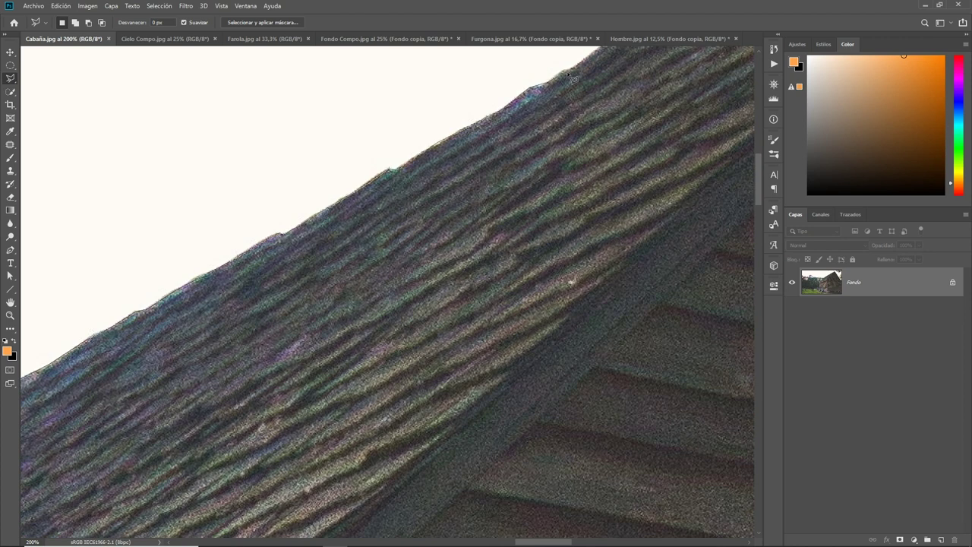
left_click_drag(563, 82, 354, 265)
left_click_drag(581, 139, 358, 250)
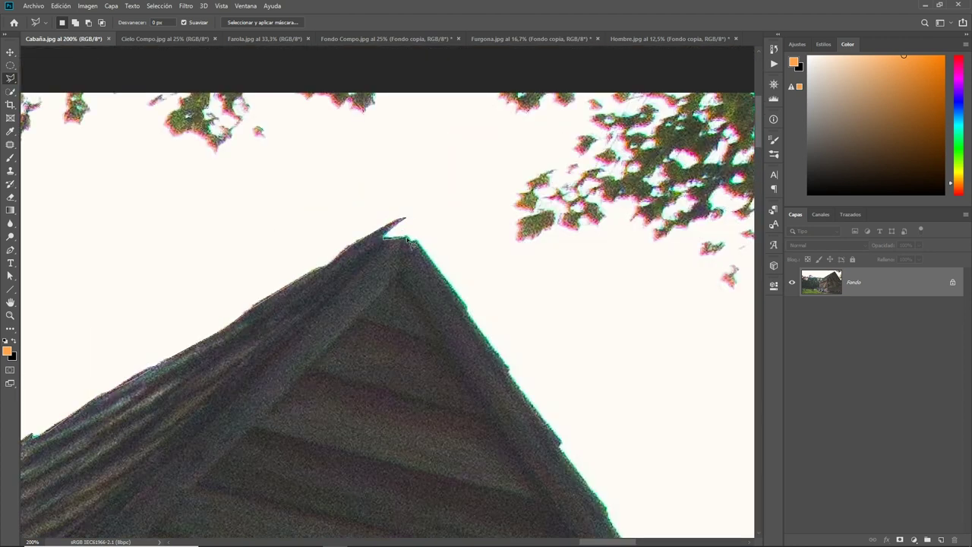
Continue the outline down the far roof edge, wall, brick base, post and porch roof.
mouse_move(565, 450)
left_mouse_down()
mouse_move(508, 425)
mouse_move(364, 330)
mouse_move(365, 287)
mouse_move(222, 148)
left_mouse_up()
mouse_move(400, 399)
left_mouse_down()
mouse_move(321, 402)
mouse_move(547, 336)
mouse_move(514, 453)
mouse_move(515, 313)
mouse_move(756, 493)
left_mouse_up()
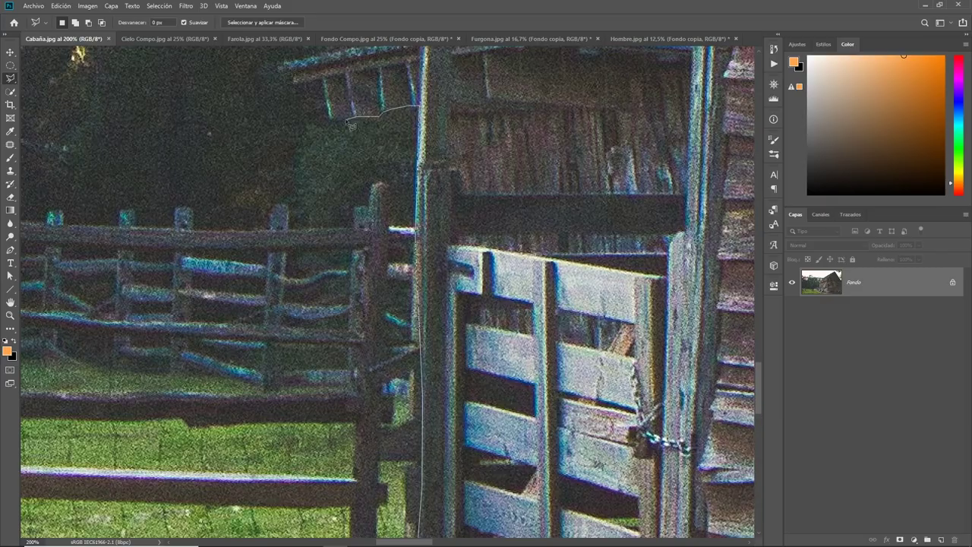
left_click_drag(752, 493, 332, 180)
scroll(650, 315, "up", 3)
scroll(649, 315, "up", 3)
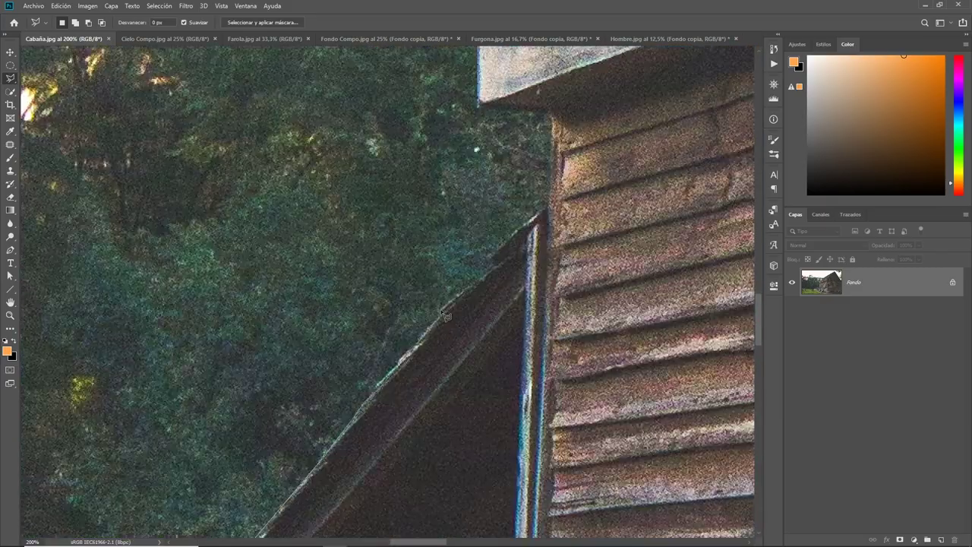
scroll(650, 315, "up", 3)
scroll(650, 316, "down", 5)
Mask the traced cabin onto its own duplicate layer.
left_click(405, 298)
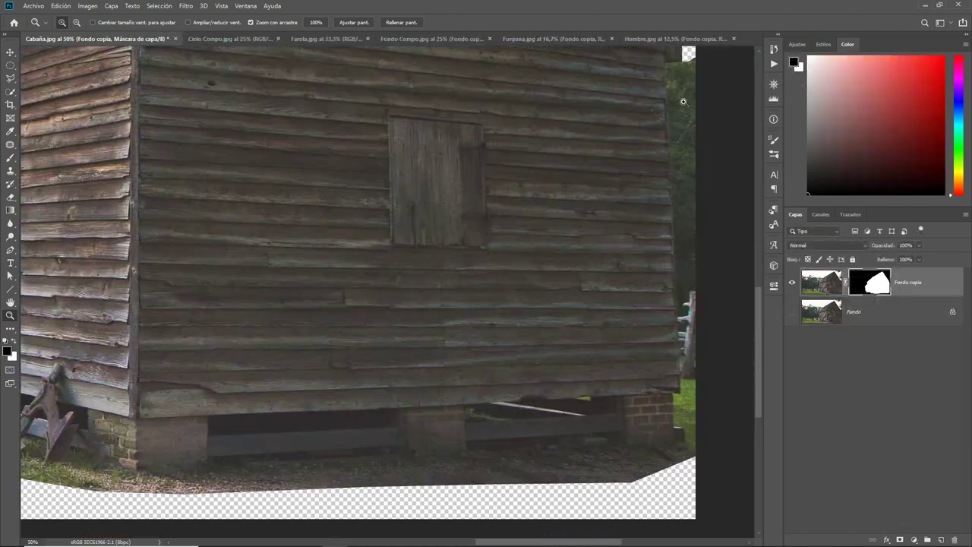
scroll(577, 342, "down", 1)
scroll(617, 357, "down", 1)
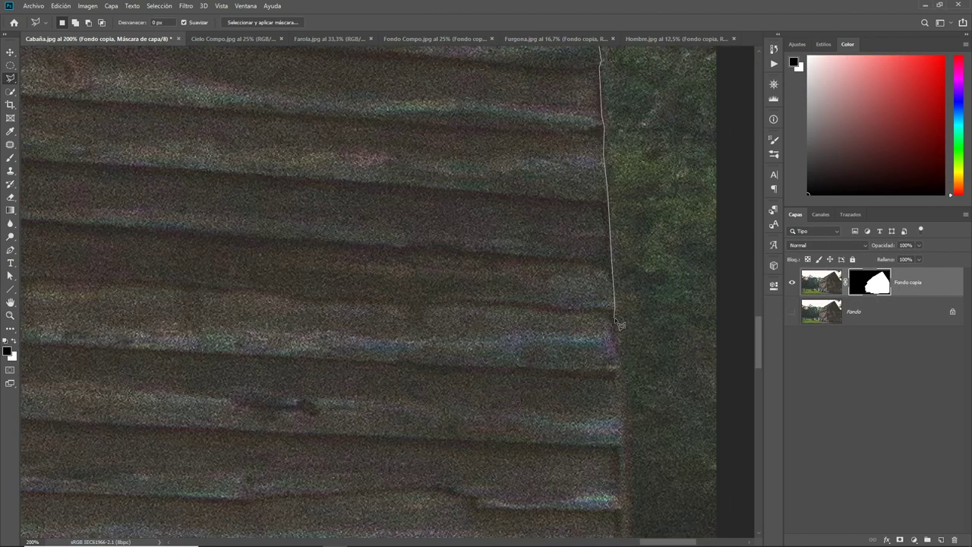
scroll(619, 365, "down", 1)
scroll(646, 366, "down", 1)
scroll(671, 367, "down", 3)
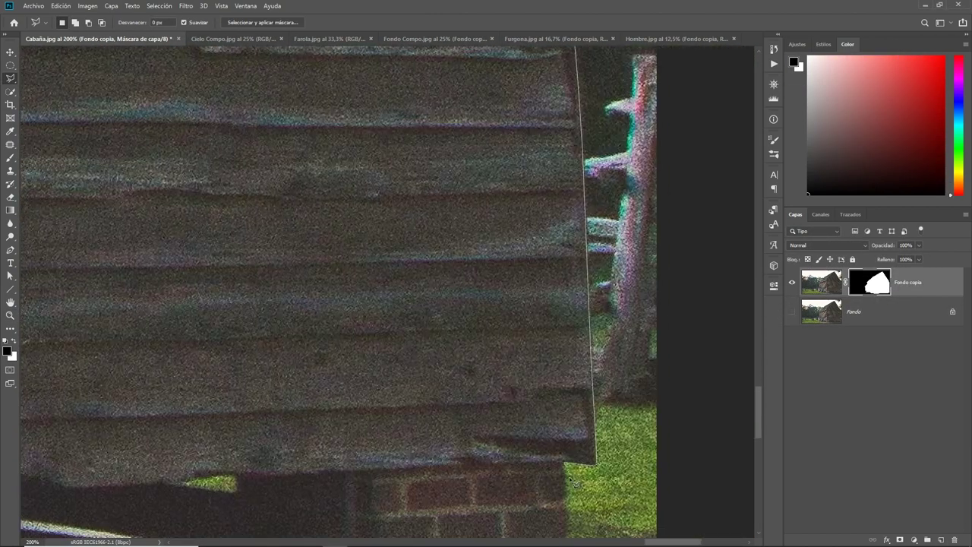
scroll(573, 483, "down", 3)
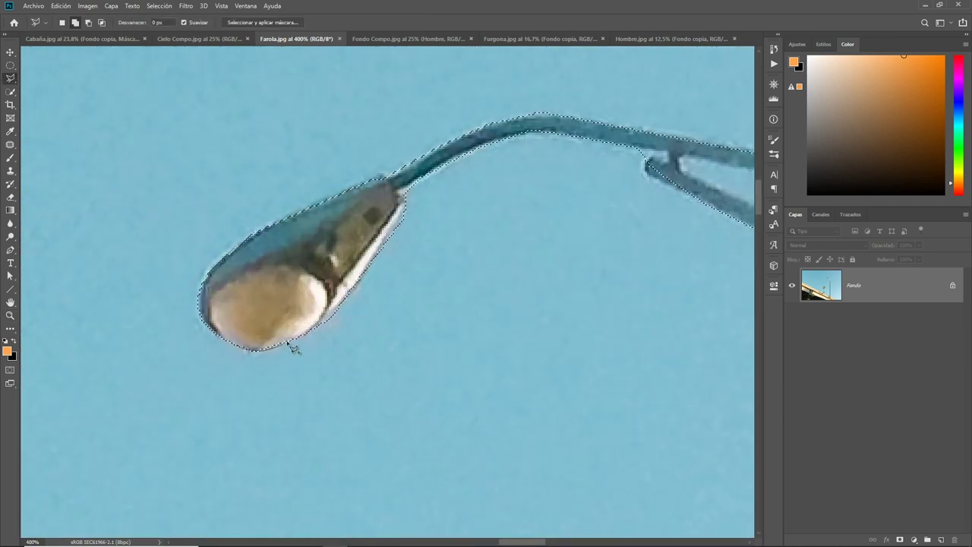
Trim the lamp selection along its arm, then drag the masked lamp layer into Fondo Compo.
left_click(289, 345, "alt")
scroll(456, 175, "right", 5)
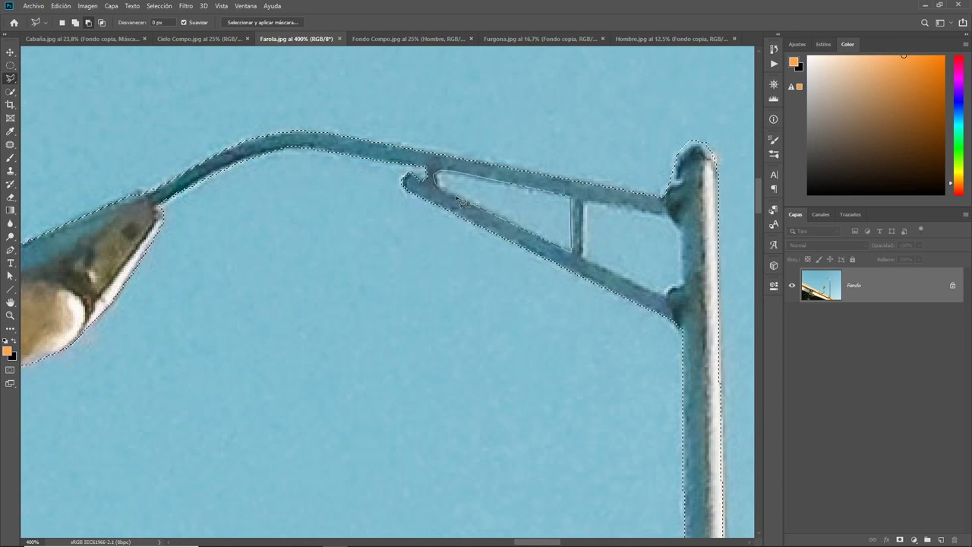
scroll(437, 232, "right", 5)
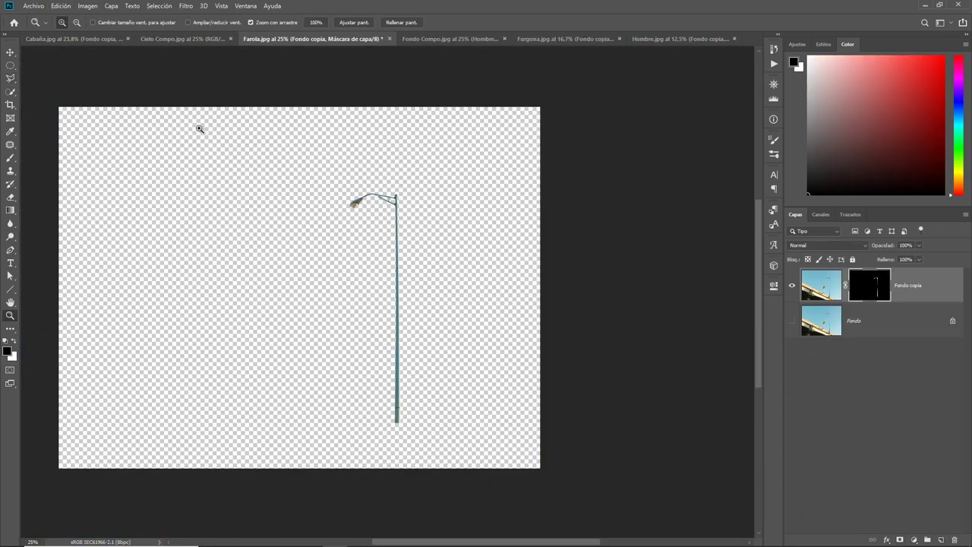
key("v")
mouse_move(423, 309)
left_mouse_down()
mouse_move(388, 286)
mouse_move(388, 294)
left_mouse_up()
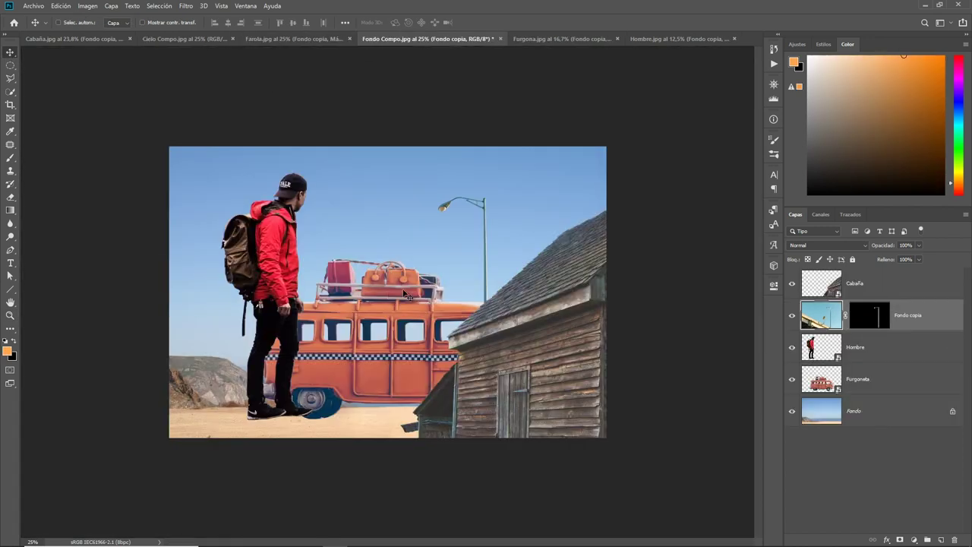
Convert the lamp layer to a smart object named Farola.
right_click(940, 322)
left_click(892, 258)
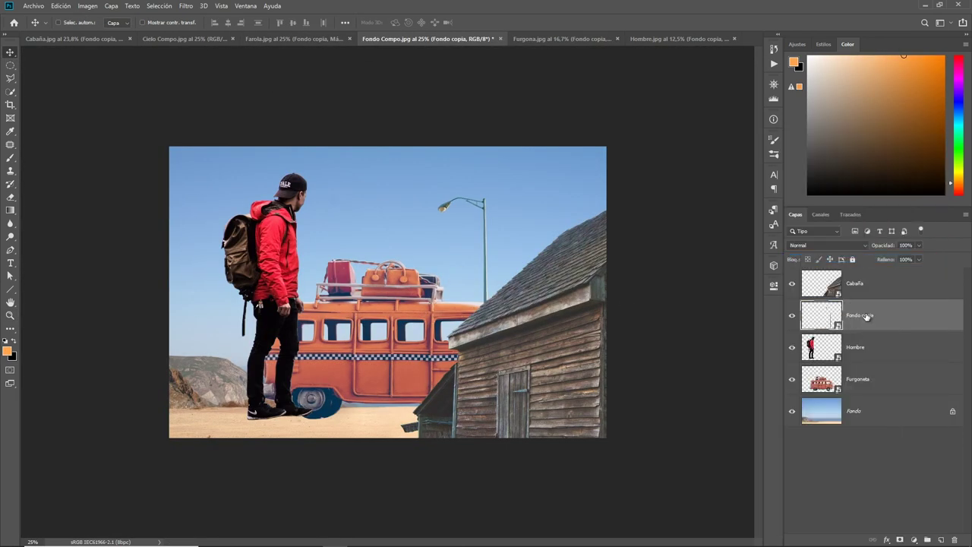
left_click(863, 315)
type("Farola")
key("Return")
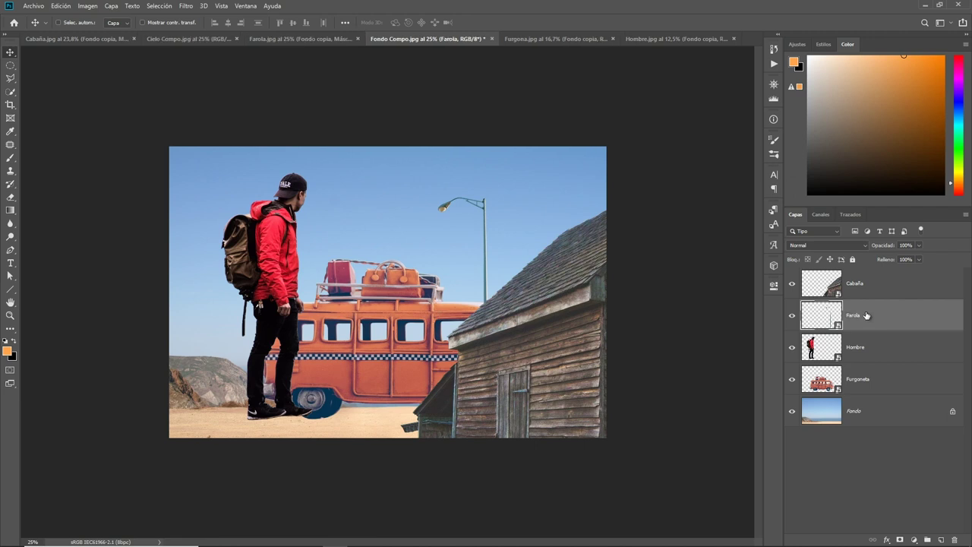
Hide the cabin, lamp, hiker and van layers and duplicate the beach background layer.
left_click_drag(784, 368, 792, 379)
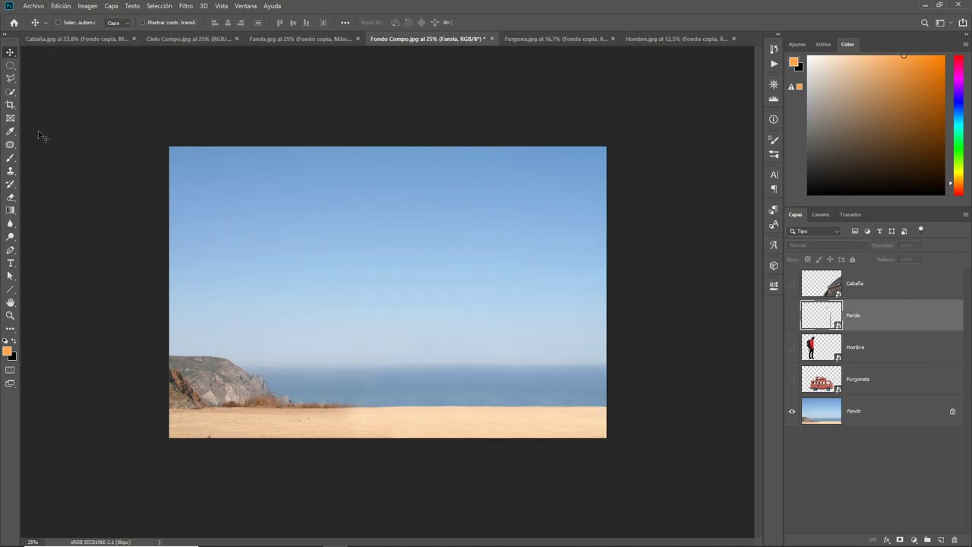
left_click(12, 92)
left_click(874, 415)
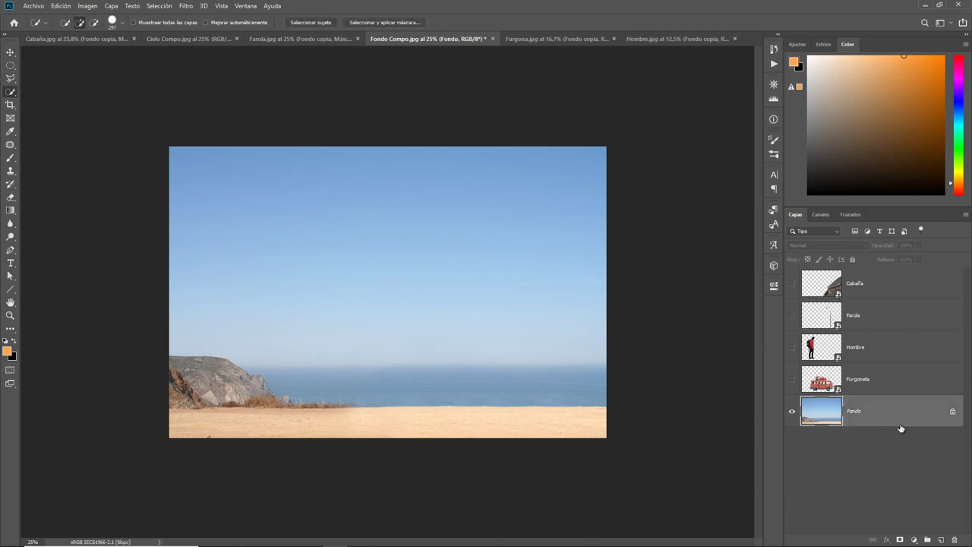
key("ctrl+j")
type("Plano Suelo")
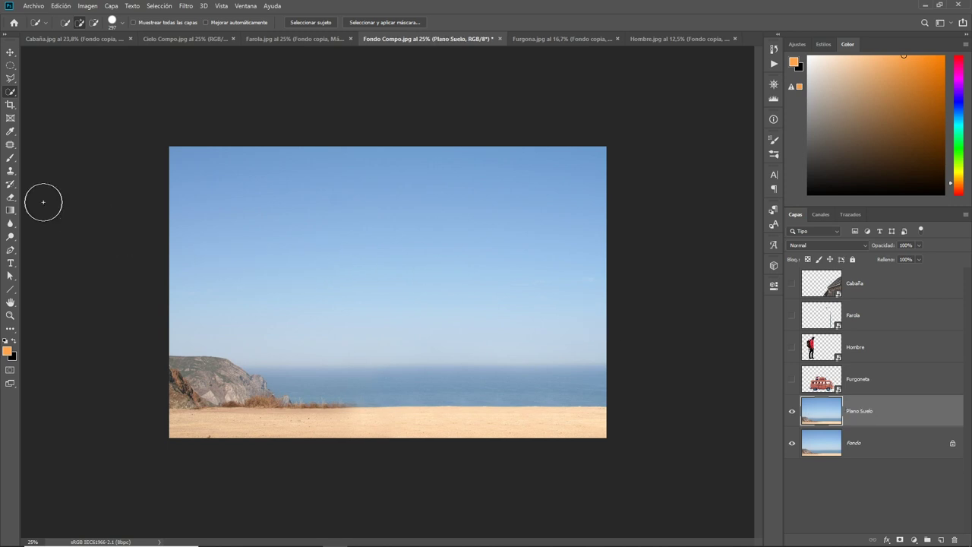
Clone the rocky cliff out of the Plano Suelo beach copy and bring up the starry sky photo.
left_click(12, 171)
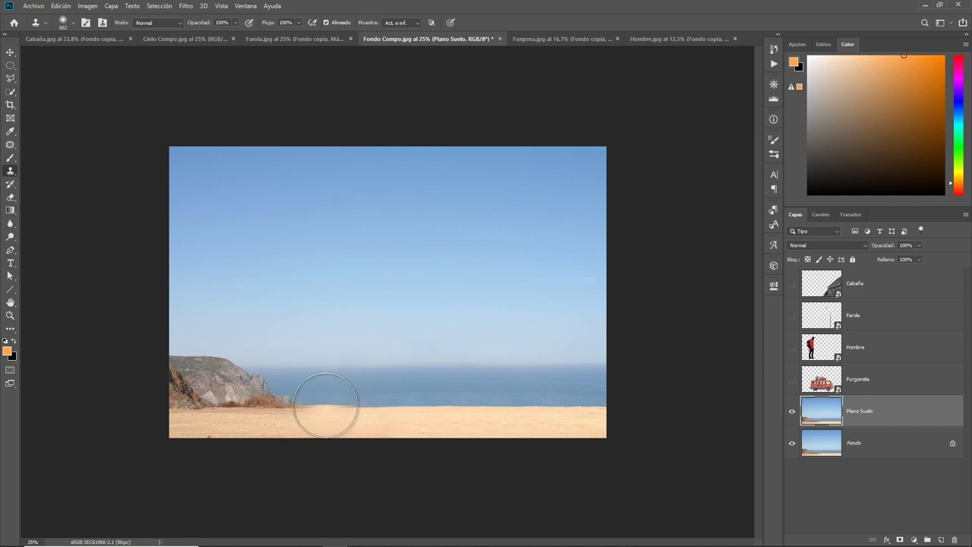
left_click_drag(327, 408, 259, 401)
mouse_move(339, 406)
left_mouse_down()
mouse_move(196, 395)
mouse_move(250, 369)
left_mouse_up()
double_click(792, 379)
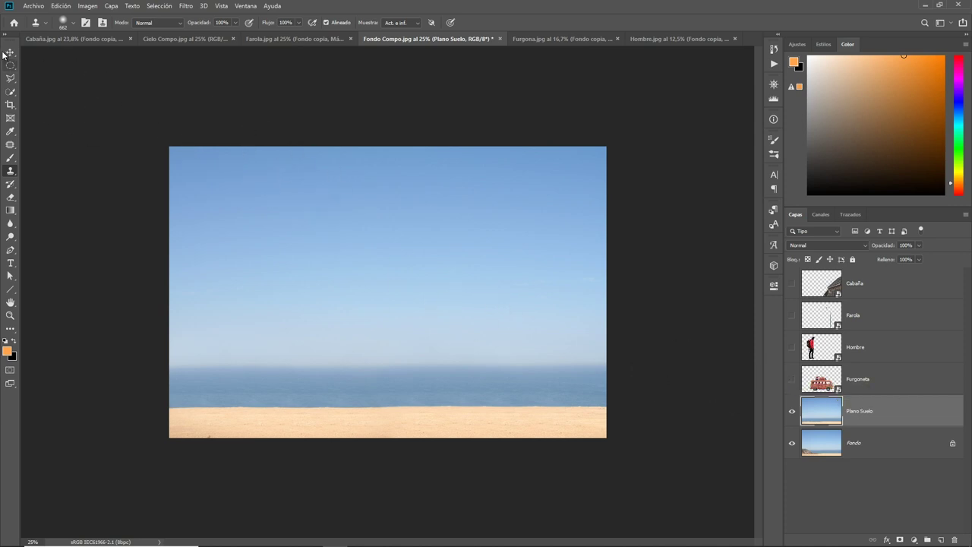
left_click(197, 39)
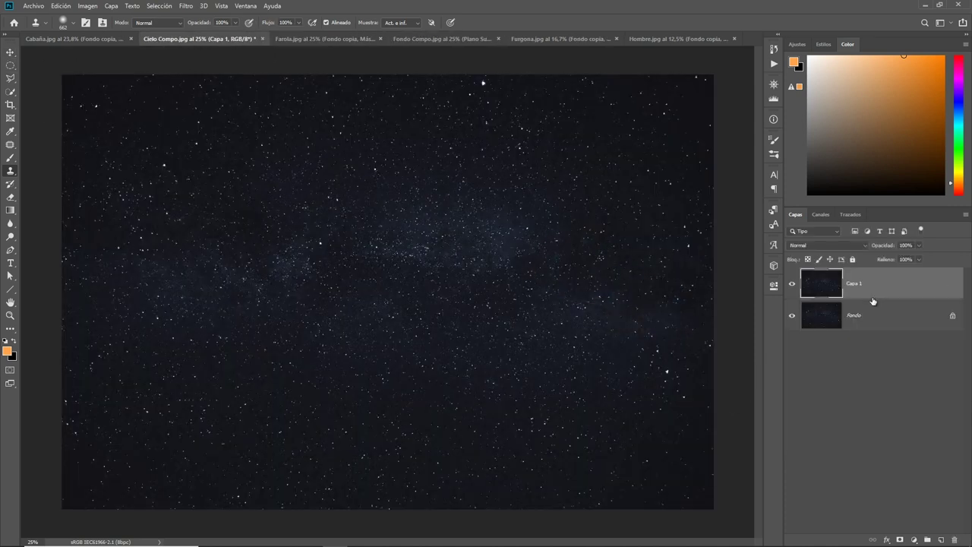
Bring the starry sky into the beach composite as a smart object scaled to cover the canvas.
key("v")
mouse_move(585, 319)
left_mouse_down()
mouse_move(422, 38)
mouse_move(432, 314)
left_mouse_up()
right_click(889, 421)
left_click(826, 261)
key("ctrl+t")
left_click_drag(714, 95, 515, 231)
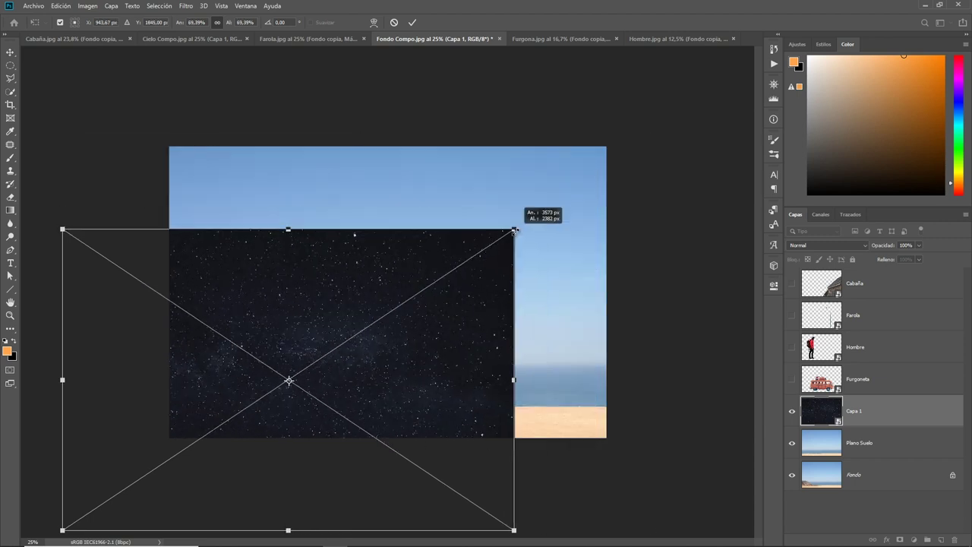
key("ctrl+z")
left_click_drag(716, 94, 532, 245)
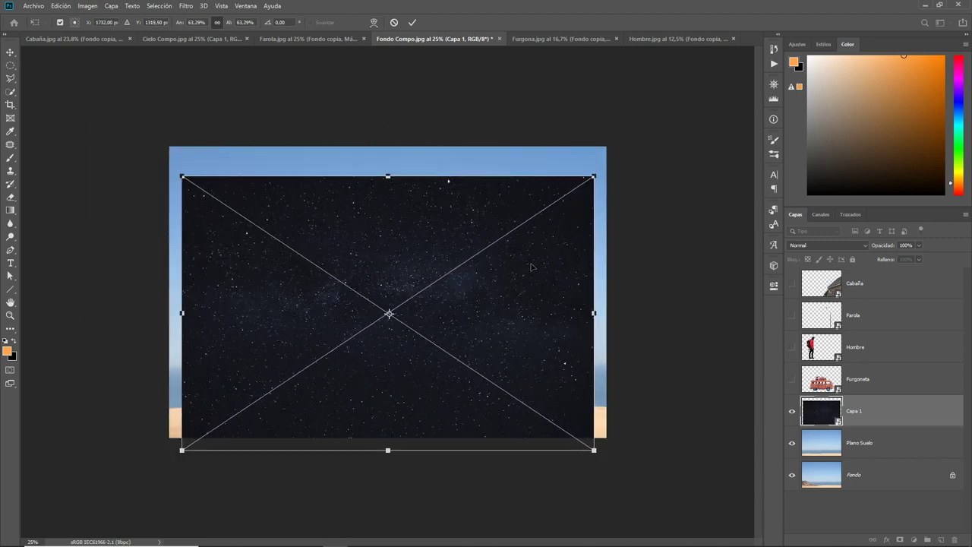
left_click_drag(593, 414, 618, 429)
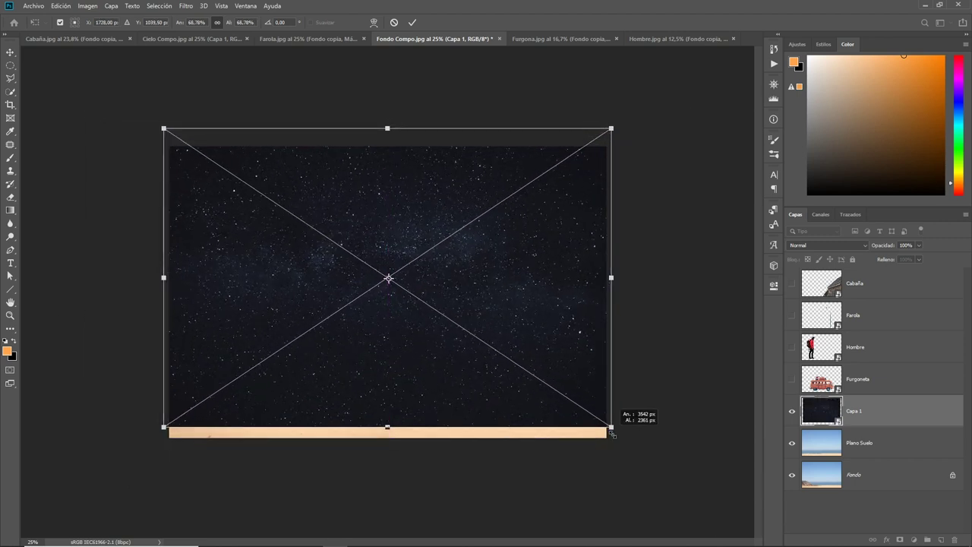
key("Return")
Mask the beach layer with an inverted sky selection so only the sand remains.
key("ctrl+comma")
key("alt+bracketleft")
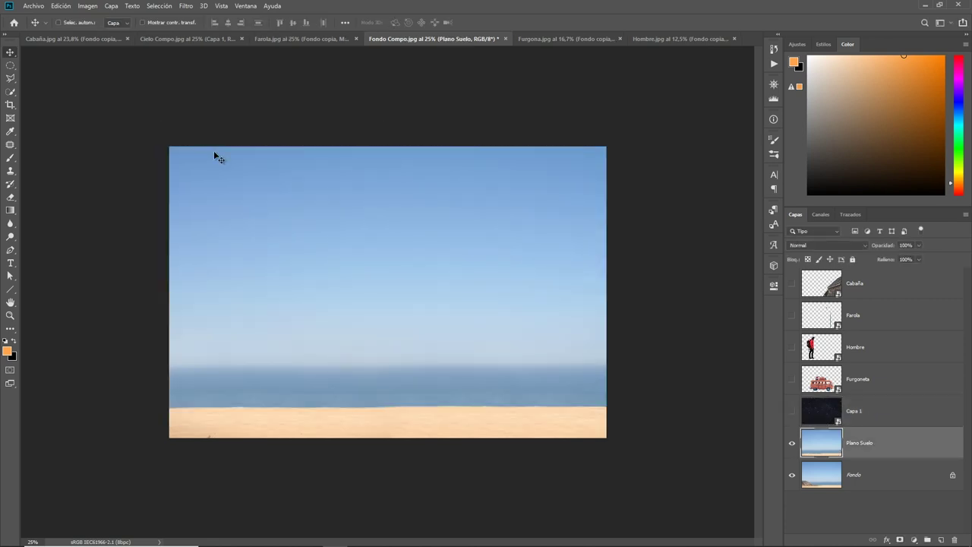
left_click(10, 91)
mouse_move(182, 175)
left_mouse_down()
mouse_move(184, 147)
mouse_move(596, 281)
left_mouse_up()
left_click(900, 539)
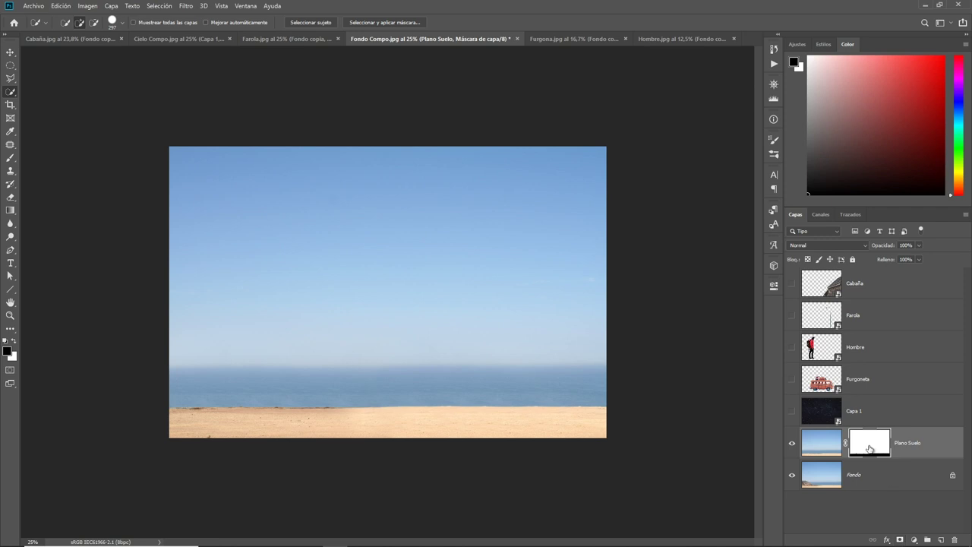
key("ctrl+i")
Hide Fondo and place the starry sky layer, renamed Cielo, below Plano Suelo.
left_click(792, 475)
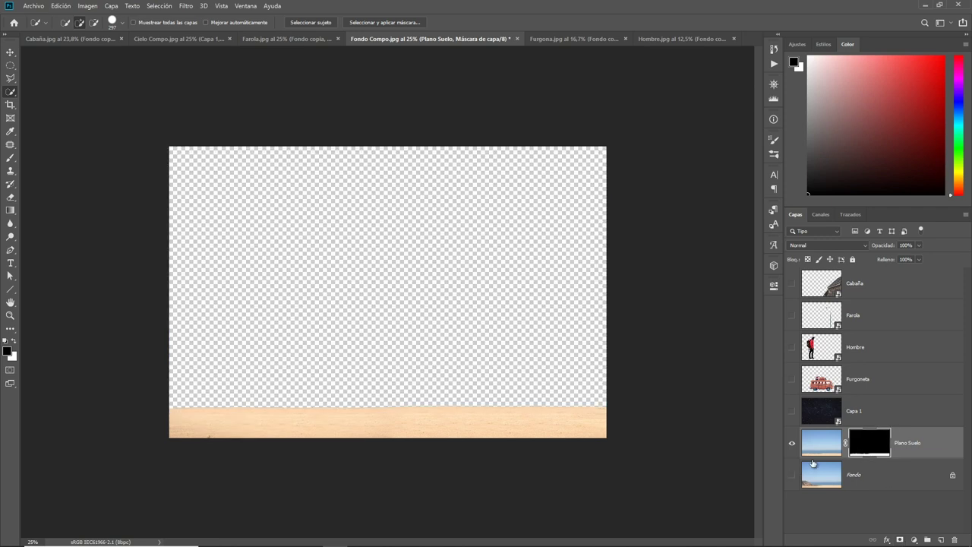
left_click(793, 411)
left_click_drag(870, 411, 852, 440)
type("Cielo")
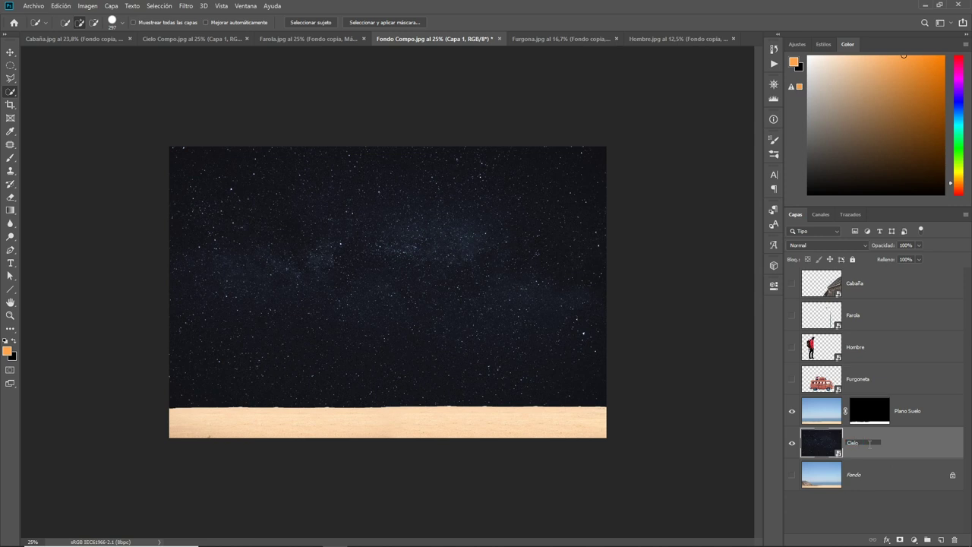
key("Return")
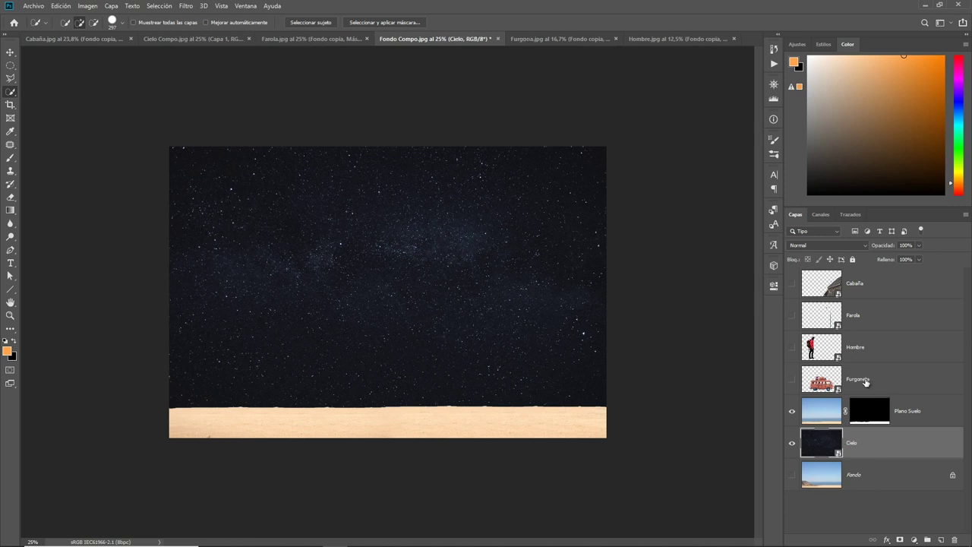
Convert Plano Suelo to a smart object and darken it strongly with Brightness/Contrast.
right_click(826, 416)
right_click(927, 380)
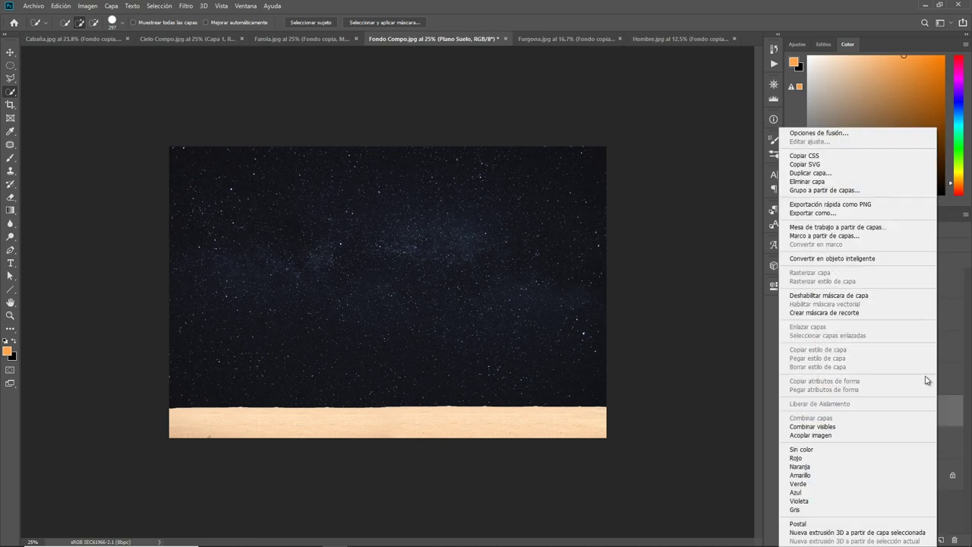
left_click(889, 260)
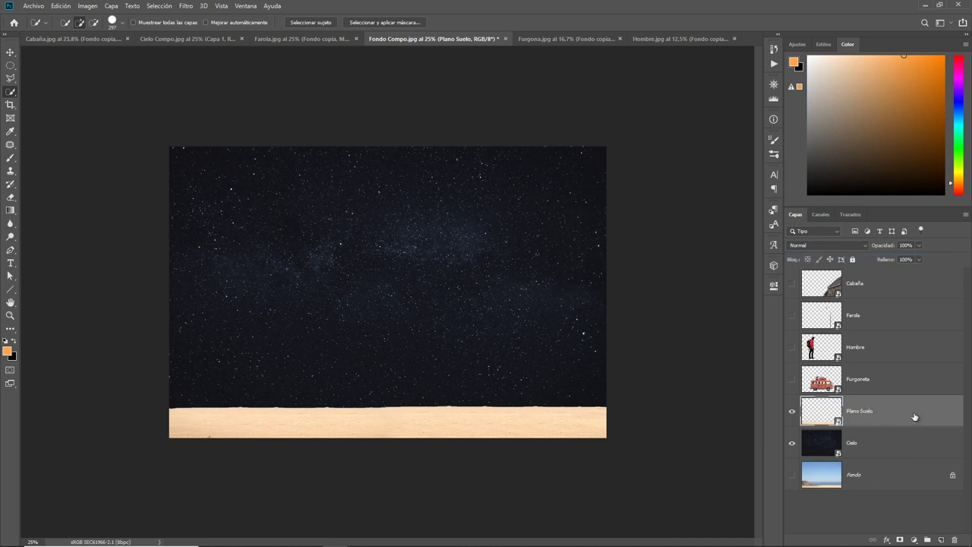
left_click(87, 5)
left_click(236, 37)
mouse_move(449, 170)
left_mouse_down()
mouse_move(406, 184)
mouse_move(488, 198)
left_mouse_up()
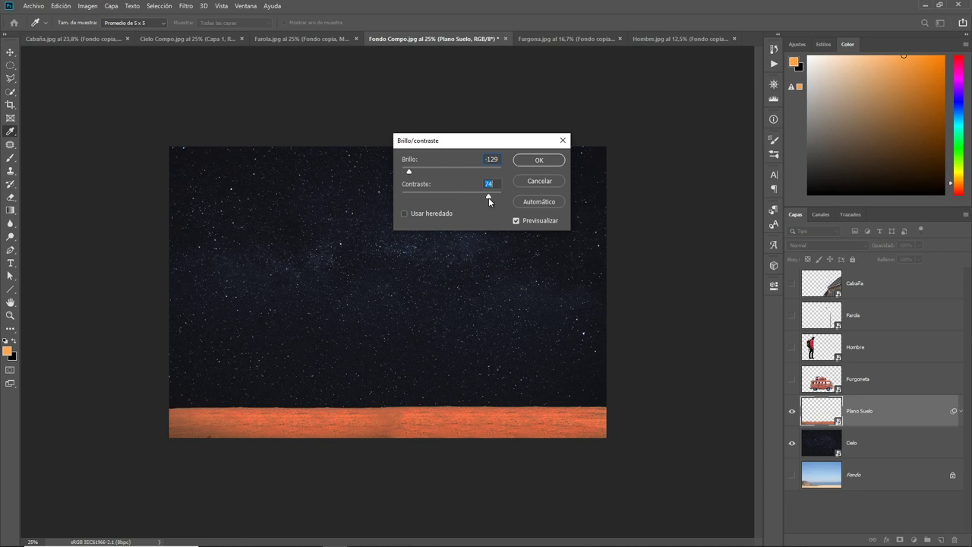
left_click(532, 161)
Colorize the sand with Hue/Saturation at hue 222 and lightness -41.
right_click(824, 395)
key("Escape")
key("w")
left_click(88, 5)
left_click(271, 83)
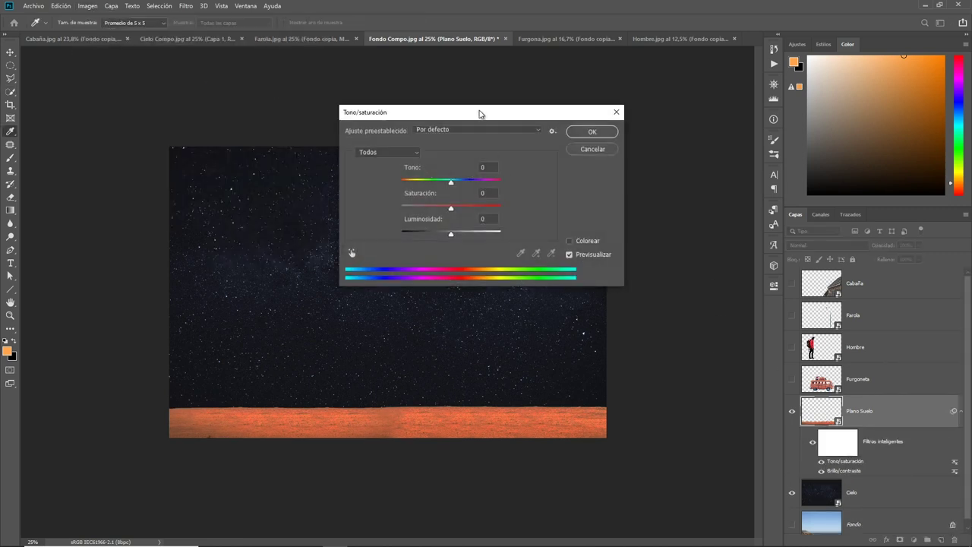
left_click(669, 242)
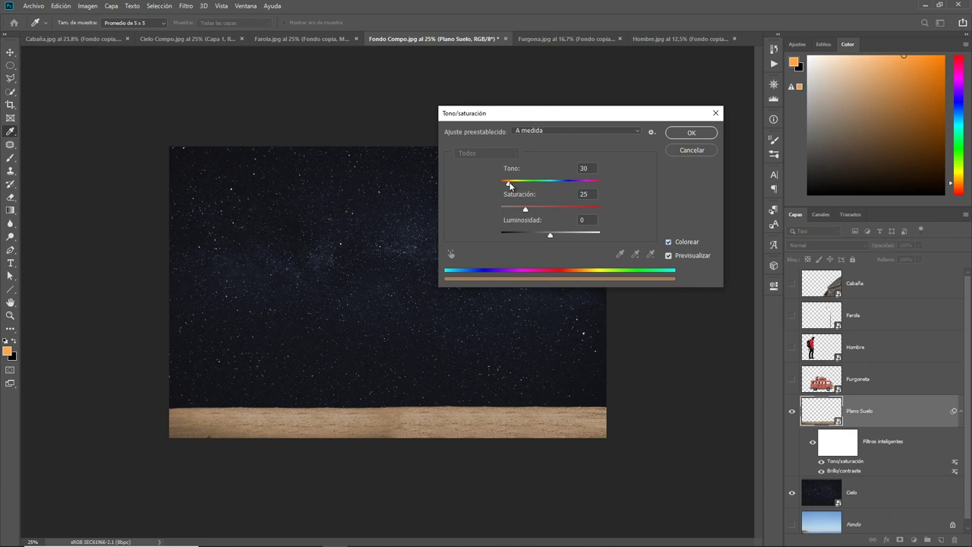
left_click_drag(510, 184, 570, 188)
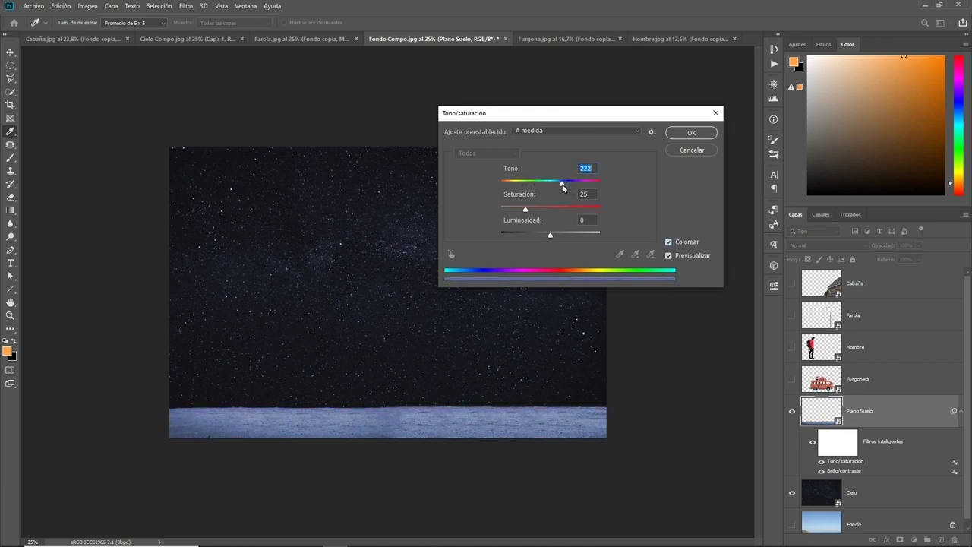
left_click_drag(551, 236, 532, 235)
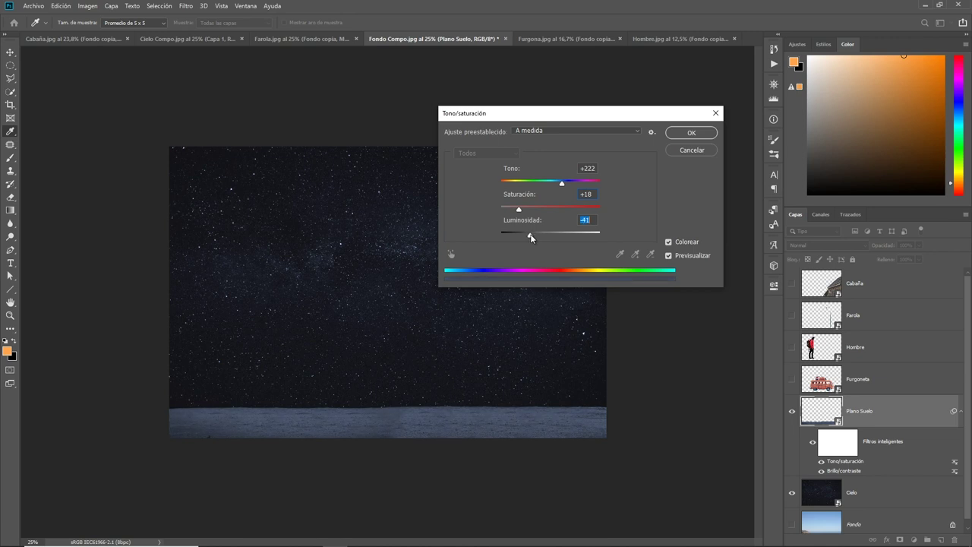
left_click(693, 133)
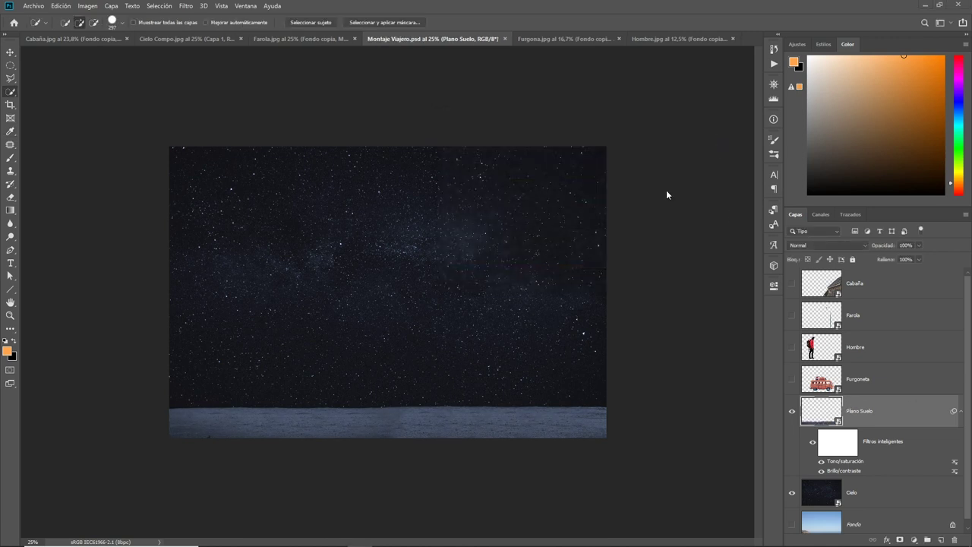
Show the van, scale it down considerably, and move it onto the ground at lower left.
left_click(792, 379)
left_click(858, 379)
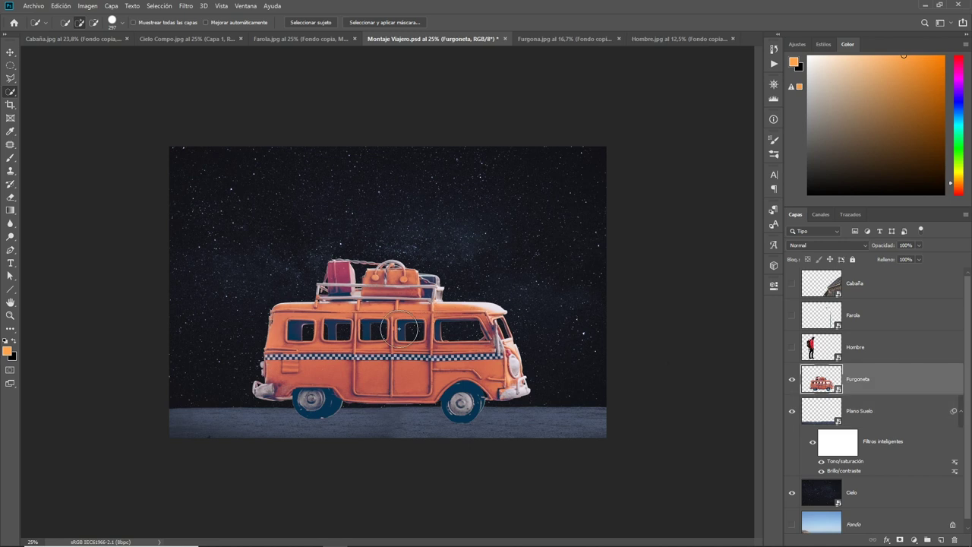
key("ctrl+t")
left_click_drag(533, 258, 387, 332)
key("Return")
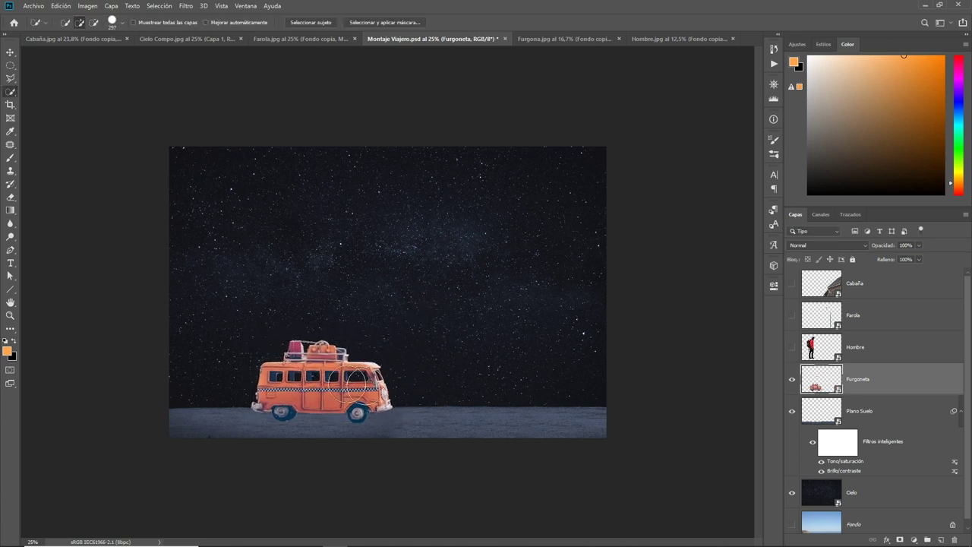
left_click_drag(343, 393, 312, 402)
Show the hiker, scale him to about 22%, and stand him on the van's roof.
left_click(793, 350)
left_click(826, 351)
key("ctrl+t")
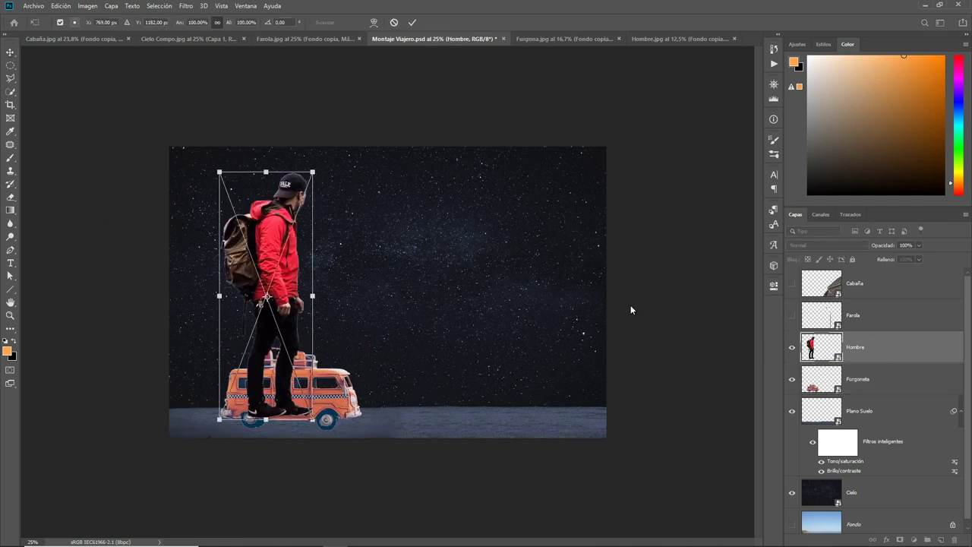
mouse_move(312, 173)
left_mouse_down()
mouse_move(257, 324)
mouse_move(334, 339)
mouse_move(340, 354)
left_mouse_up()
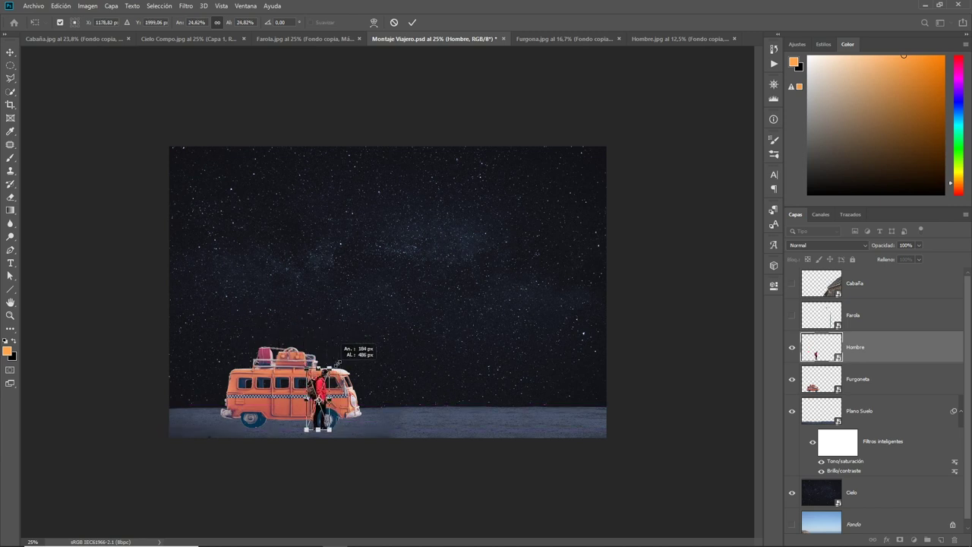
mouse_move(339, 353)
left_mouse_down()
mouse_move(329, 375)
mouse_move(332, 328)
left_mouse_up()
key("Return")
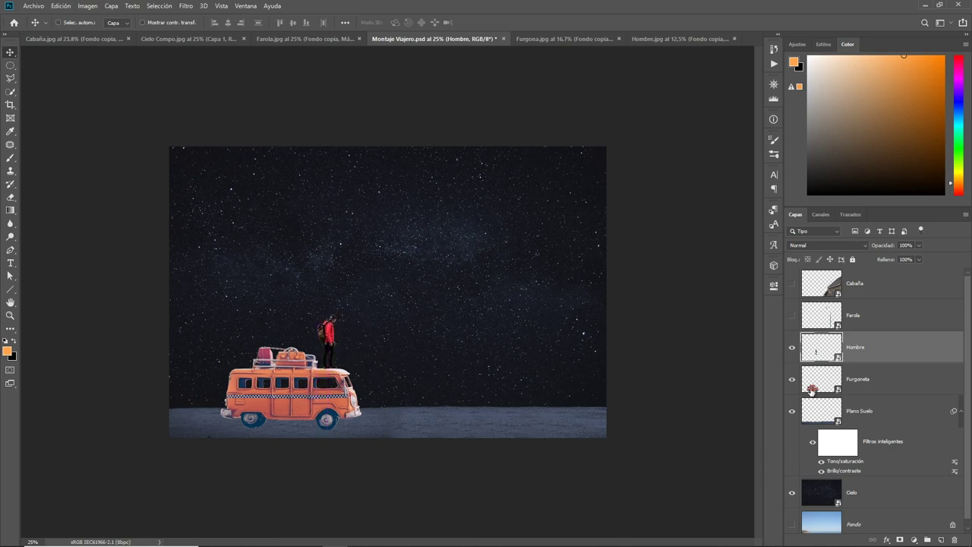
left_click(792, 316)
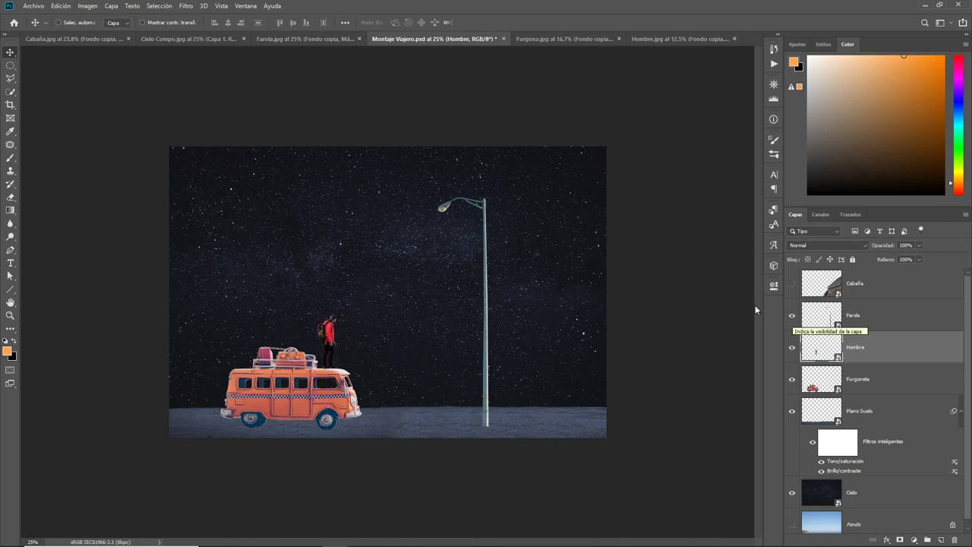
Flip the Farola lamp horizontally and place it at left, behind the van layer.
left_click(860, 316)
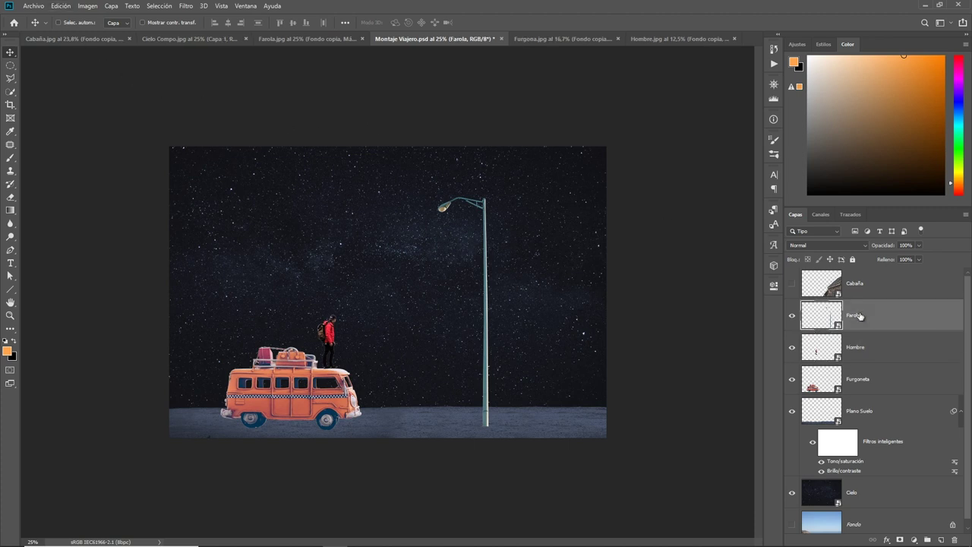
left_click(63, 6)
mouse_move(74, 238)
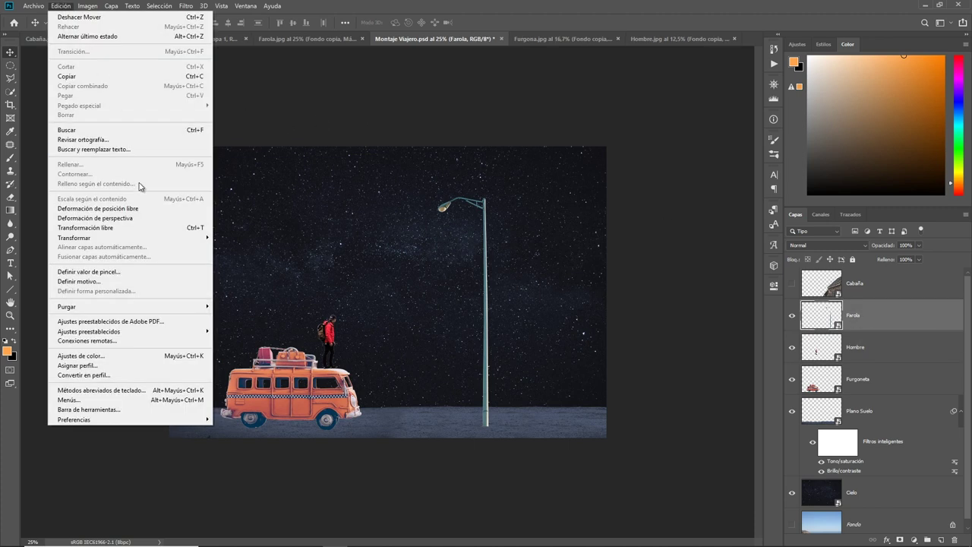
left_click(251, 348)
left_click_drag(443, 310, 274, 303)
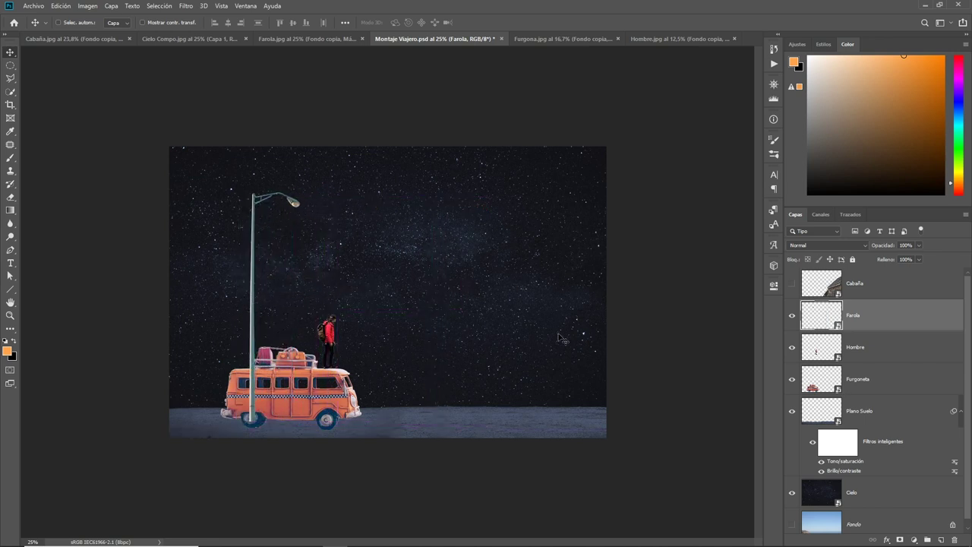
left_click_drag(927, 327, 917, 393)
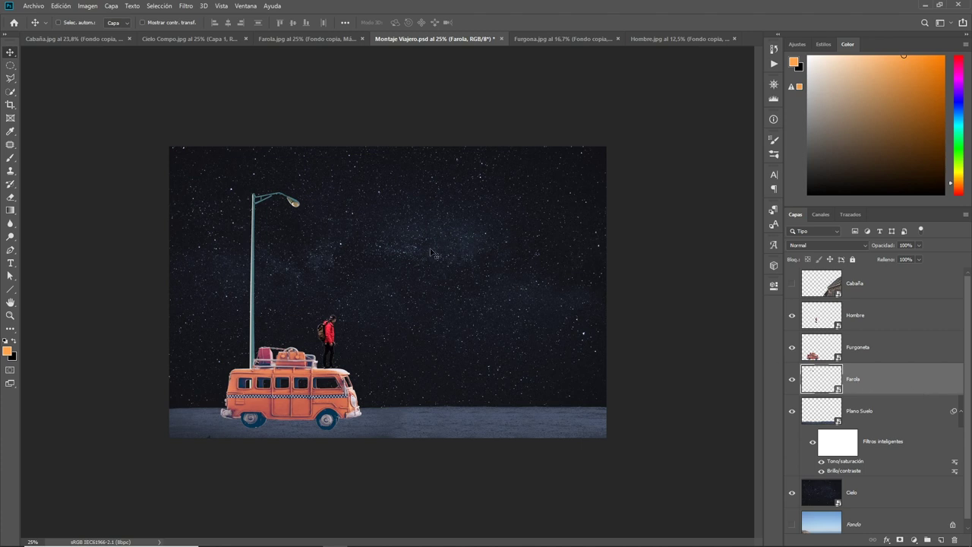
left_click_drag(253, 254, 281, 256)
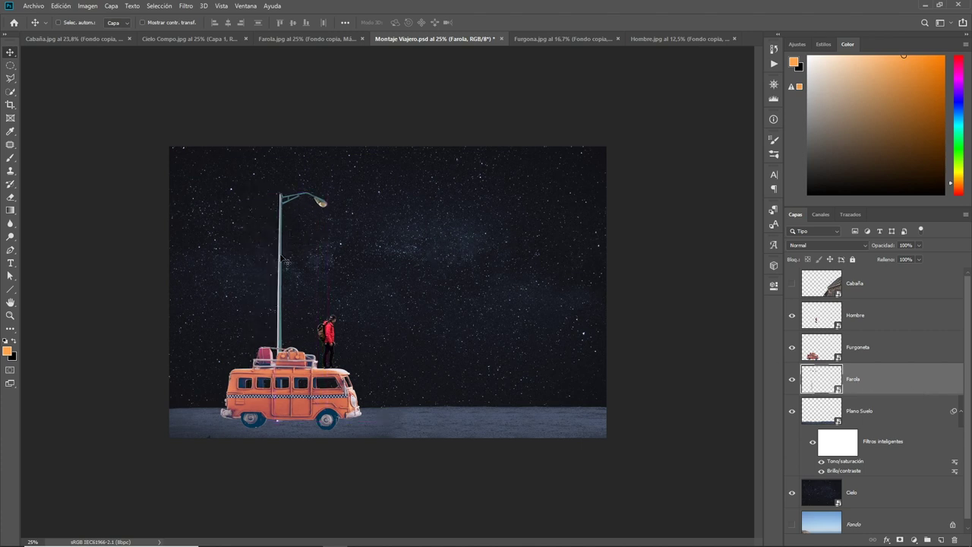
left_click(792, 284)
Scale the cabin to about 59% and place it at the right edge.
left_click(888, 285)
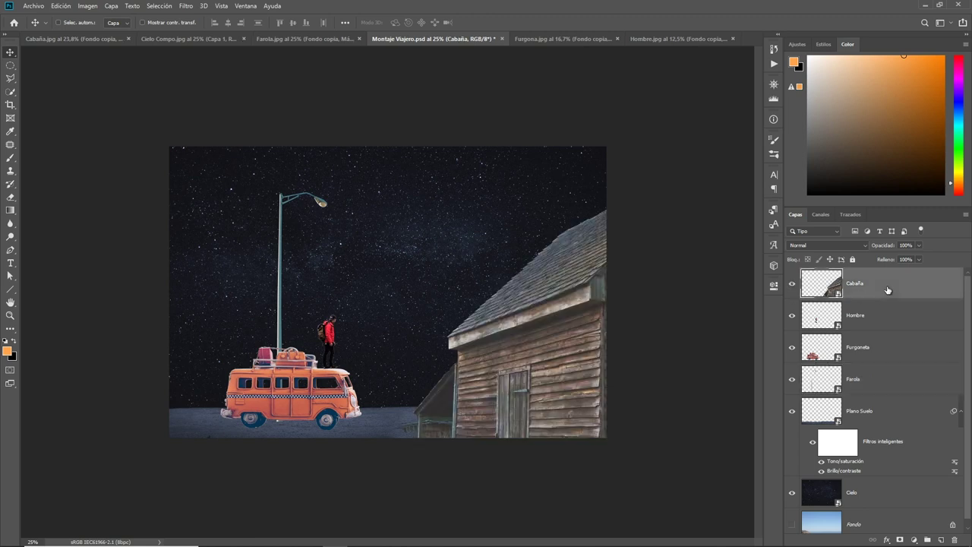
key("ctrl+t")
left_click_drag(400, 127, 521, 235)
left_click_drag(614, 380, 450, 255)
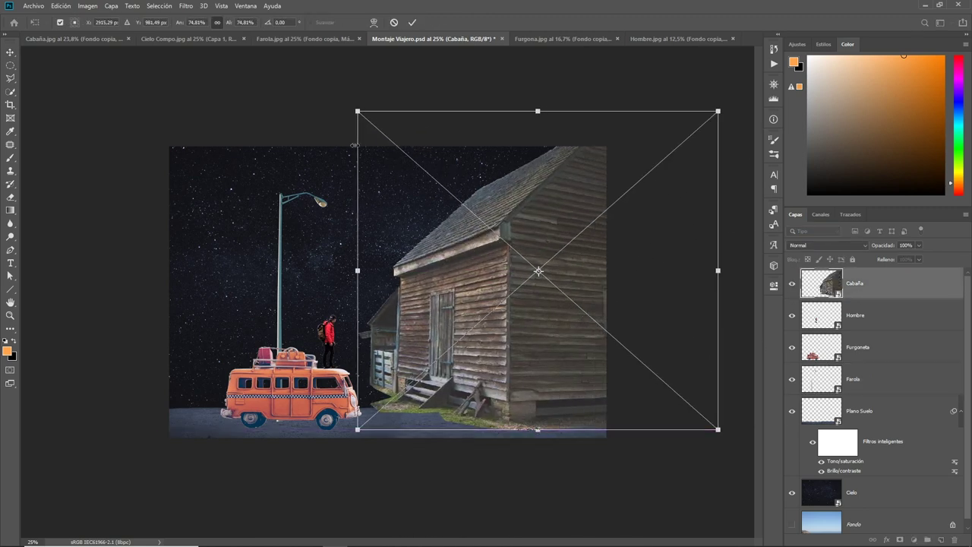
left_click_drag(374, 130, 435, 176)
mouse_move(507, 306)
left_mouse_down()
mouse_move(551, 327)
mouse_move(529, 325)
left_mouse_up()
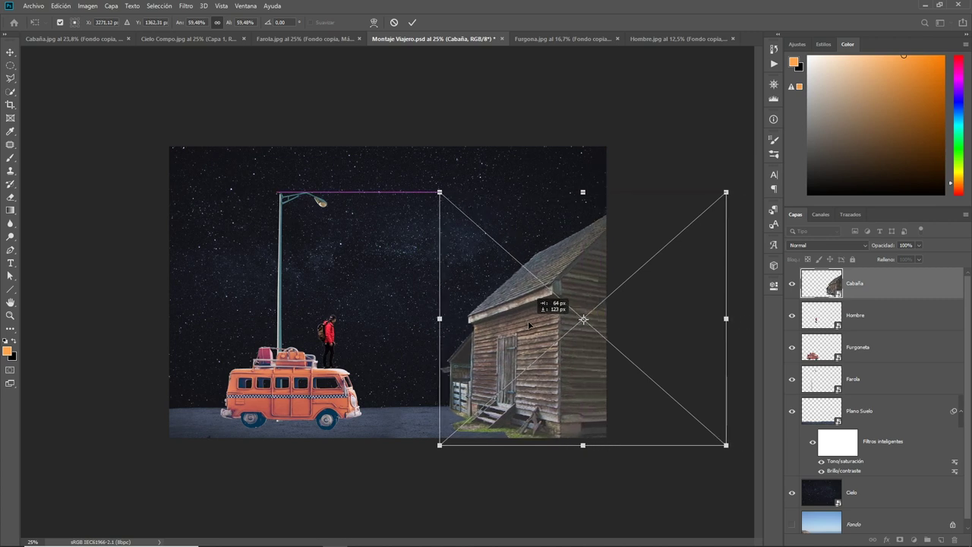
key("Return")
Stack the Hombre layer above Cabaña and move the hiker to the cabin door.
right_click(329, 334)
left_click(340, 341)
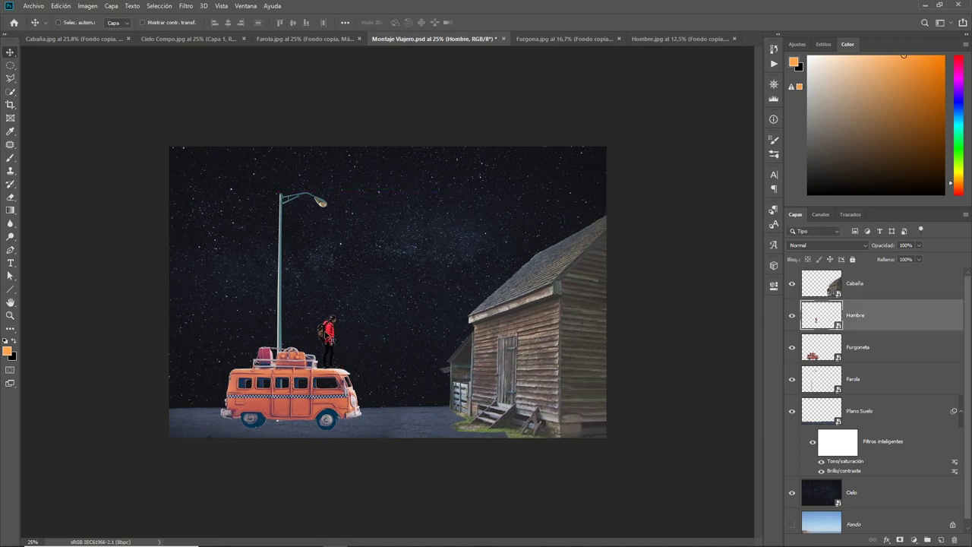
left_click_drag(857, 276, 857, 274)
mouse_move(342, 340)
left_mouse_down()
mouse_move(517, 381)
mouse_move(501, 376)
mouse_move(503, 365)
left_mouse_up()
Fine-tune the cabin's size and ground position and return the hiker to the van roof.
left_click(874, 325)
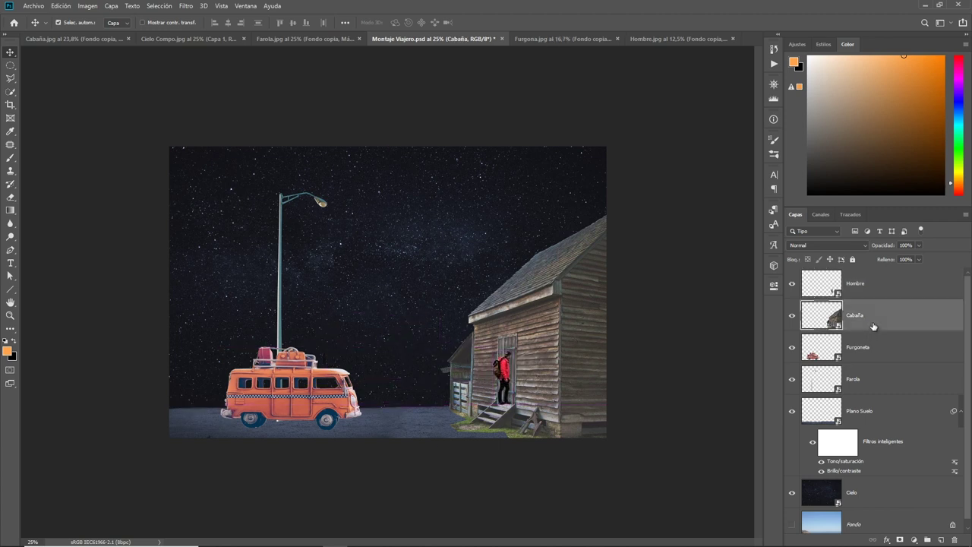
key("ctrl+t")
left_click_drag(723, 189, 722, 196)
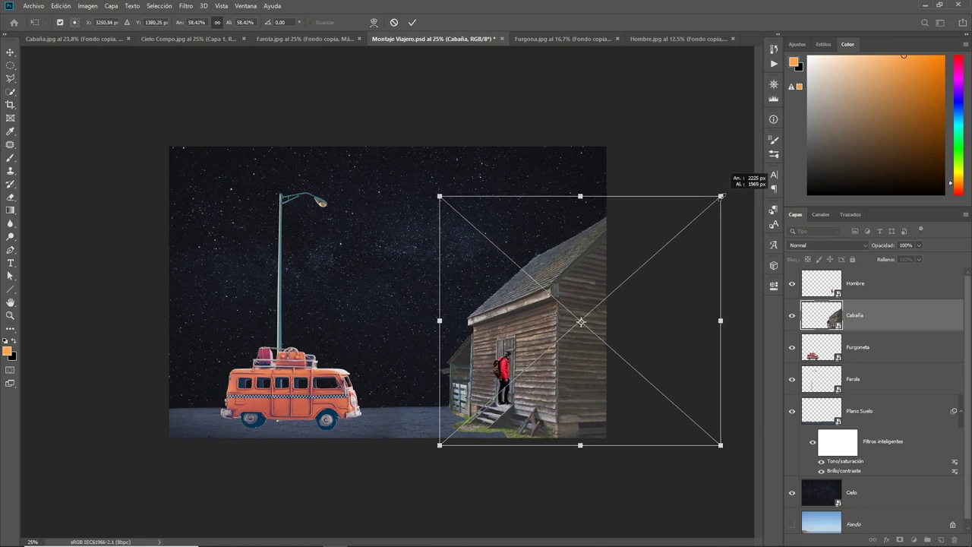
key("Return")
left_click(874, 283)
left_click_drag(501, 373, 333, 332)
mouse_move(548, 366)
left_mouse_down()
mouse_move(550, 378)
mouse_move(562, 374)
left_mouse_up()
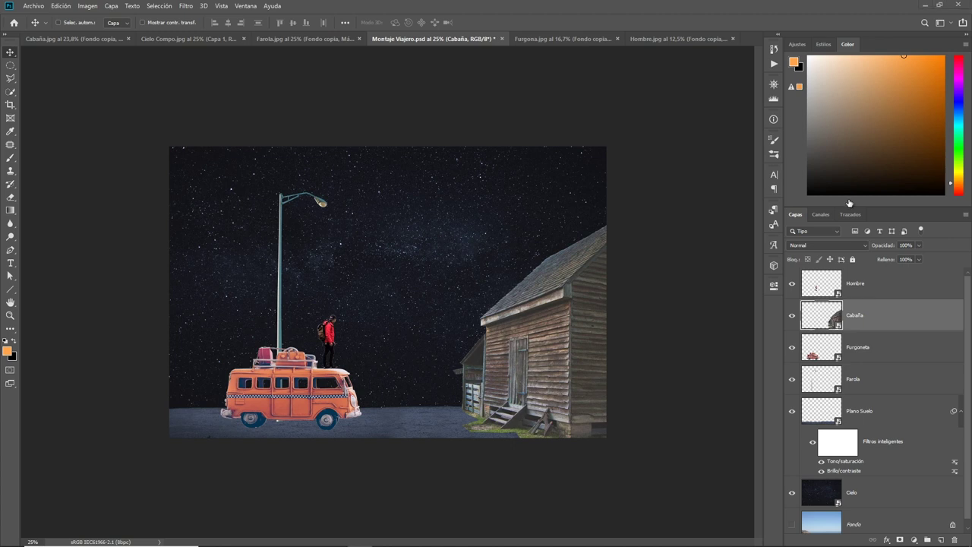
left_click(842, 338)
Enlarge the van slightly and move the hiker right onto its roof.
key("ctrl+t")
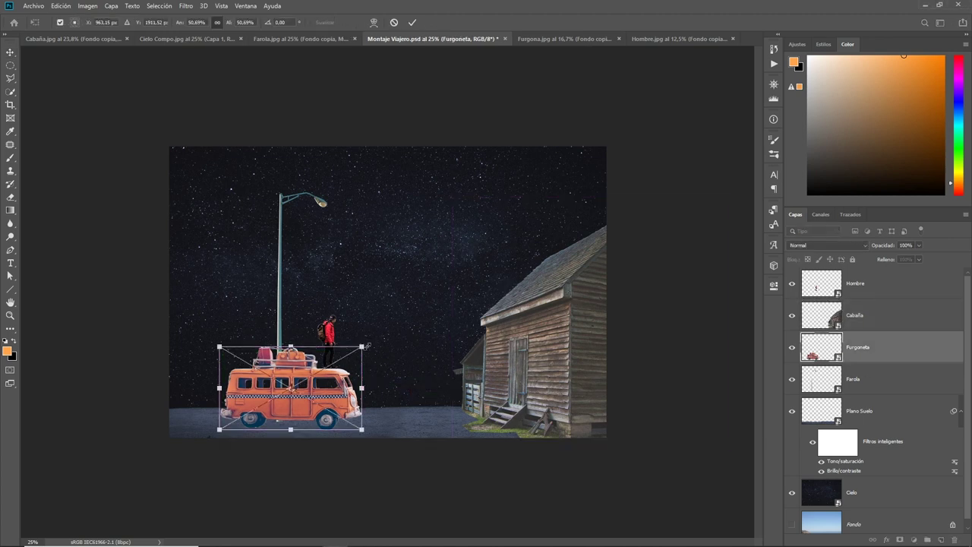
left_click_drag(361, 346, 371, 339)
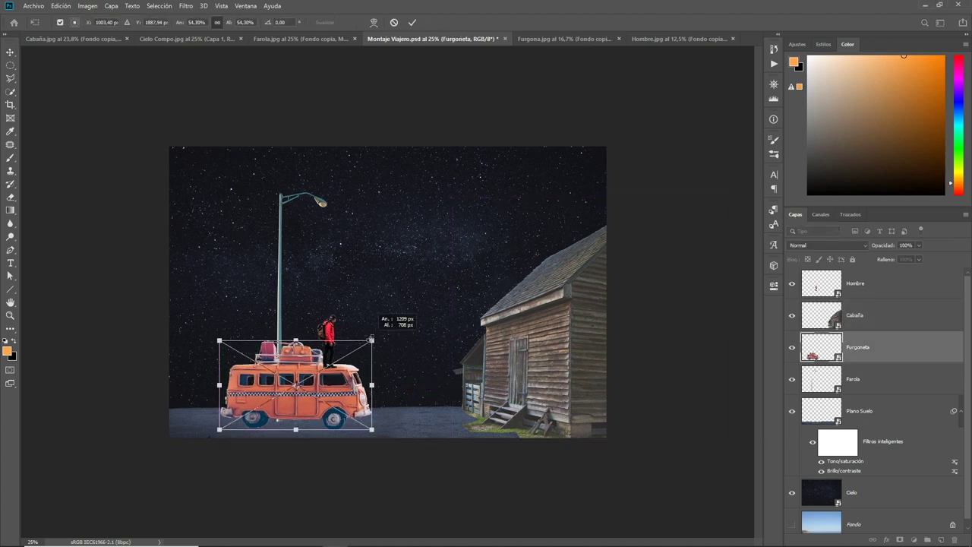
key("Return")
right_click(329, 334)
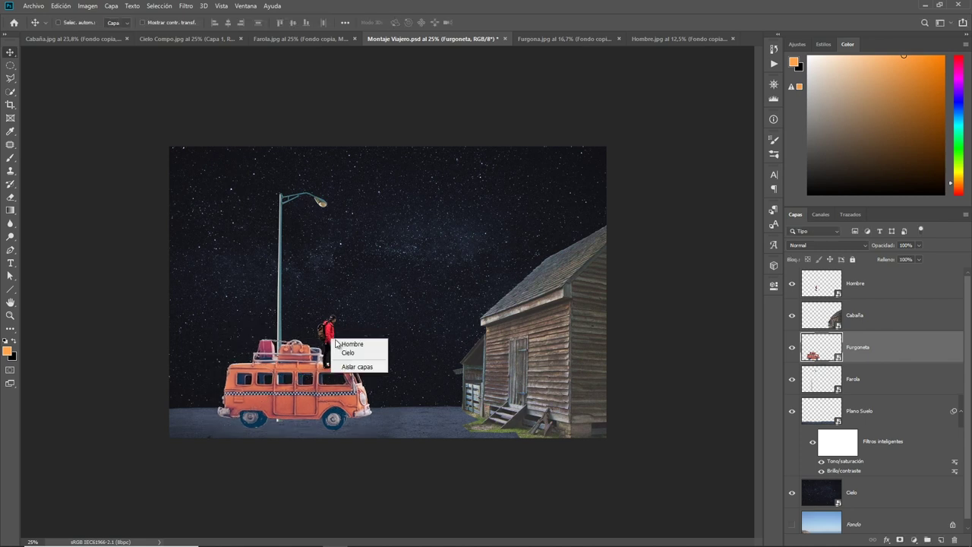
left_click(346, 342)
left_click_drag(323, 325, 338, 328)
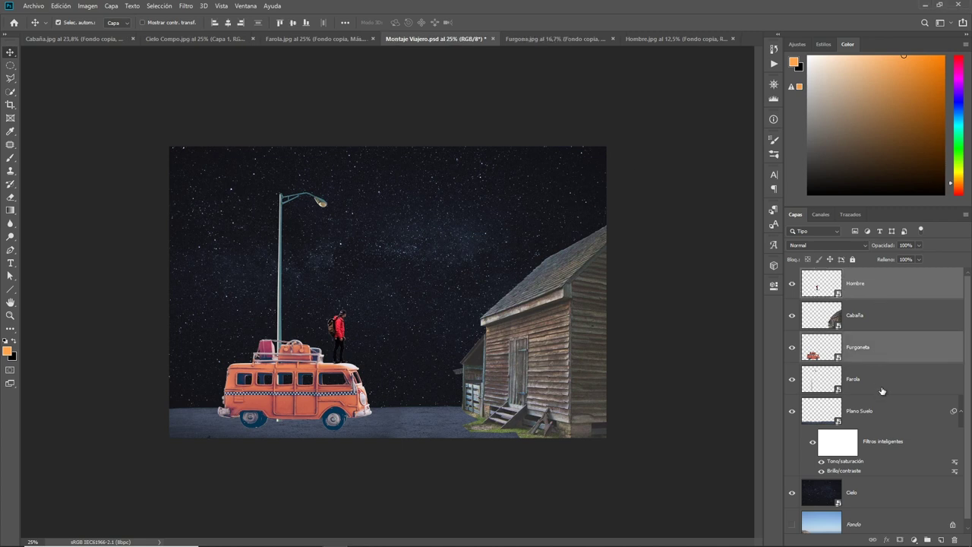
Shift the Cielo sky left and nudge the hiker, van and lamp post left together.
left_click(851, 493)
left_click_drag(319, 380, 318, 380)
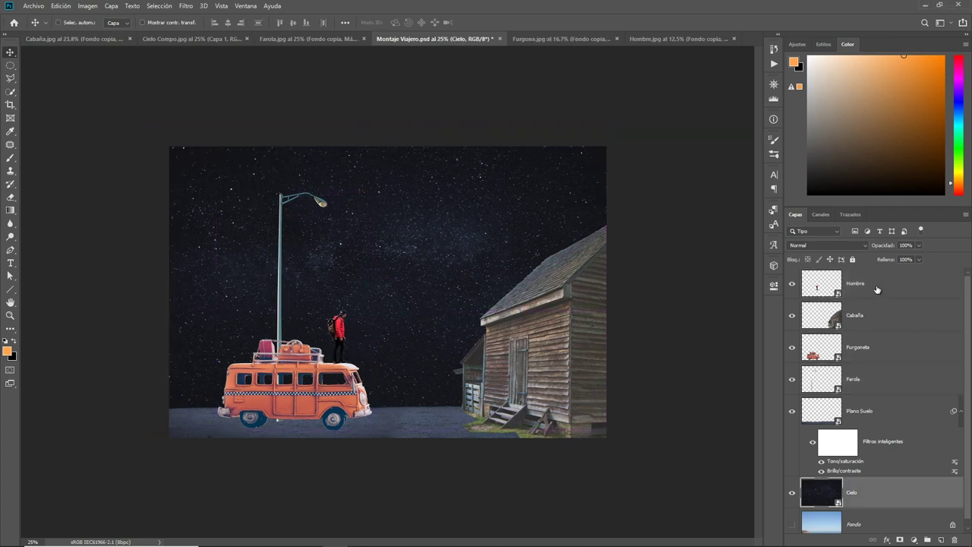
left_click(873, 283)
left_click(878, 347, "ctrl")
left_click(878, 379, "ctrl")
key("shift+Left")
key("shift+Left")
key("shift+Left")
key("shift+Left")
key("shift+Left")
key("shift+Left")
key("shift+Left")
key("shift+Left")
key("shift+Left")
key("shift+Left")
key("shift+Left")
key("shift+Left")
key("shift+Left")
key("shift+Left")
key("shift+Left")
key("shift+Left")
key("shift+Left")
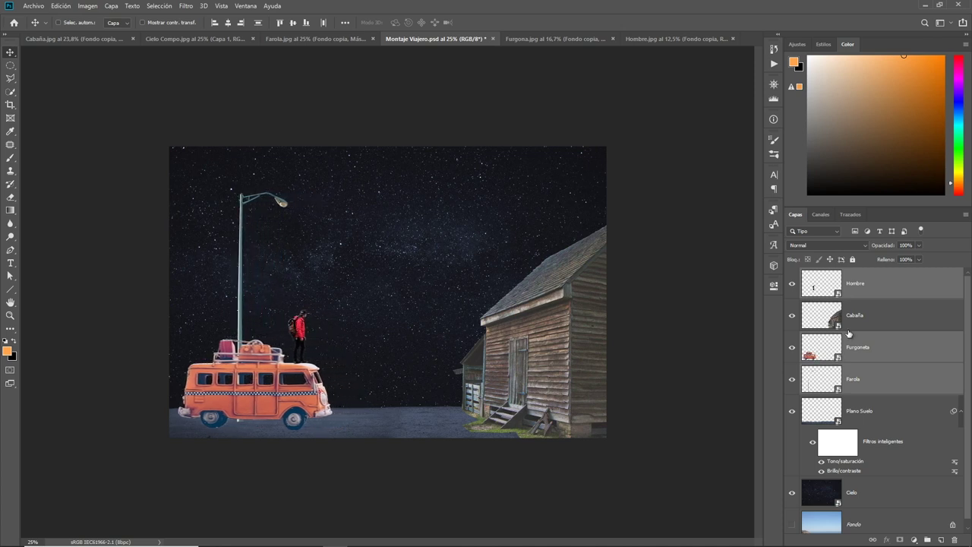
left_click(870, 347)
left_click(87, 9)
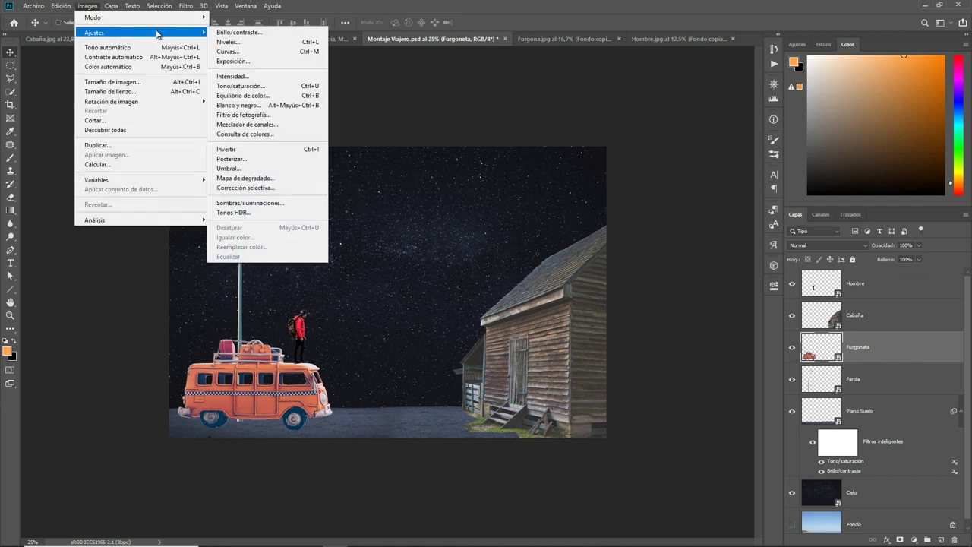
Apply Brightness/Contrast to the van with brightness -132 and contrast 57.
left_click(220, 29)
left_click_drag(452, 171, 415, 179)
scroll(408, 179, "down", 1)
scroll(433, 187, "up", 1)
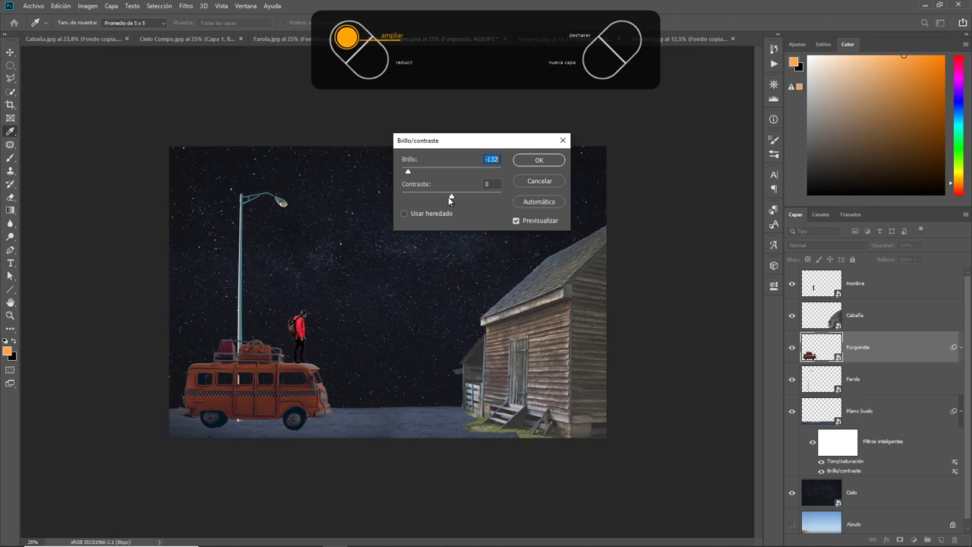
scroll(449, 190, "up", 1)
left_click_drag(451, 196, 428, 196)
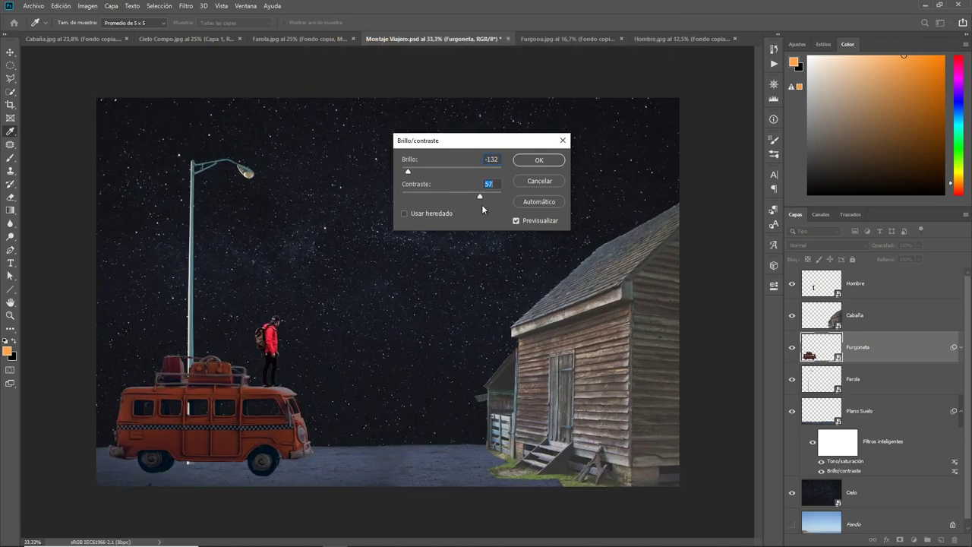
left_click(539, 159)
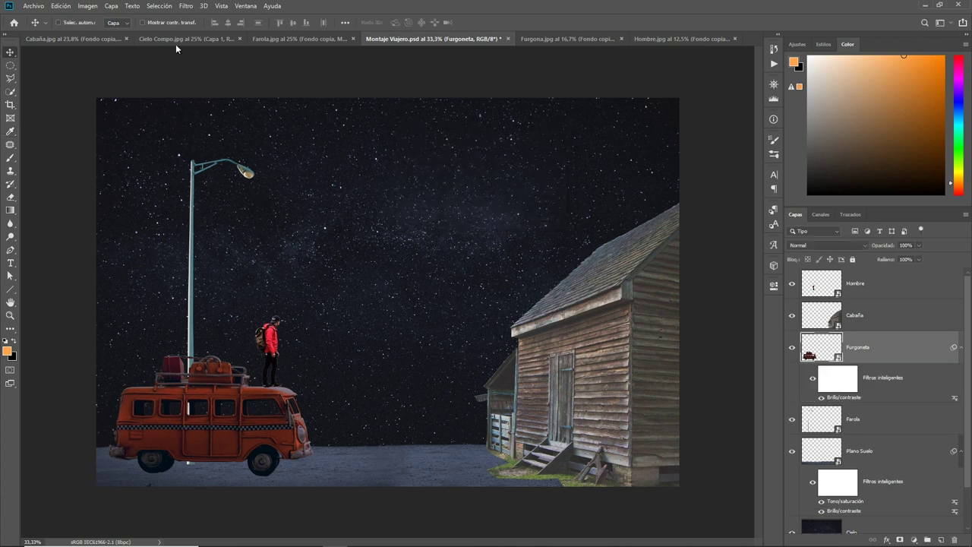
Apply Hue/Saturation to the van with hue -142, saturation -35, lightness -31.
left_click(87, 6)
left_click(236, 82)
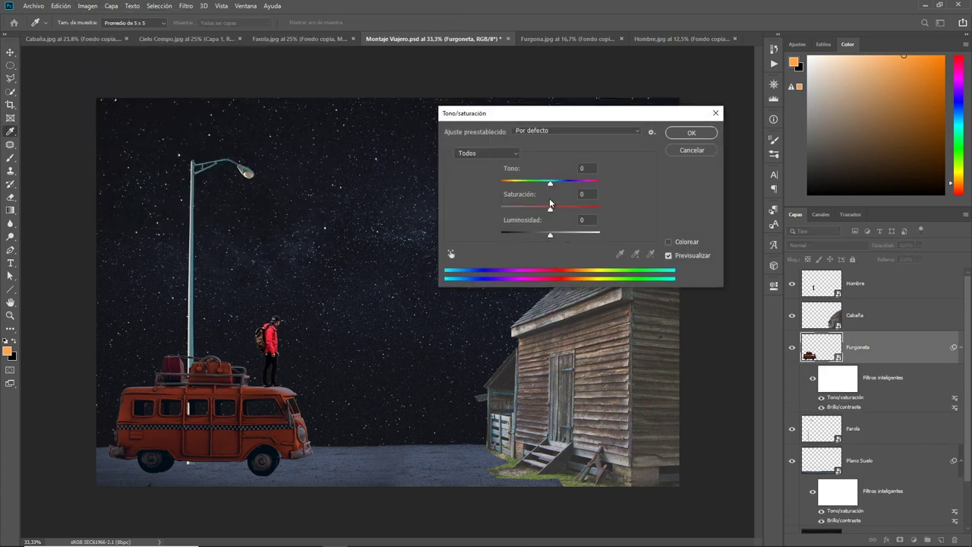
mouse_move(513, 172)
left_mouse_down()
mouse_move(527, 177)
mouse_move(442, 185)
left_mouse_up()
mouse_move(532, 195)
left_mouse_down()
mouse_move(509, 194)
mouse_move(518, 221)
left_mouse_up()
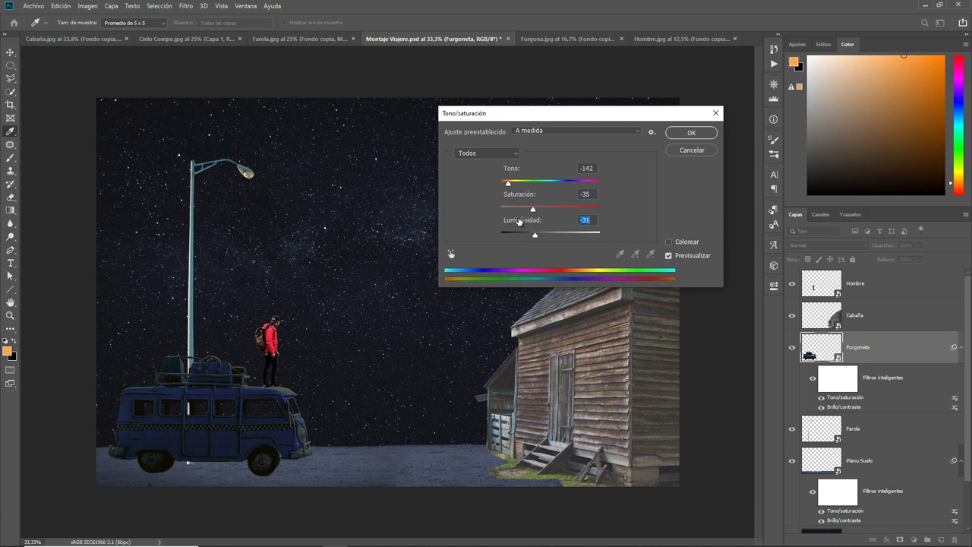
left_click(678, 135)
left_click(860, 523)
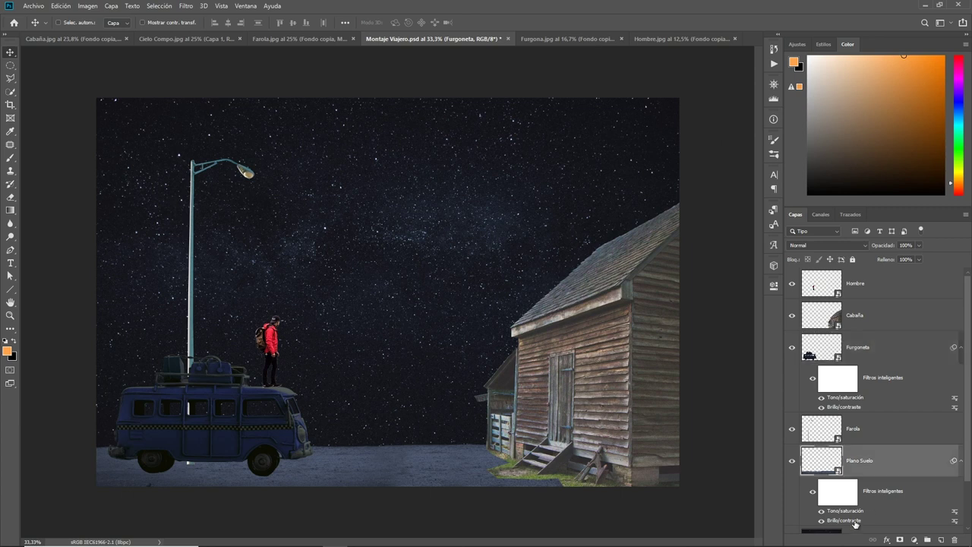
double_click(845, 510)
Lower the ground's Hue/Saturation lightness to -74 and give the cabin Brightness/Contrast -150, 37.
left_click_drag(533, 233, 513, 237)
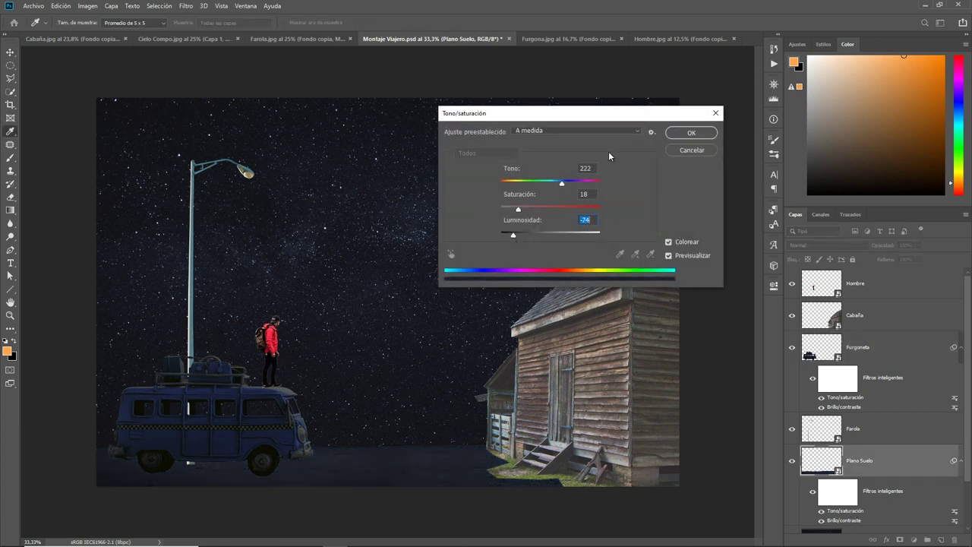
left_click(675, 136)
left_click(869, 314)
left_click(88, 6)
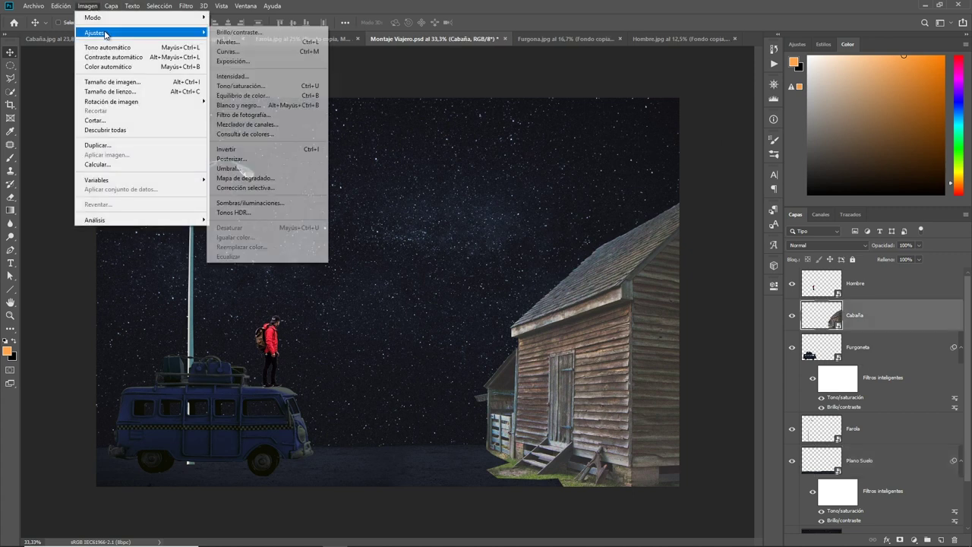
left_click(236, 33)
left_click_drag(447, 173, 411, 173)
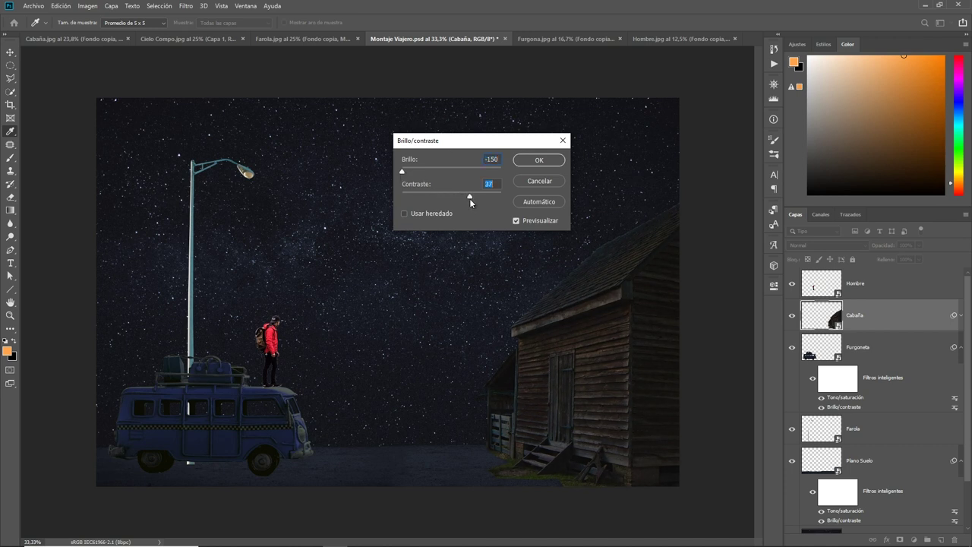
left_click(539, 160)
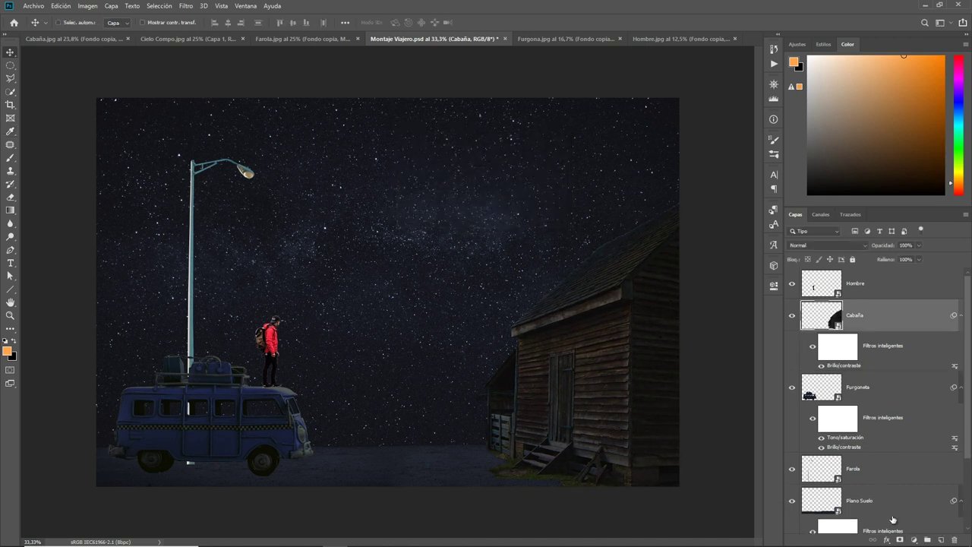
Apply Hue/Saturation to the cabin with hue -159, saturation -32, lightness -40.
left_click(89, 6)
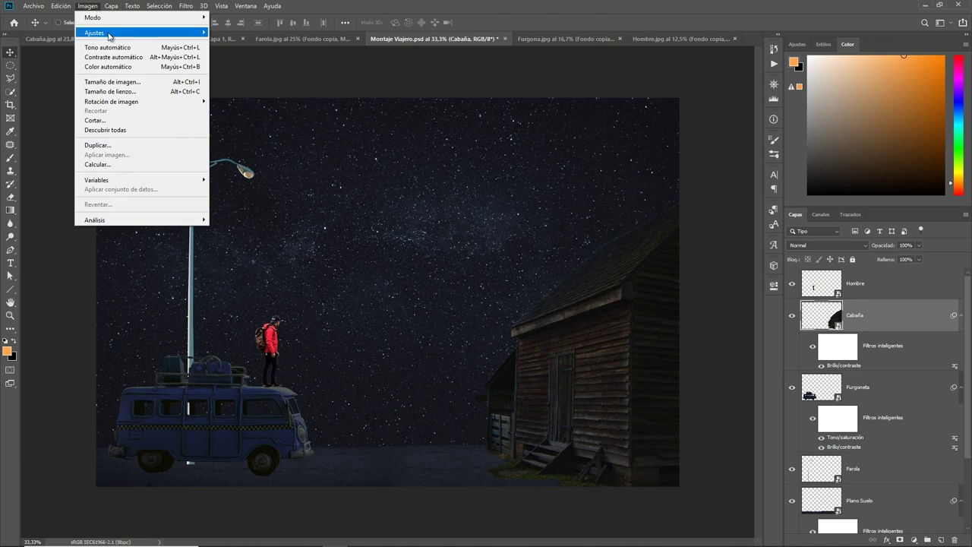
mouse_move(94, 33)
left_click(254, 97)
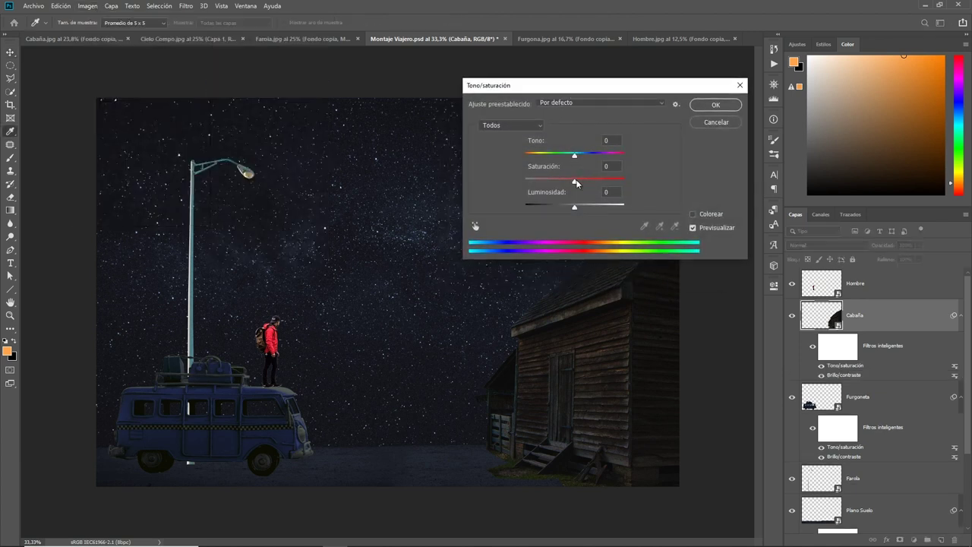
mouse_move(552, 170)
left_mouse_down()
mouse_move(528, 171)
mouse_move(532, 194)
left_mouse_up()
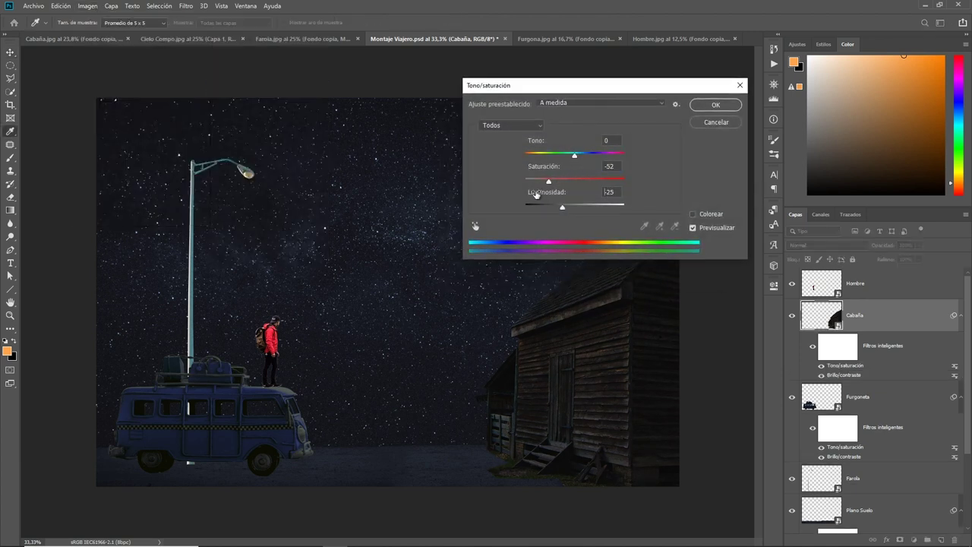
left_click_drag(528, 142, 447, 144)
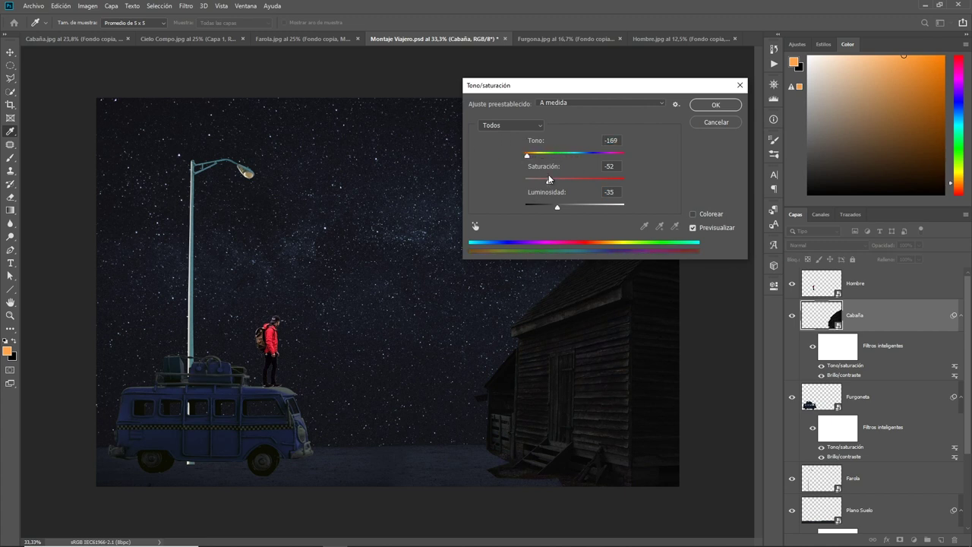
left_click_drag(563, 170, 598, 172)
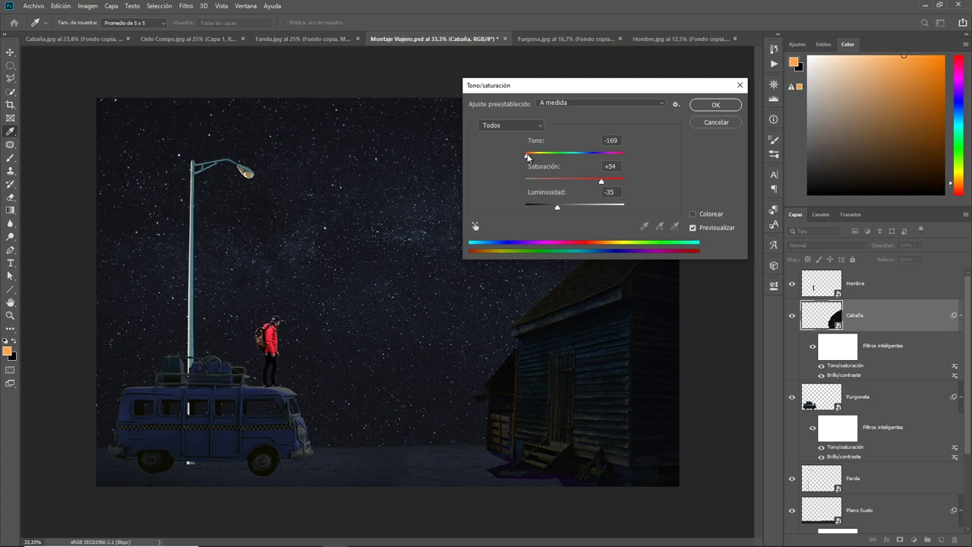
left_click_drag(536, 143, 541, 143)
left_click_drag(557, 207, 555, 206)
left_click_drag(602, 181, 560, 171)
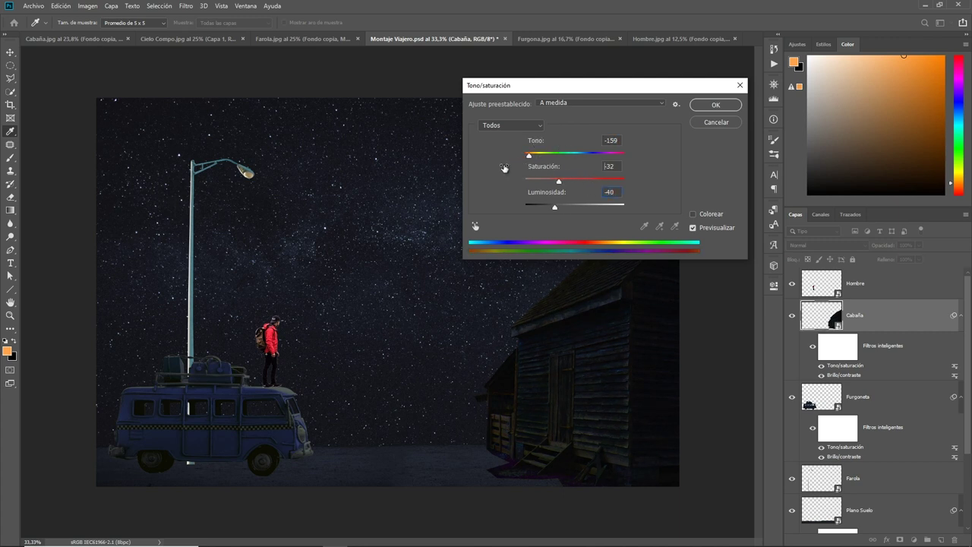
left_click(716, 104)
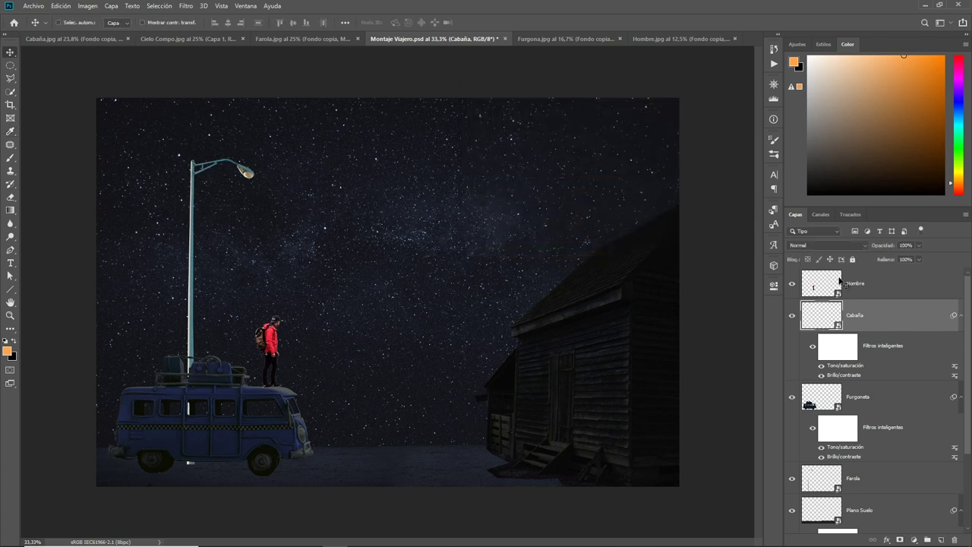
left_click(841, 448)
Lower Luminosidad in the van's Tono/saturación filter to darken it further.
double_click(841, 448)
left_click_drag(533, 194, 523, 194)
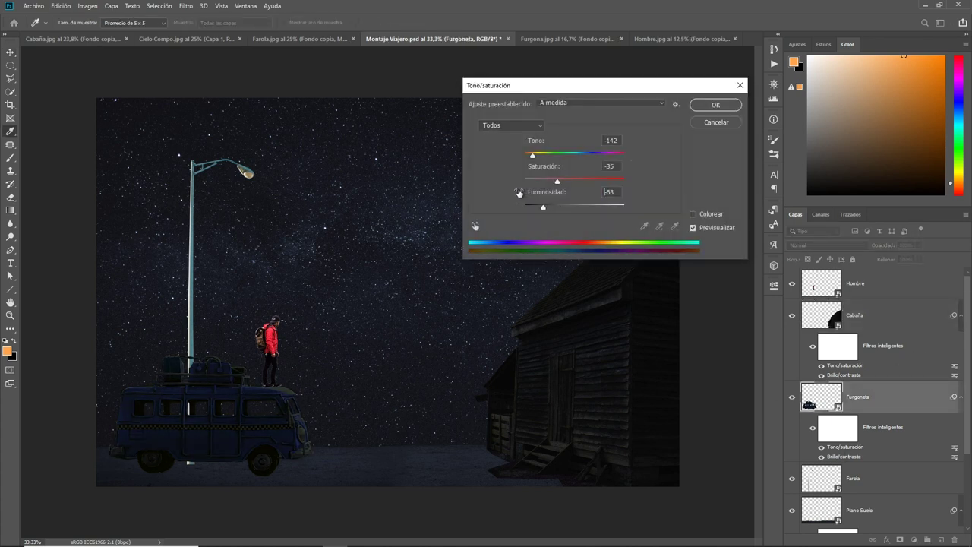
left_click(715, 105)
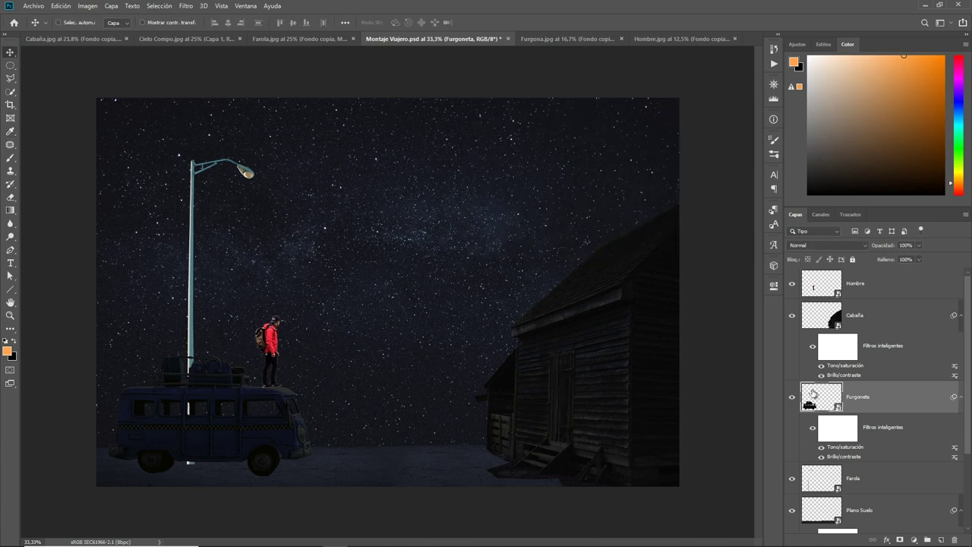
Add a Curvas adjustment to the Cabaña layer, lifting the blue channel's shadows.
left_click(825, 317)
left_click(88, 6)
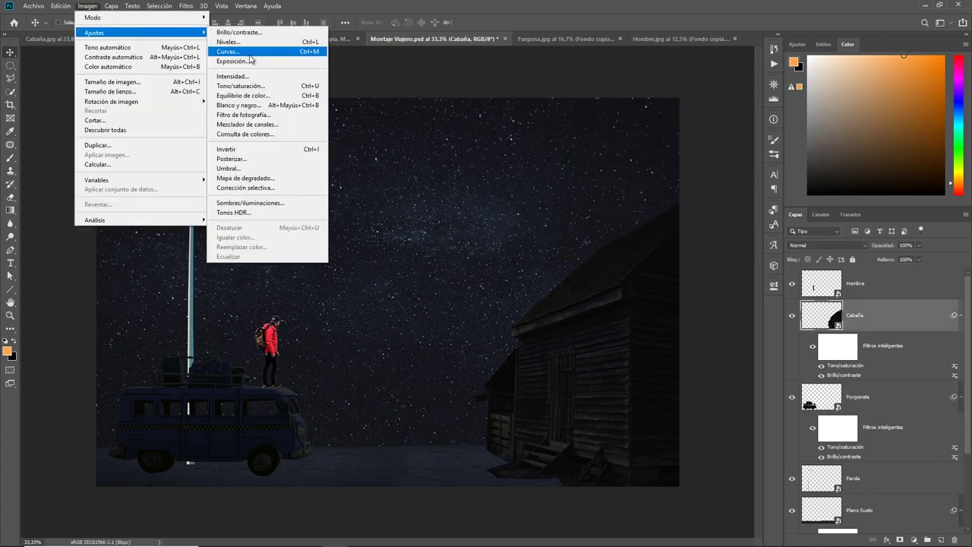
left_click(240, 54)
left_click(613, 181)
left_click(615, 218)
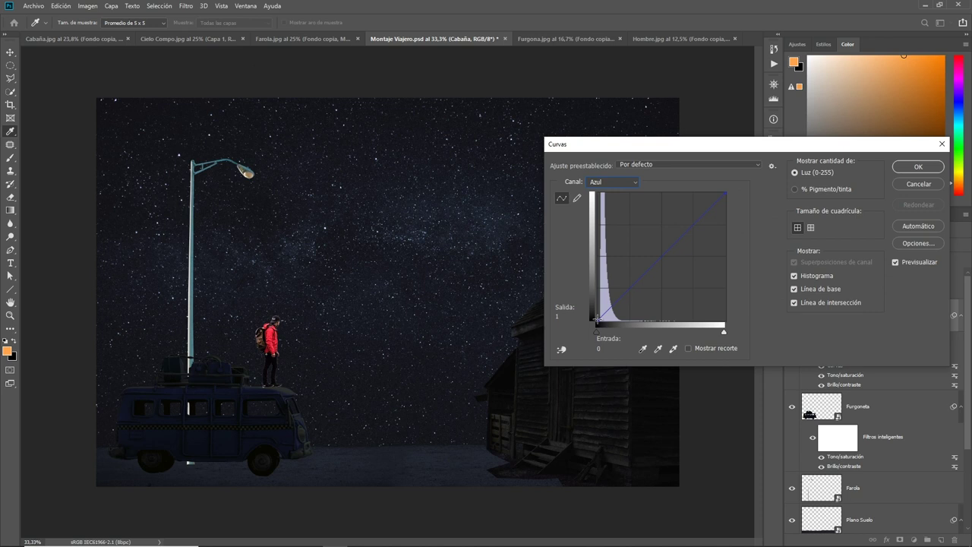
mouse_move(597, 318)
left_mouse_down()
mouse_move(587, 292)
mouse_move(585, 320)
left_mouse_up()
Pull down the cabin's red and green highlights in Curvas and apply the filter.
left_click(614, 183)
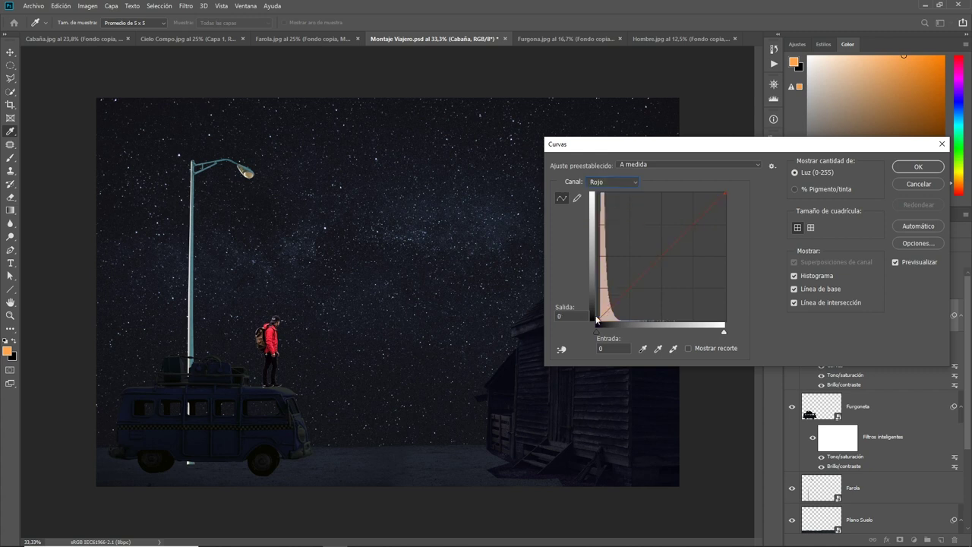
left_click_drag(597, 322, 599, 323)
left_click_drag(725, 194, 725, 205)
left_click(613, 183)
left_click(597, 209)
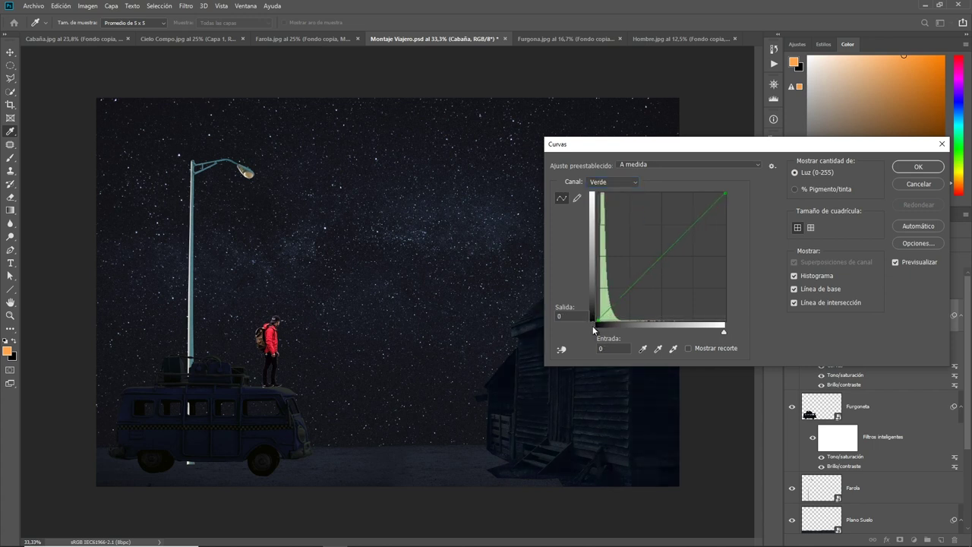
left_click_drag(724, 193, 736, 201)
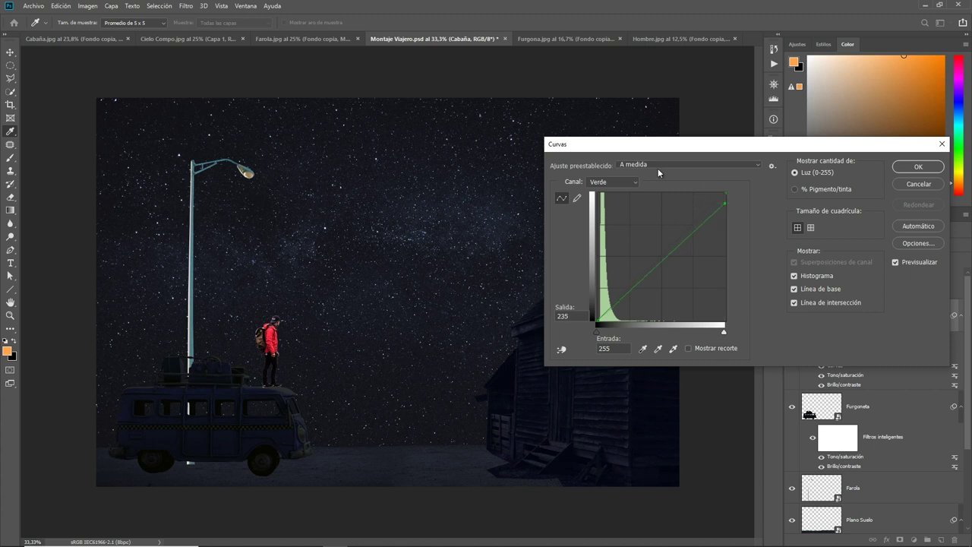
left_click(918, 166)
left_click(878, 280)
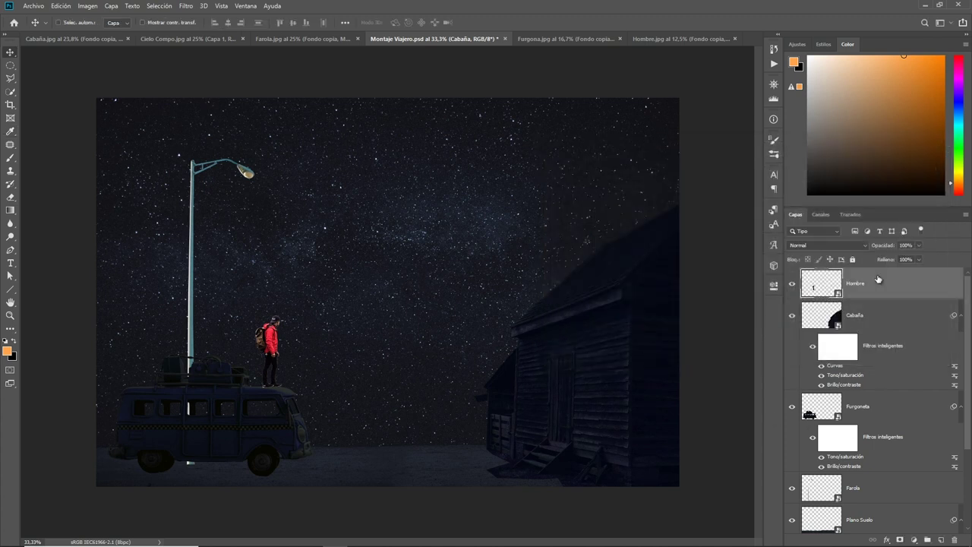
right_click(881, 354)
Darken the Hombre hiker with a Brillo/contraste filter at brightness -142.
left_click(89, 6)
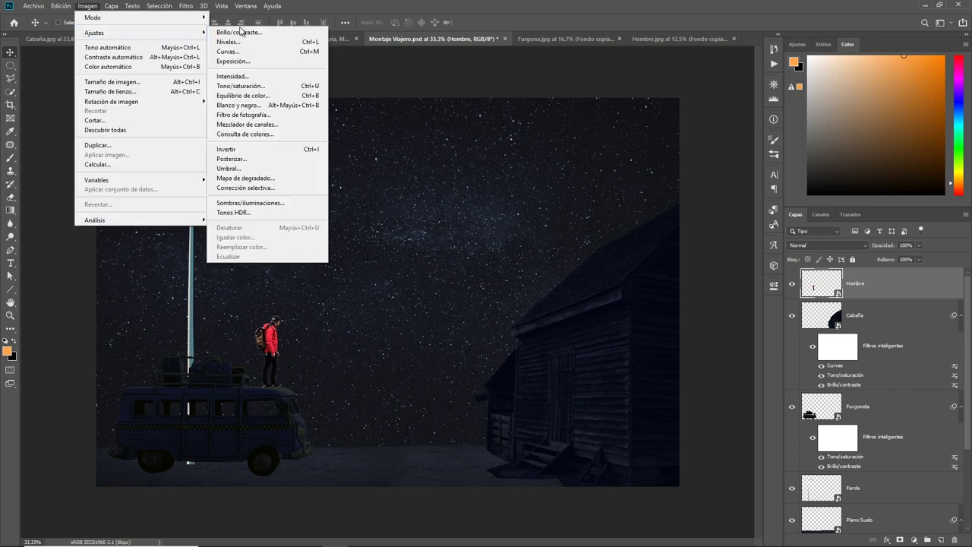
left_click(241, 31)
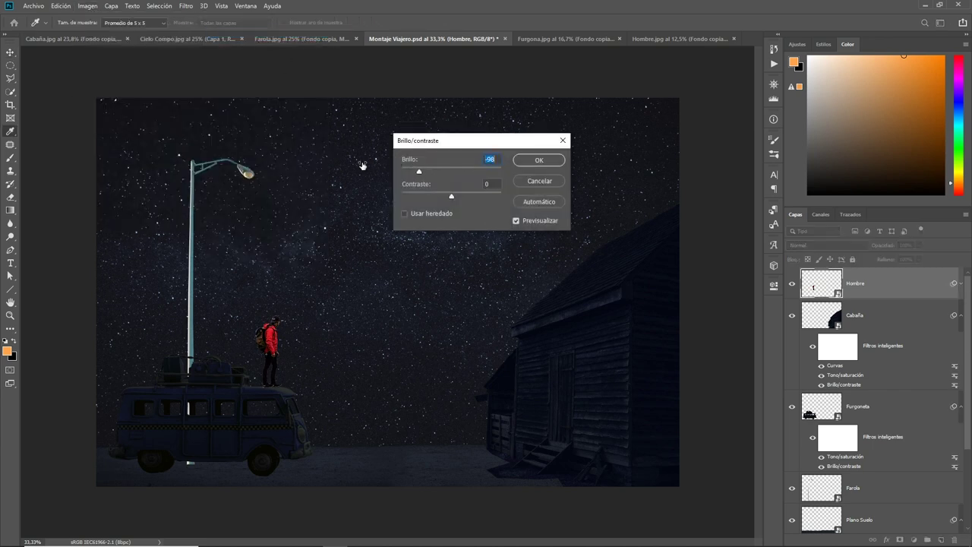
left_click_drag(343, 169, 341, 169)
left_click_drag(421, 187, 401, 185)
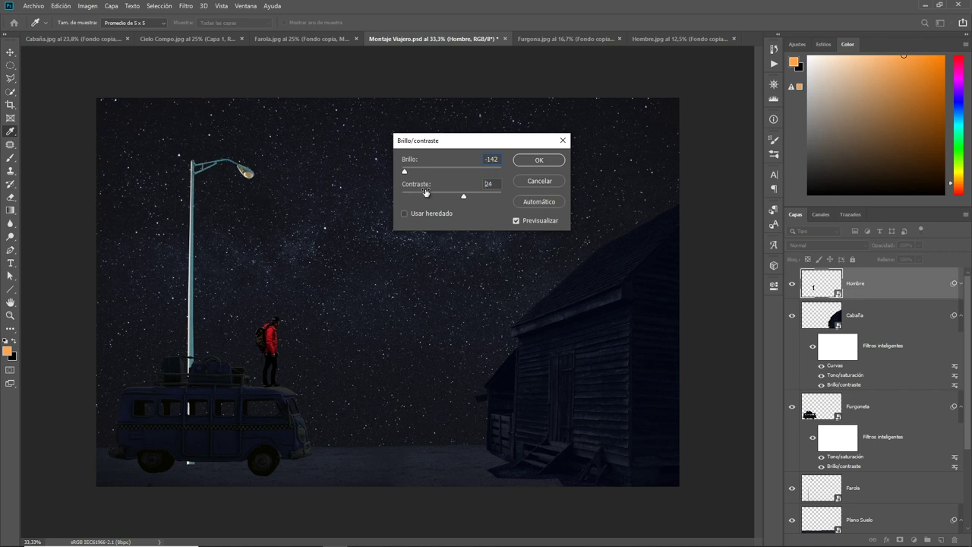
left_click(538, 160)
Apply Tono/saturación to Hombre with Saturación -40 and Luminosidad -36.
left_click(88, 6)
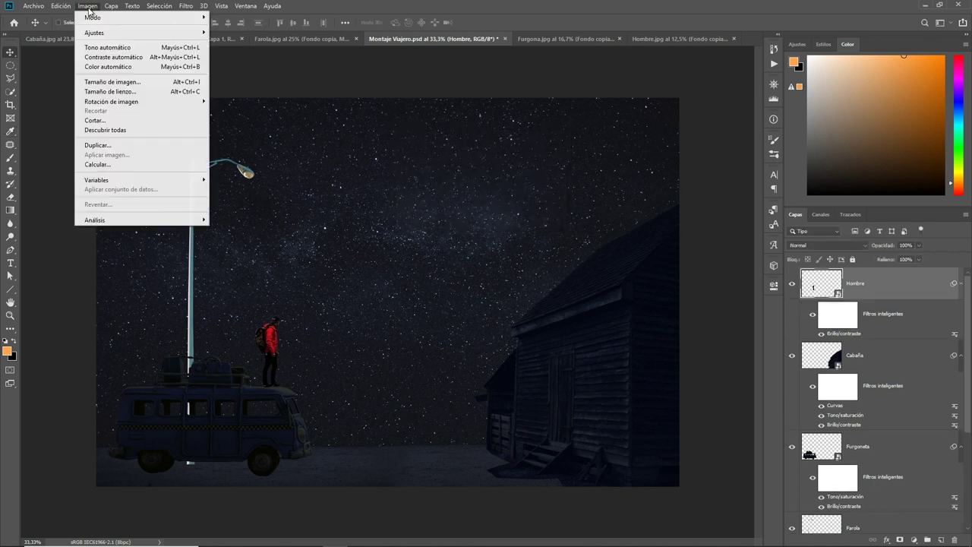
left_click(241, 86)
mouse_move(540, 145)
left_mouse_down()
mouse_move(477, 144)
mouse_move(541, 150)
mouse_move(534, 194)
left_mouse_up()
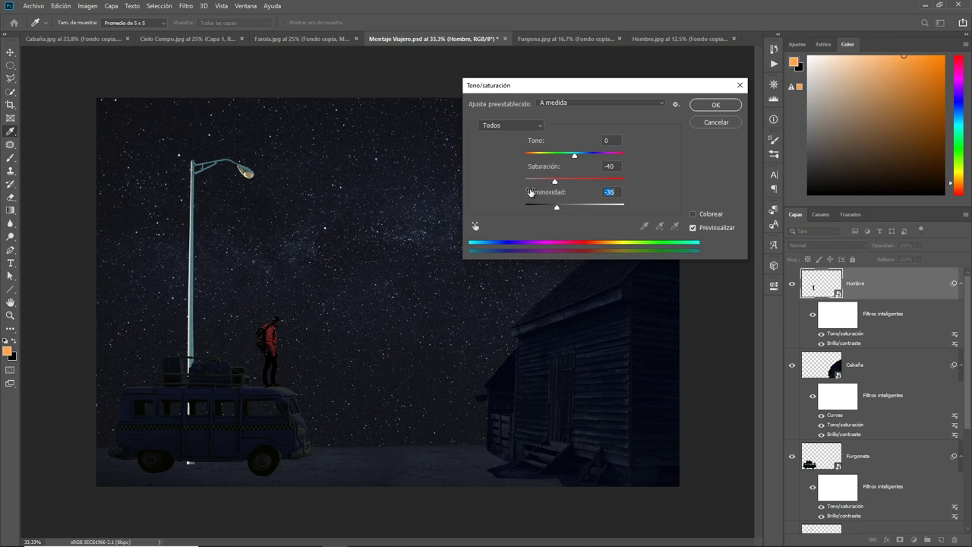
left_click(714, 105)
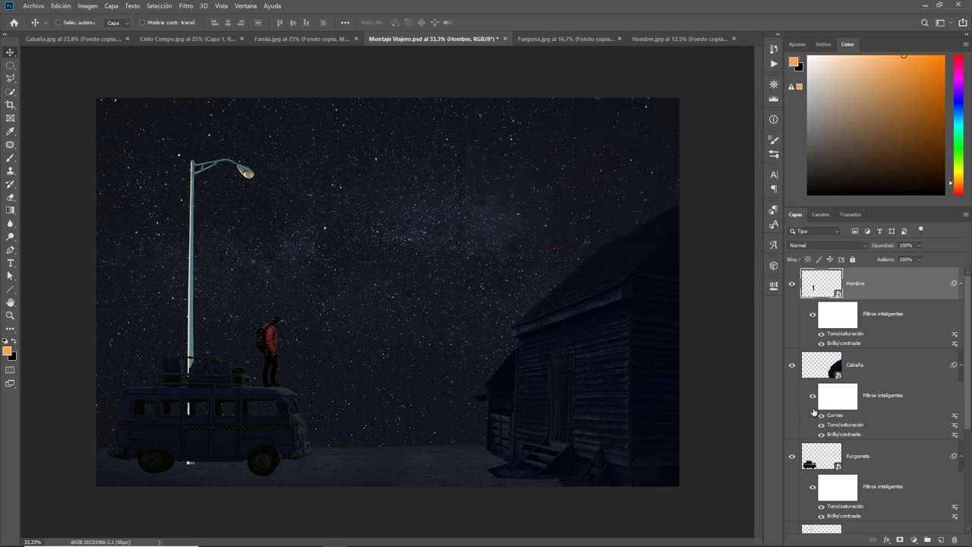
scroll(811, 412, "down", 5)
left_click(881, 487)
left_click(91, 6)
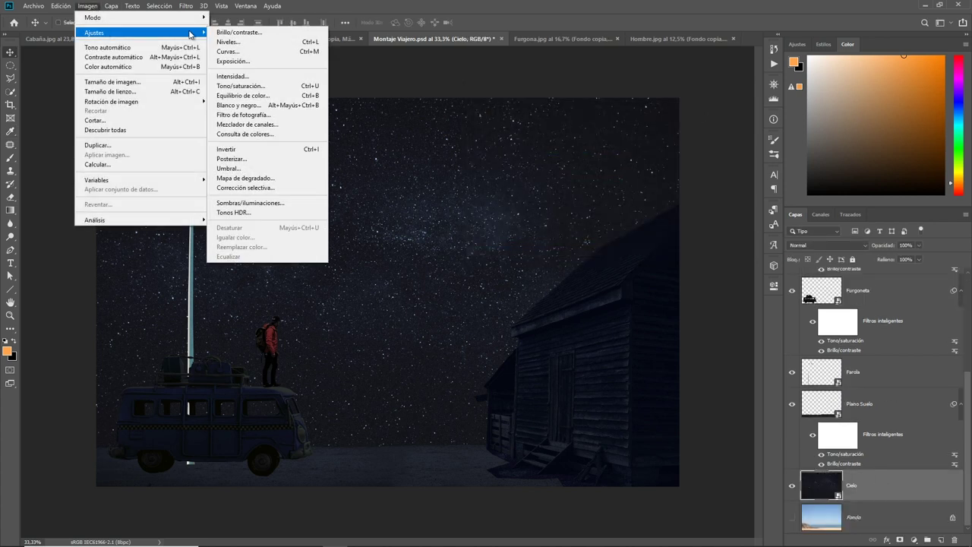
Set the Cielo sky's Brillo/contraste to about -114 brightness with raised contrast.
left_click(235, 34)
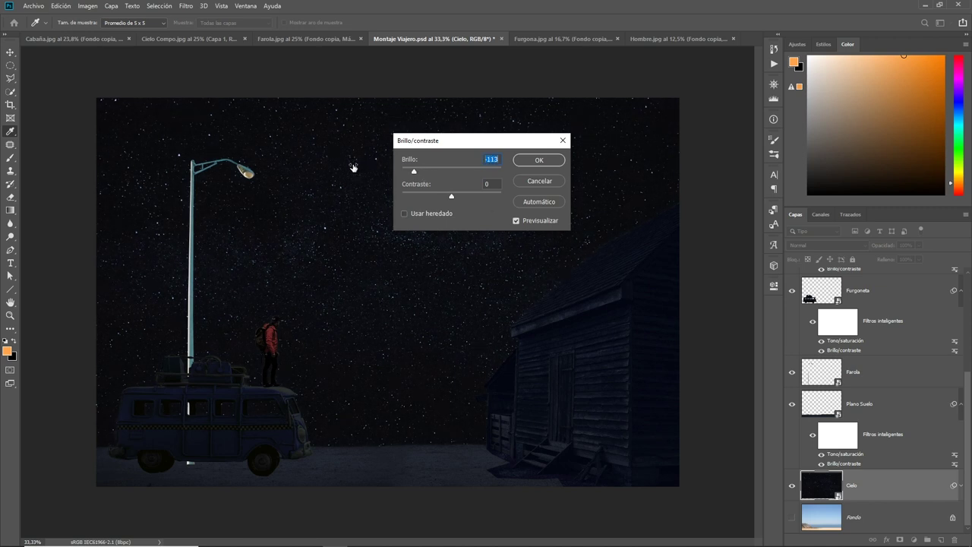
mouse_move(413, 190)
left_mouse_down()
mouse_move(445, 186)
mouse_move(406, 189)
left_mouse_up()
Commit the sky filter and darken the Farola streetlamp to brightness -116 with more contrast.
left_click(539, 160)
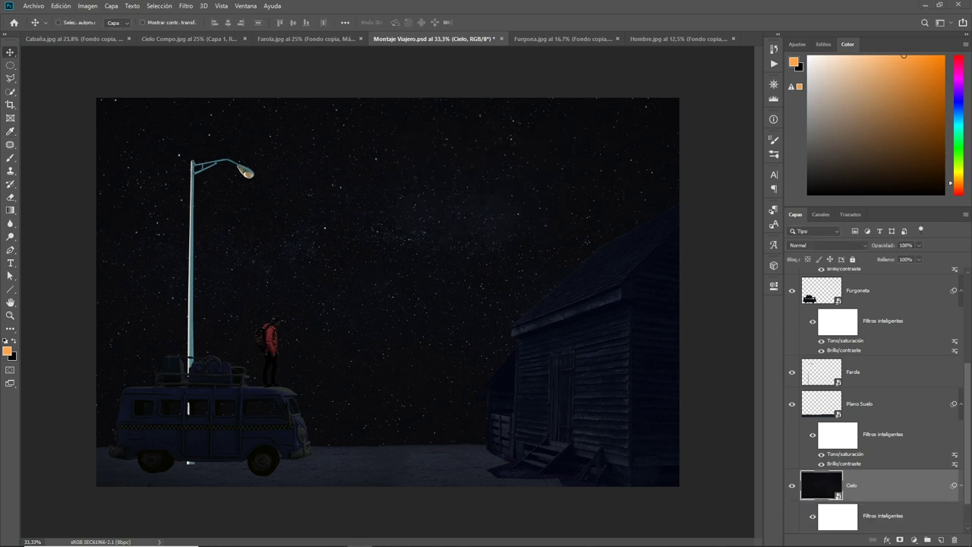
left_click(854, 372)
left_click(87, 5)
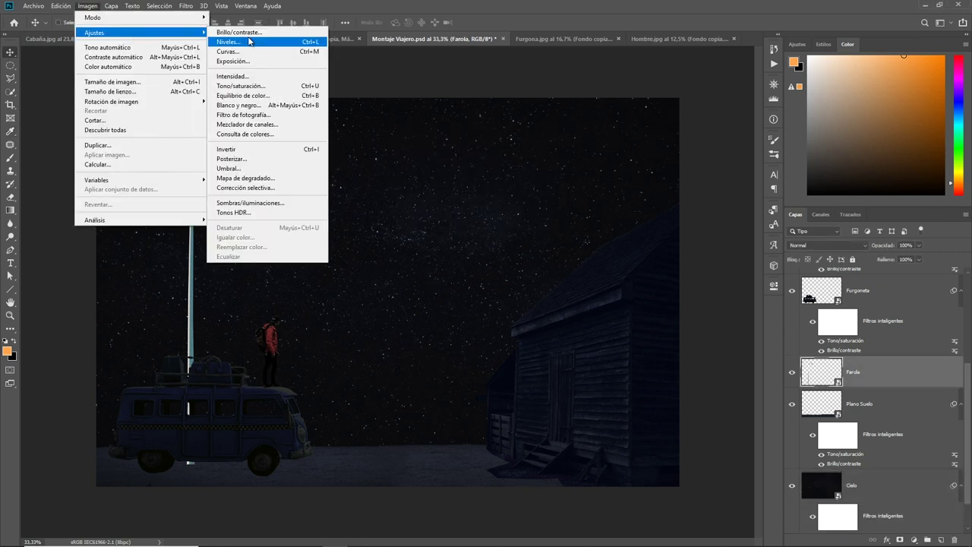
left_click(236, 33)
left_click_drag(407, 161, 358, 164)
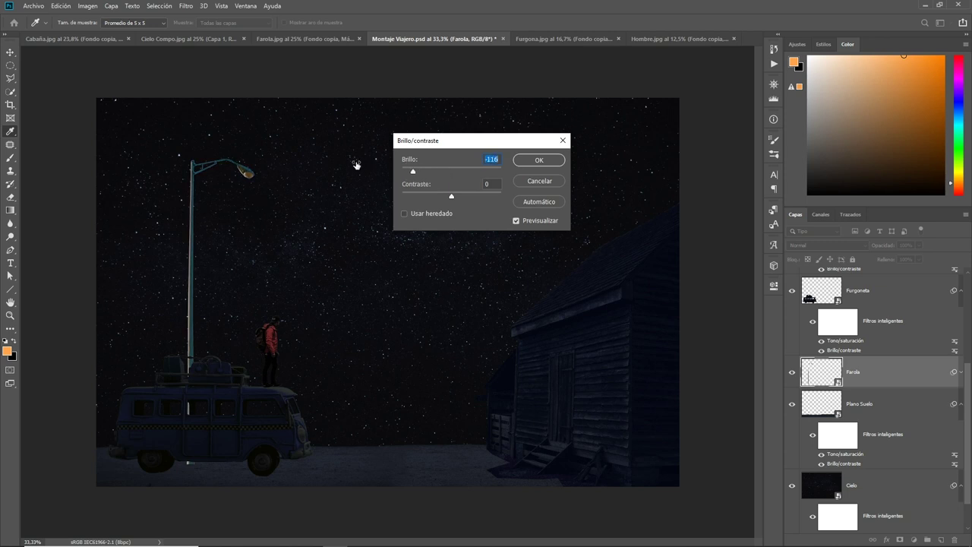
left_click_drag(425, 195, 446, 188)
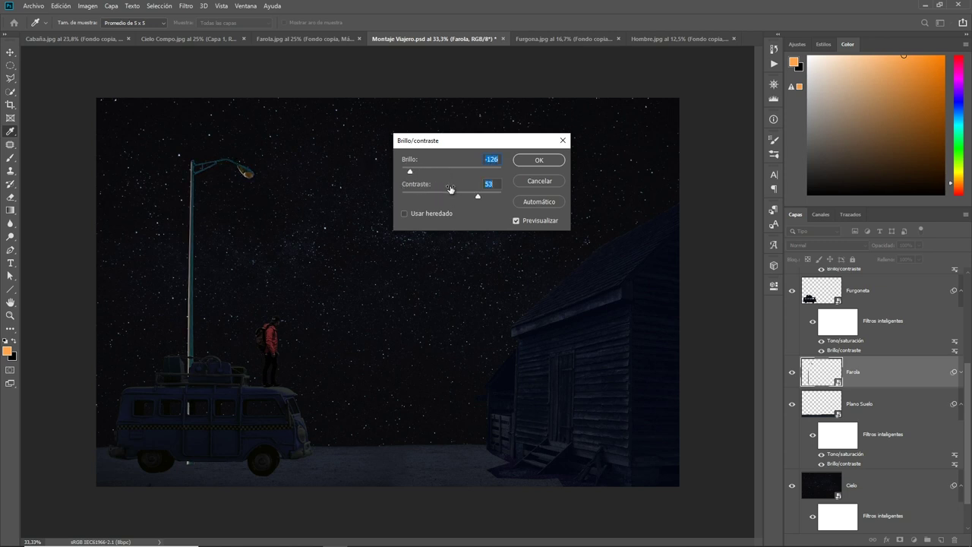
key("Return")
Give Farola a Tono/saturación filter with Saturación -48 and Luminosidad -20.
left_click(88, 5)
mouse_move(95, 33)
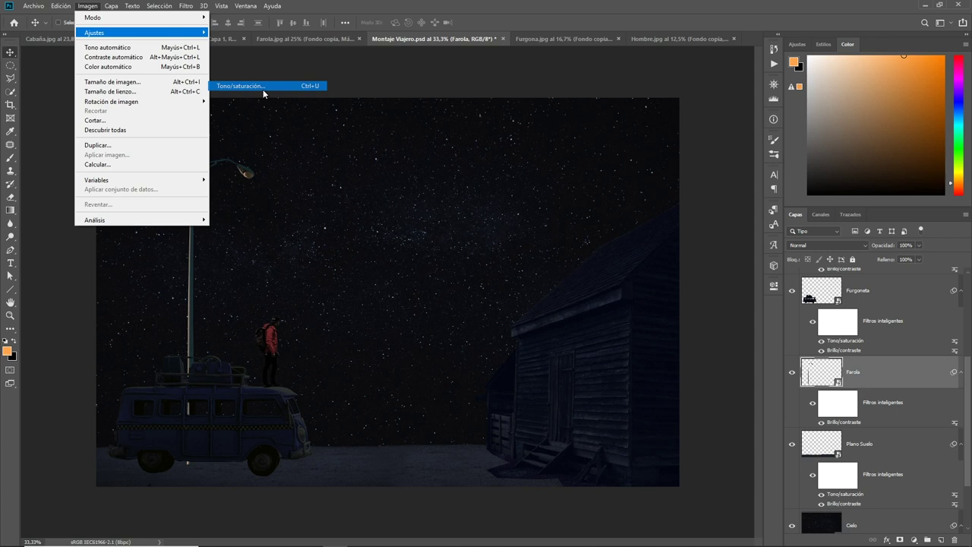
left_click(263, 87)
mouse_move(552, 169)
left_mouse_down()
mouse_move(528, 169)
mouse_move(551, 151)
left_mouse_up()
left_click_drag(558, 194, 540, 194)
left_click(712, 104)
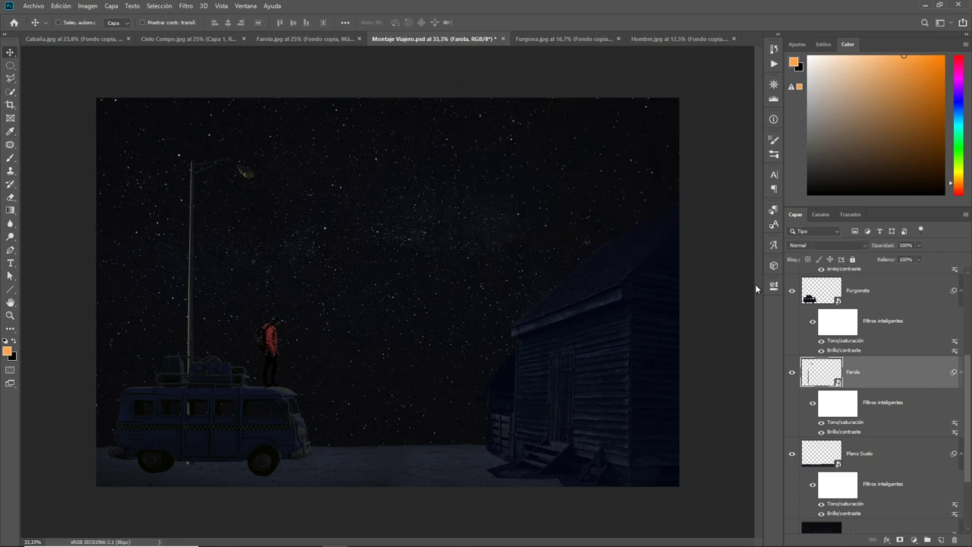
Change the van's Brillo/contraste filter to brightness -150 with higher contrast.
double_click(844, 351)
left_click(495, 220)
mouse_move(420, 171)
left_mouse_down()
mouse_move(448, 174)
mouse_move(402, 174)
left_mouse_up()
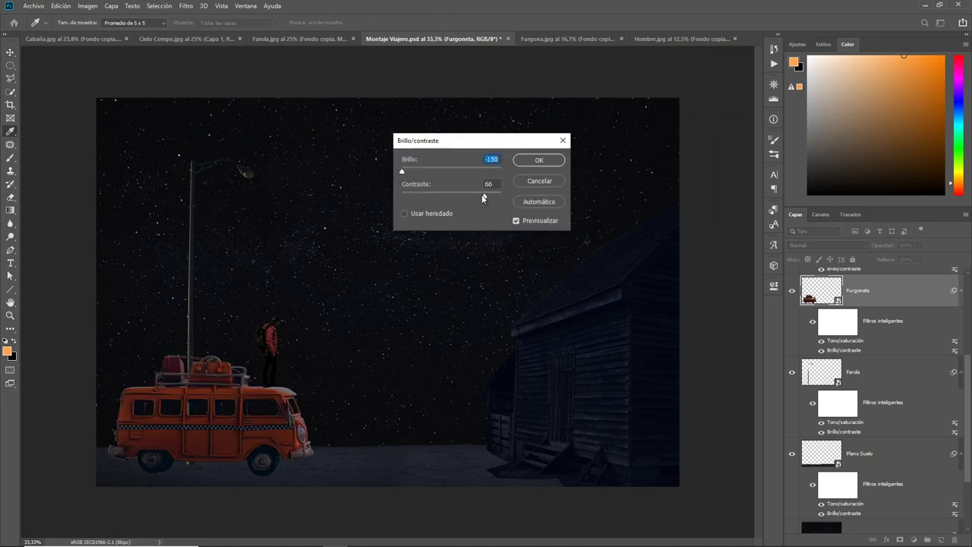
left_click_drag(465, 197, 500, 196)
left_click(539, 160)
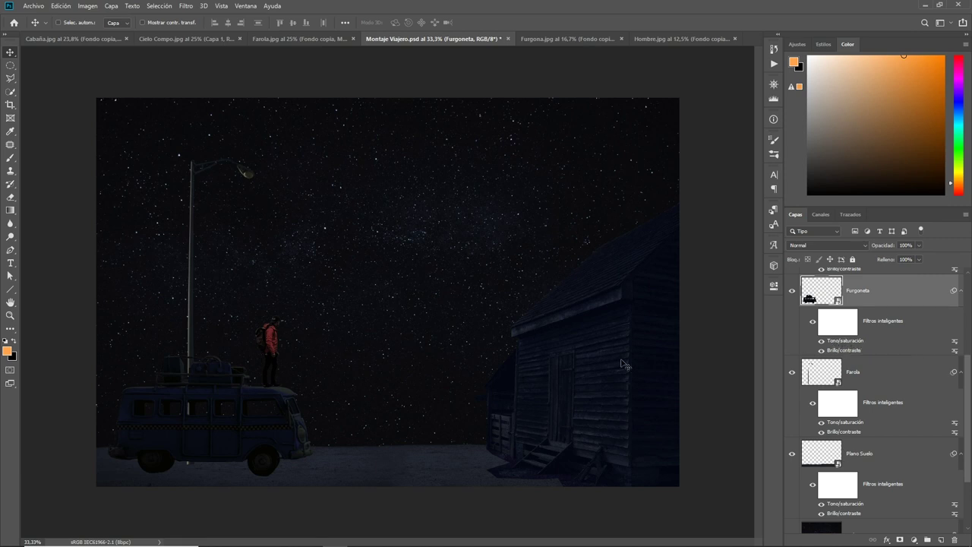
scroll(888, 339, "up", 1)
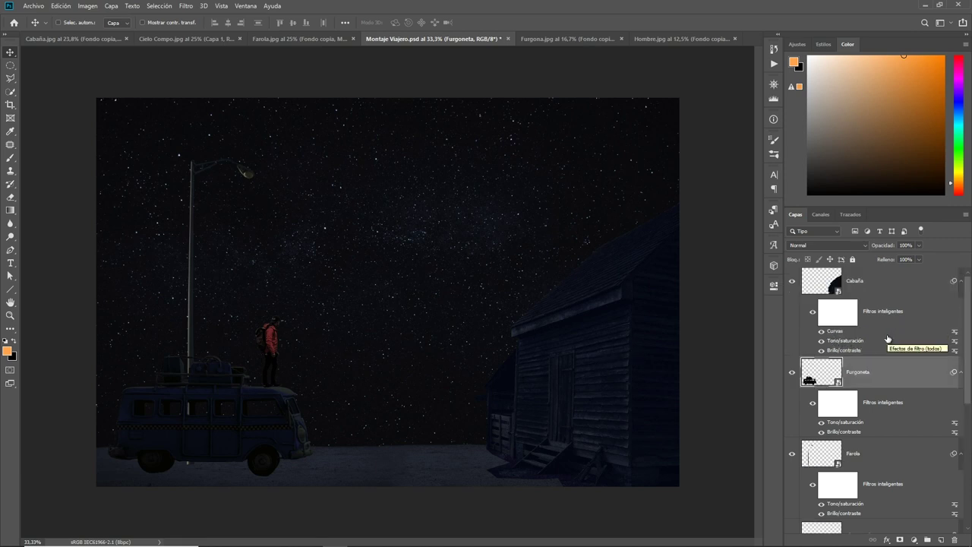
In Sin título-1, place vertical and horizontal guides through the planet's centre.
scroll(888, 339, "up", 1)
scroll(888, 339, "up", 1)
left_click(688, 39)
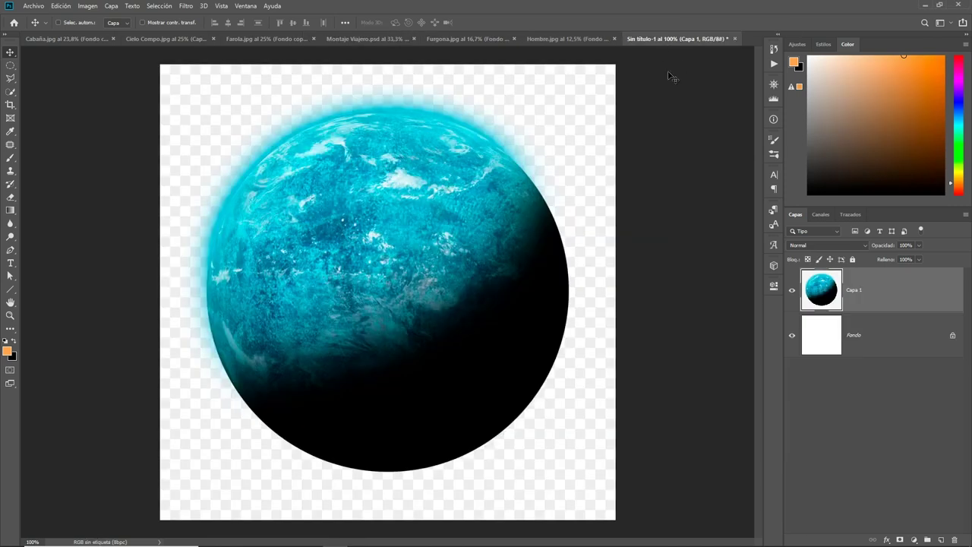
left_click(12, 67)
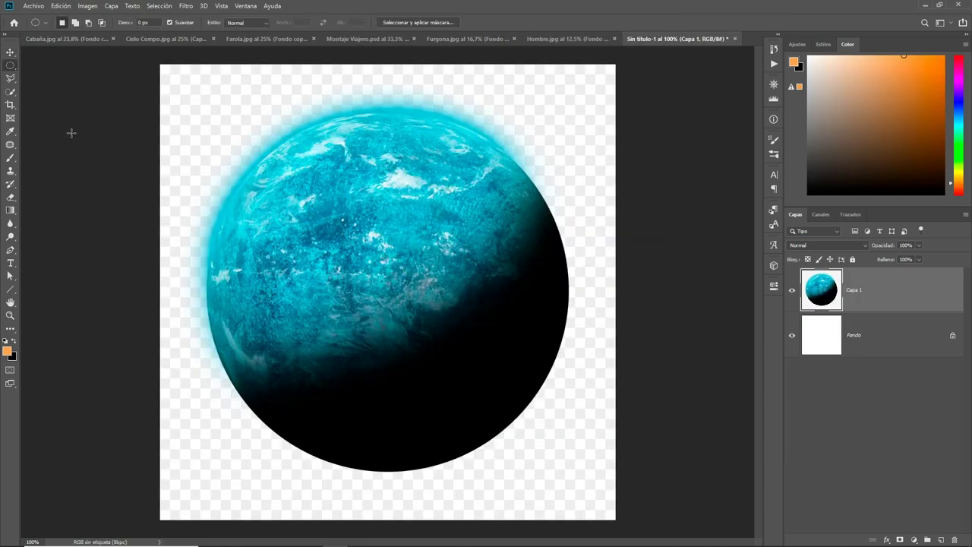
key("ctrl+r")
left_click_drag(25, 163, 392, 182)
mouse_move(335, 50)
left_mouse_down()
mouse_move(331, 124)
mouse_move(393, 298)
left_mouse_up()
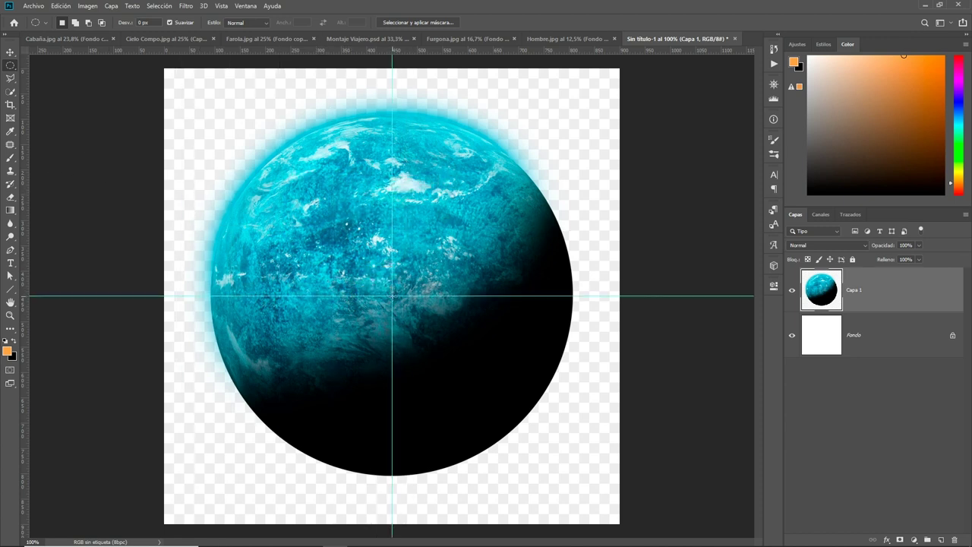
Select the planet with a circular marquee, copy it to a layer, and drag it into Montaje Viajero.
left_click_drag(393, 301, 570, 478)
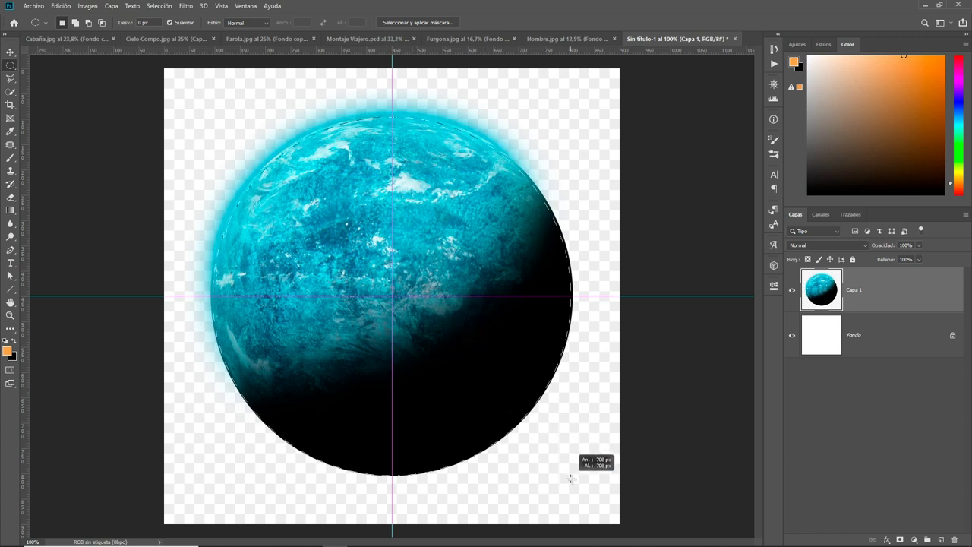
left_click_drag(571, 478, 574, 477)
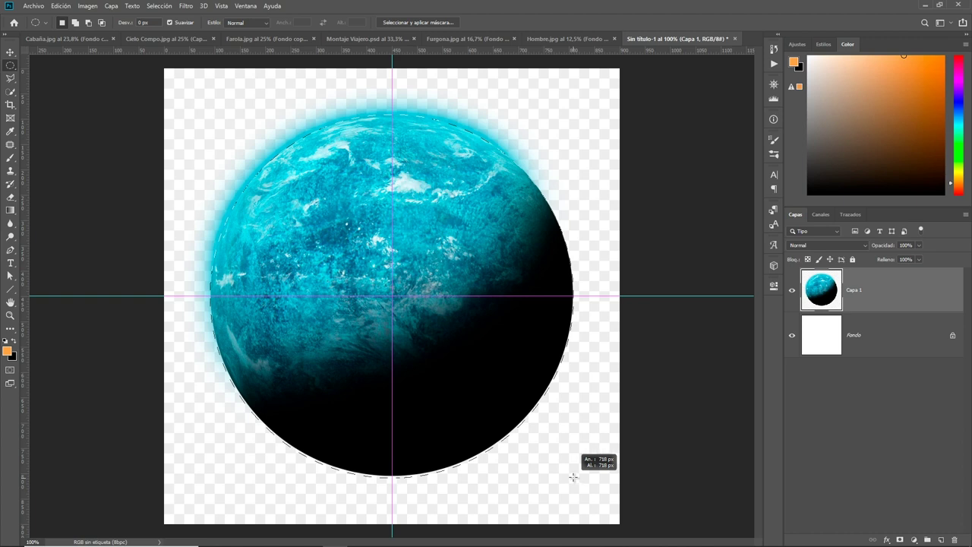
left_click_drag(574, 477, 577, 473)
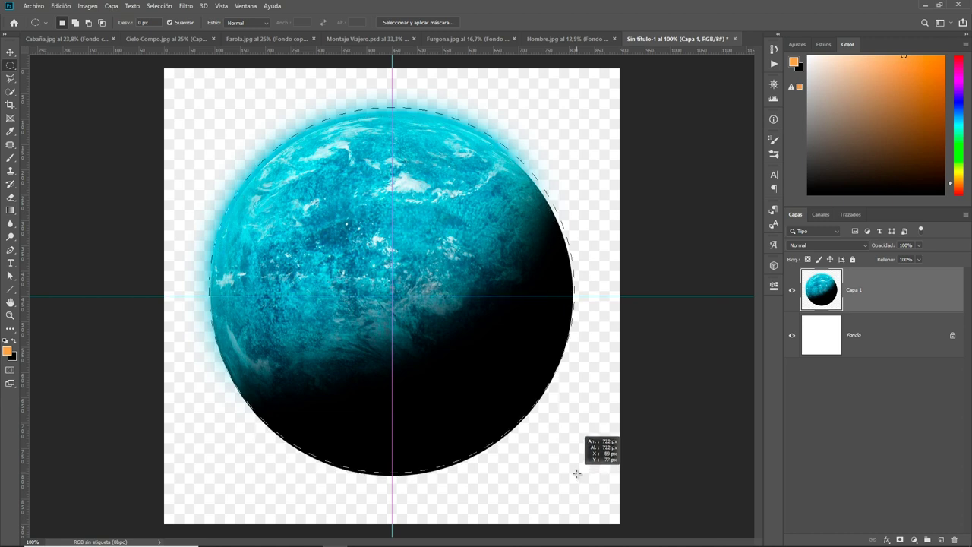
left_click_drag(577, 474, 577, 478)
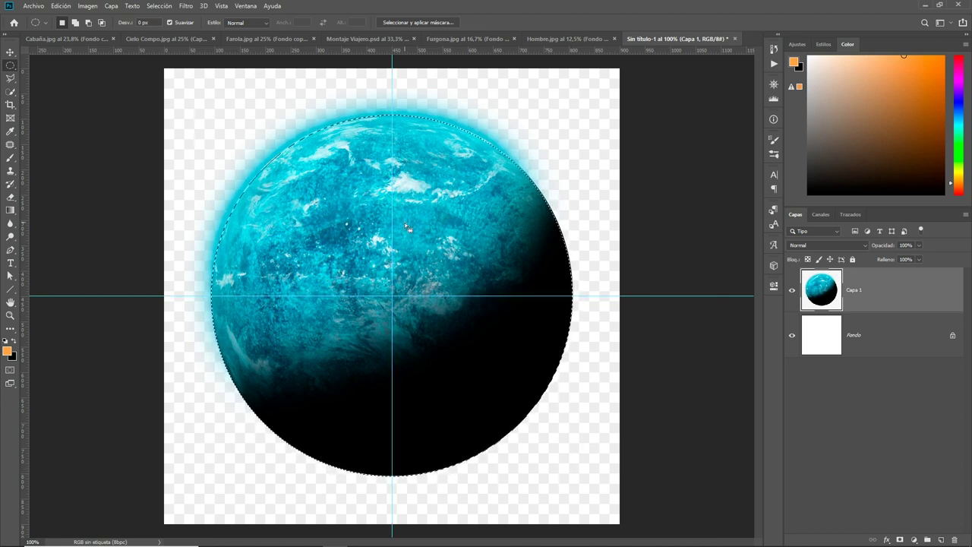
key("ctrl+j")
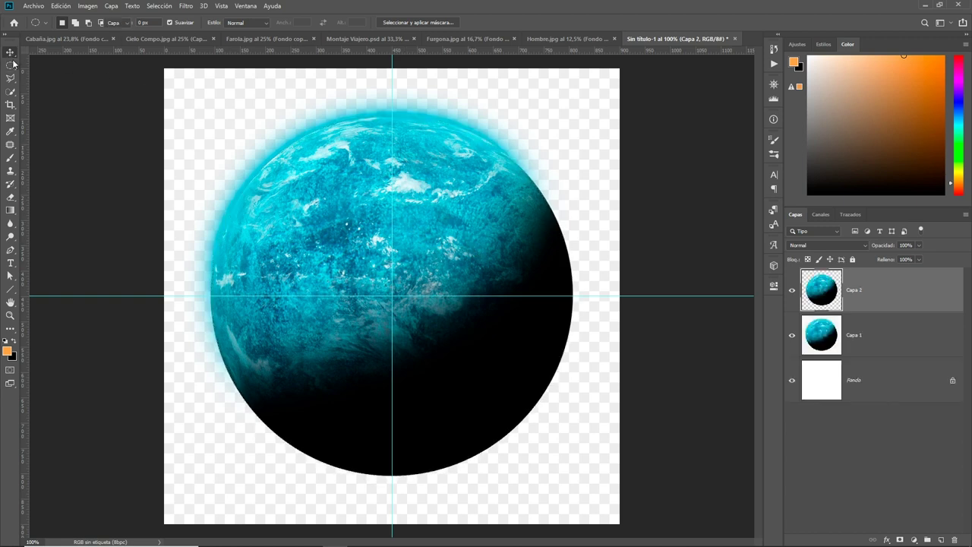
left_click(10, 52)
left_click_drag(434, 115, 458, 291)
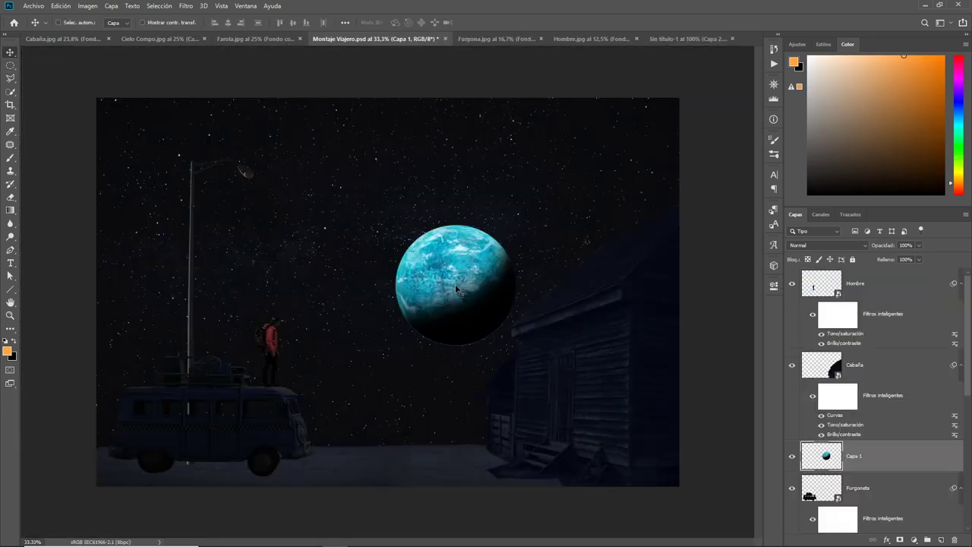
Mask the planet layer to its slightly contracted circular outline.
right_click(814, 456)
left_click(530, 300)
left_click(10, 315)
left_click(460, 286)
left_click(823, 459, "ctrl")
left_click(160, 5)
left_click(337, 180)
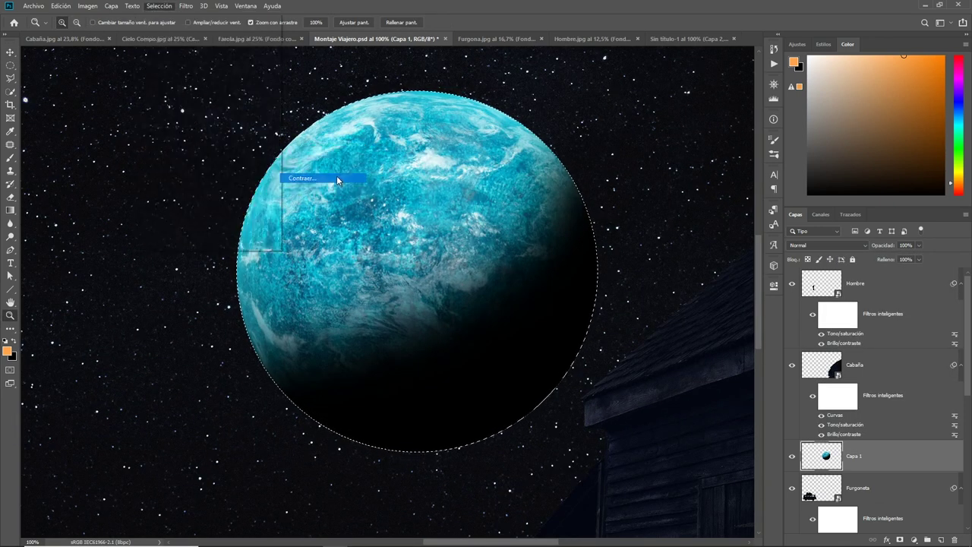
left_click(542, 170)
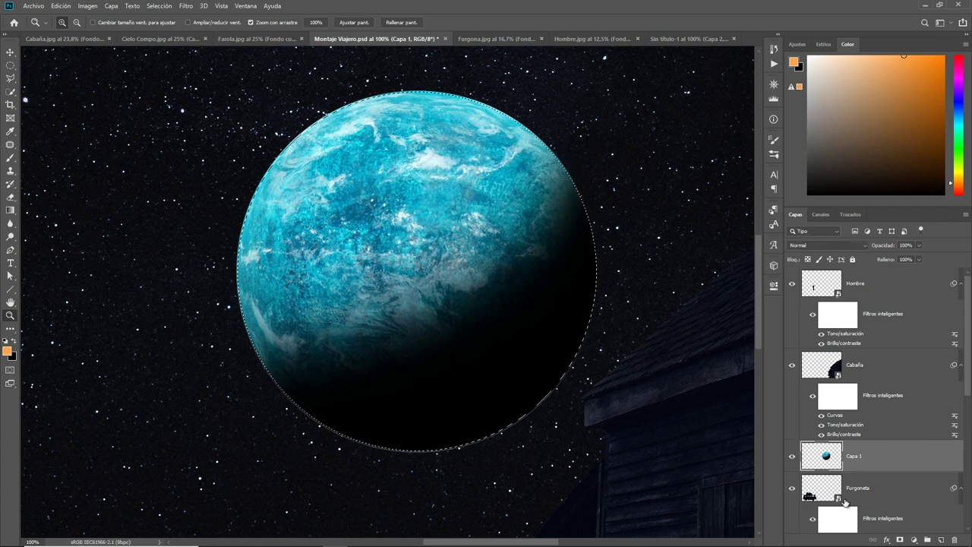
left_click(160, 5)
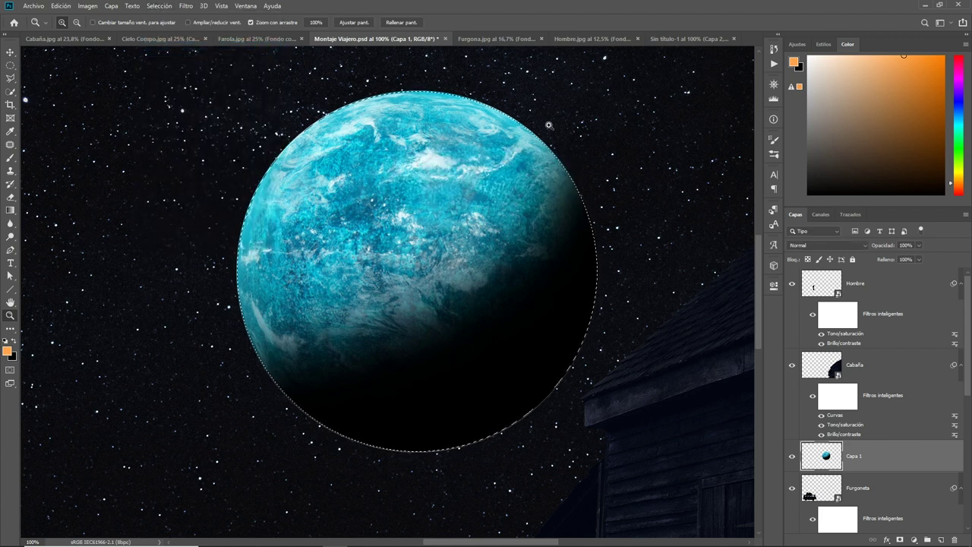
left_click(501, 228, "alt")
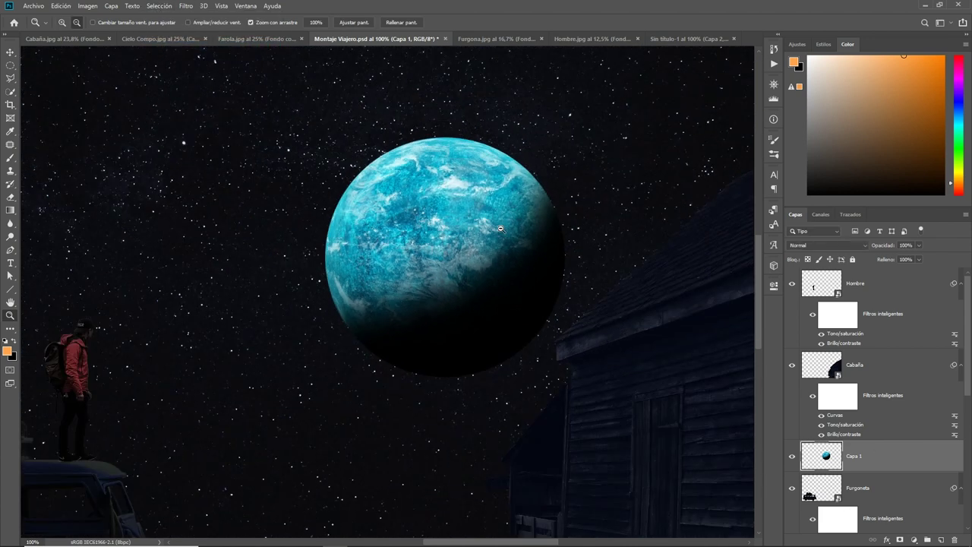
left_click(900, 539)
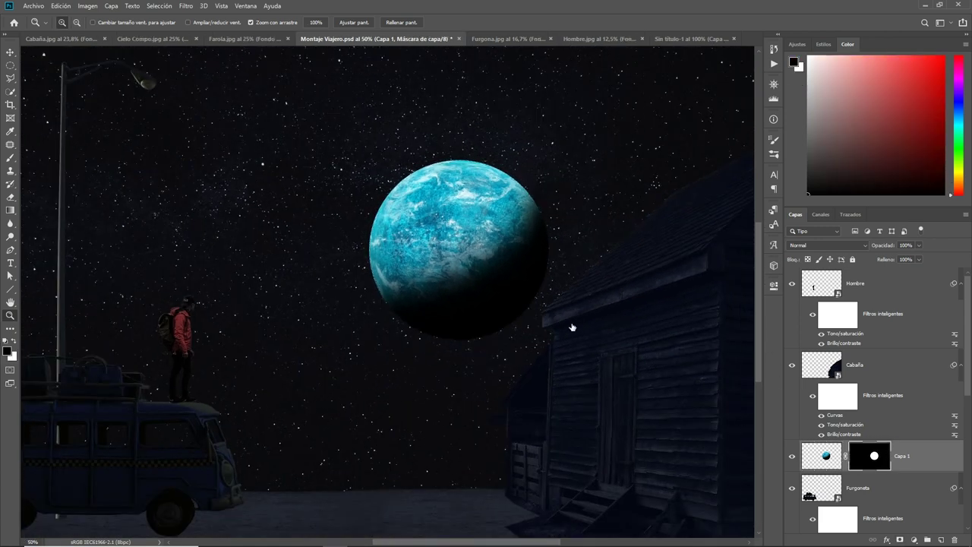
Move the planet lower-left below the van layer and convert Capa 1 to a smart object.
left_click(11, 52)
left_click_drag(495, 226, 471, 395)
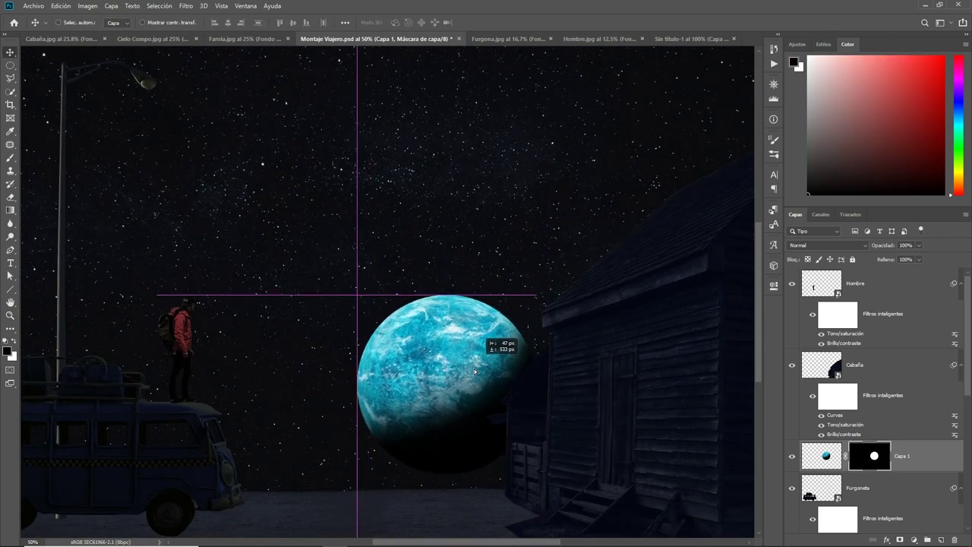
left_click_drag(824, 456, 897, 464)
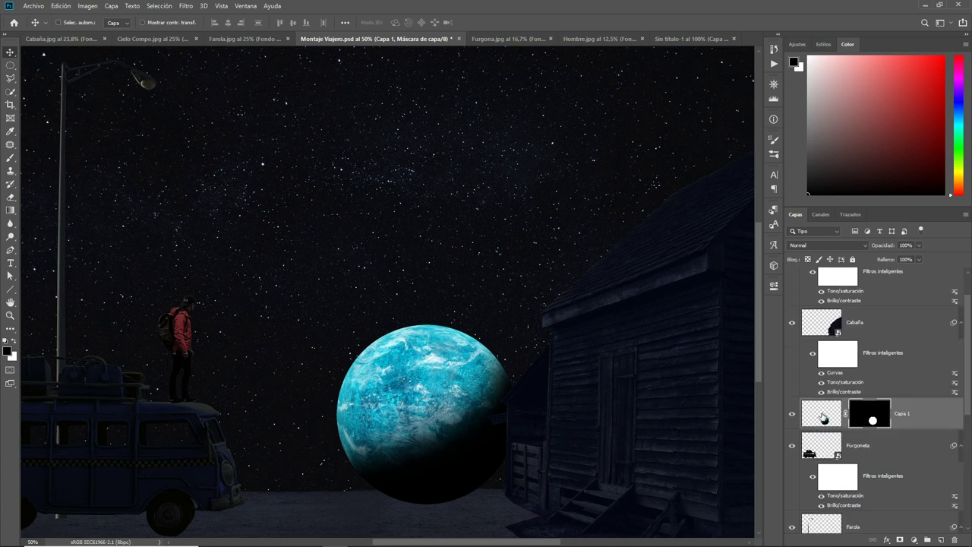
scroll(897, 464, "down", 3)
left_click_drag(851, 336, 851, 490)
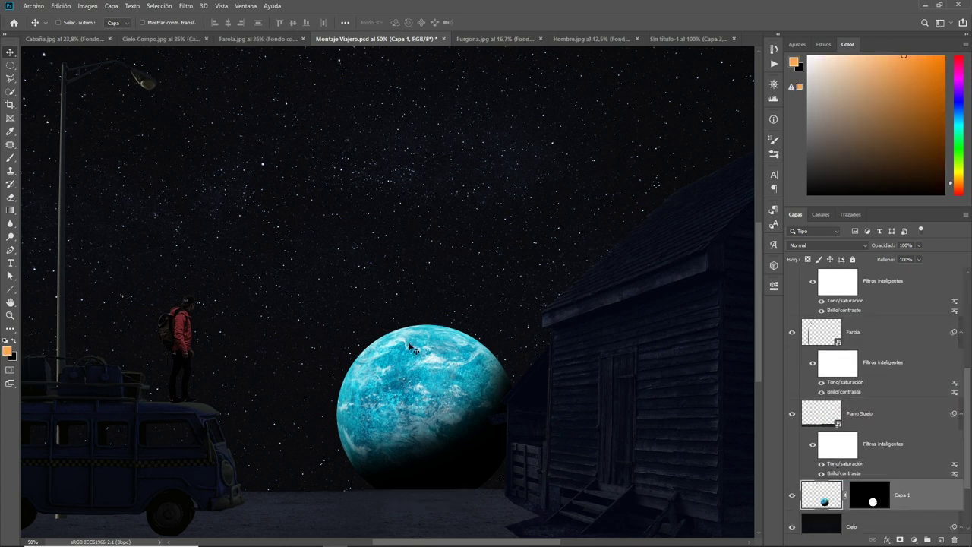
mouse_move(423, 368)
left_mouse_down()
mouse_move(347, 396)
mouse_move(351, 425)
left_mouse_up()
right_click(933, 506)
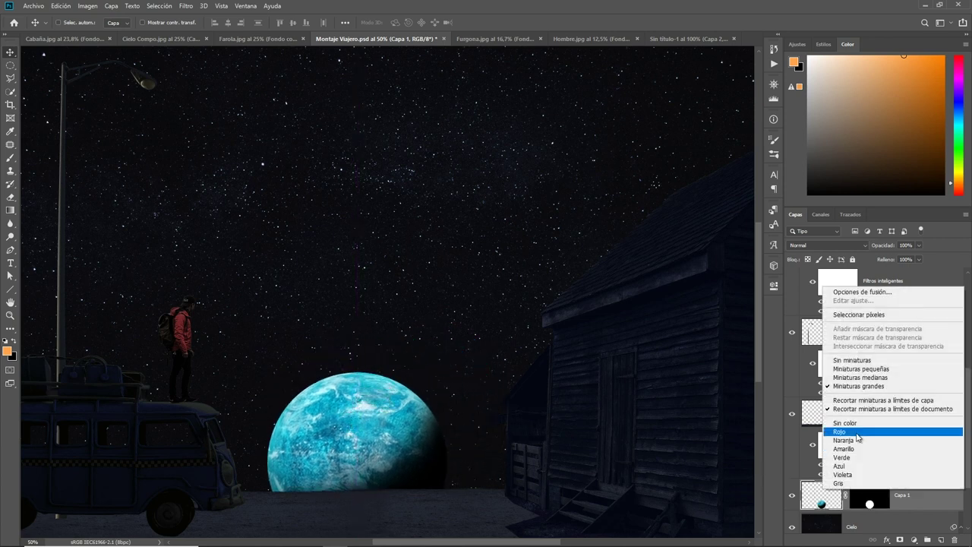
left_click(886, 214)
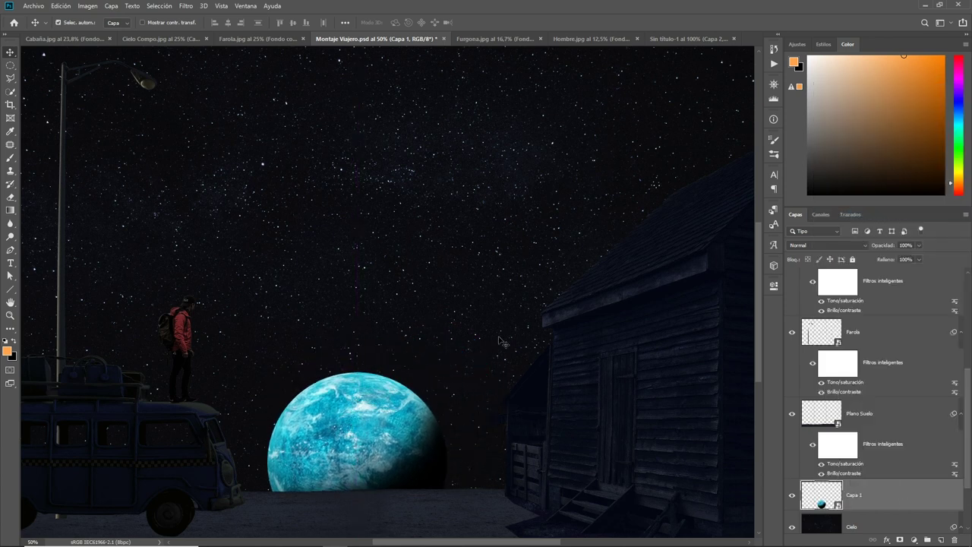
key("ctrl+t")
Scale the planet to about 126% and commit the transform.
left_click_drag(446, 374, 503, 335)
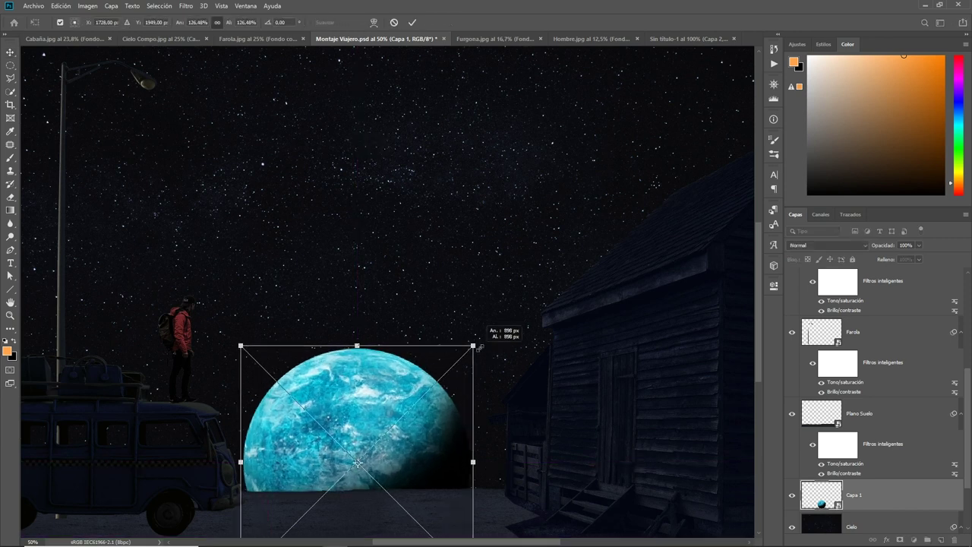
left_click_drag(411, 378, 424, 332)
left_click_drag(504, 282, 483, 304)
key("Return")
key("z")
key("ctrl+minus")
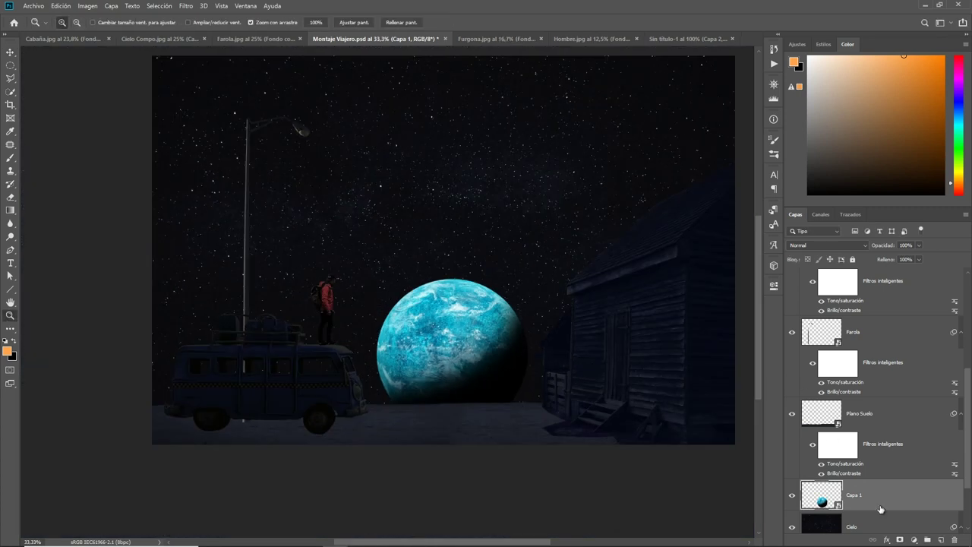
Darken the planet with a Brillo/contraste filter.
left_click(88, 6)
mouse_move(137, 32)
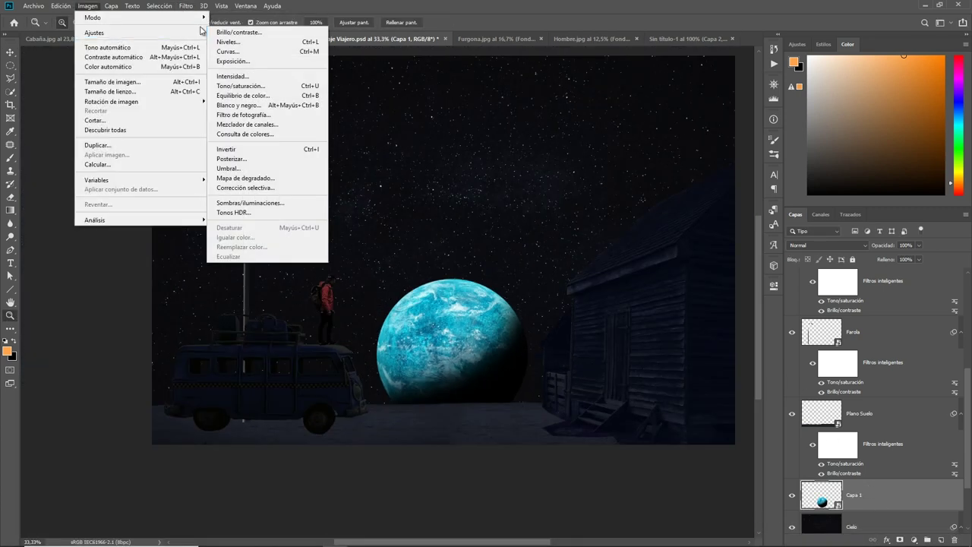
left_click(238, 32)
mouse_move(452, 171)
left_mouse_down()
mouse_move(423, 173)
mouse_move(456, 200)
left_mouse_up()
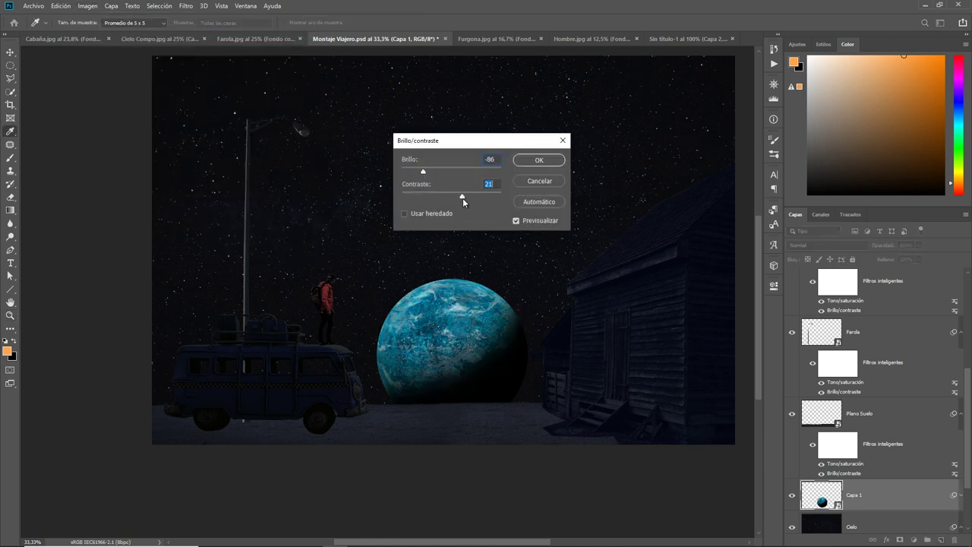
key("Return")
Desaturate the planet with a Tono/saturación filter at Saturación -41.
left_click(88, 6)
left_click(254, 85)
mouse_move(575, 182)
left_mouse_down()
mouse_move(555, 180)
mouse_move(579, 155)
left_mouse_up()
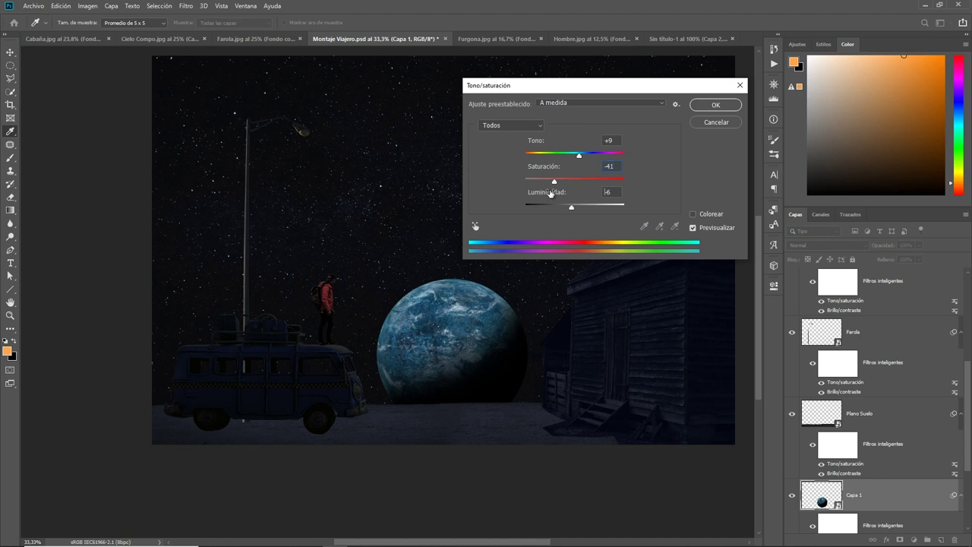
left_click(703, 105)
key("z")
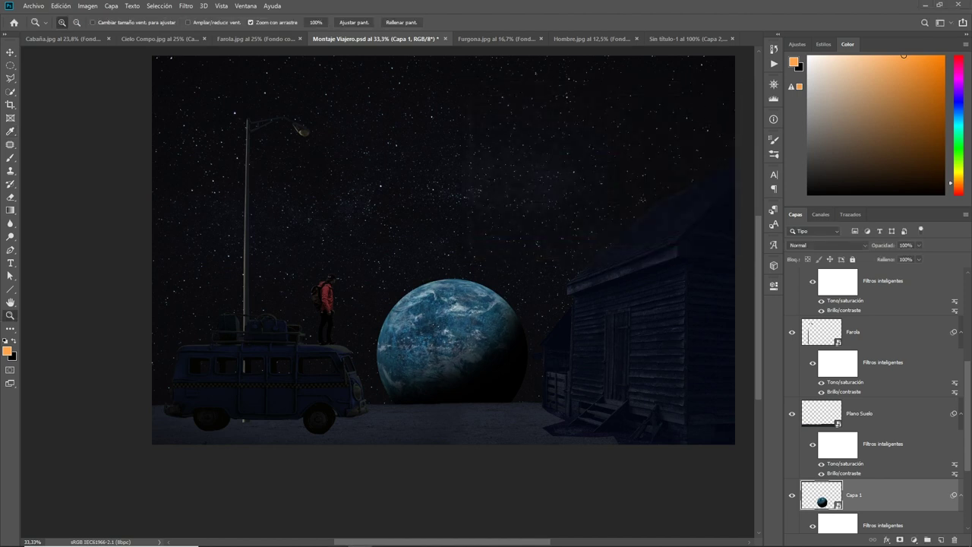
left_click(864, 327)
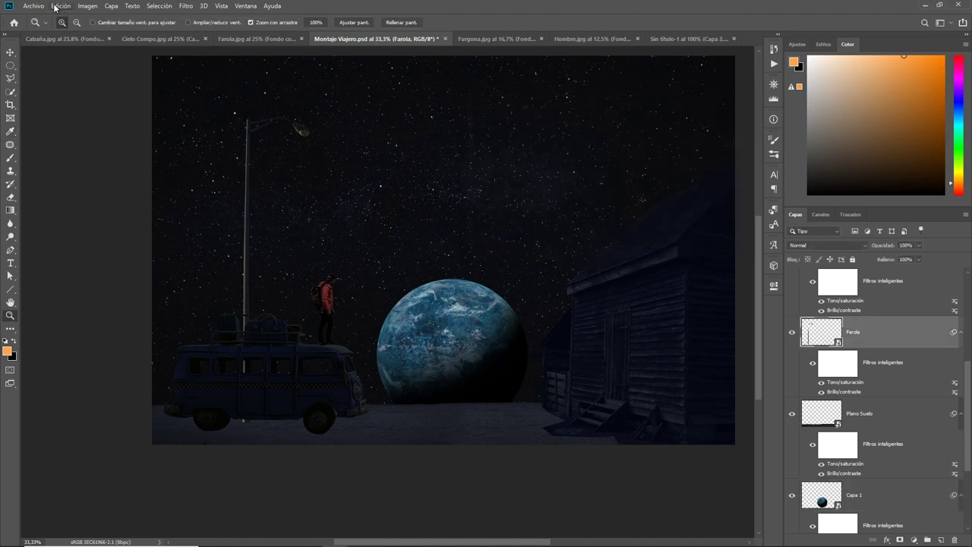
Flip the Farola streetlamp horizontally and move it right beside the cabin.
left_click(60, 7)
left_click(243, 352)
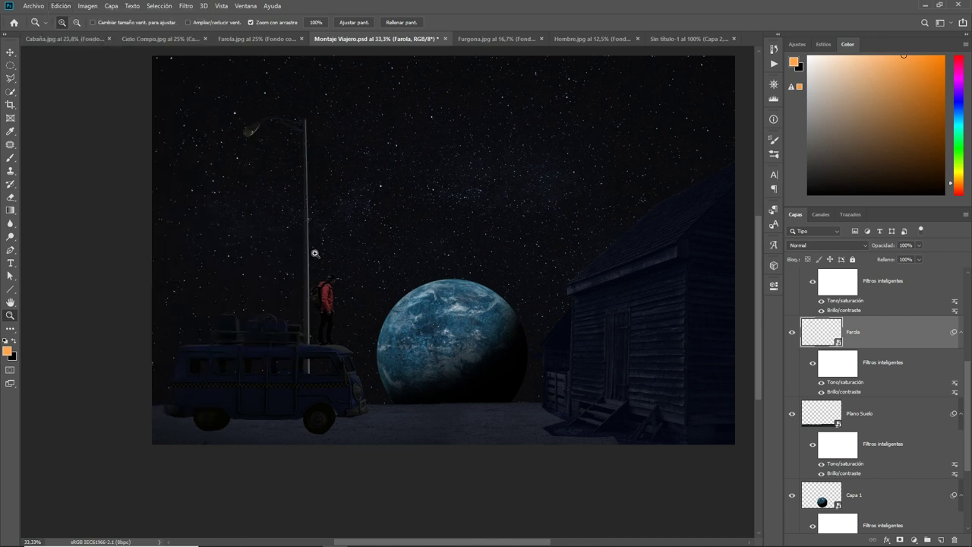
left_click(11, 52)
mouse_move(309, 179)
left_mouse_down()
mouse_move(568, 184)
mouse_move(554, 165)
left_mouse_up()
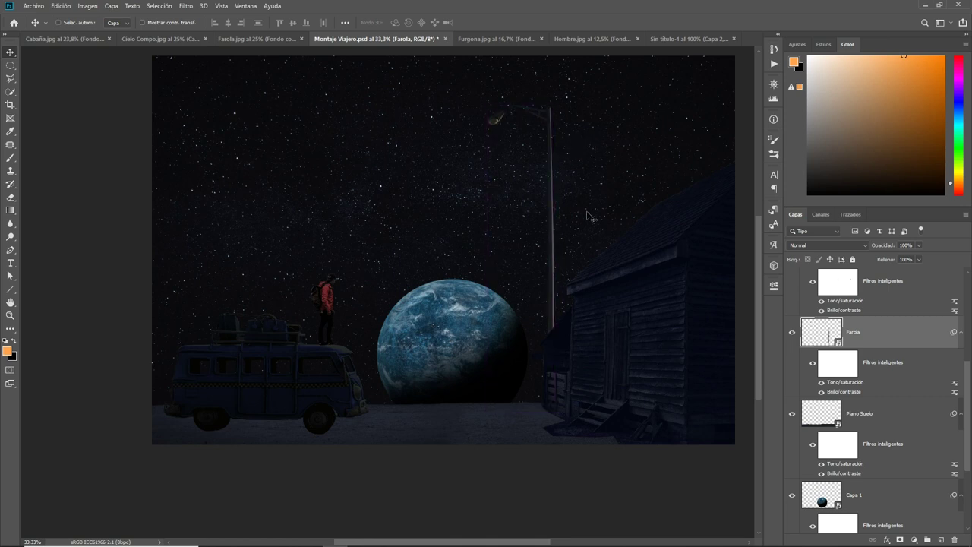
Save the composition and rename the Capa 1 layer to Planeta.
key("ctrl+s")
scroll(917, 386, "down", 4)
type("Planet")
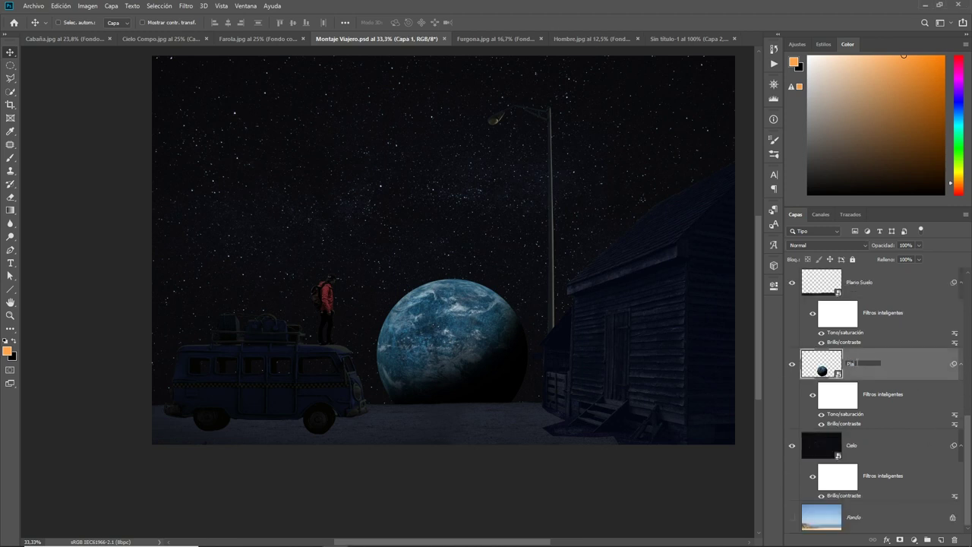
key("Return")
scroll(866, 369, "up", 5)
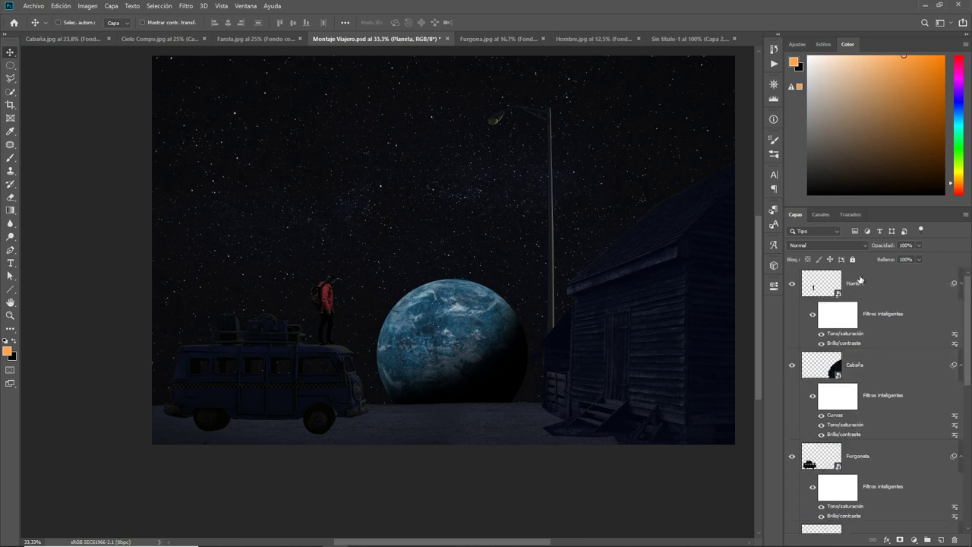
Give Hombre a Curvas filter lifting Azul shadows and deepening RGB blacks, then save.
left_click(927, 293)
left_click(88, 6)
left_click(235, 59)
left_click(614, 182)
left_click(604, 218)
left_click_drag(604, 327, 589, 314)
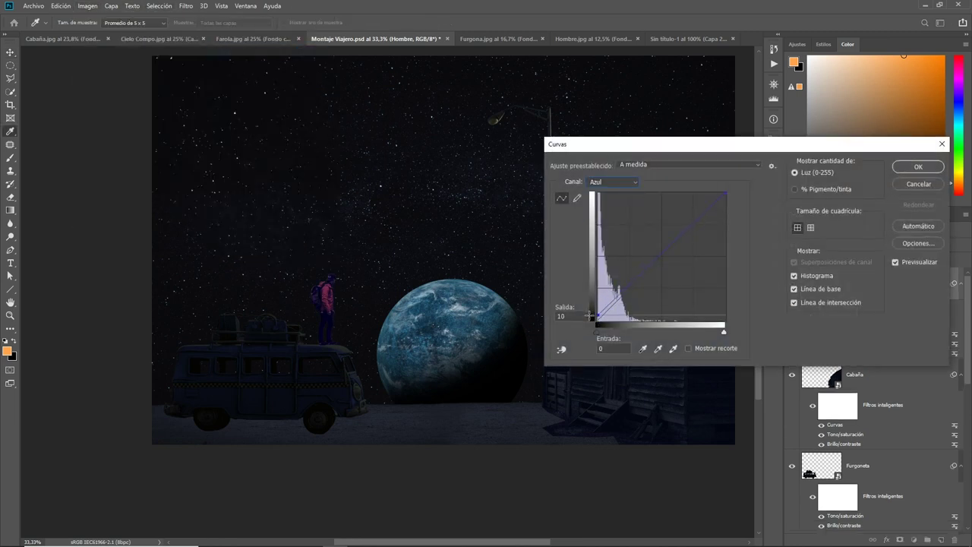
left_click_drag(589, 316, 590, 318)
key("alt+2")
mouse_move(596, 332)
left_mouse_down()
mouse_move(610, 329)
mouse_move(599, 332)
left_mouse_up()
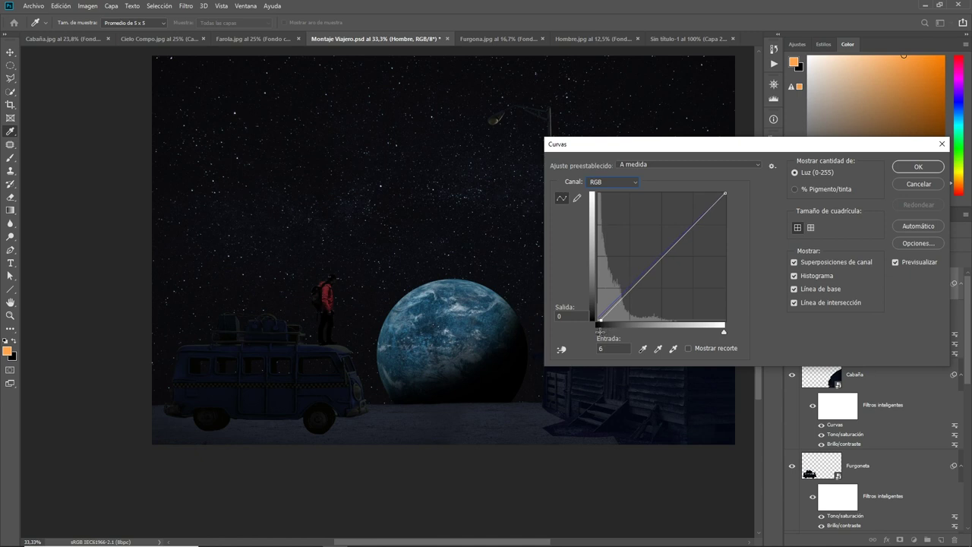
left_click(905, 173)
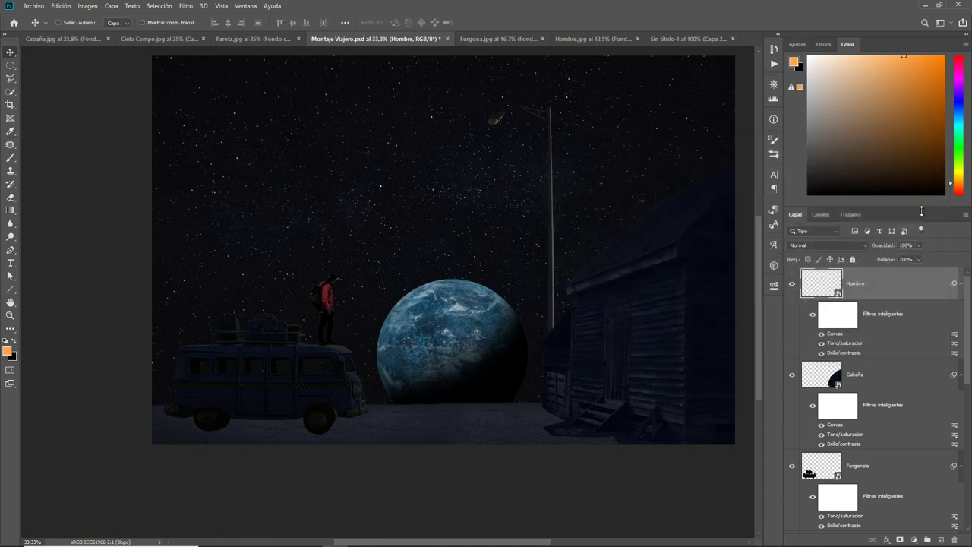
key("ctrl+s")
Close Sin título-1, Hombre.jpg and Furgona.jpg without saving.
left_click(712, 39)
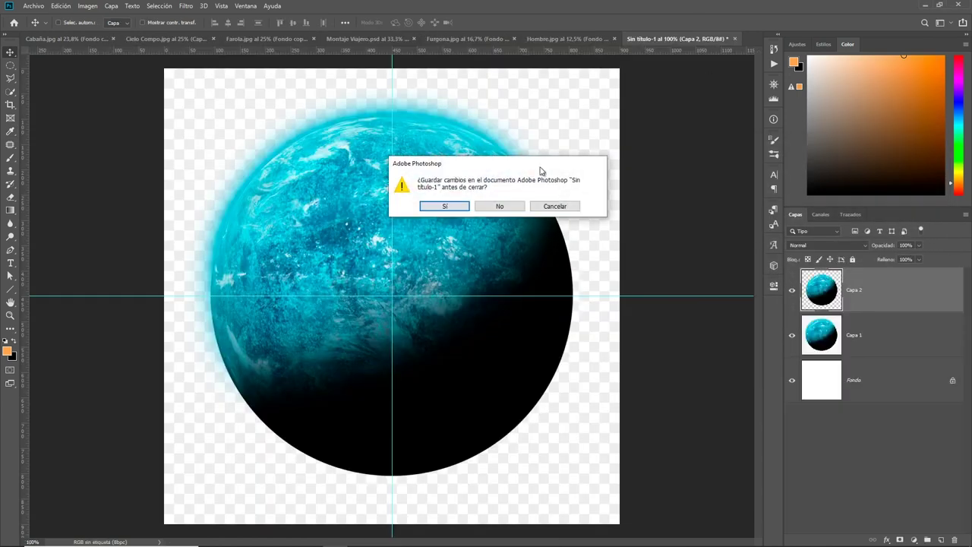
left_click(500, 206)
left_click(720, 39)
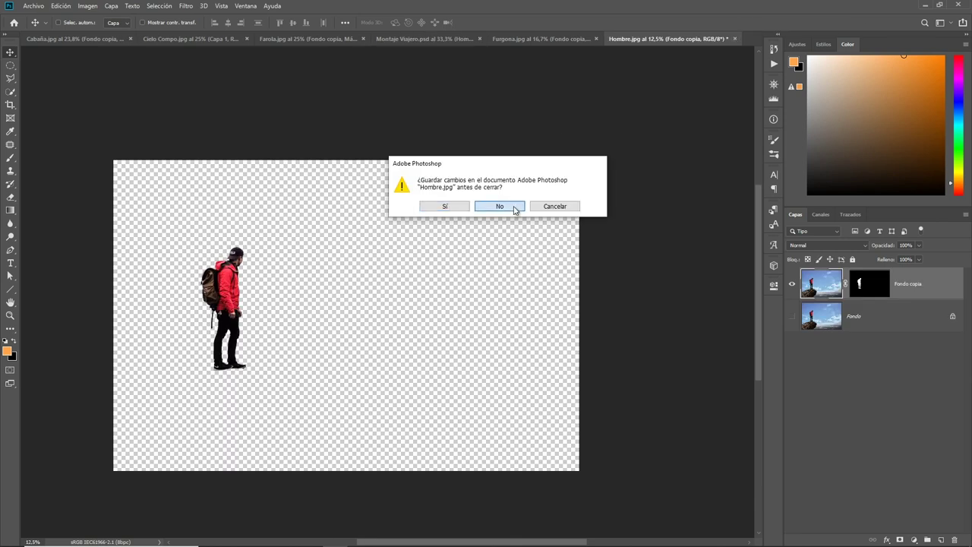
left_click(511, 209)
left_click(683, 39)
left_click(735, 39)
left_click(499, 207)
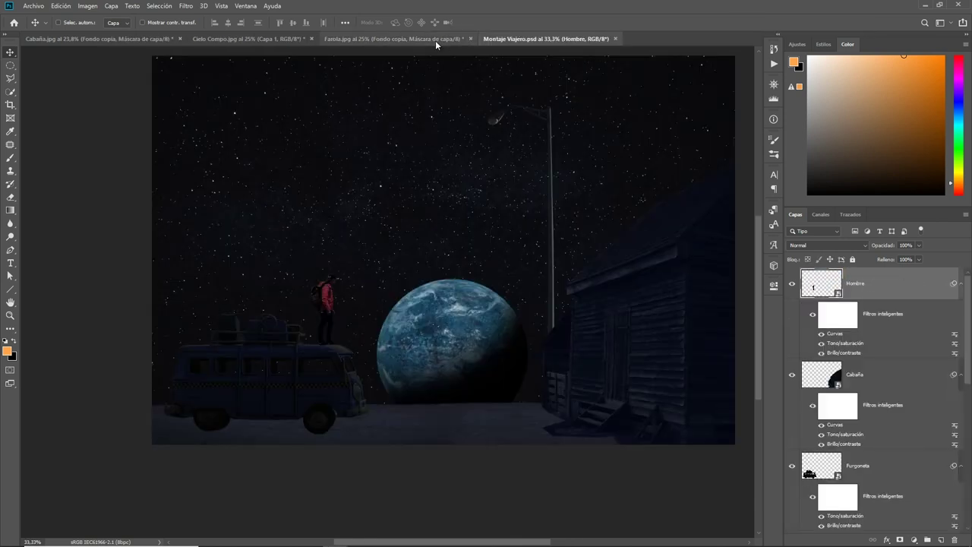
Close Farola.jpg, Cielo Compo and Cabaña.jpg without saving, leaving Montaje Viajero.
left_click(435, 39)
left_click(470, 39)
left_click(484, 210)
left_click(272, 39)
left_click(311, 39)
left_click(499, 207)
left_click(179, 39)
left_click(500, 207)
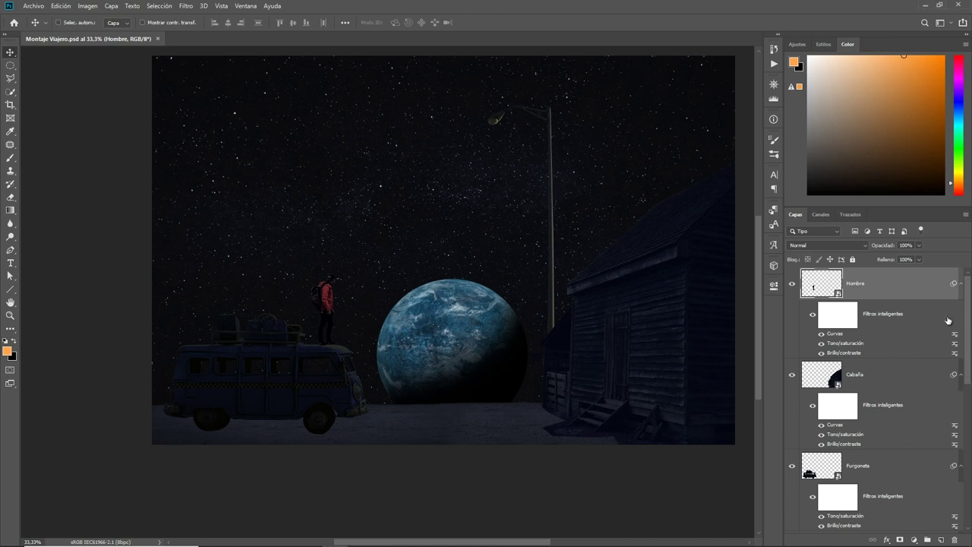
Add a new empty layer named Luz Farola.
left_click(942, 540)
double_click(856, 282)
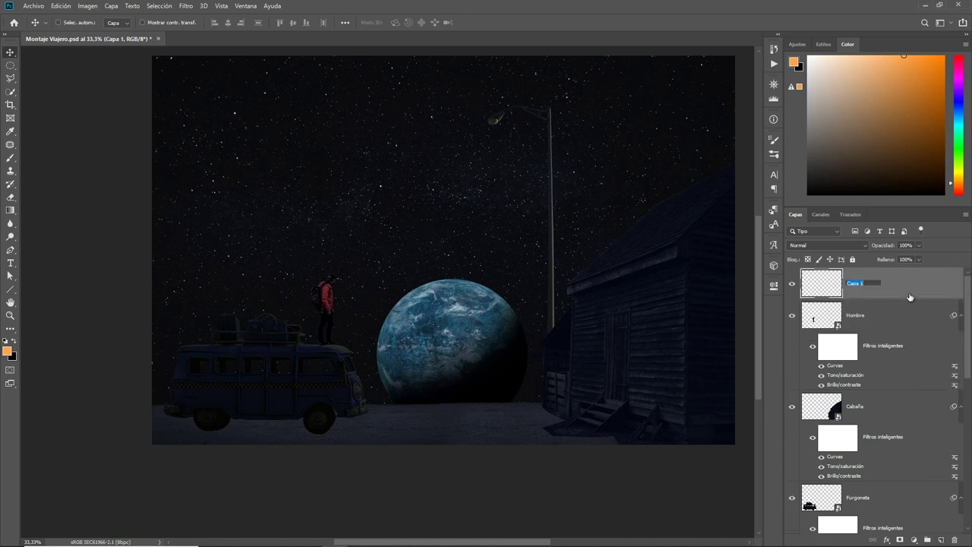
type("Luz Farola")
key("Return")
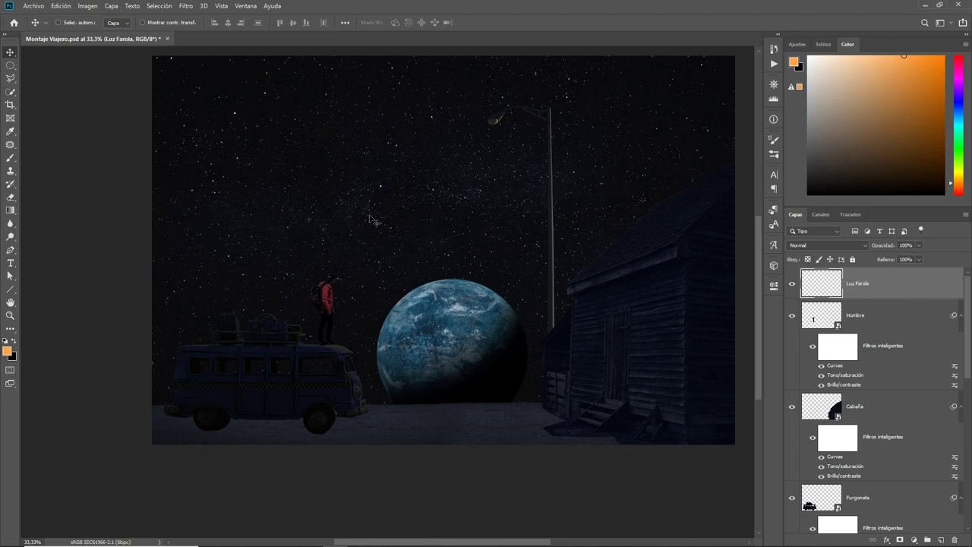
Select a light cone from the lamp head to past the cabin and add an orange Solid Color fill.
left_click(11, 81)
left_click(491, 121)
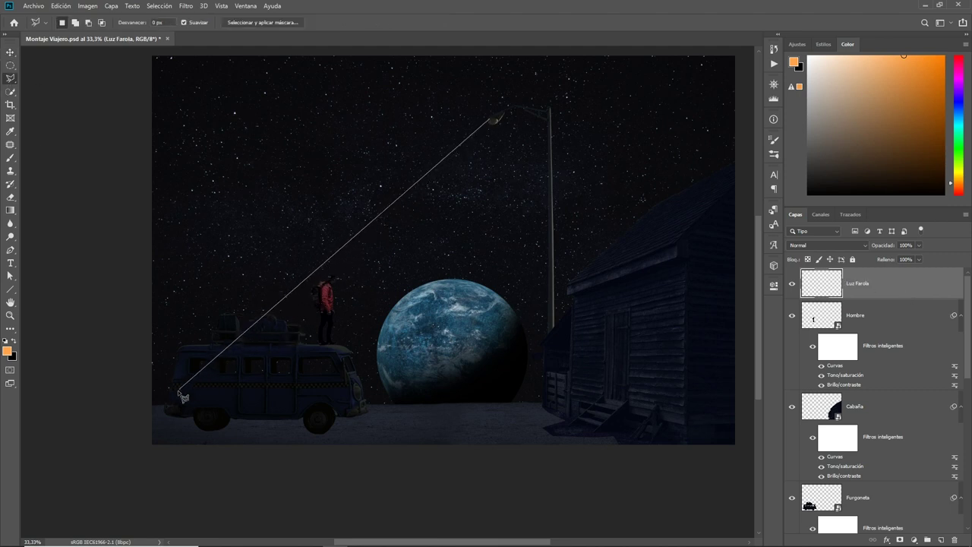
left_click(139, 429)
left_click(152, 464)
left_click(213, 480)
left_click(503, 476)
left_click(623, 465)
left_click(678, 458)
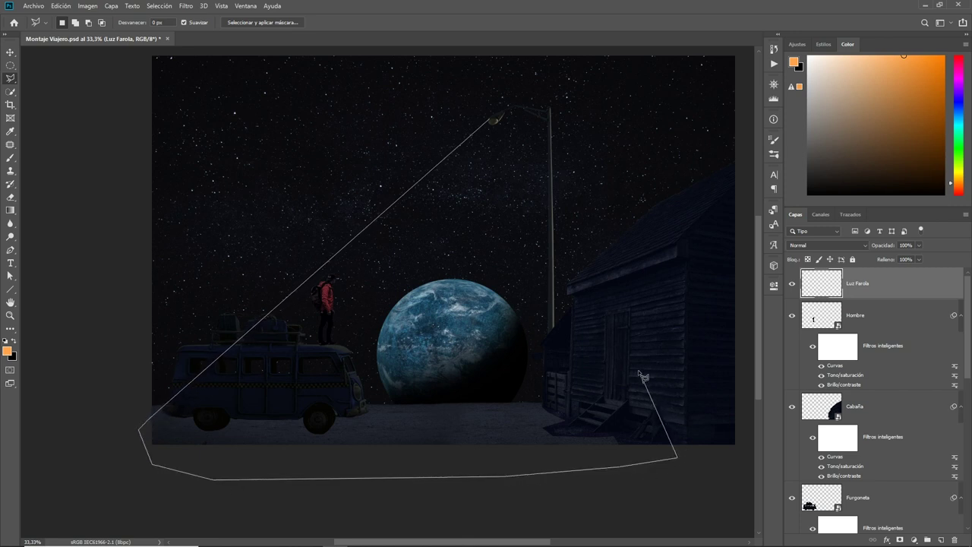
left_click(494, 121)
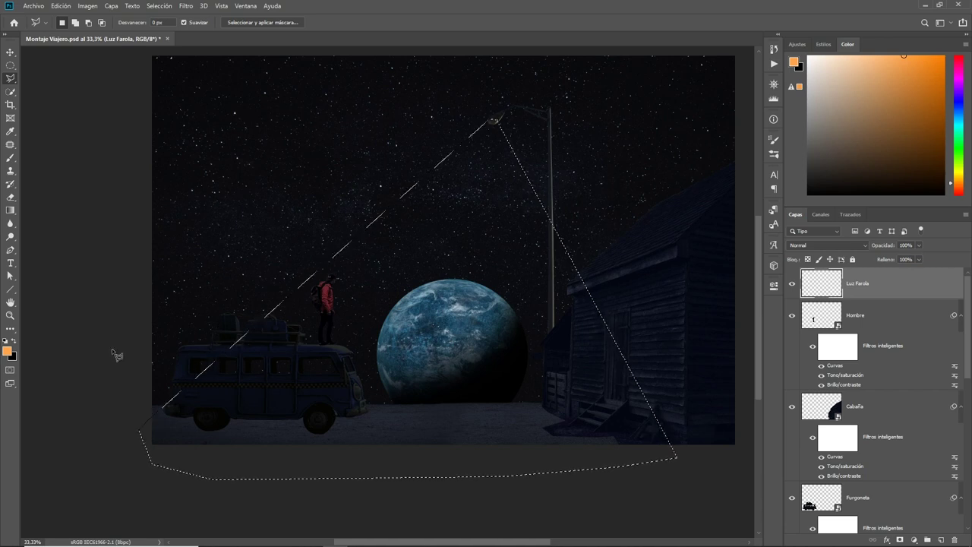
left_click(914, 540)
left_click(859, 359)
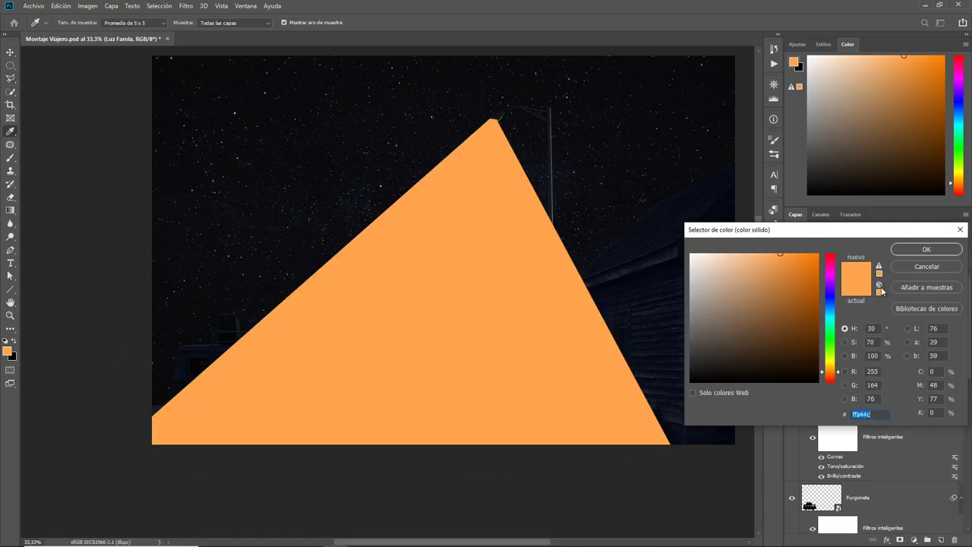
Confirm the orange ffa44c fill and blend the light cone in Superponer mode.
left_click(927, 249)
left_click(828, 245)
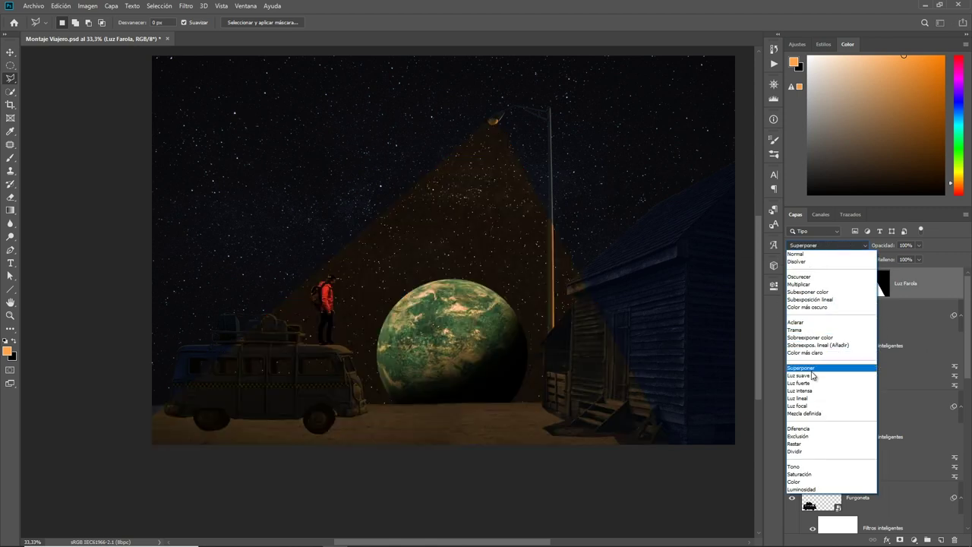
left_click(805, 367)
Soften the light cone's mask with a Gaussian Blur.
left_click(869, 283)
left_click(186, 6)
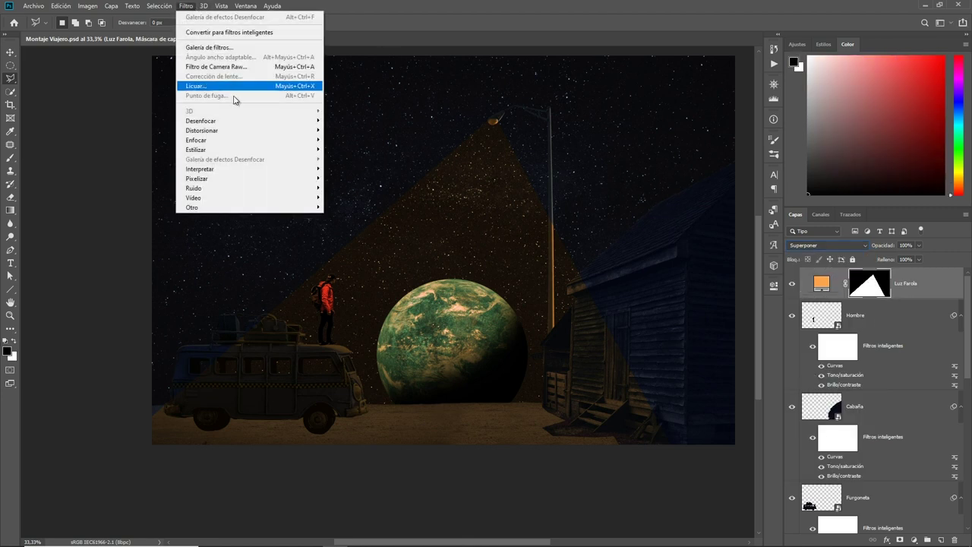
left_click(403, 189)
left_click_drag(636, 270, 734, 277)
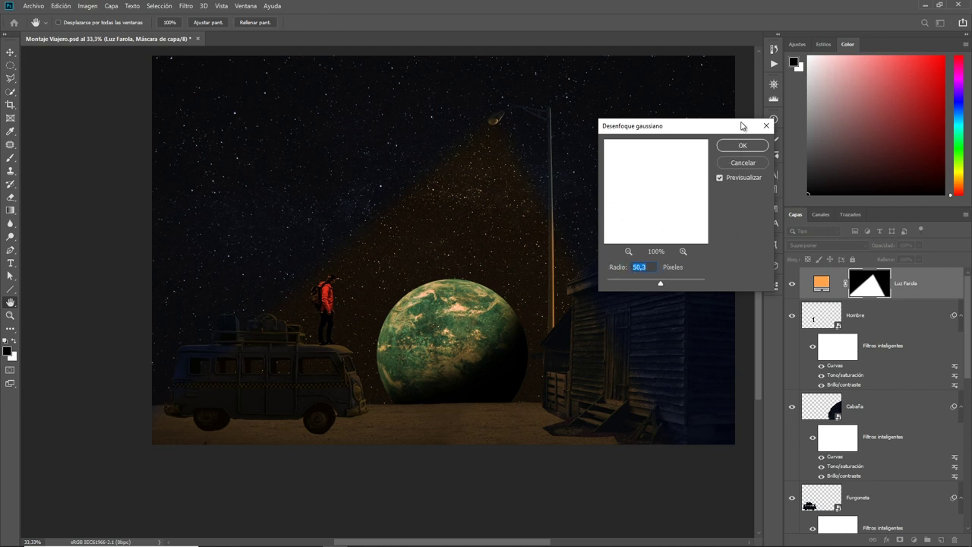
left_click(735, 148)
Confirm Luz Farola's blending options and duplicate it as Luz Farola copia.
key("l")
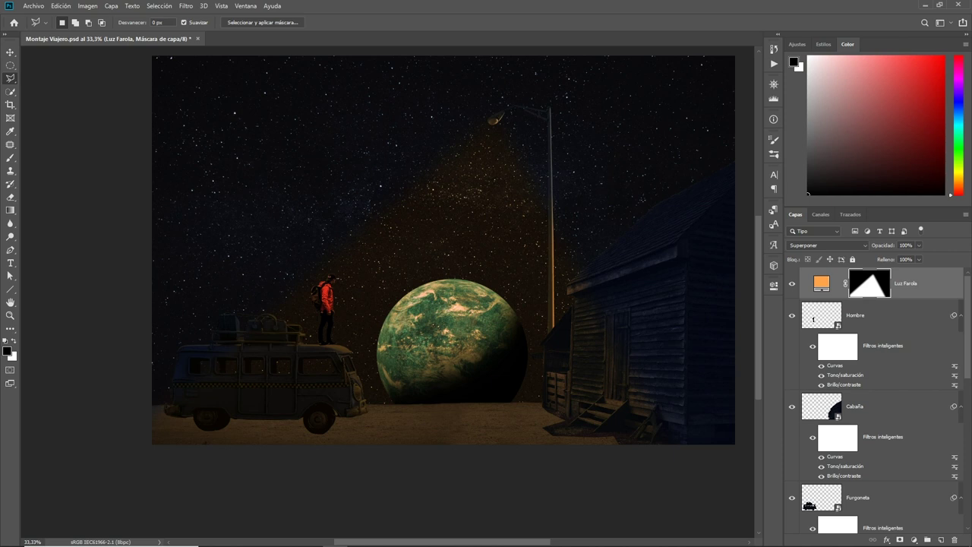
left_click(822, 283)
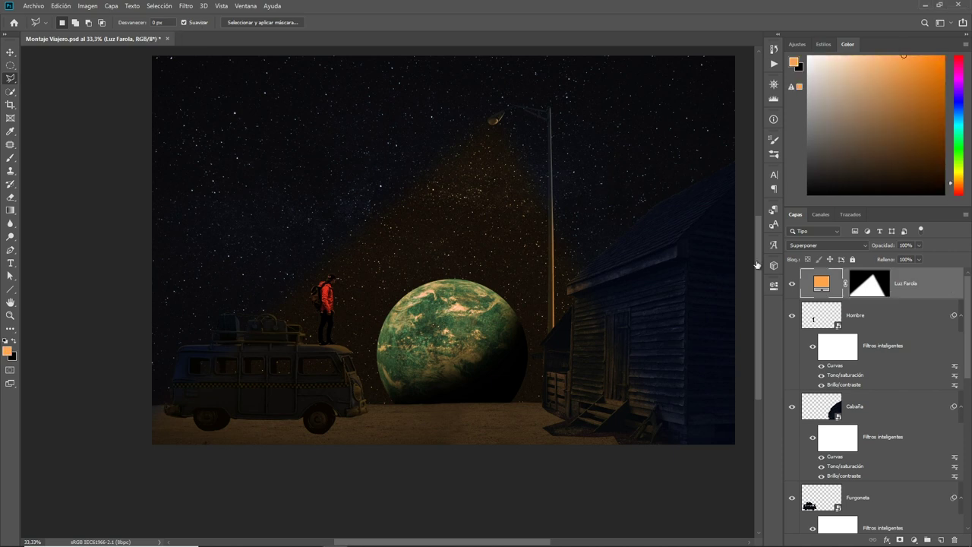
double_click(891, 283)
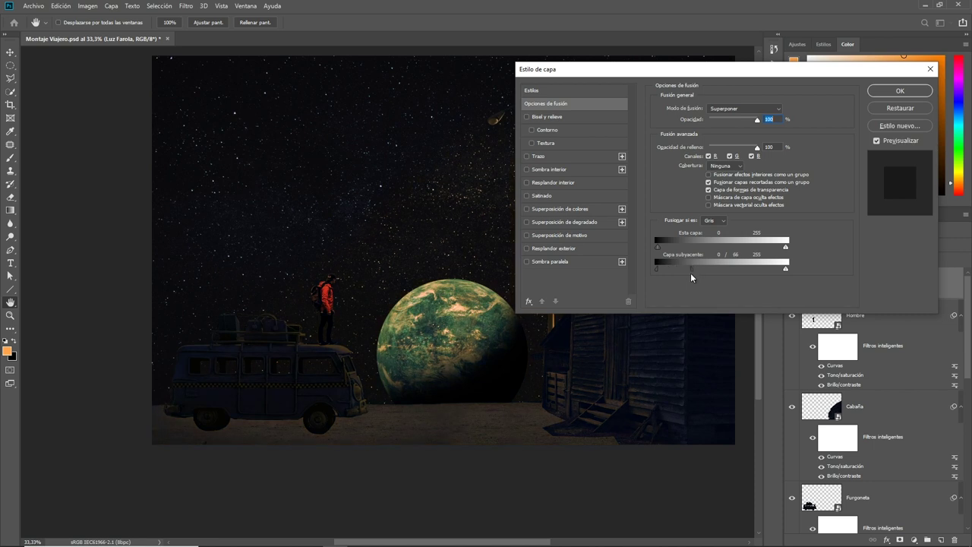
key("Return")
key("ctrl+j")
left_click(828, 246)
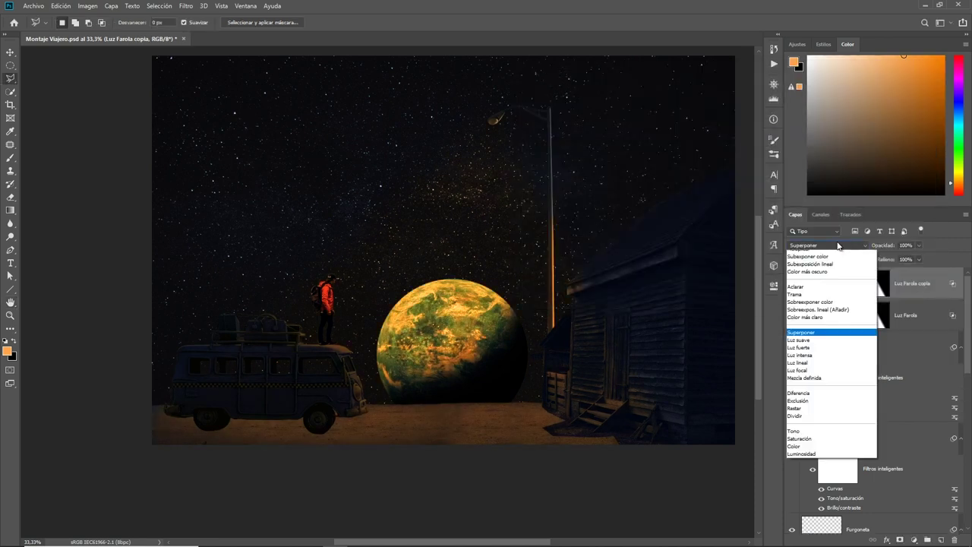
Set Luz Farola copia to Trama, limiting it with the Blend If underlying-layer slider.
left_click(813, 330)
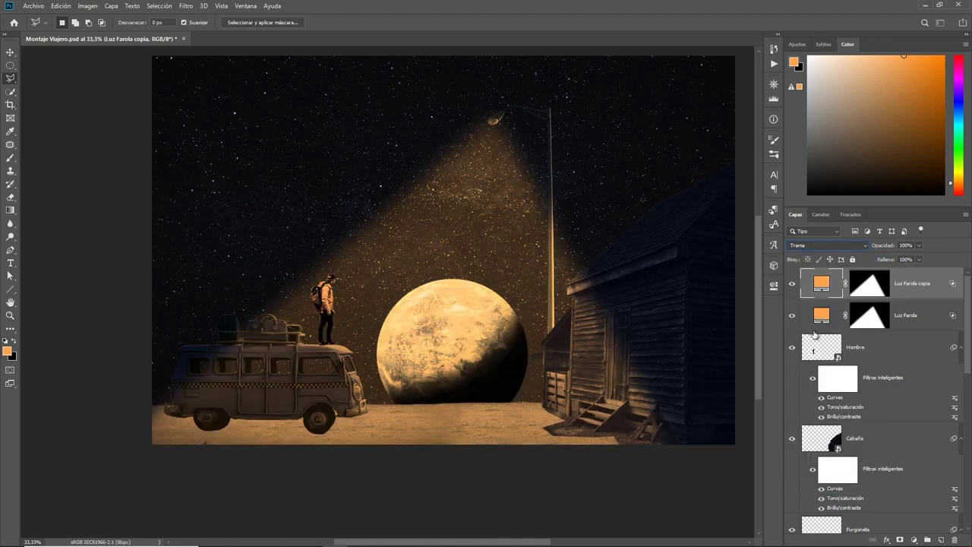
double_click(952, 286)
left_click_drag(695, 267, 773, 267)
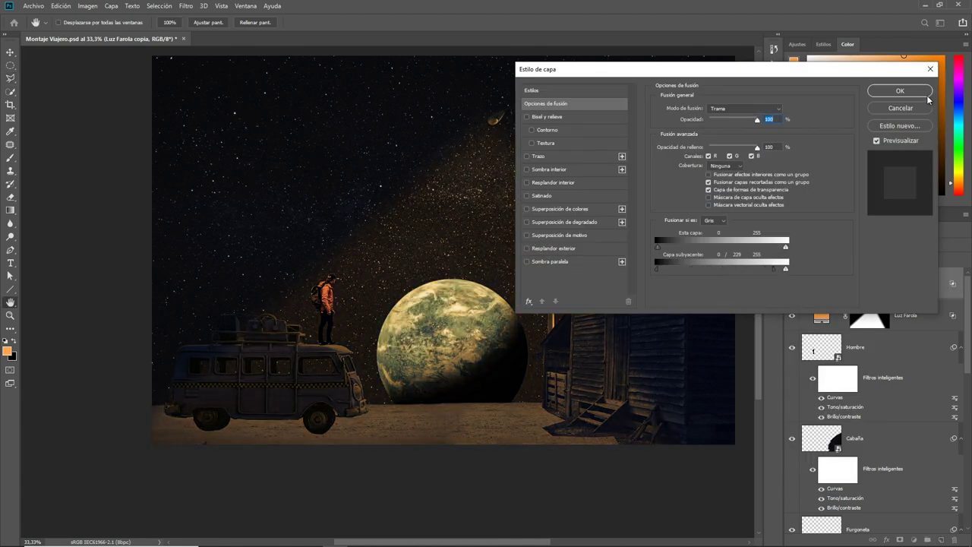
left_click(900, 90)
Blur the copy's mask with a 52.5-pixel Gaussian Blur and add empty Capa 1 above Furgoneta.
left_click(870, 283)
left_click(185, 6)
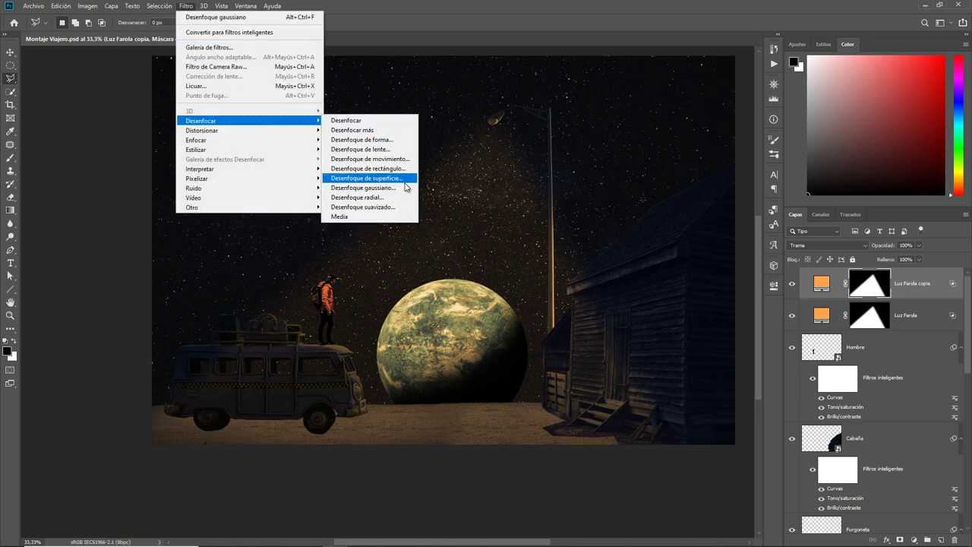
left_click(365, 165)
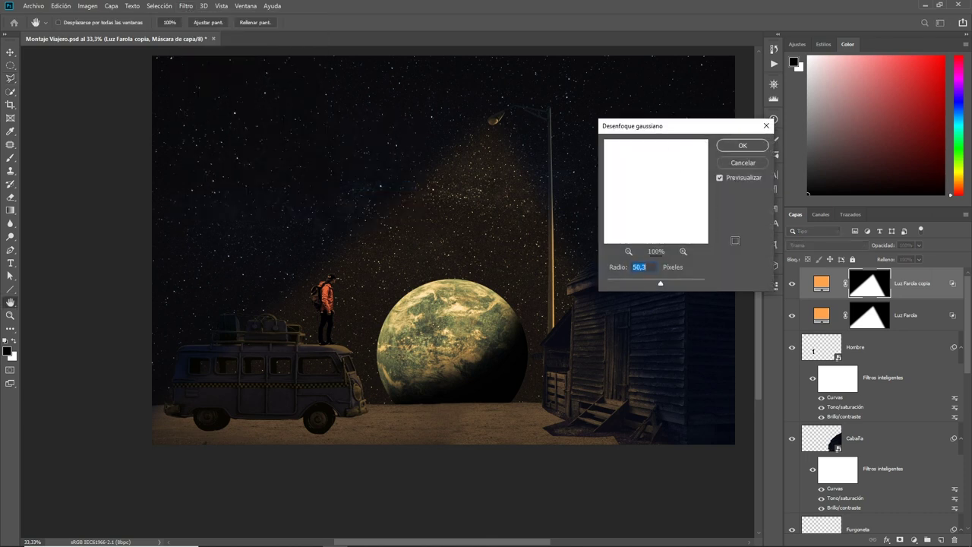
left_click(730, 146)
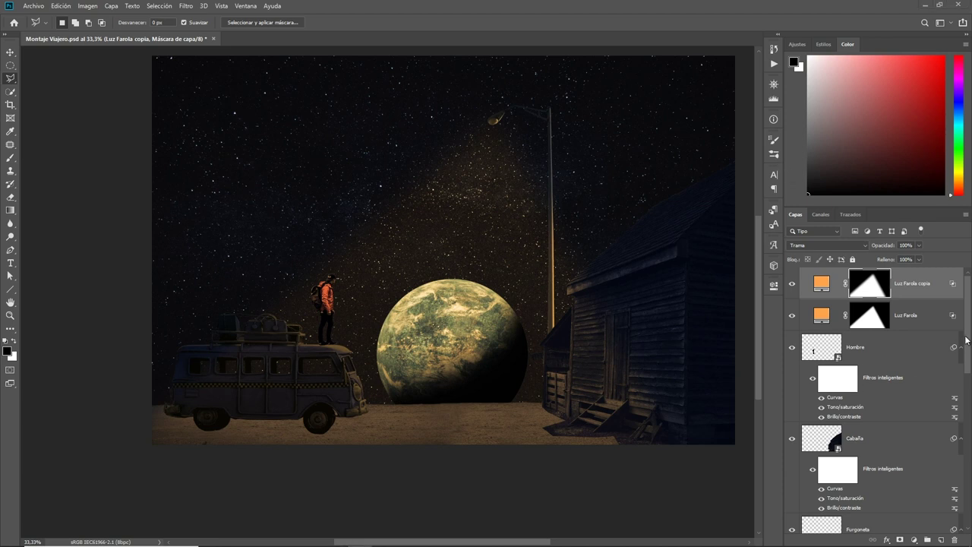
scroll(966, 339, "down", 3)
left_click(873, 433)
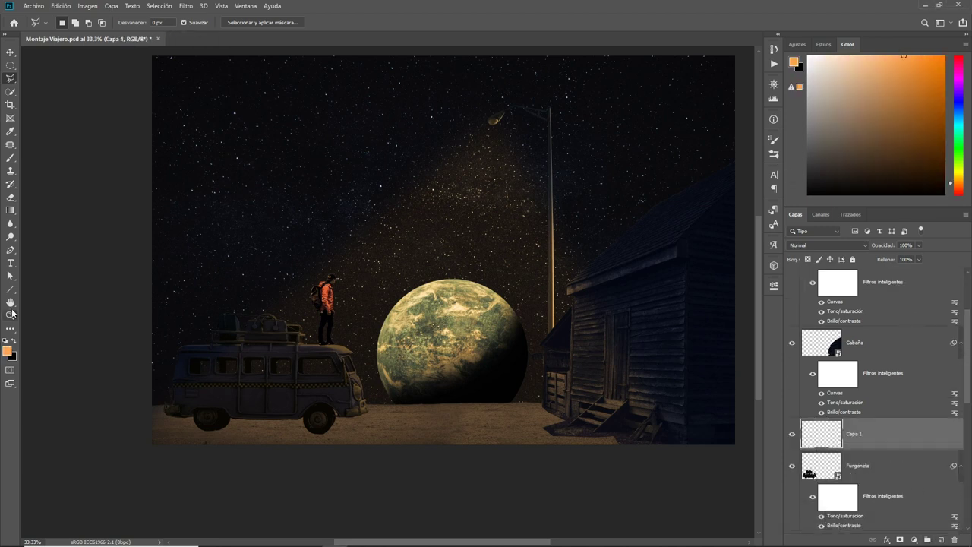
Zoom in on the van's front and set up a small Brush.
left_click(11, 315)
left_click(334, 372)
left_click(327, 361)
key("b")
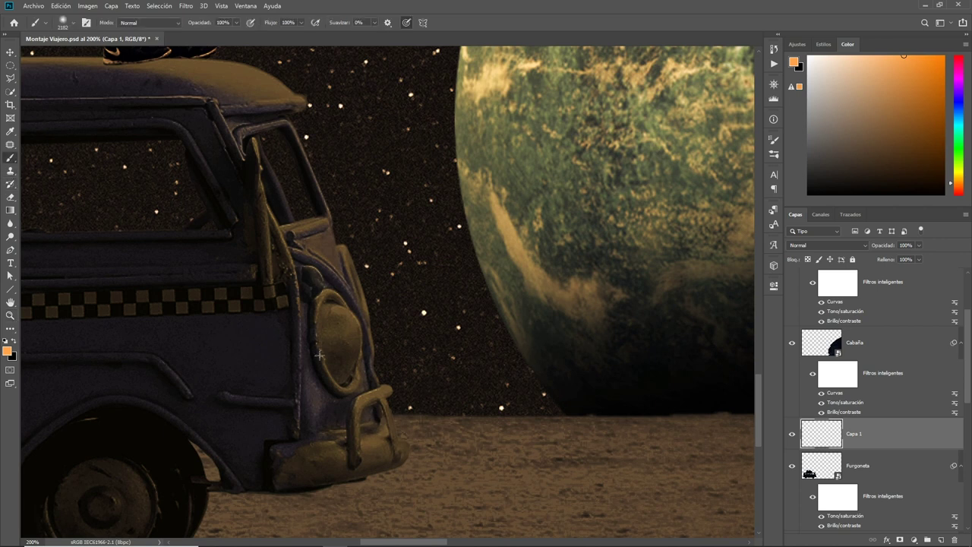
left_click(63, 22)
key("Escape")
right_click(371, 430, "alt")
Paint orange strokes on the headlight, bumper guard, door pillar and door edges.
left_click_drag(403, 440, 403, 461)
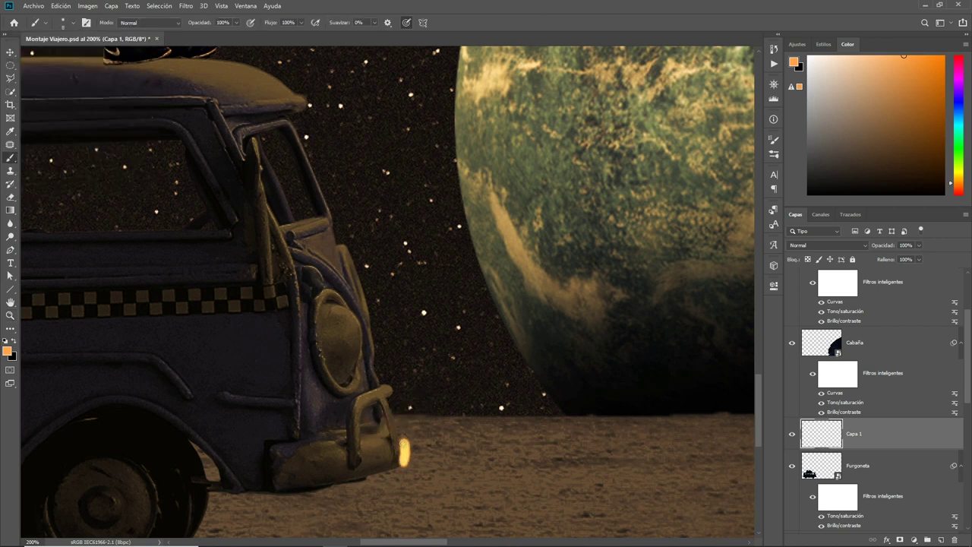
mouse_move(388, 412)
left_mouse_down()
mouse_move(389, 380)
mouse_move(367, 395)
mouse_move(378, 371)
mouse_move(371, 325)
mouse_move(290, 122)
mouse_move(242, 130)
mouse_move(264, 210)
mouse_move(270, 290)
left_mouse_up()
mouse_move(262, 207)
left_mouse_down()
mouse_move(293, 271)
mouse_move(298, 427)
left_mouse_up()
right_click(296, 351)
key("Escape")
mouse_move(310, 366)
left_mouse_down()
mouse_move(316, 418)
mouse_move(360, 357)
mouse_move(357, 323)
mouse_move(342, 310)
mouse_move(316, 325)
mouse_move(335, 292)
mouse_move(355, 301)
mouse_move(283, 230)
mouse_move(325, 219)
left_mouse_up()
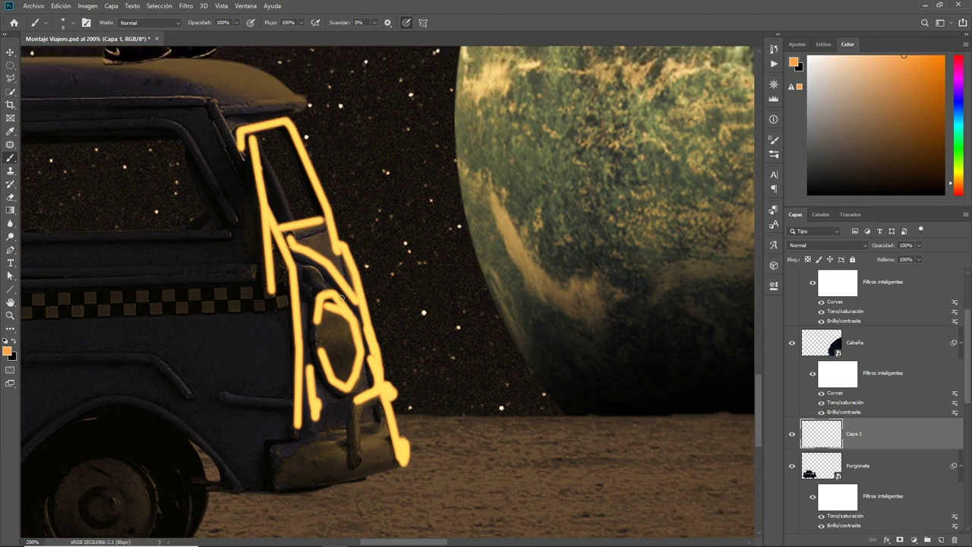
scroll(365, 258, "up", 3)
scroll(304, 247, "up", 3)
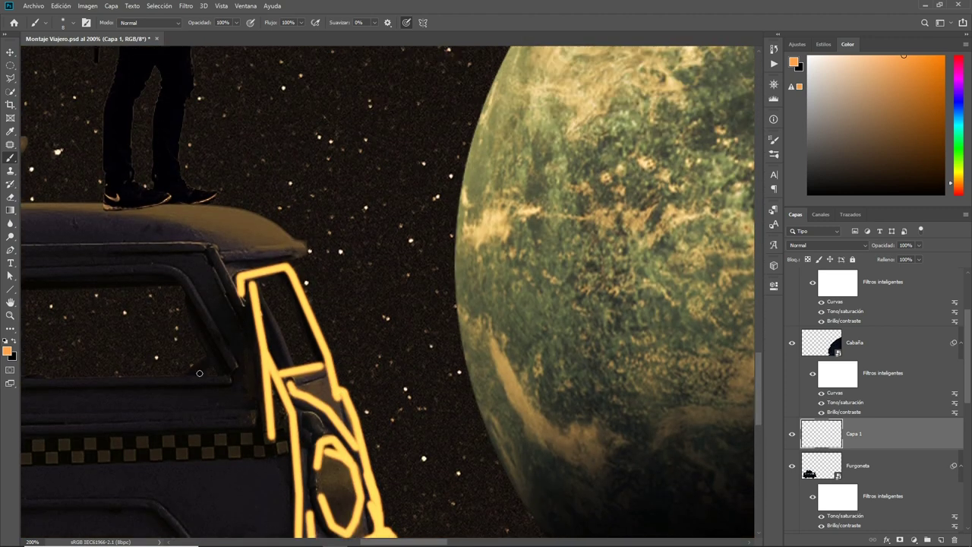
left_click(292, 366, "shift")
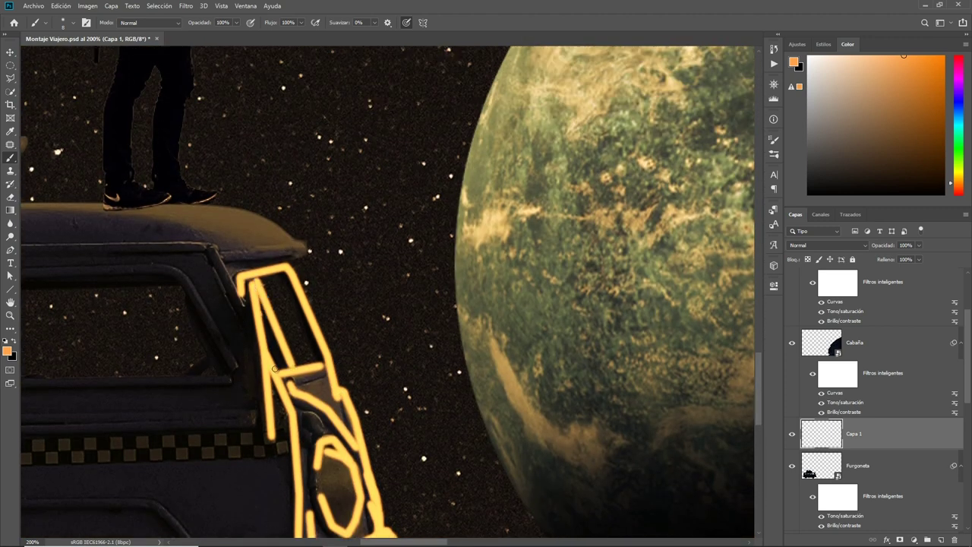
Trace the edges of each side window with orange strokes.
left_click_drag(191, 387, 545, 376)
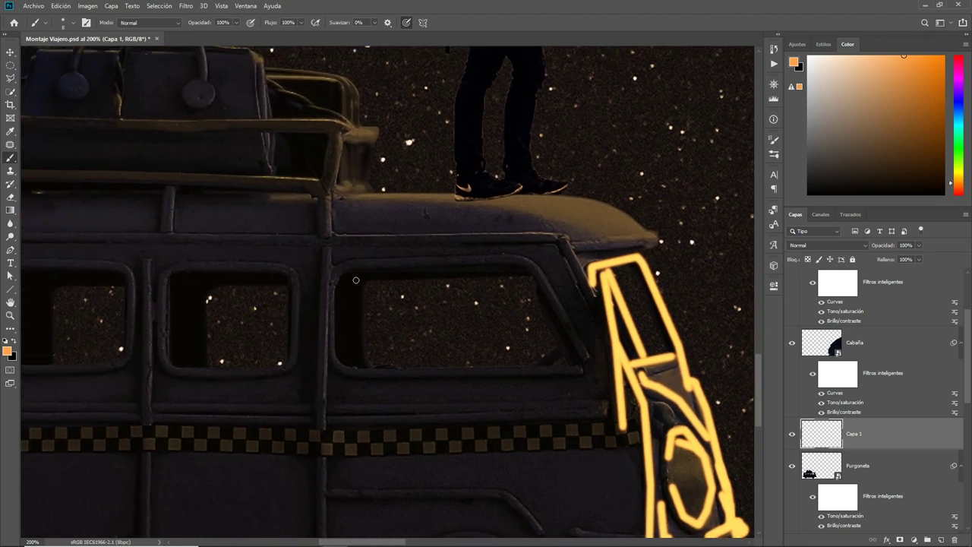
left_click_drag(364, 291, 374, 366)
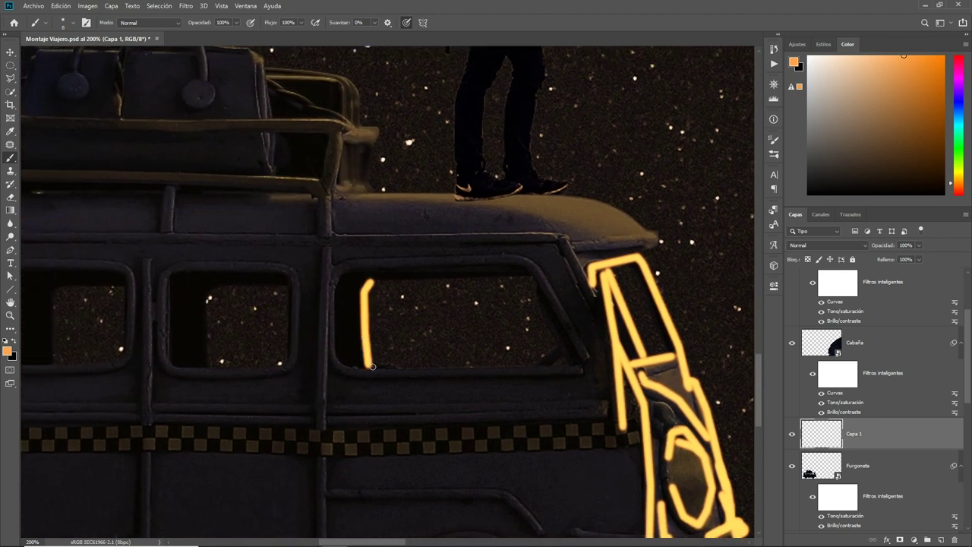
left_click_drag(207, 312, 210, 370)
mouse_move(55, 296)
left_mouse_down()
mouse_move(351, 279)
mouse_move(348, 349)
left_mouse_up()
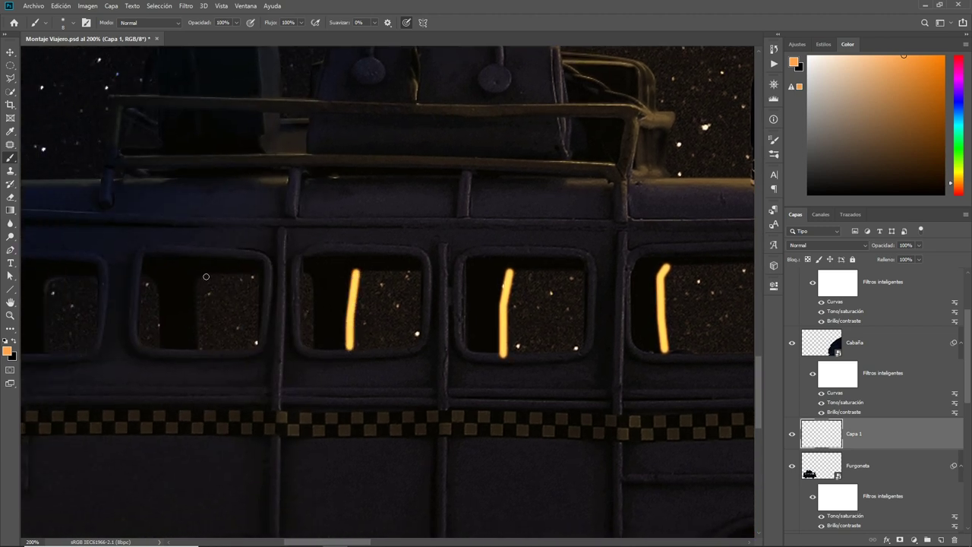
left_click_drag(196, 287, 196, 353)
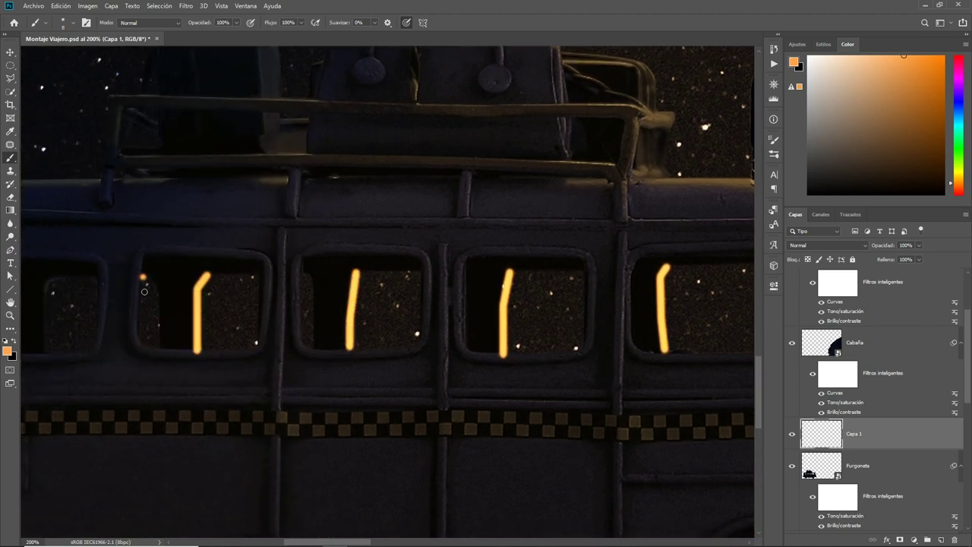
left_click(141, 346, "shift")
left_click_drag(58, 277, 46, 354)
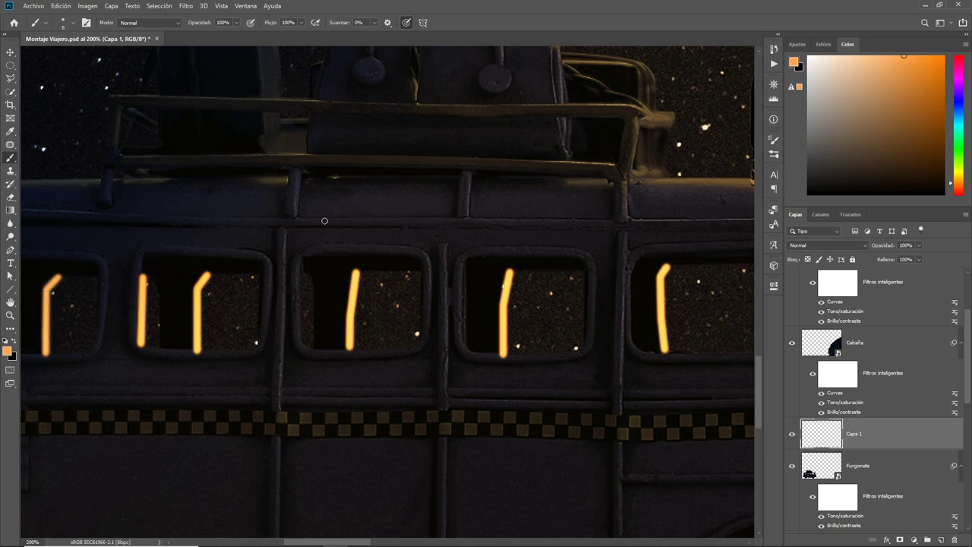
left_click_drag(613, 225, 445, 362)
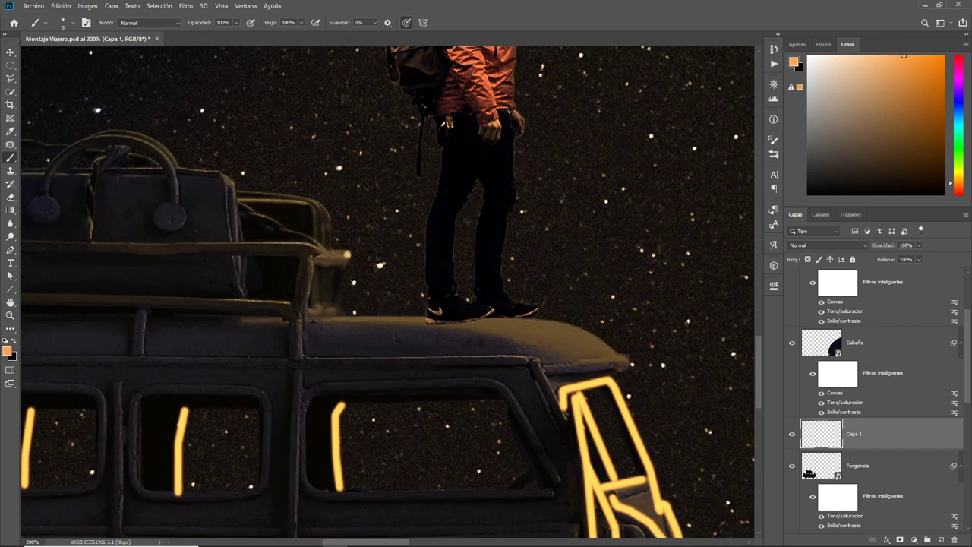
Paint orange strokes along the roof rack rail, both posts and the bag's handle.
left_click_drag(303, 250, 94, 244)
mouse_move(175, 207)
left_mouse_down()
mouse_move(173, 232)
mouse_move(136, 140)
mouse_move(79, 144)
mouse_move(44, 177)
mouse_move(92, 176)
mouse_move(105, 152)
mouse_move(156, 163)
left_mouse_up()
mouse_move(84, 140)
left_mouse_down()
mouse_move(167, 151)
mouse_move(260, 195)
mouse_move(319, 203)
mouse_move(331, 217)
mouse_move(330, 248)
left_mouse_up()
mouse_move(311, 203)
left_mouse_down()
mouse_move(314, 244)
mouse_move(237, 199)
mouse_move(293, 202)
left_mouse_up()
left_click_drag(310, 258, 300, 312)
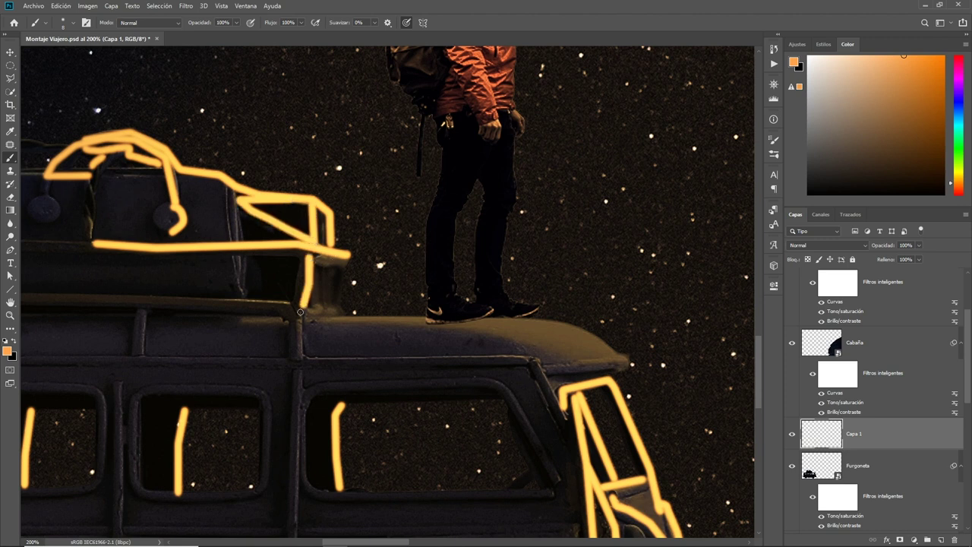
left_click_drag(227, 187, 245, 298)
left_click_drag(236, 224, 244, 217)
mouse_move(108, 168)
left_mouse_down()
mouse_move(161, 170)
mouse_move(152, 181)
left_mouse_up()
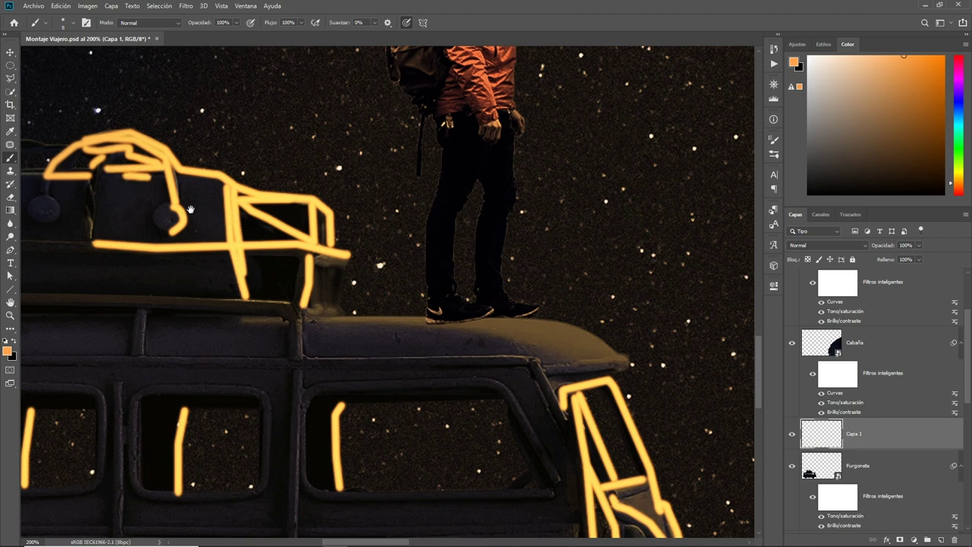
Outline the luggage's top and side edges in orange and add small rack accents.
left_click_drag(146, 215, 321, 199)
mouse_move(219, 161)
left_mouse_down()
mouse_move(231, 183)
mouse_move(184, 157)
left_mouse_up()
mouse_move(174, 123)
left_mouse_down()
mouse_move(25, 114)
mouse_move(323, 106)
left_mouse_up()
left_click_drag(400, 111, 308, 118)
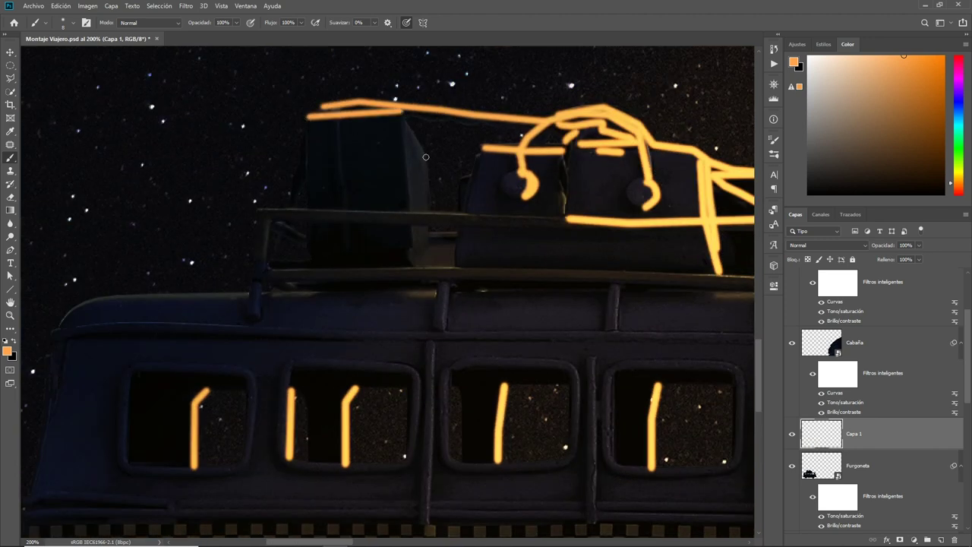
left_click_drag(401, 113, 430, 214)
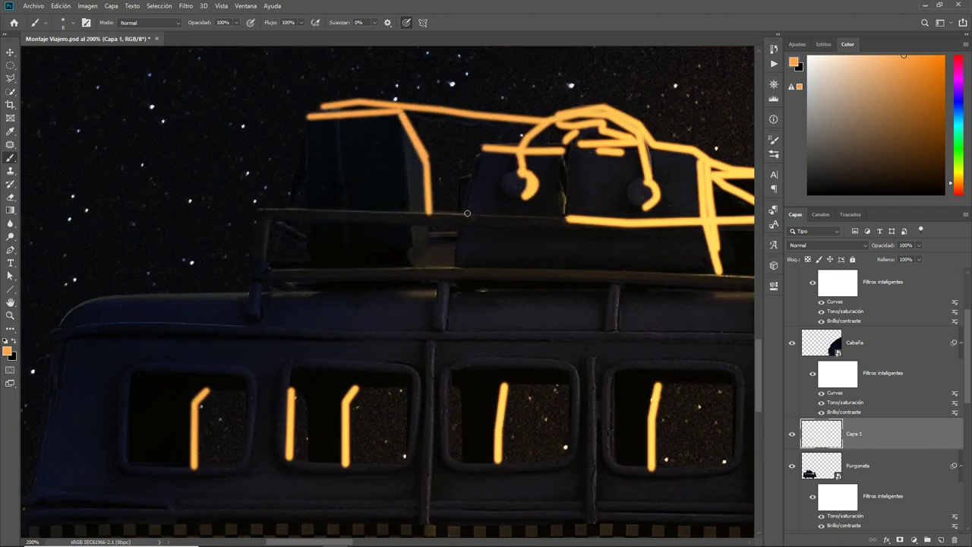
left_click_drag(283, 221, 272, 220)
left_click_drag(455, 231, 427, 231)
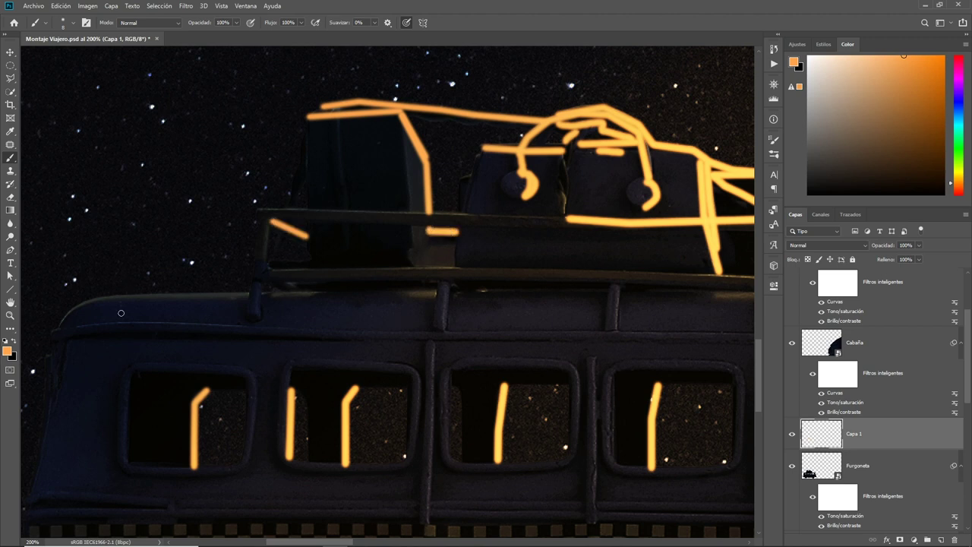
left_click(10, 315)
left_click(405, 319, "alt")
left_click(815, 246)
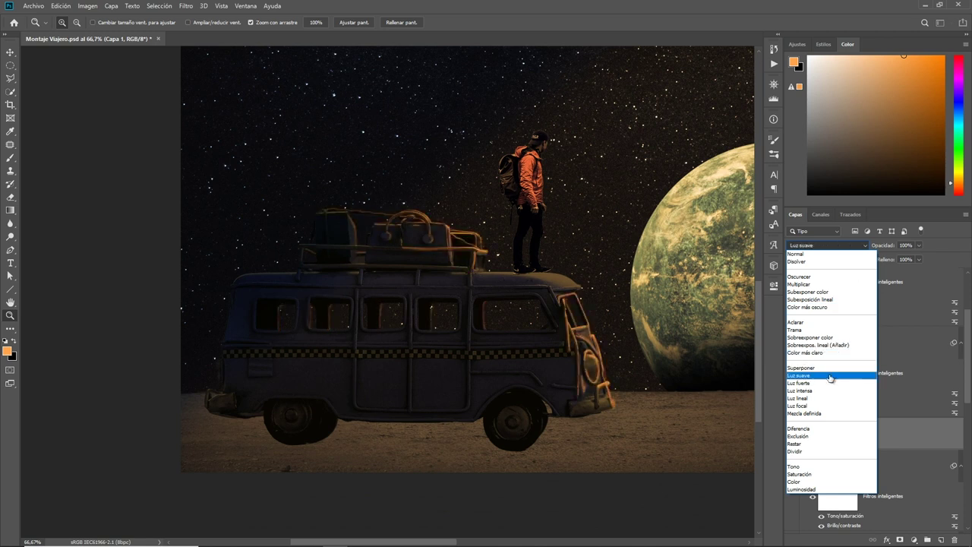
Set Capa 1 to Luz suave and clip it to the Furgoneta van layer.
left_click(830, 377)
left_click(863, 450, "alt")
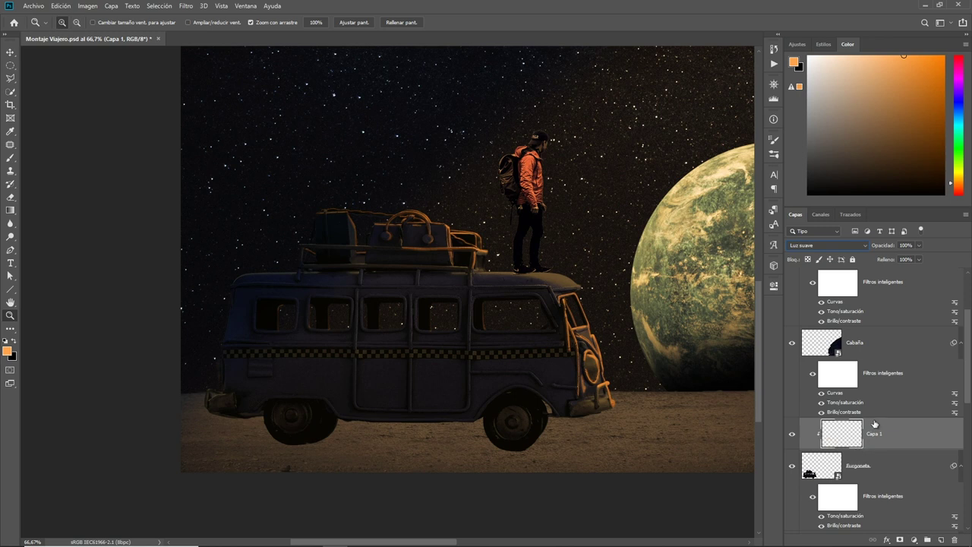
left_click(520, 277)
left_click(648, 428)
Soften Capa 1's orange strokes with a 9-pixel Gaussian Blur.
left_click(186, 5)
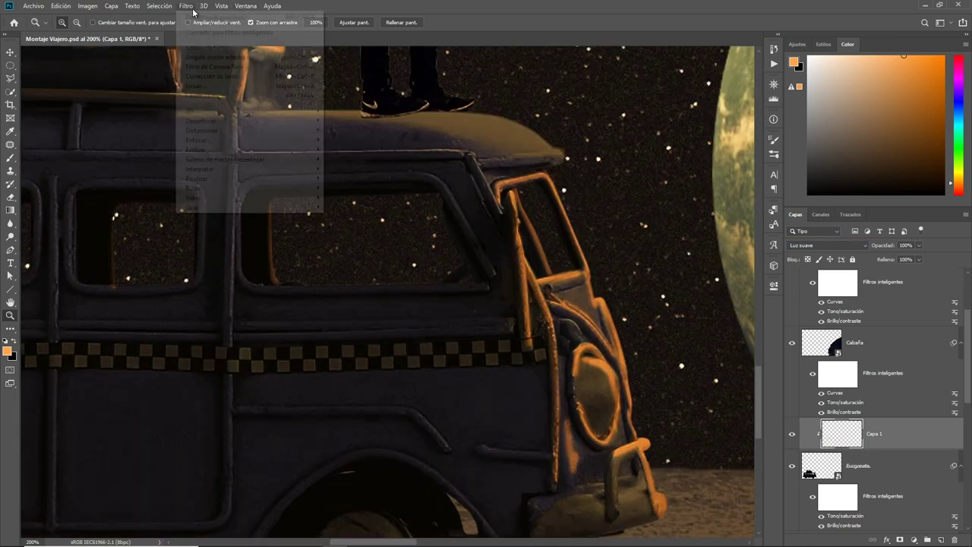
left_click(363, 187)
type("5")
left_click_drag(613, 267, 609, 268)
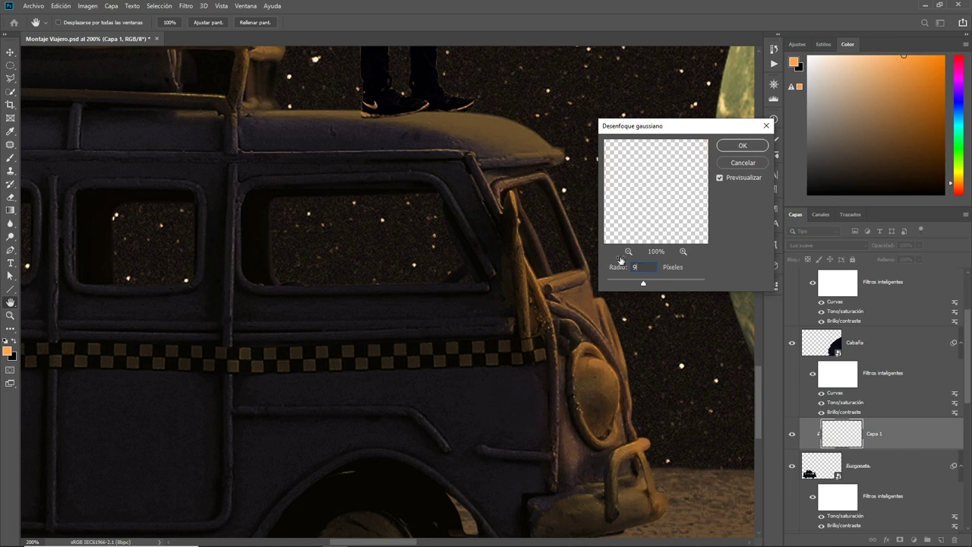
left_click(742, 147)
key("ctrl+minus")
key("ctrl+minus")
key("ctrl+minus")
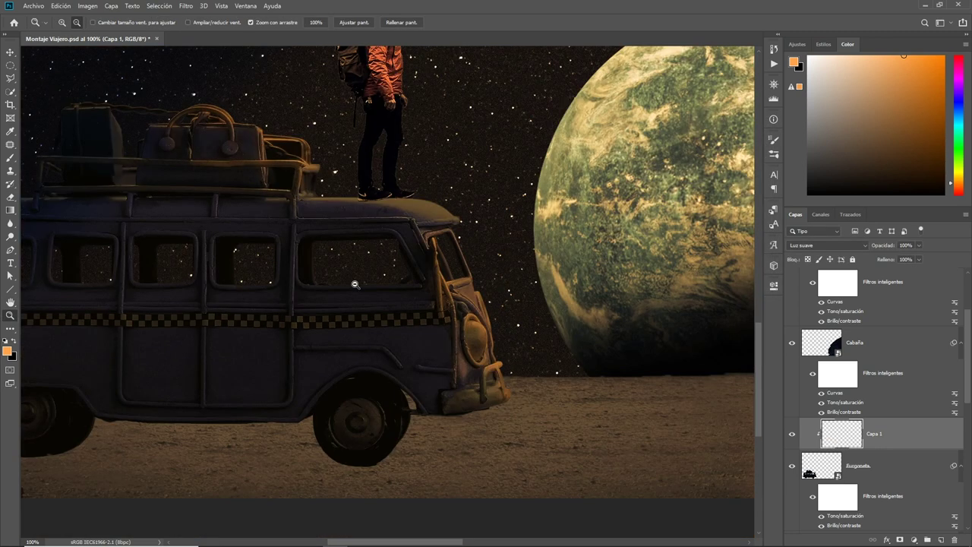
Raise Capa 1's Blend If underlying slider so the glow shows only over brighter tones.
double_click(921, 430)
left_click_drag(681, 275, 696, 277)
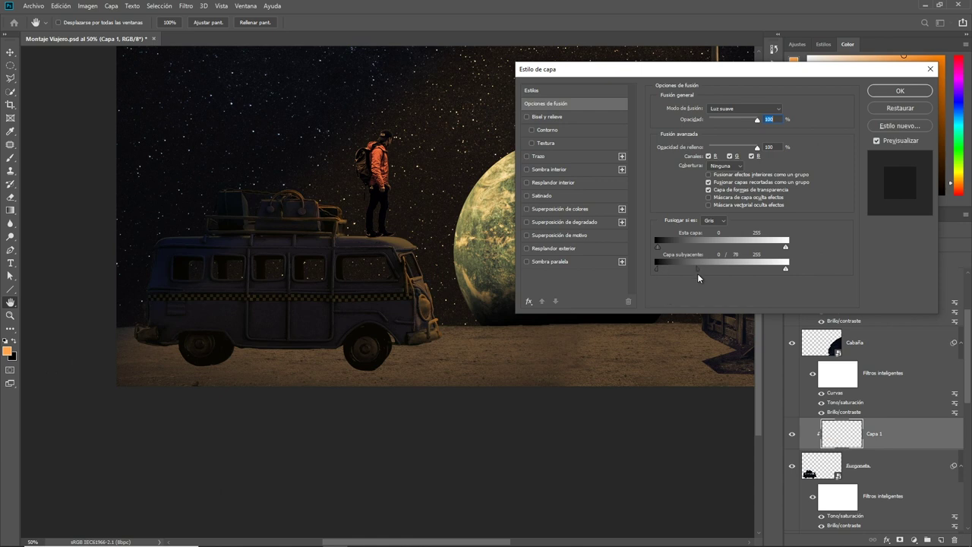
key("Return")
Duplicate Capa 1 in Sobreexpos. lineal (Añadir), hiding it over darker underlying tones via Blend If.
key("ctrl+j")
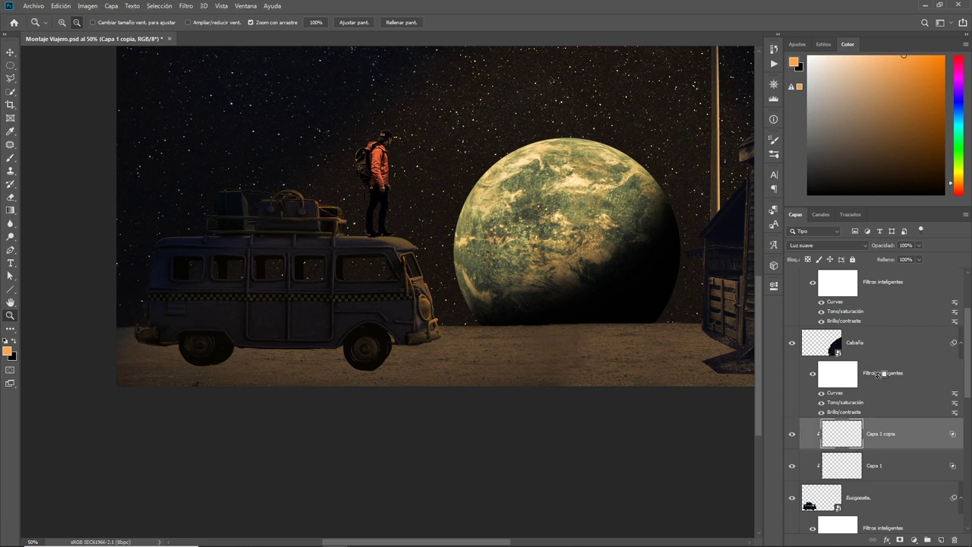
left_click(828, 246)
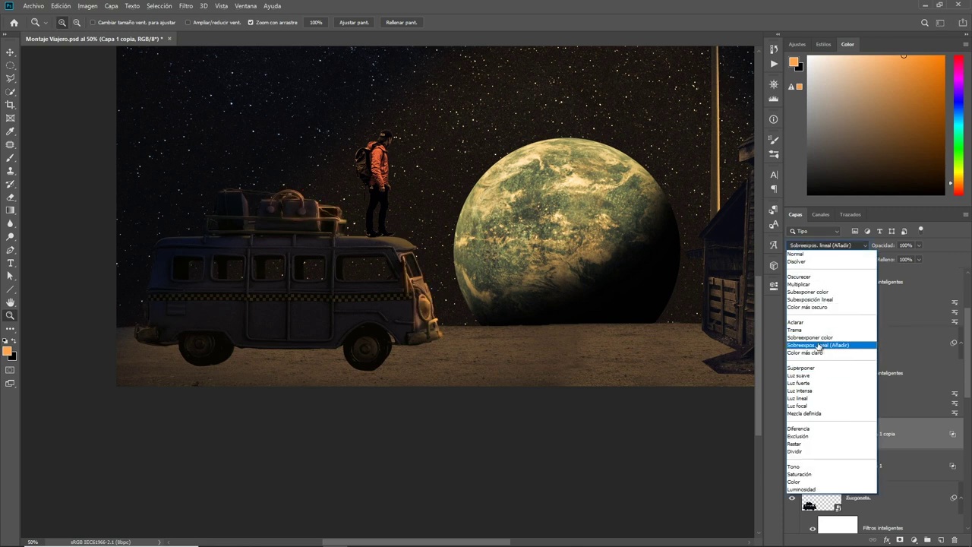
left_click(819, 345)
double_click(942, 432)
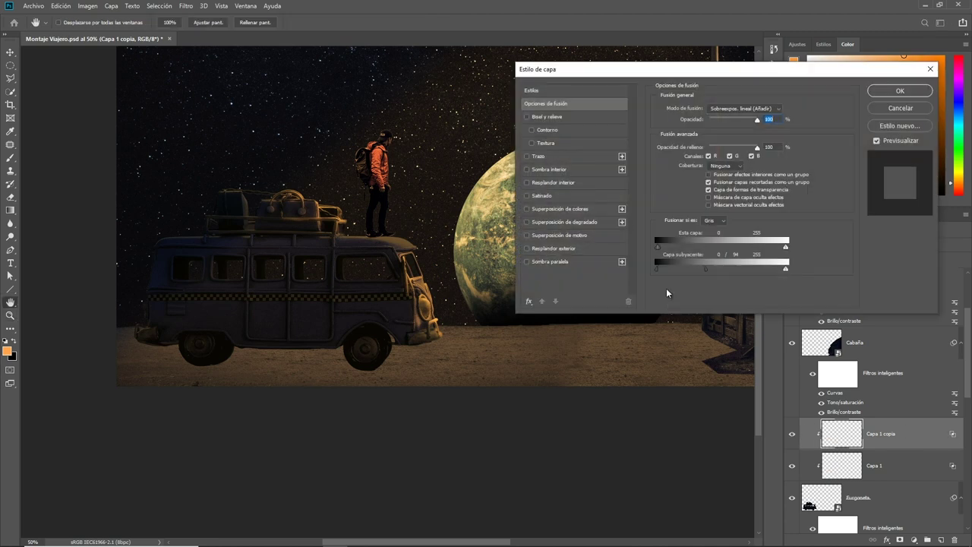
left_click_drag(710, 270, 750, 273)
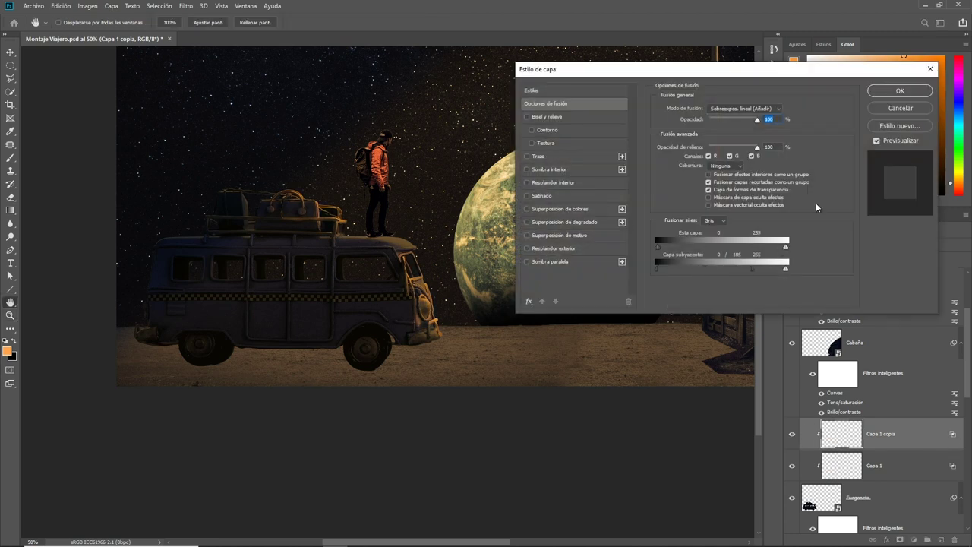
left_click(901, 90)
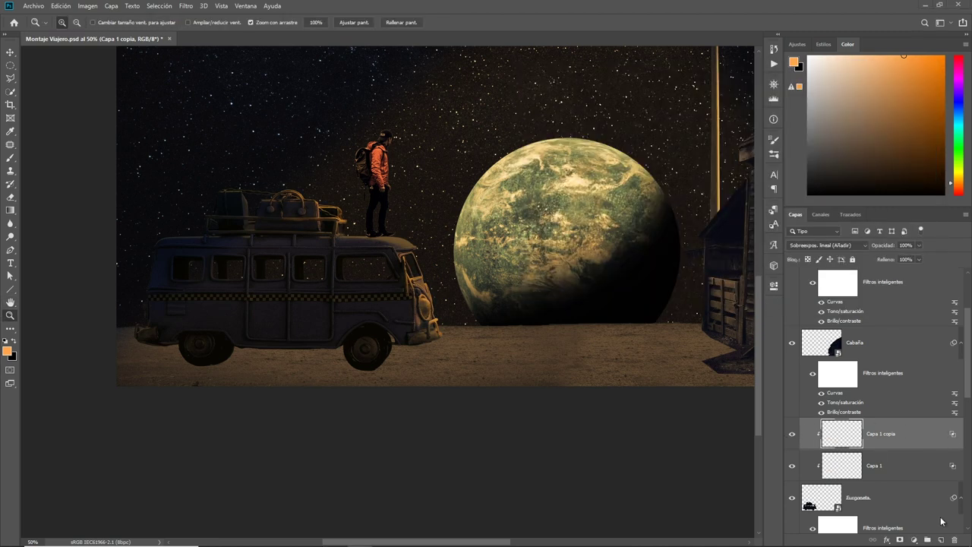
On a new layer, brush an orange stroke along the full length of the van roof.
left_click(941, 539)
left_click(388, 248)
left_click(388, 248)
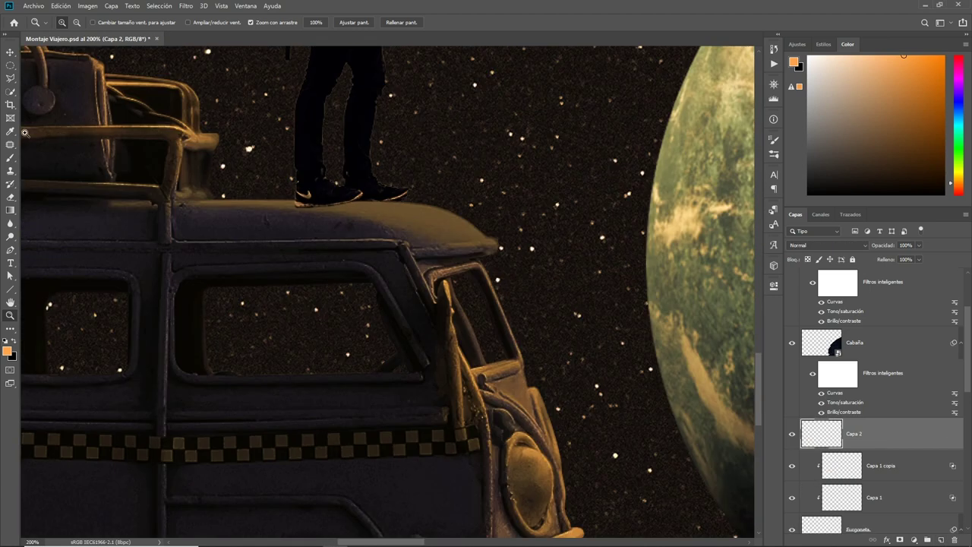
key("b")
mouse_move(501, 238)
left_mouse_down()
mouse_move(310, 193)
mouse_move(235, 200)
left_mouse_up()
key("ctrl+z")
left_click_drag(304, 193, 169, 202)
left_click_drag(307, 241, 638, 232)
mouse_move(424, 190)
left_mouse_down()
mouse_move(332, 187)
mouse_move(173, 207)
mouse_move(160, 222)
left_mouse_up()
key("z")
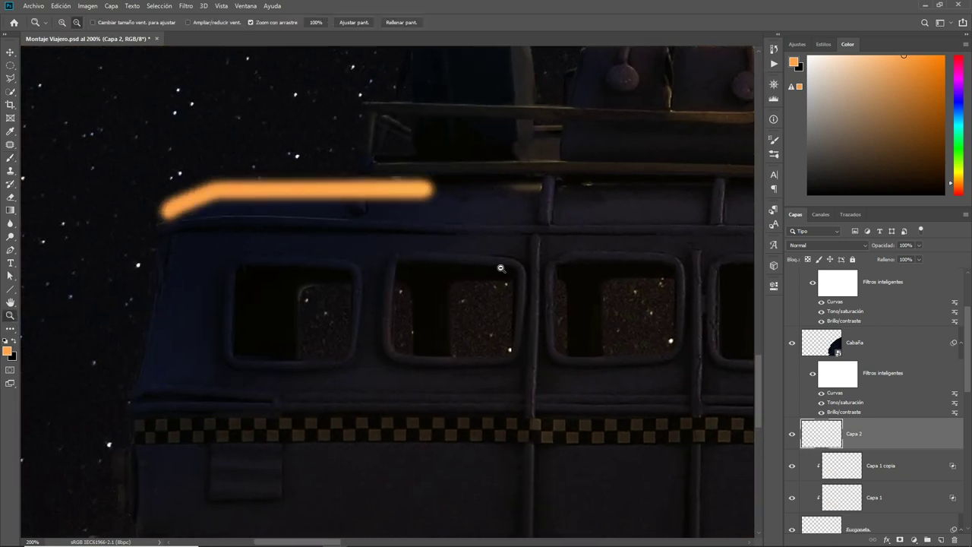
left_click(499, 268, "alt")
Clip the roof stroke layer to the van and apply a 15 px Gaussian Blur.
left_click(872, 449, "alt")
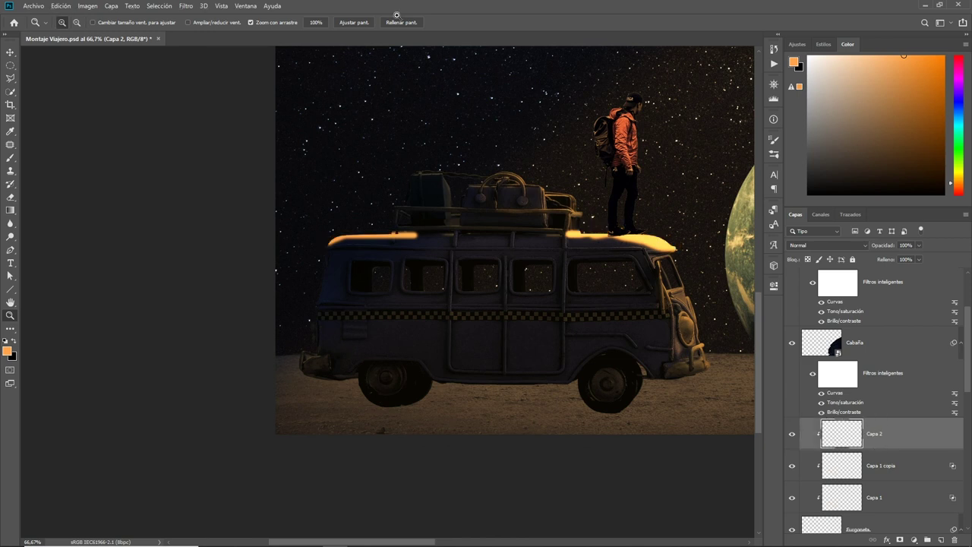
left_click(186, 5)
left_click(416, 188)
mouse_move(695, 126)
left_mouse_down()
mouse_move(527, 303)
mouse_move(509, 294)
left_mouse_up()
type("15")
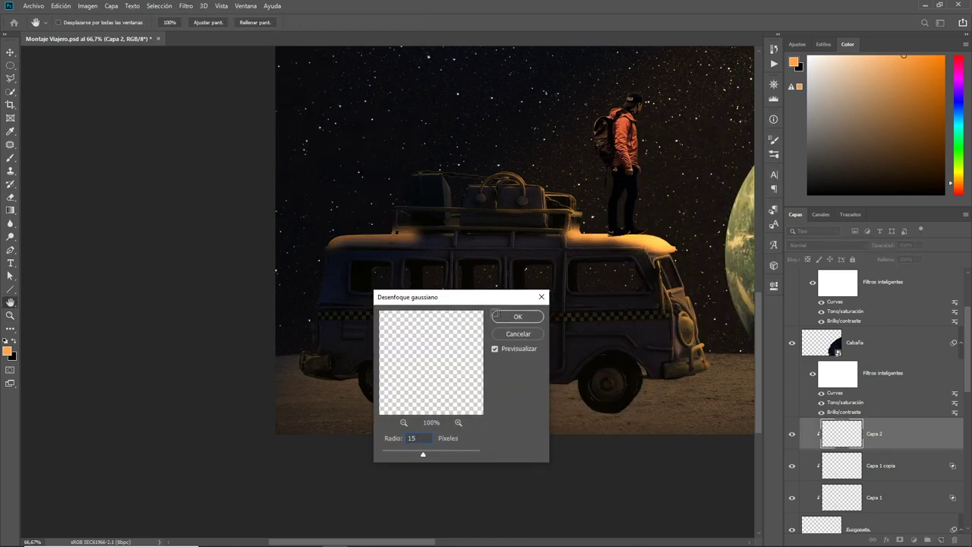
left_click(517, 317)
Set the Capa 2 roof glow to Luz suave and fade it over darker areas with Blend If.
left_click(829, 246)
left_click(853, 311)
left_click(878, 501)
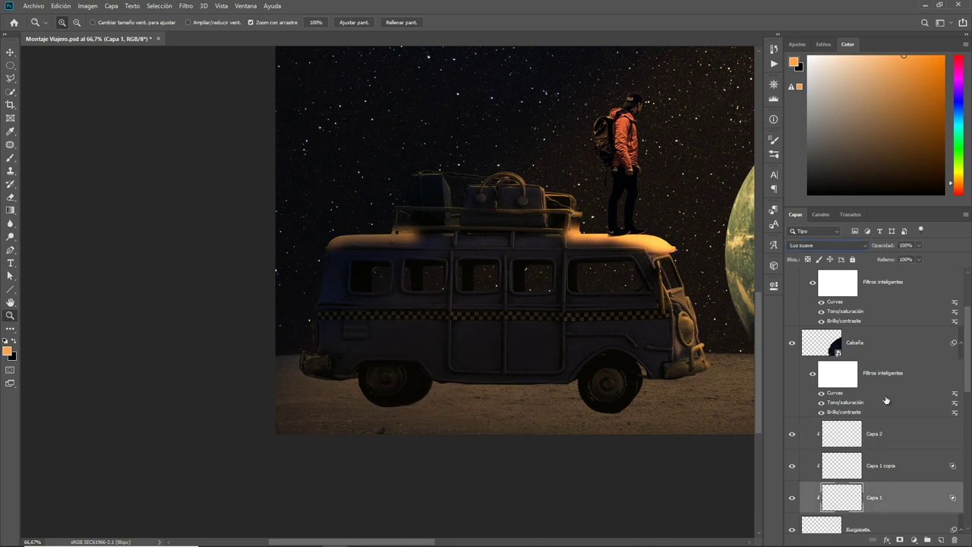
left_click(844, 434)
left_click(828, 246)
left_click(835, 368)
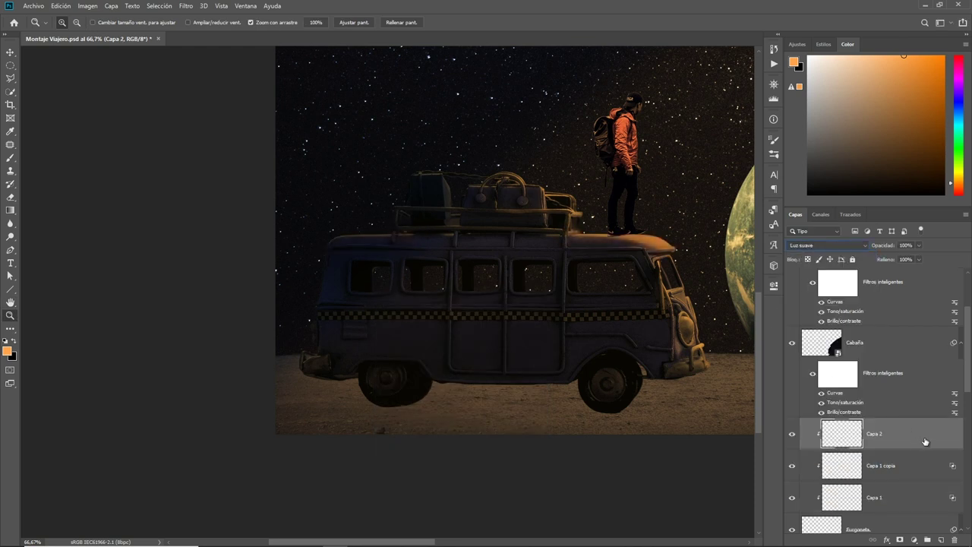
double_click(926, 441)
left_click_drag(627, 74, 812, 93)
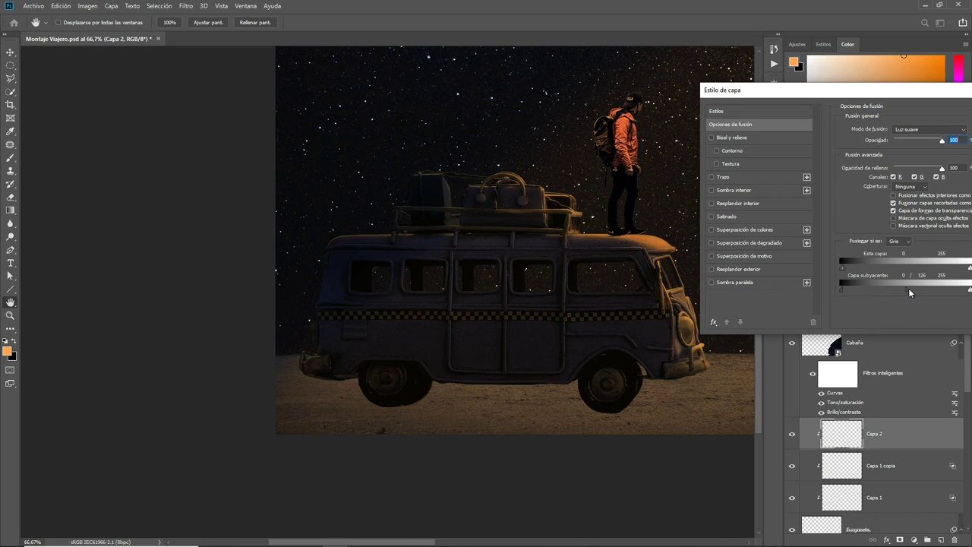
left_click_drag(910, 292, 893, 291)
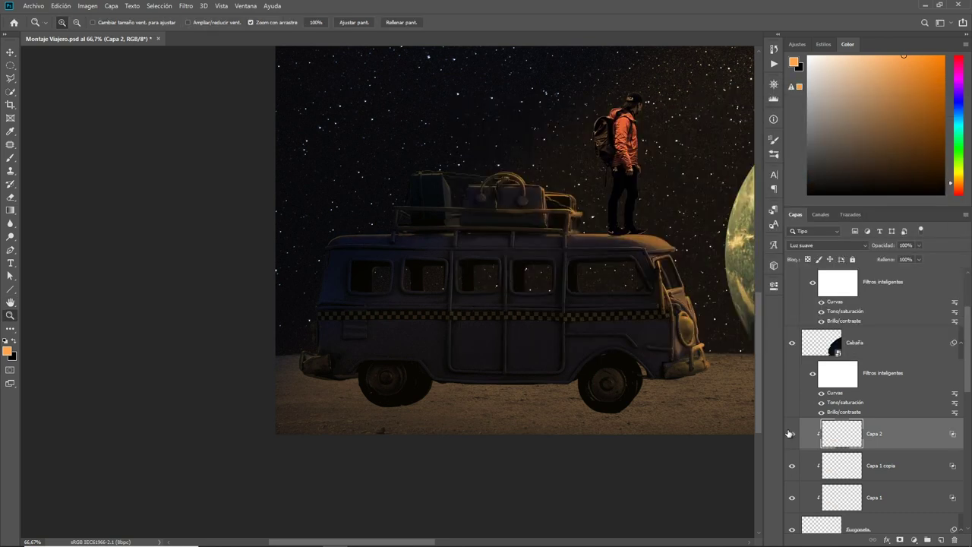
Add a clipped Trama-mode copy of the roof glow, limited to brighter underlying tones.
key("ctrl+j")
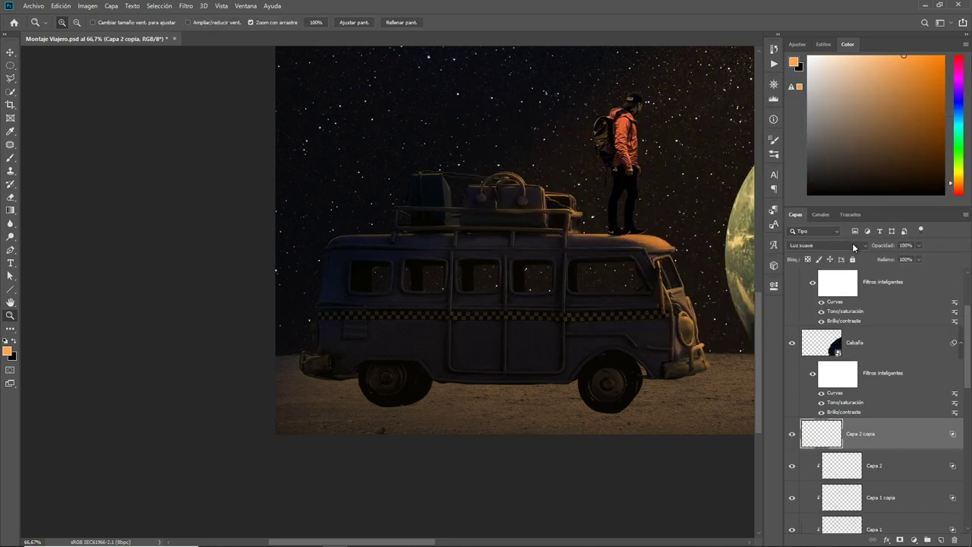
left_click(871, 449, "alt")
left_click(828, 245)
left_click(828, 328)
key("h")
double_click(941, 433)
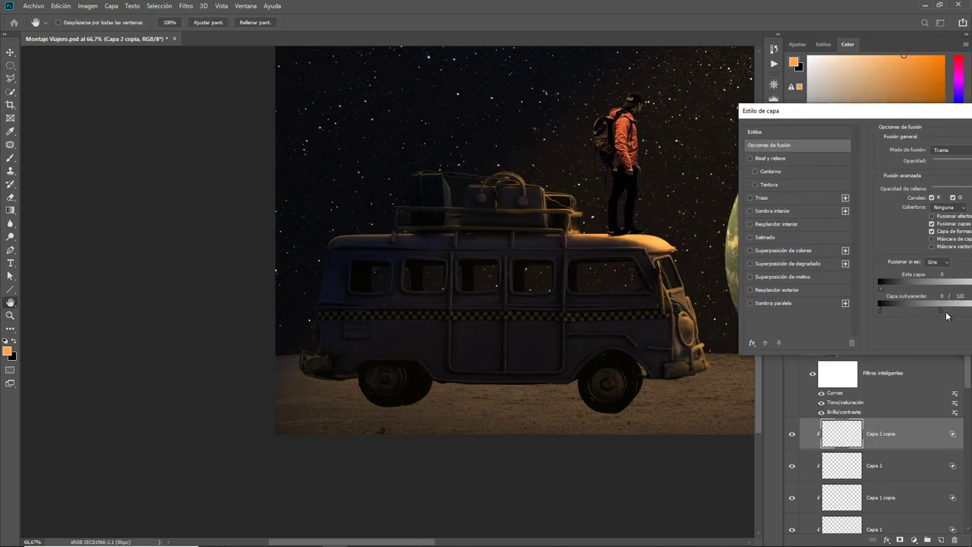
left_click_drag(946, 315, 960, 316)
key("Return")
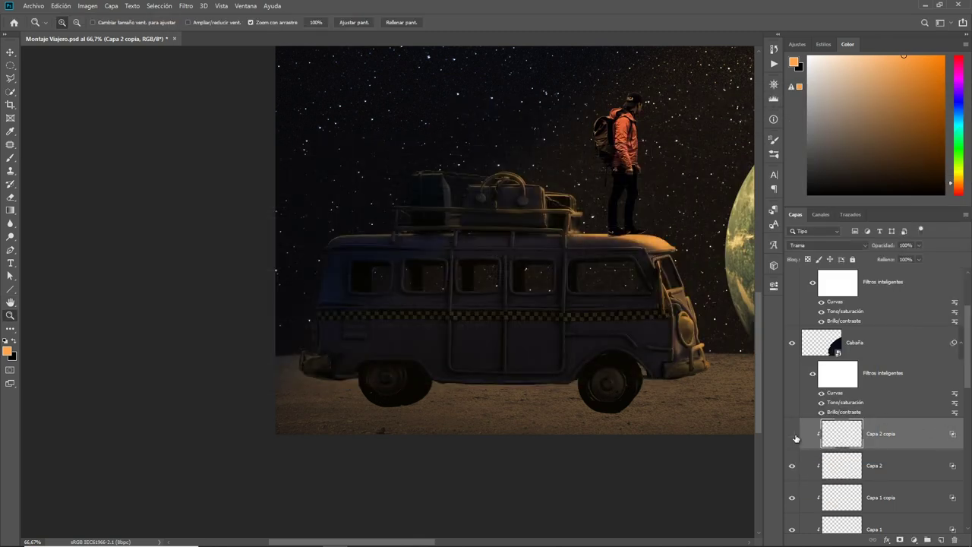
left_click(793, 433)
scroll(294, 319, "down", 3)
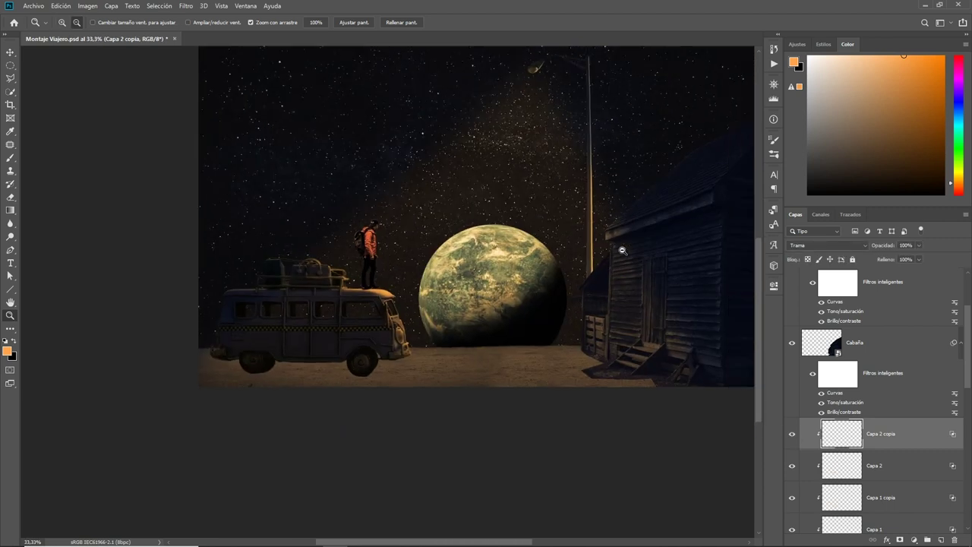
Rename the first two van glow layers Reflejo Furgoneta and Reflejo Furgoneta 2.
scroll(560, 380, "up", 1)
scroll(445, 428, "up", 1)
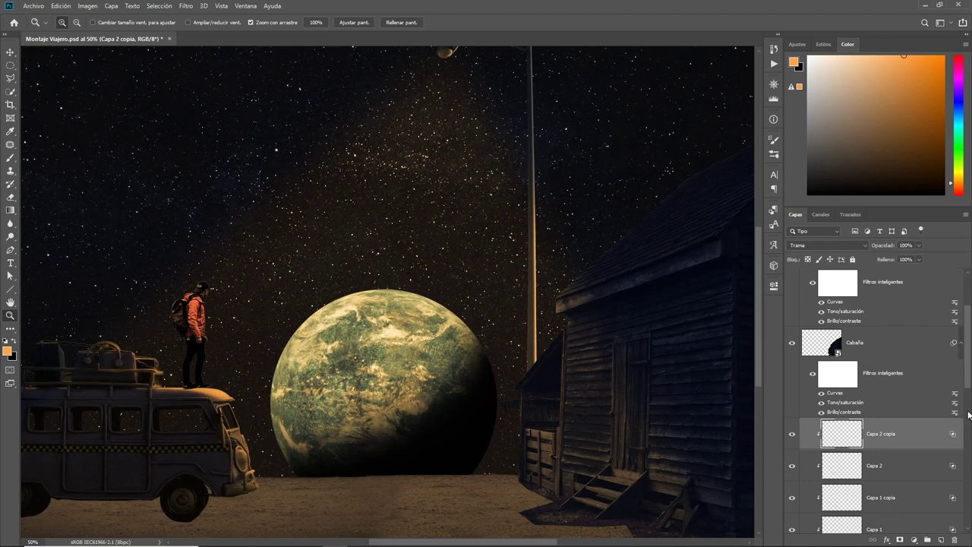
scroll(897, 486, "down", 2)
double_click(895, 460)
type("Reflejo Furgoneta")
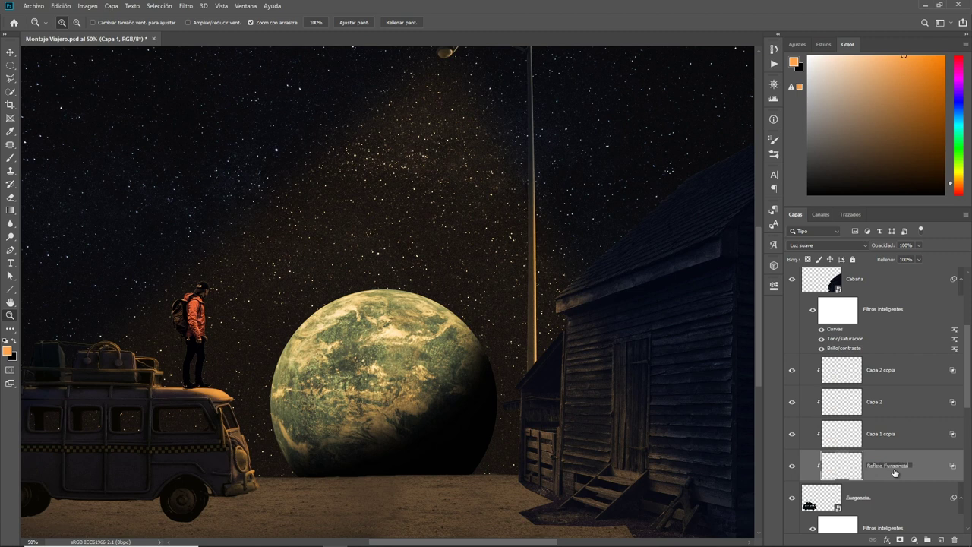
key("Return")
left_click(889, 435)
key("l")
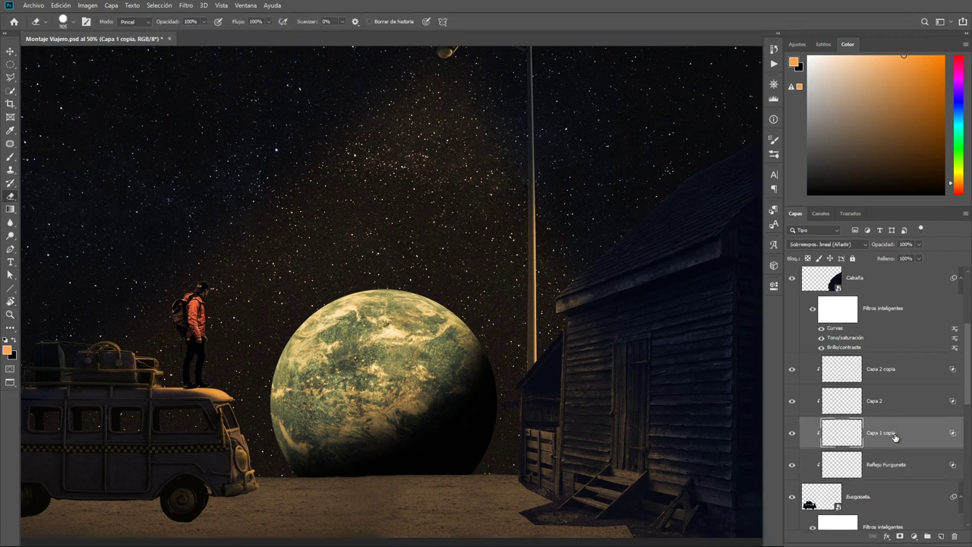
key("f")
key("f")
key("f")
type("Reflejo Furgoneta 2")
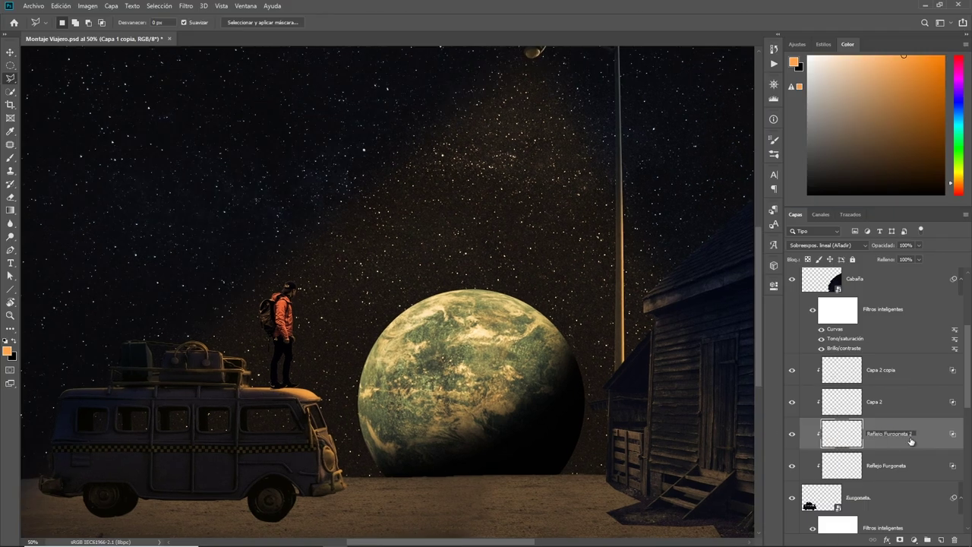
left_click(885, 406)
Rename the remaining glow layers Reflejo Furgoneta 3 and Reflejo Furgoneta 4.
double_click(880, 404)
type("Reflejo Furgoneta")
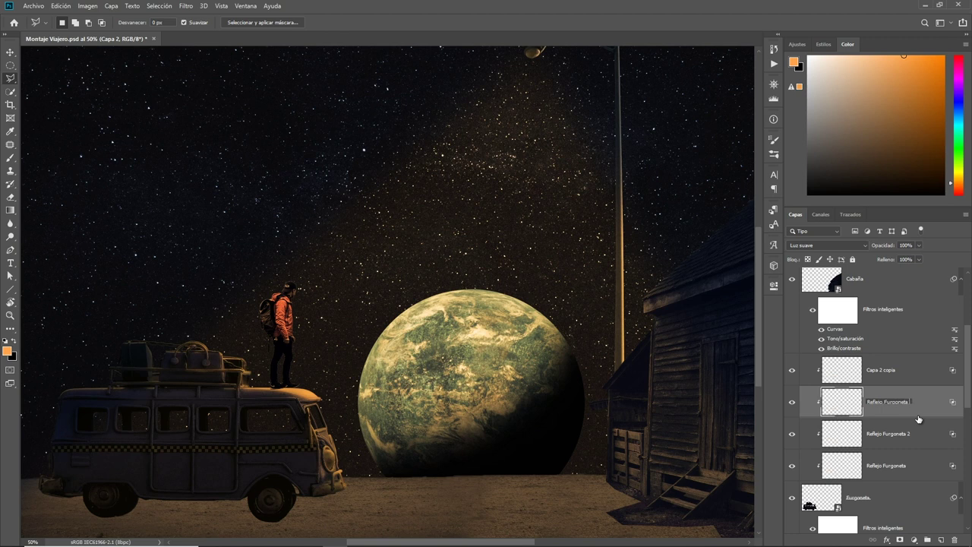
type("3")
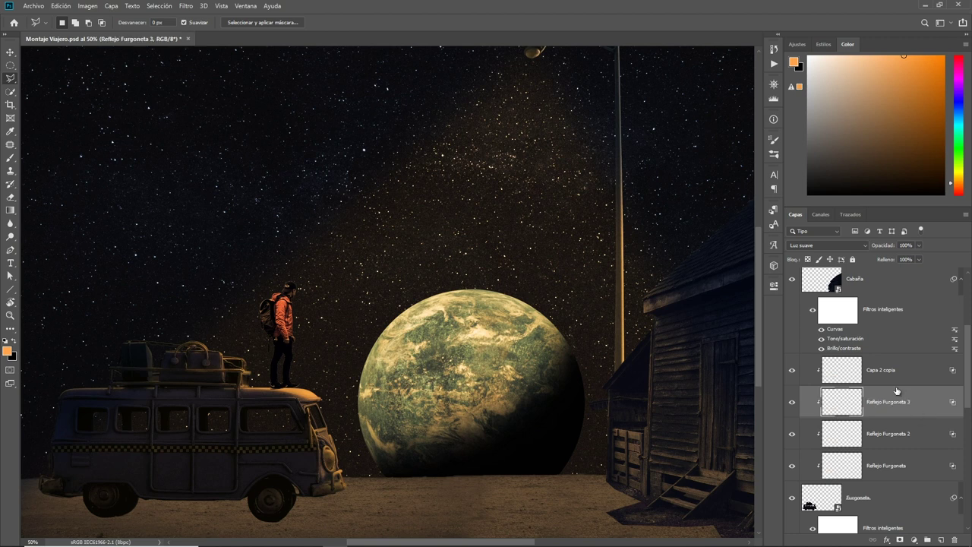
left_click(891, 370)
type("Reflejo Furgoneta")
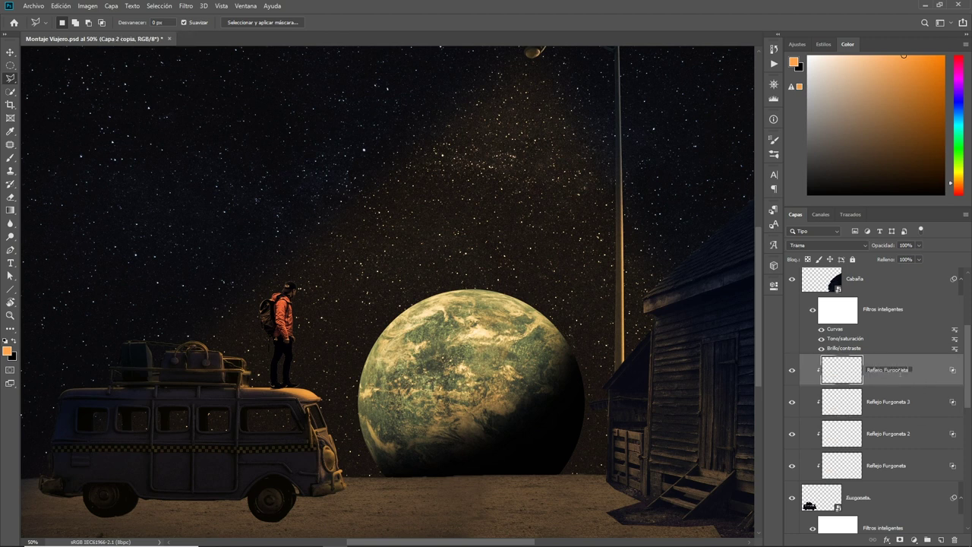
type("4")
key("Return")
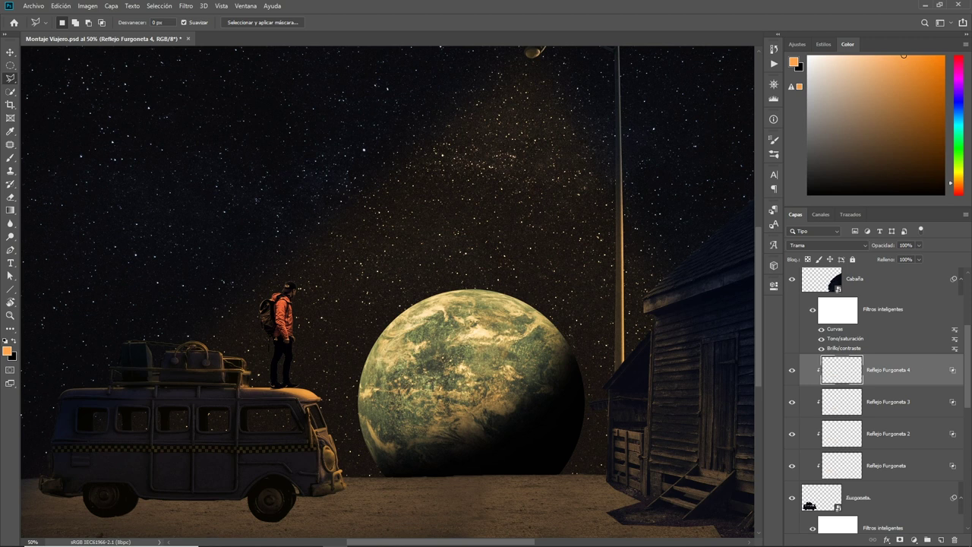
Add a new empty layer above Cabaña and zoom in on the cabin.
scroll(885, 385, "up", 1)
scroll(885, 385, "up", 1)
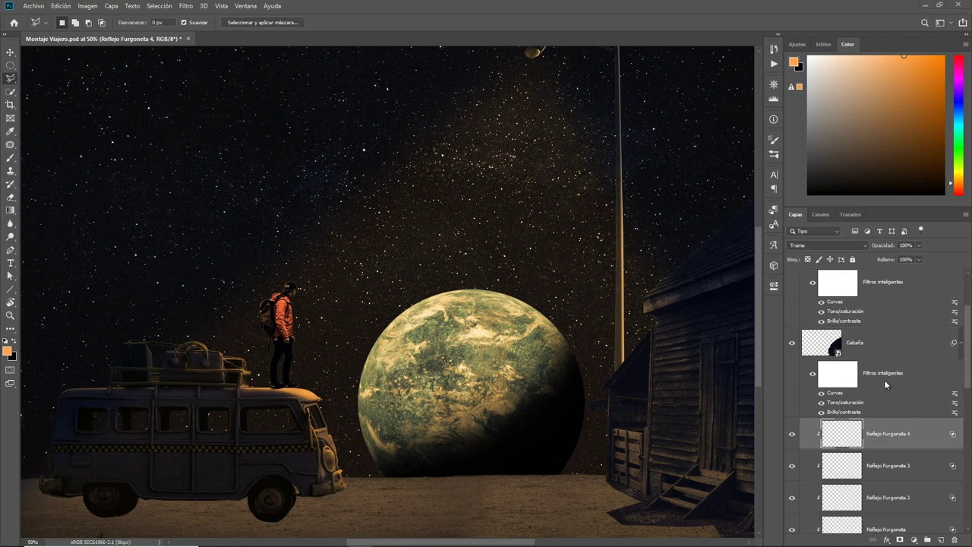
left_click(860, 342)
left_click(941, 541)
key("z")
left_click(715, 304)
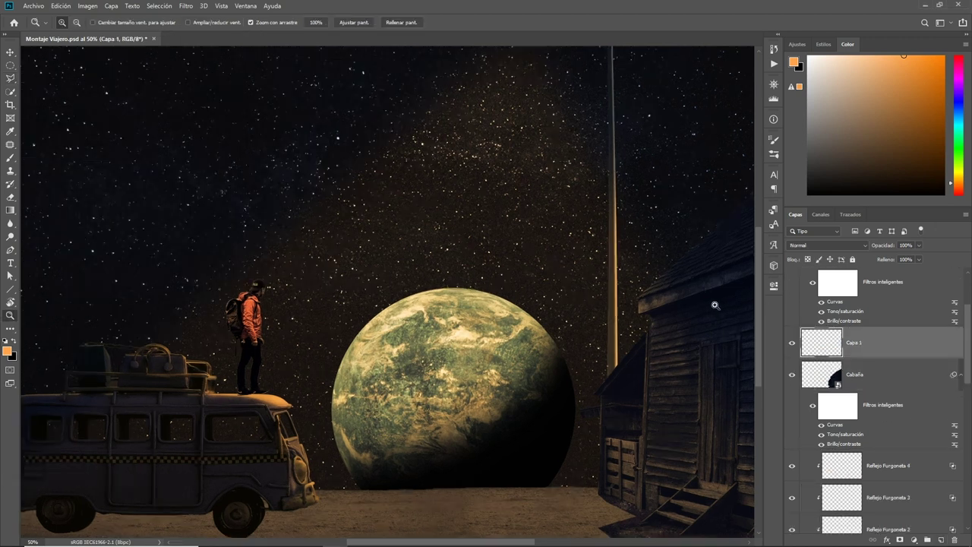
Paint orange strokes along the cabin's roof side, front edge, roof diagonal and door.
key("b")
mouse_move(528, 204)
left_mouse_down()
mouse_move(493, 348)
mouse_move(490, 511)
mouse_move(445, 486)
mouse_move(462, 411)
left_mouse_up()
left_click_drag(435, 368, 439, 494)
mouse_move(432, 389)
left_mouse_down()
mouse_move(407, 393)
mouse_move(490, 386)
left_mouse_up()
left_click_drag(433, 365, 498, 277)
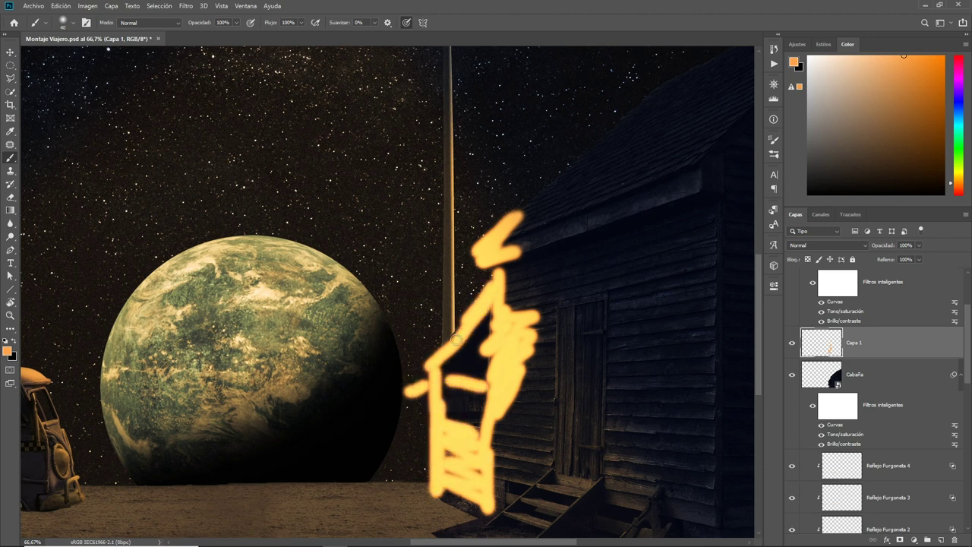
left_click_drag(507, 221, 568, 169)
mouse_move(559, 306)
left_mouse_down()
mouse_move(553, 480)
mouse_move(569, 487)
mouse_move(578, 448)
mouse_move(582, 486)
left_mouse_up()
left_click(587, 333)
mouse_move(578, 450)
left_mouse_down()
mouse_move(604, 452)
mouse_move(604, 278)
left_mouse_up()
Paint orange strokes over the cabin steps, stair rungs, posts and roof edge.
left_click_drag(484, 353, 527, 363)
mouse_move(492, 334)
left_mouse_down()
mouse_move(538, 343)
mouse_move(460, 360)
left_mouse_up()
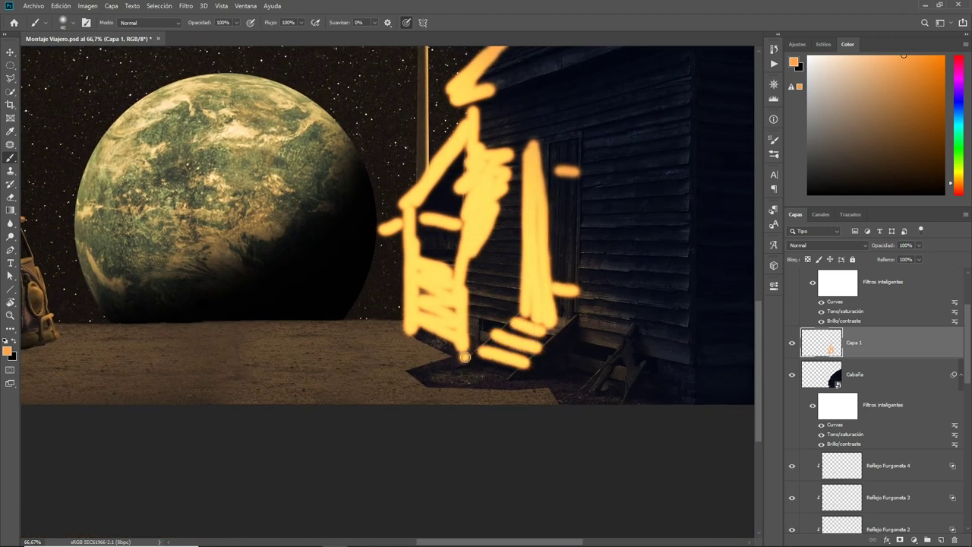
left_click_drag(524, 306, 462, 364)
left_click_drag(512, 382, 577, 310)
mouse_move(535, 333)
left_mouse_down()
mouse_move(559, 316)
mouse_move(603, 321)
mouse_move(616, 337)
mouse_move(589, 270)
mouse_move(579, 139)
left_mouse_up()
mouse_move(465, 272)
left_mouse_down()
mouse_move(523, 271)
mouse_move(523, 282)
left_mouse_up()
mouse_move(466, 295)
left_mouse_down()
mouse_move(523, 293)
mouse_move(509, 304)
mouse_move(437, 528)
left_mouse_up()
left_click_drag(418, 283, 467, 258)
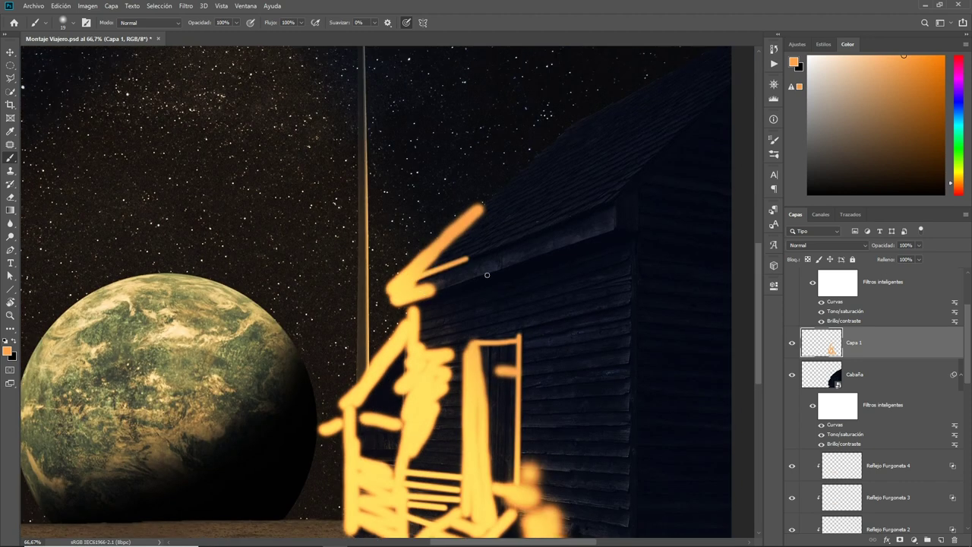
key("z")
left_click(374, 250, "alt")
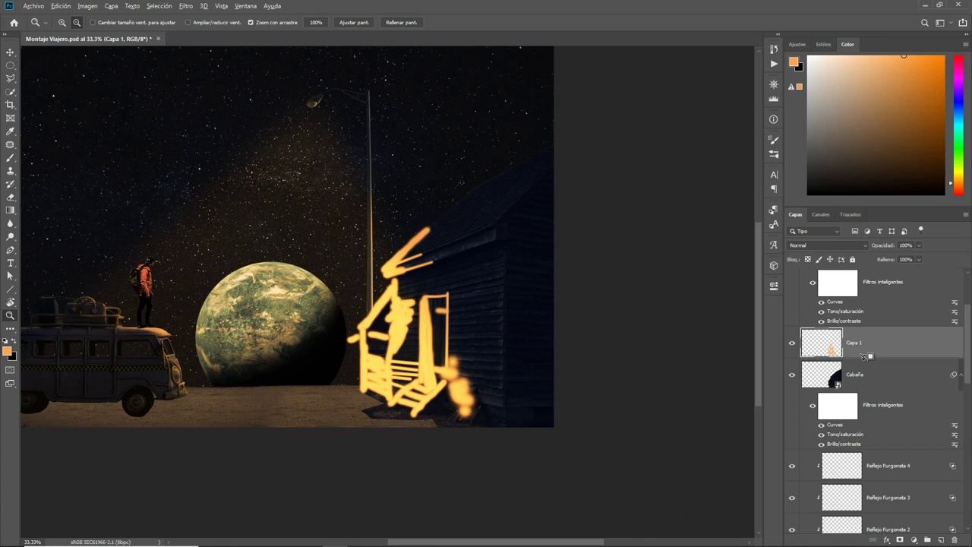
Blur the cabin strokes with a 30 px Gaussian Blur and set the layer to Luz suave.
left_click(186, 6)
left_click(357, 188)
left_click_drag(452, 299, 581, 251)
type("0")
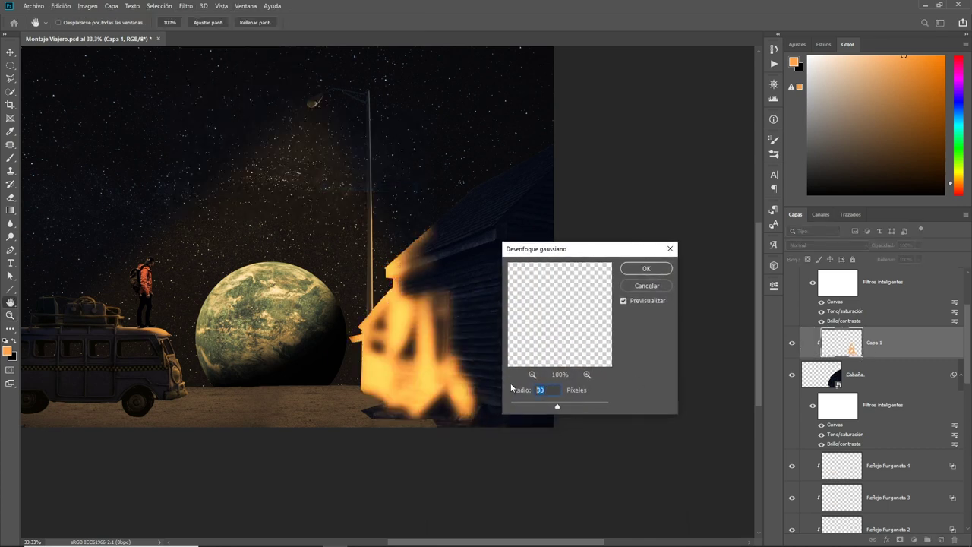
type("20")
left_click(646, 268)
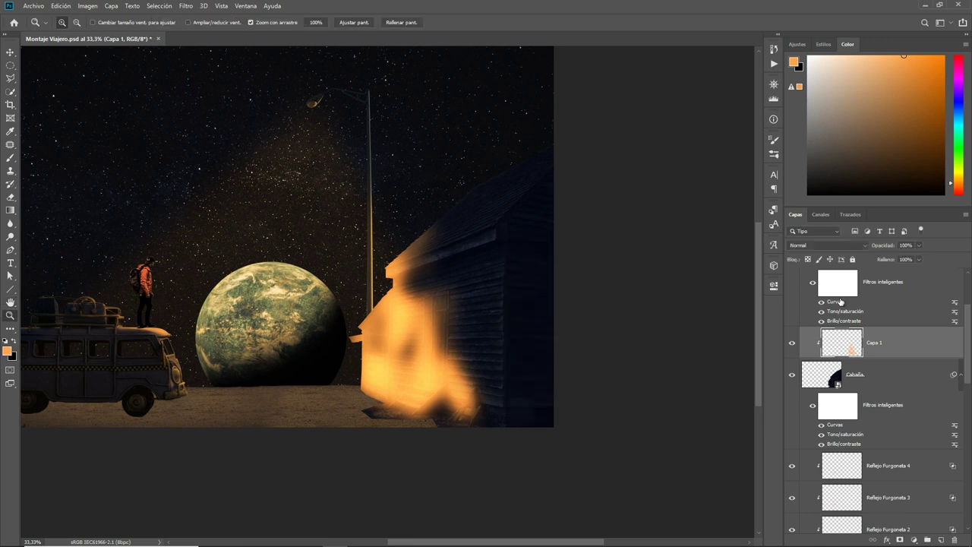
left_click(828, 245)
left_click(813, 373)
double_click(912, 342)
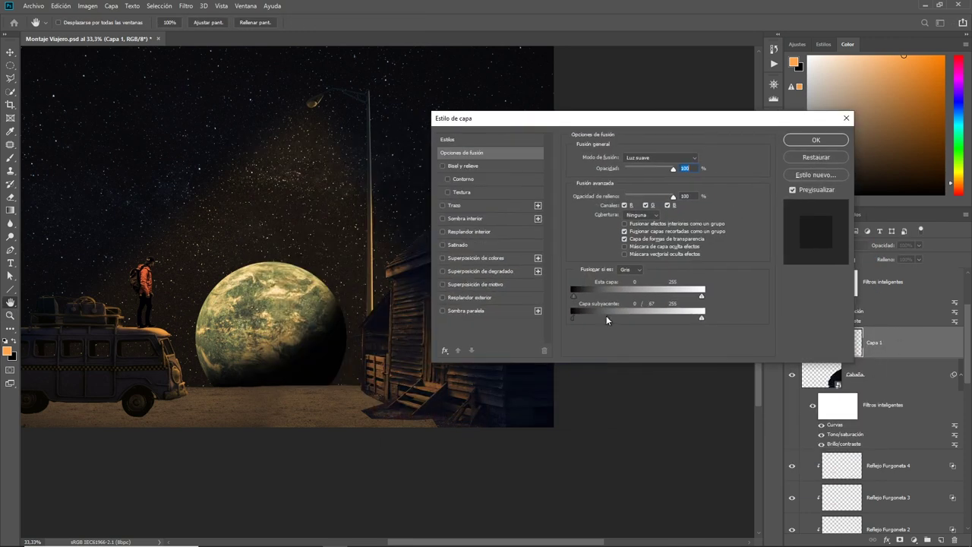
key("Return")
key("z")
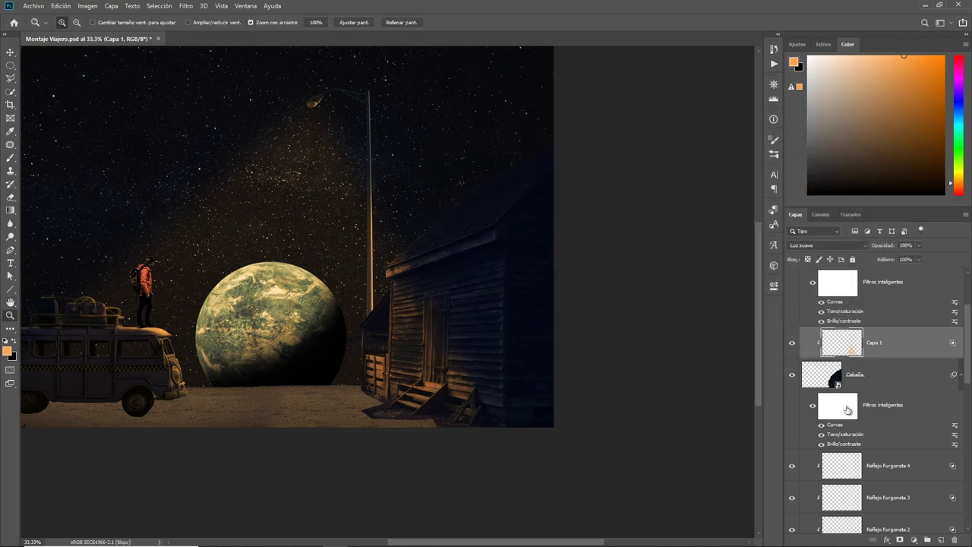
Add a Trama-mode copy of the glow, limited to lighter underlying areas, at 43% opacity.
key("ctrl+j")
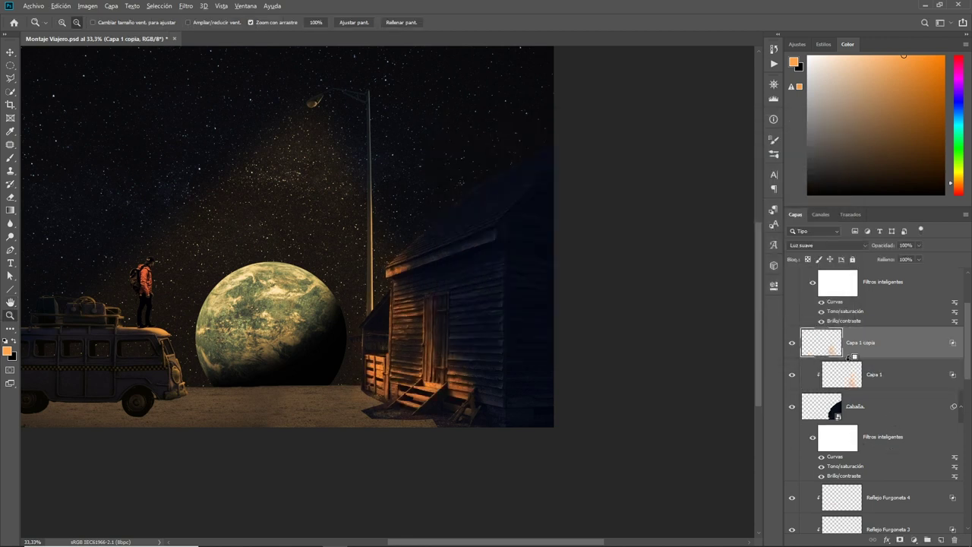
left_click(828, 245)
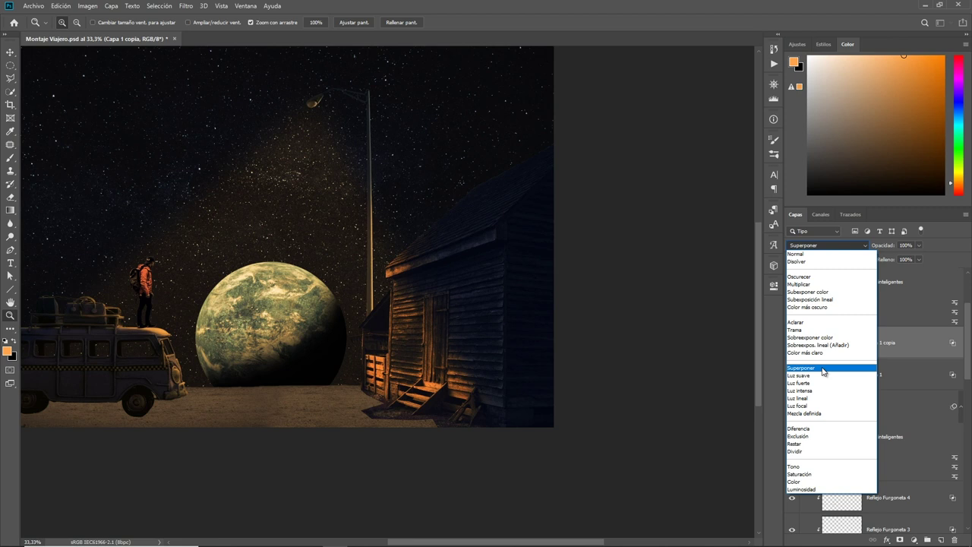
left_click(832, 330)
double_click(944, 347)
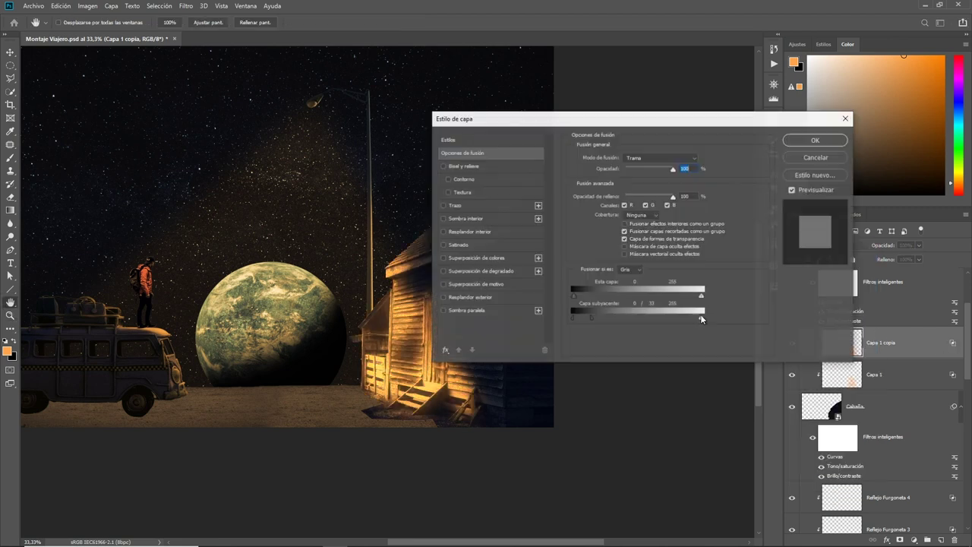
left_click_drag(573, 317, 644, 318)
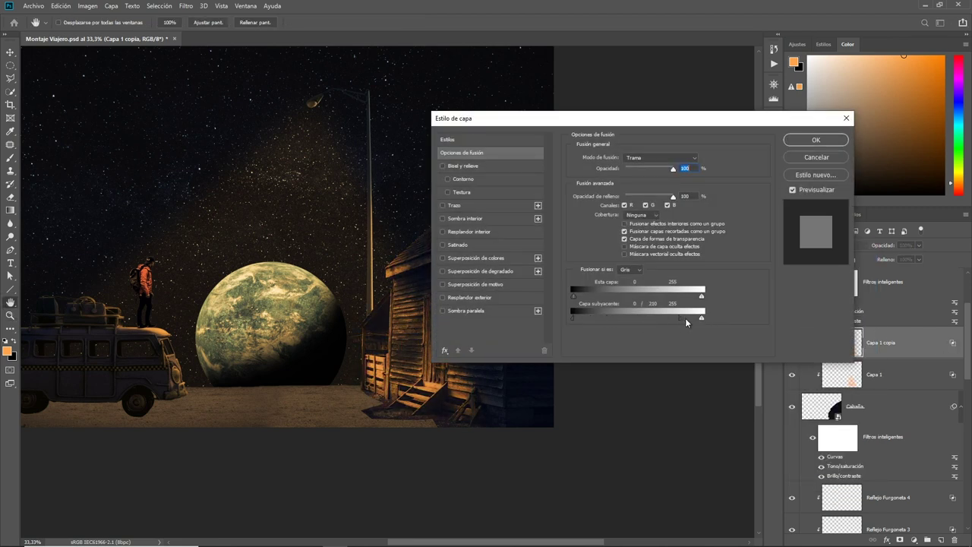
left_click(816, 140)
left_click(793, 343)
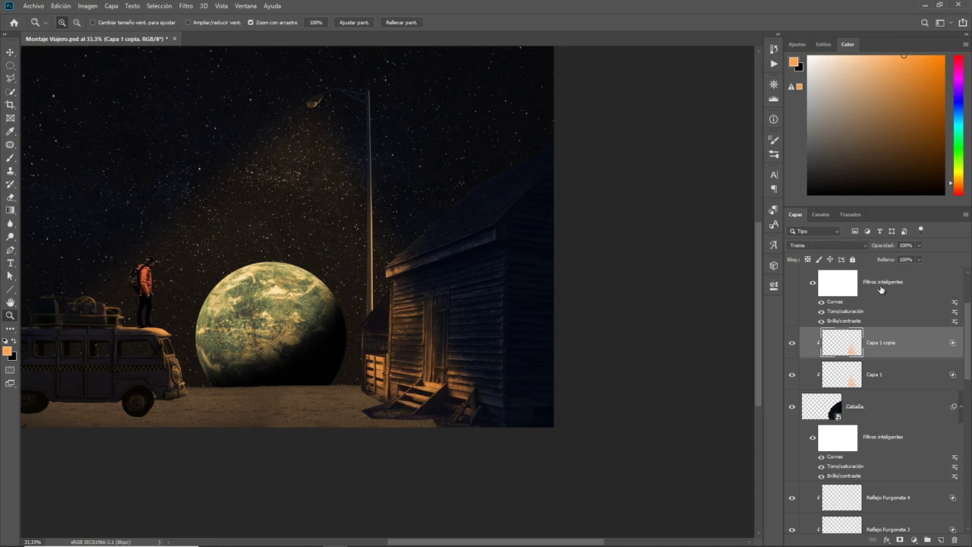
left_click_drag(863, 248, 863, 306)
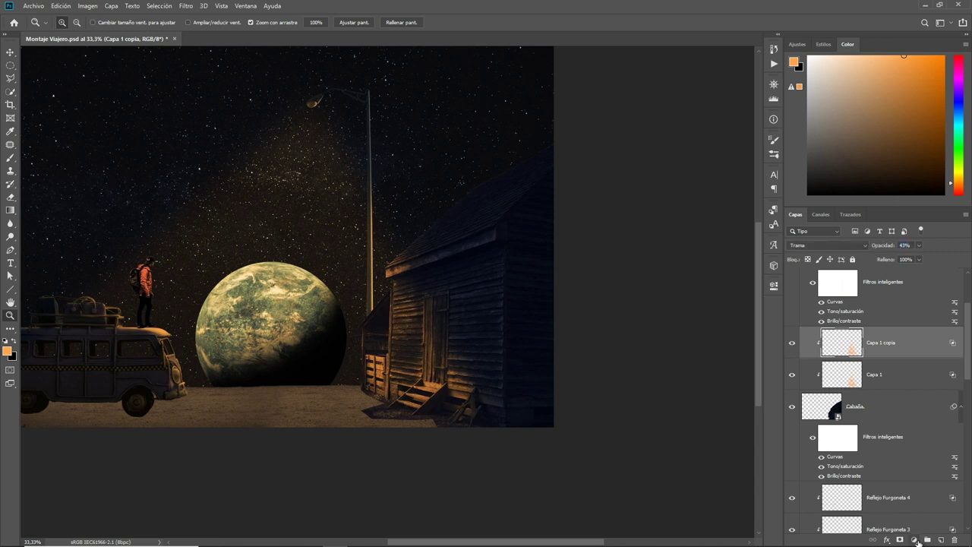
Add a Sobreexpos. lineal (Añadir) copy at 65%, then dim all three glow layers to about a quarter.
key("ctrl+j")
left_click(828, 246)
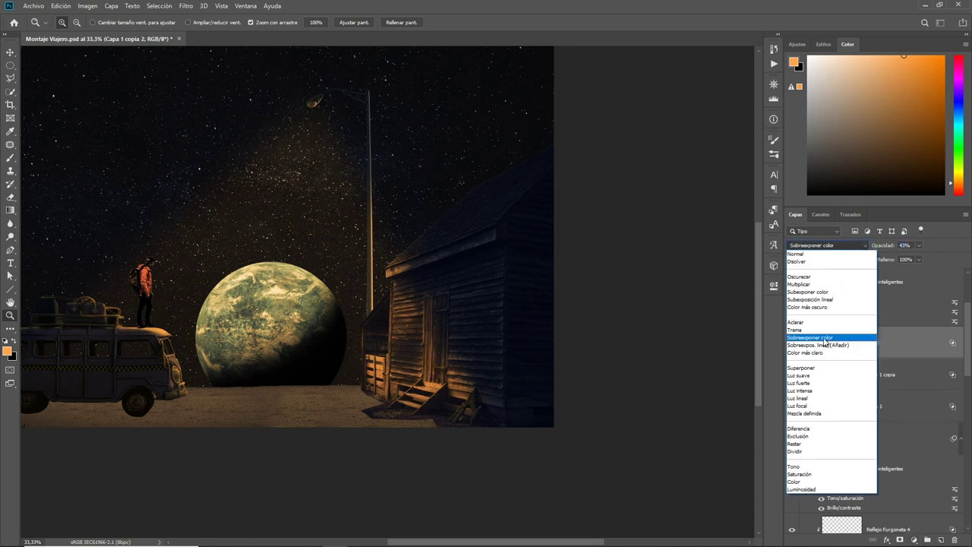
left_click(817, 369)
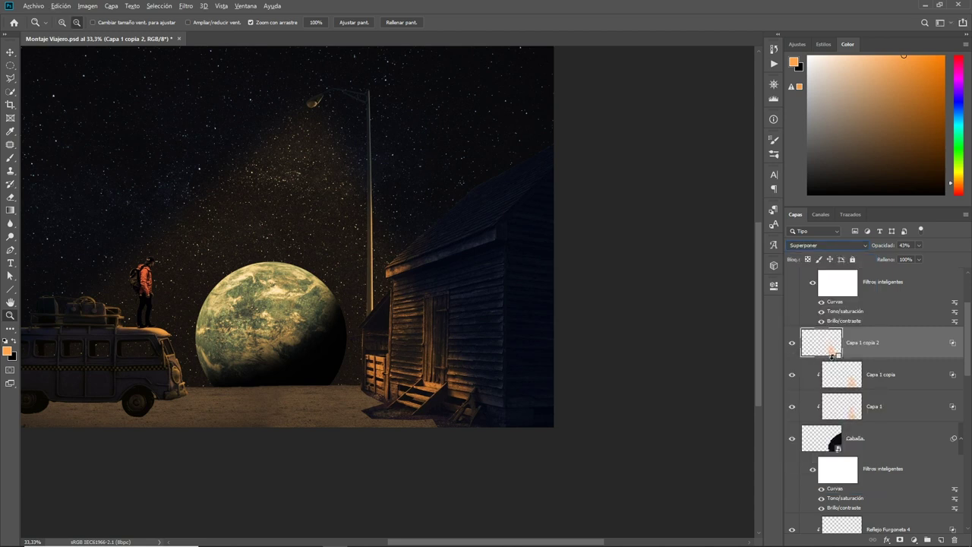
left_click(828, 245)
left_click(834, 345)
left_click(901, 245)
left_click_drag(891, 251, 886, 251)
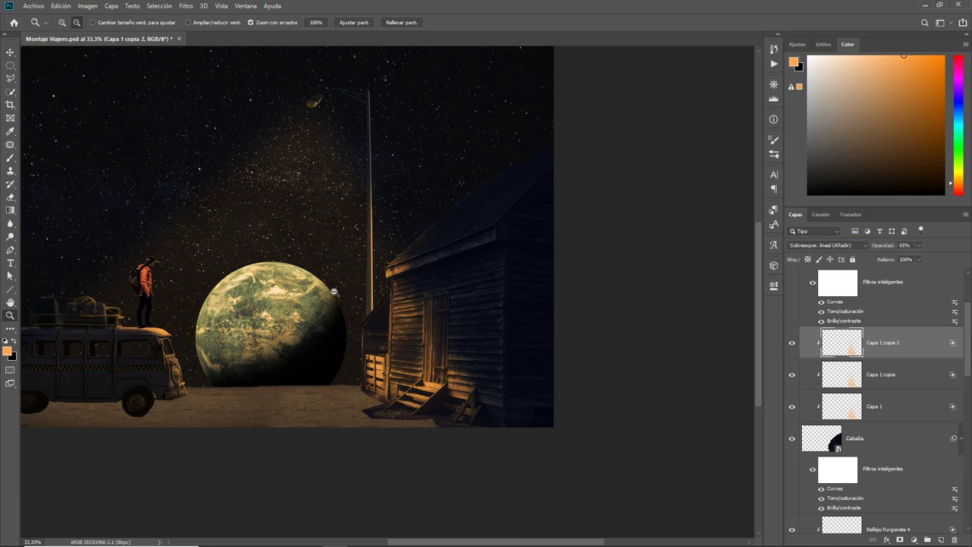
left_click(333, 292, "alt")
left_click(914, 412, "shift")
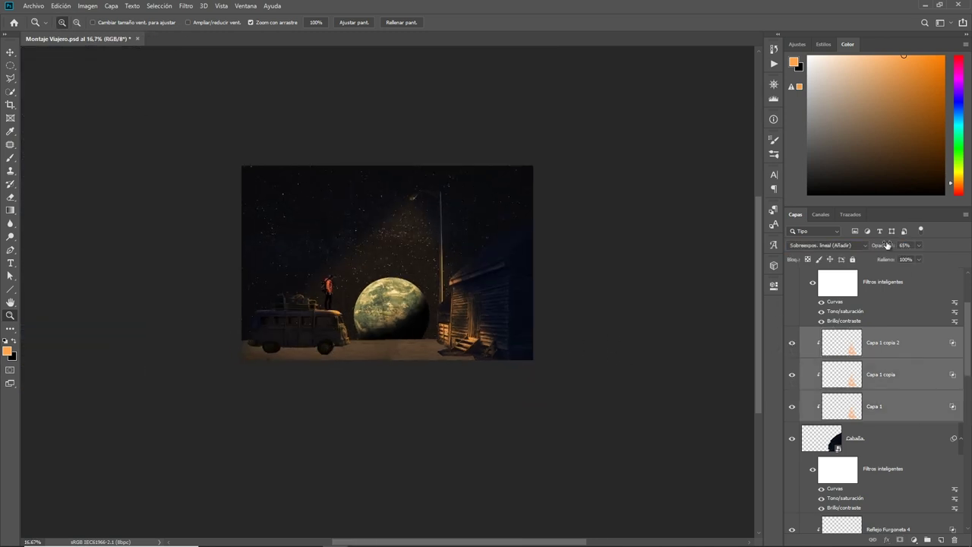
left_click_drag(883, 245, 867, 247)
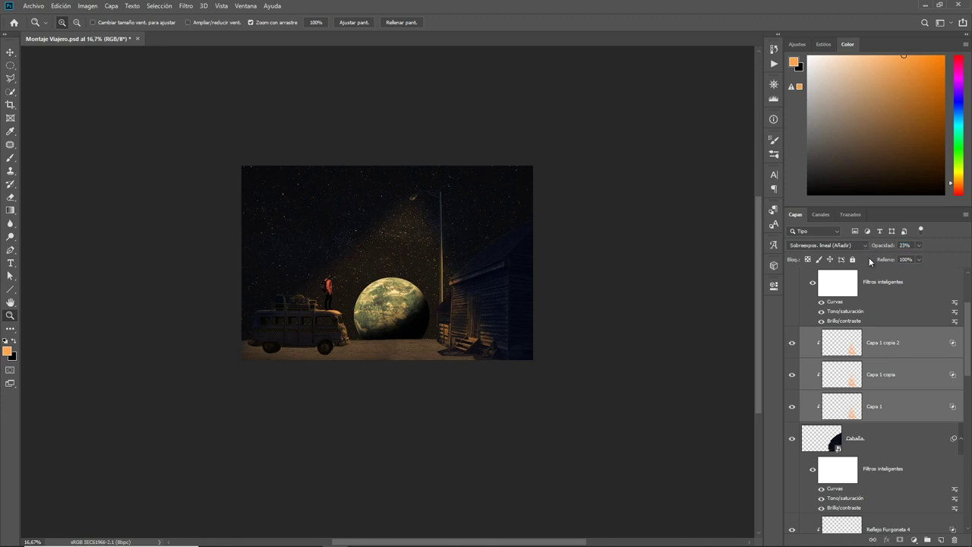
Add a new layer above Farola, zoom in on the van's rear wheel, and make black the foreground.
scroll(898, 437, "up", 3)
scroll(892, 400, "up", 3)
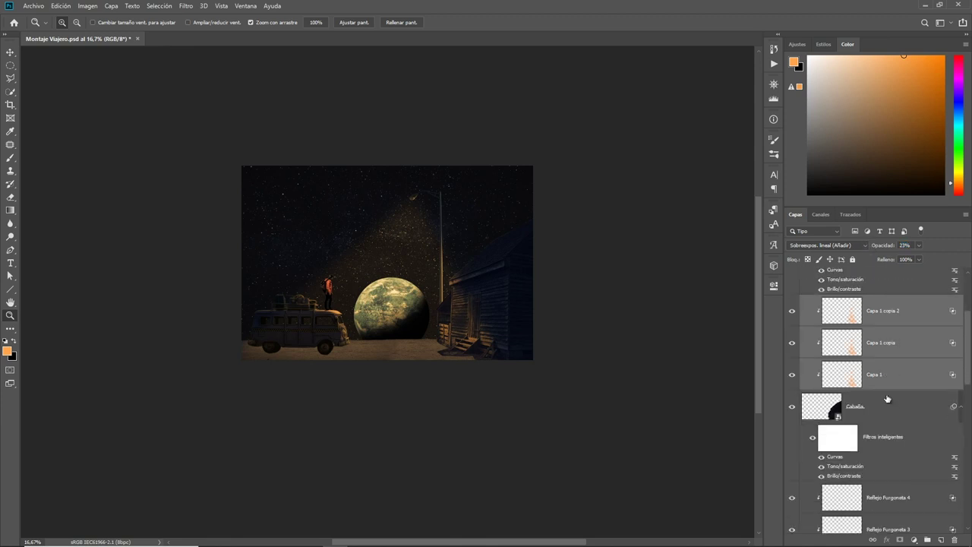
scroll(885, 399, "up", 3)
scroll(879, 400, "up", 2)
left_click(884, 370)
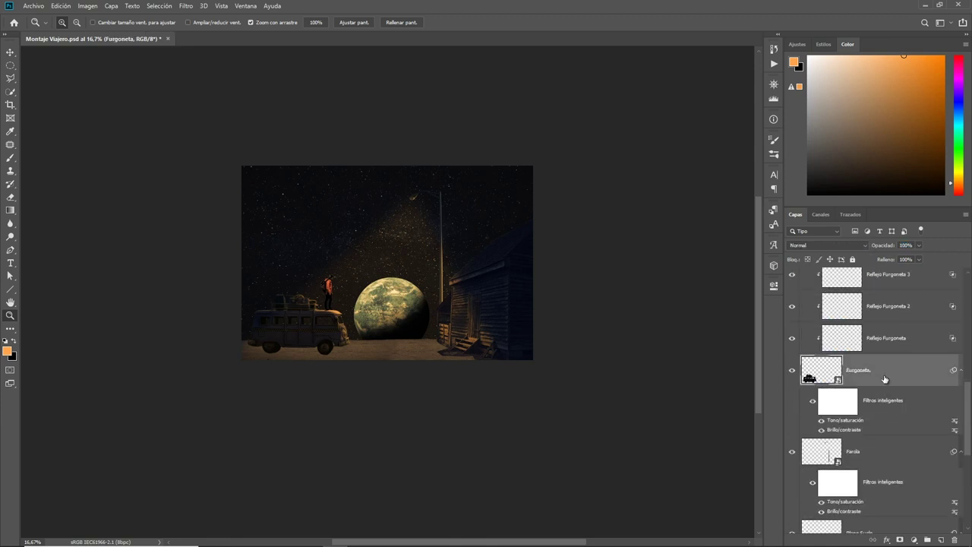
left_click(907, 447)
left_click(941, 539)
left_click_drag(250, 348, 334, 362)
left_click(10, 210)
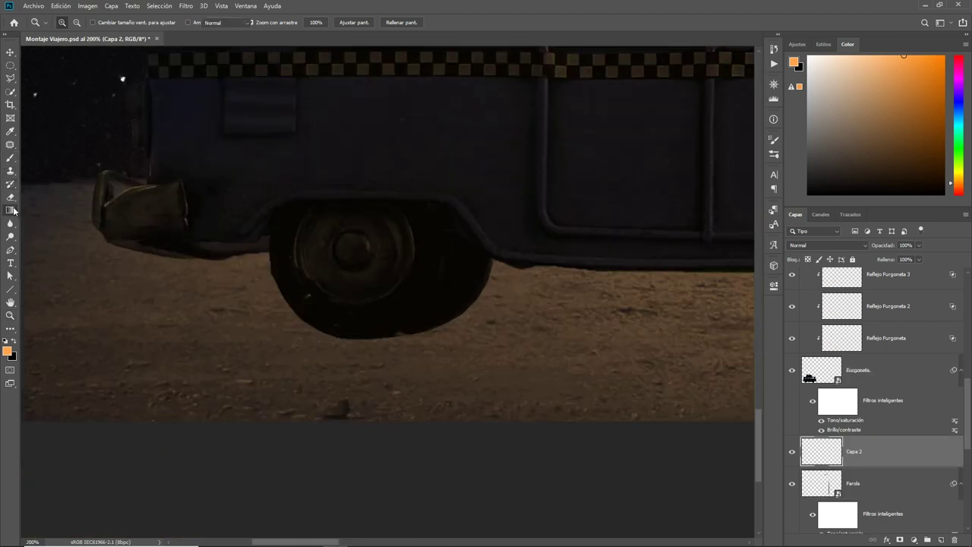
key("x")
Draw a black-to-transparent gradient beneath the rear wheel.
left_click_drag(269, 296, 402, 294)
key("ctrl+z")
left_click(128, 22)
left_click_drag(272, 310, 419, 310)
key("ctrl+z")
left_click_drag(316, 284, 406, 285)
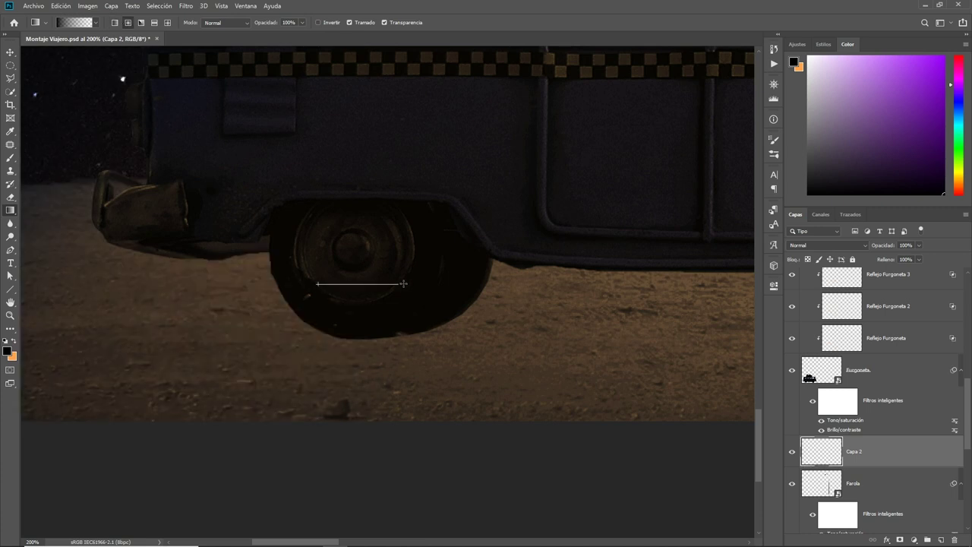
Transform the gradient into a thin, wide shadow strip under the rear wheel.
key("ctrl+t")
left_click_drag(319, 200, 319, 323)
left_click_drag(234, 346, 188, 348)
mouse_move(298, 370)
left_mouse_down()
mouse_move(301, 343)
mouse_move(340, 341)
left_mouse_up()
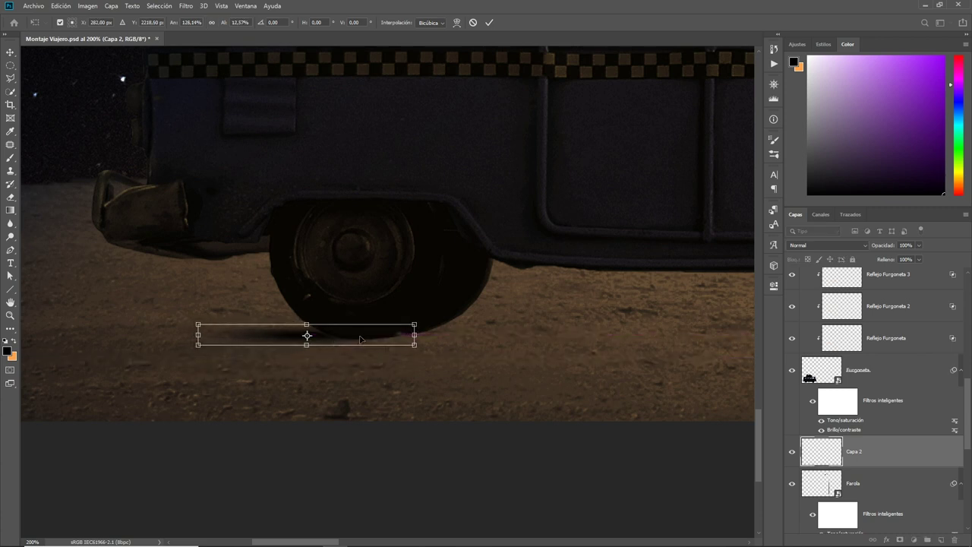
key("Return")
key("g")
Duplicate the shadow under the front wheel twice, then zoom out to the whole scene.
left_click(12, 53)
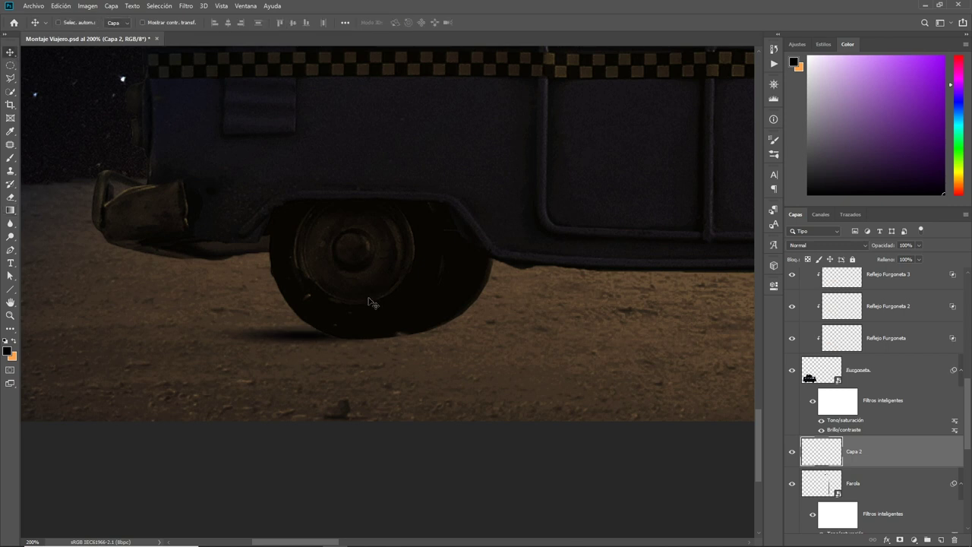
left_click_drag(334, 329, 550, 327)
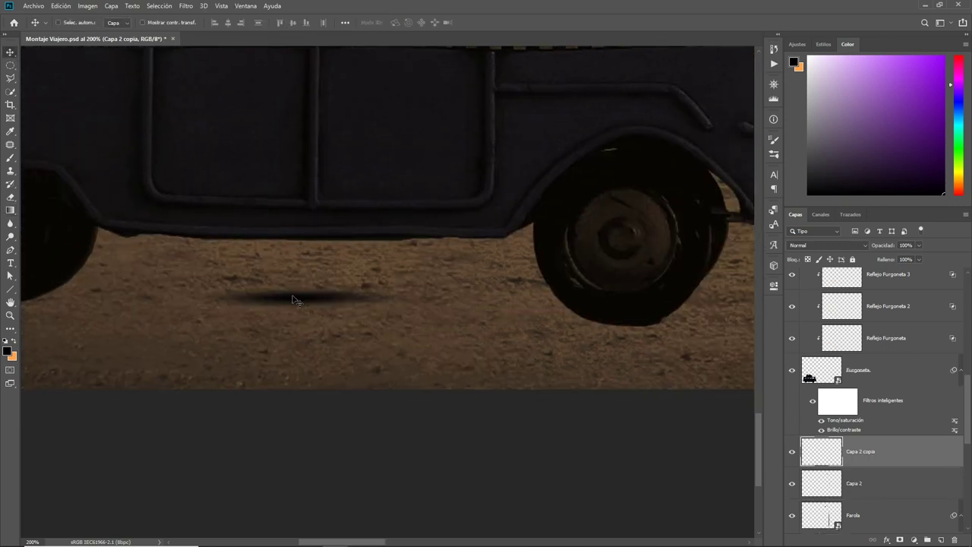
left_click_drag(550, 327, 600, 326)
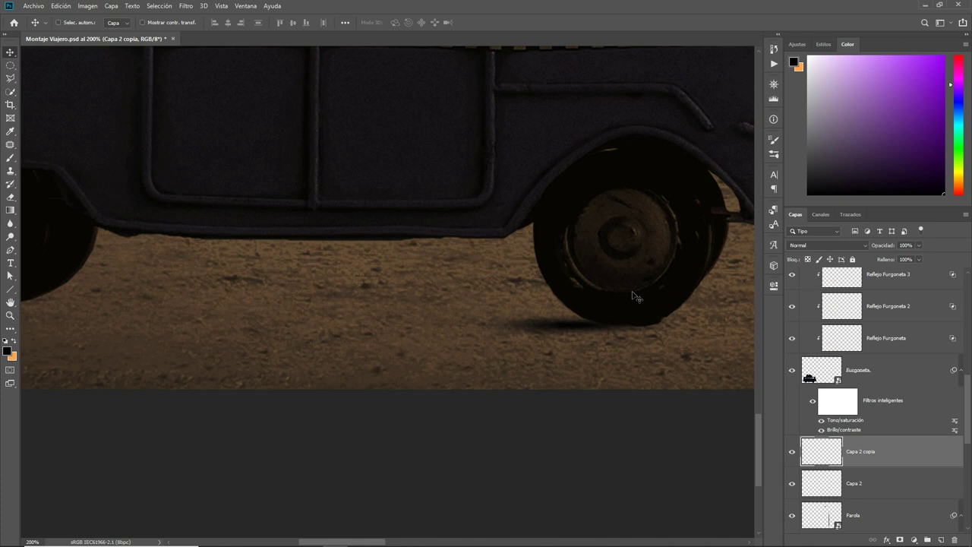
left_click_drag(579, 327, 662, 339)
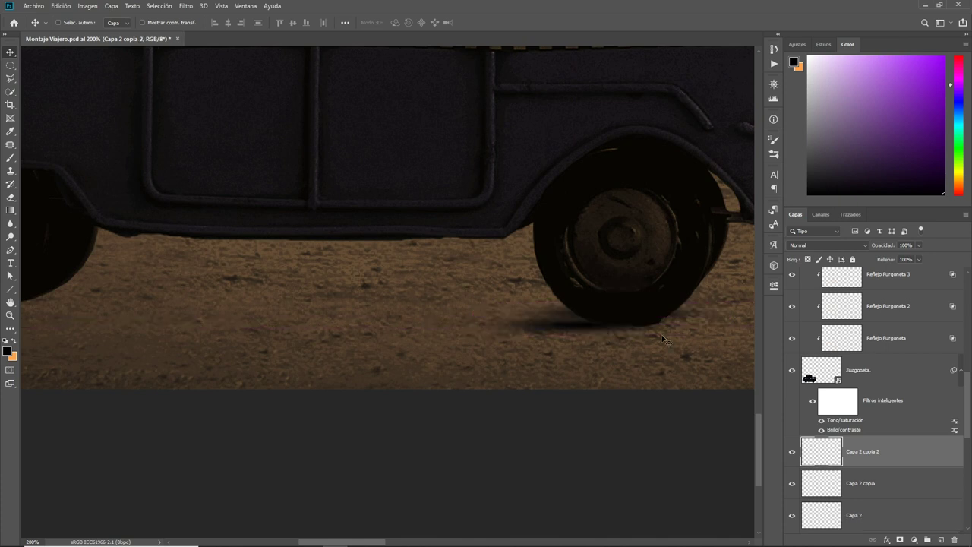
left_click(10, 315)
left_click(278, 297, "alt")
left_click(320, 278, "alt")
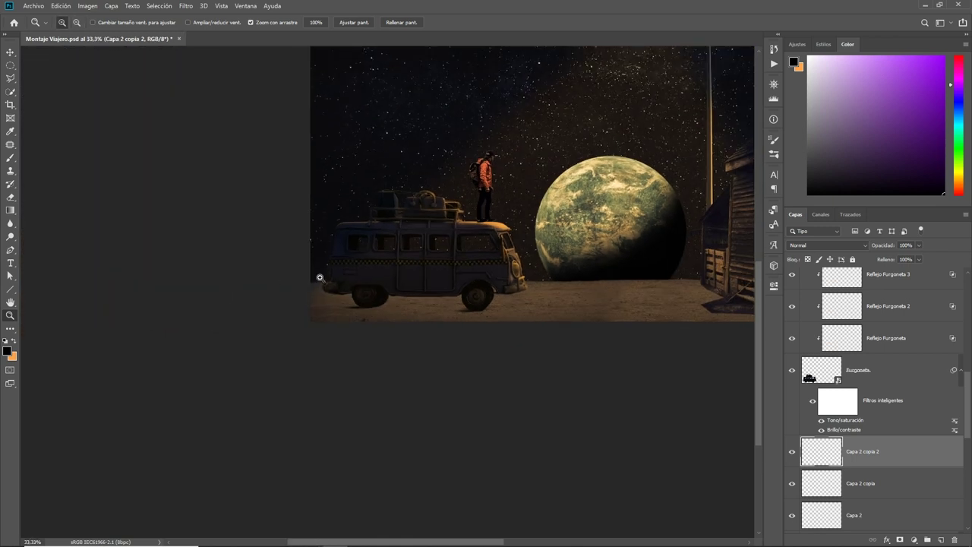
Zoom in on the van and draw a short dark gradient on a new empty layer.
left_click(441, 316)
left_click(939, 540)
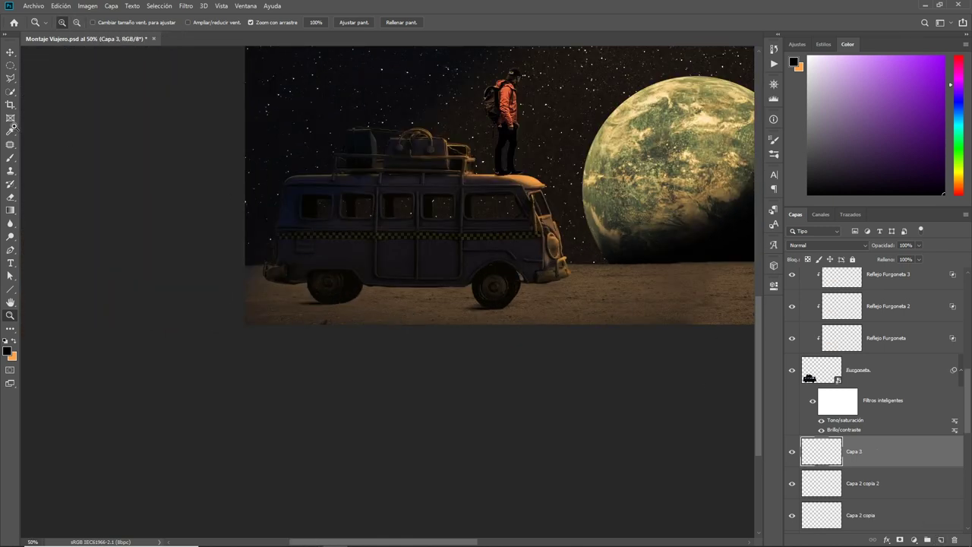
left_click(10, 210)
left_click_drag(455, 240, 461, 244)
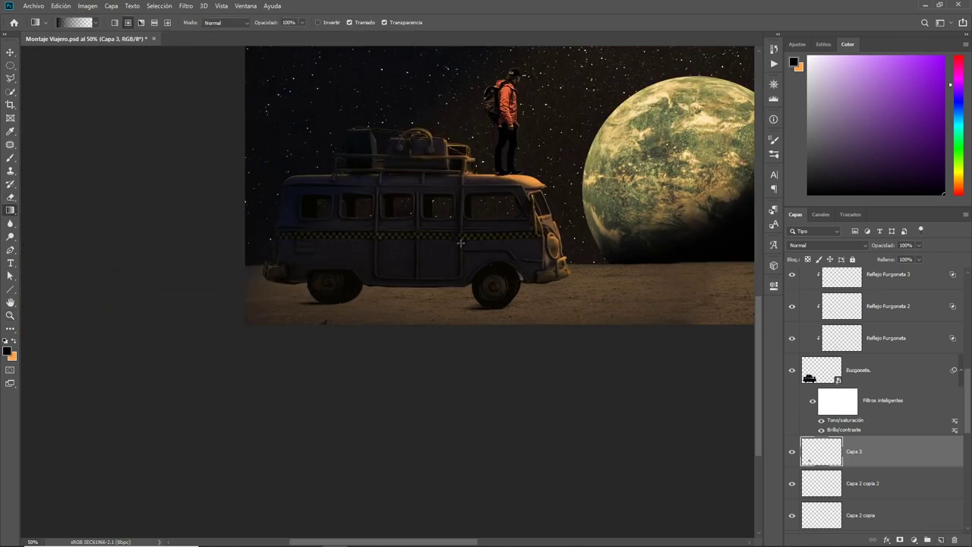
Free-transform the gradient into a flat shadow band stretched taller beneath the van's wheels.
key("ctrl+t")
mouse_move(414, 191)
left_mouse_down()
mouse_move(422, 302)
mouse_move(584, 310)
left_mouse_up()
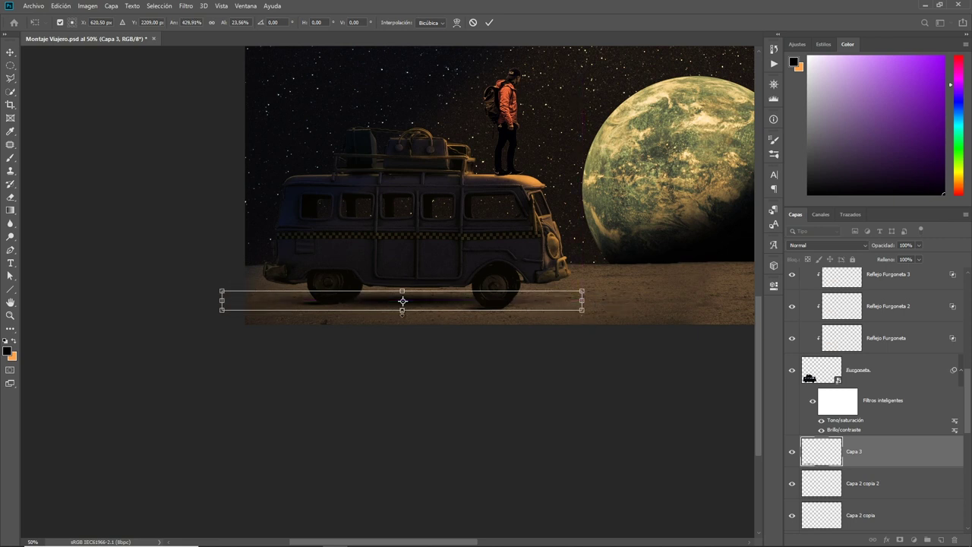
left_click_drag(402, 311, 423, 307)
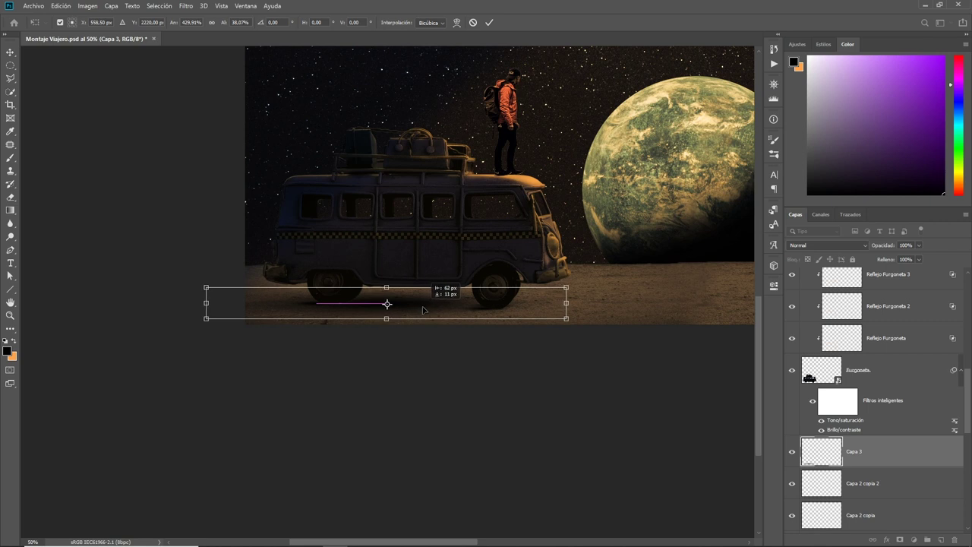
key("Return")
key("g")
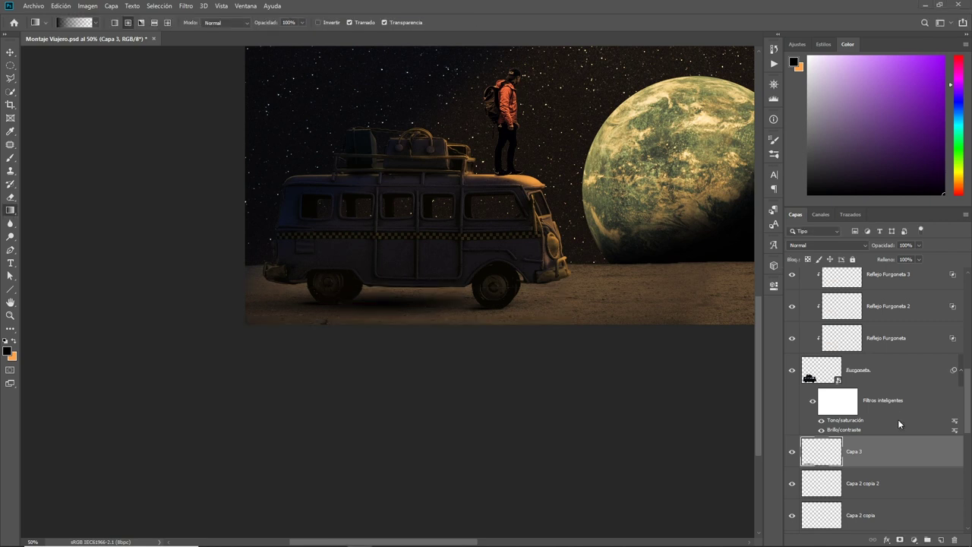
scroll(908, 459, "down", 1)
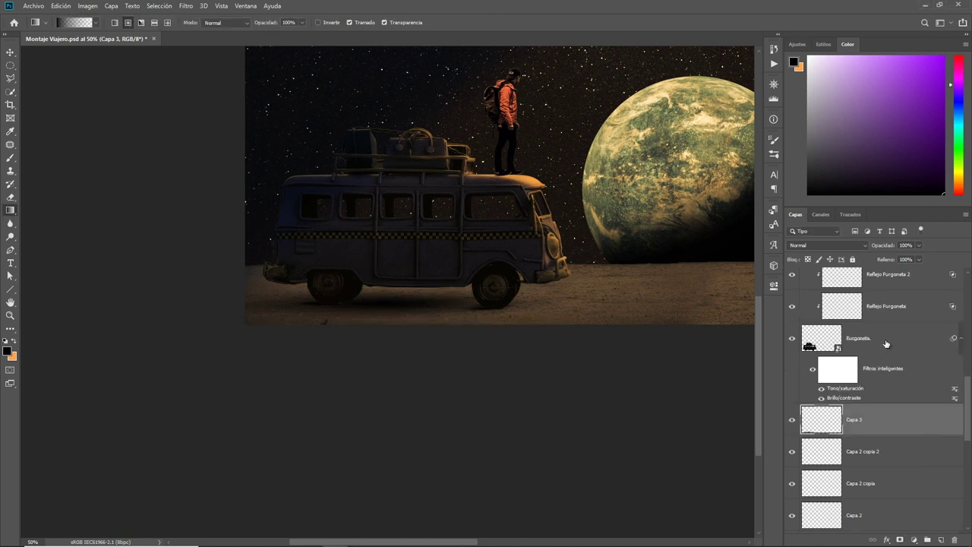
Add a gradient fill above Reflejo Furgoneta 4, adjust its angle, and clip it to the van.
left_click(886, 344)
scroll(886, 344, "up", 1)
scroll(885, 344, "up", 3)
left_click(895, 338)
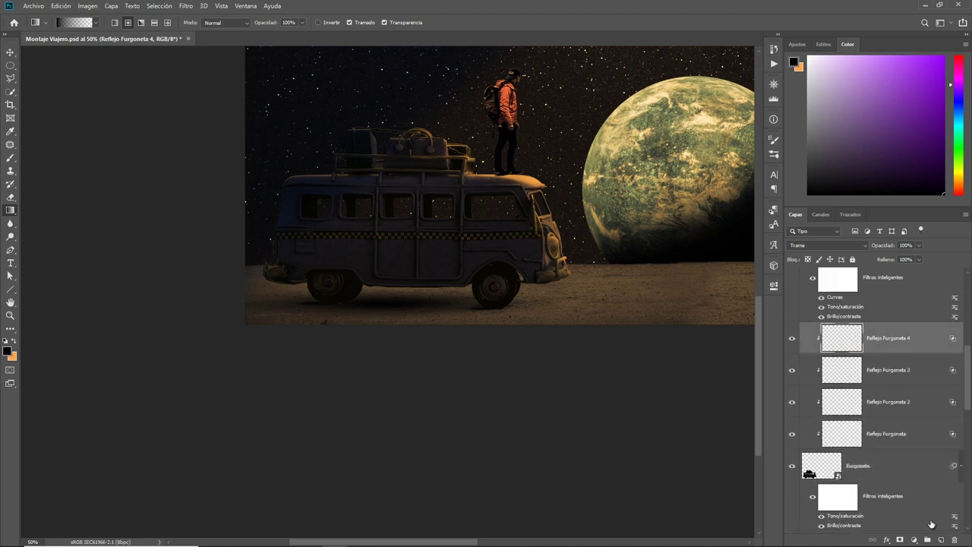
left_click(914, 539)
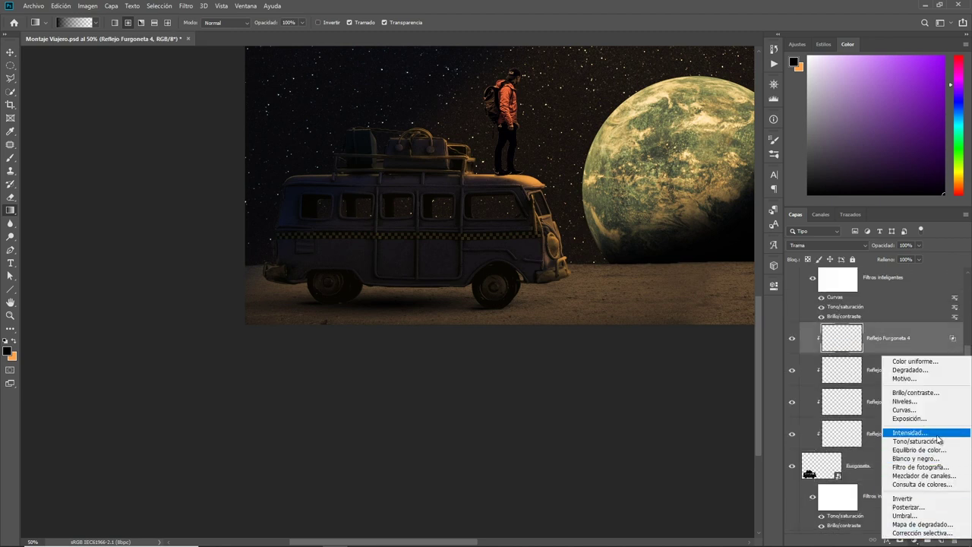
left_click(910, 370)
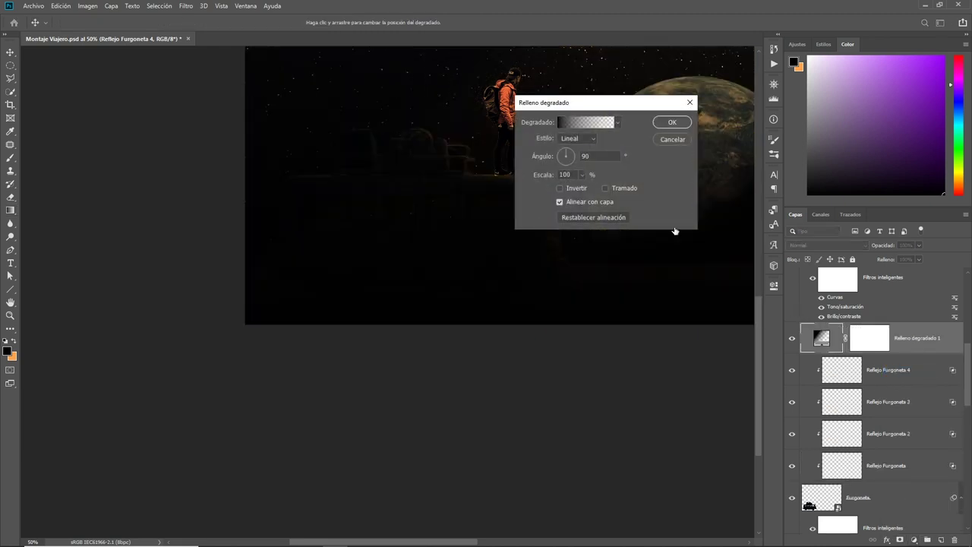
left_click(577, 151)
left_click(571, 155)
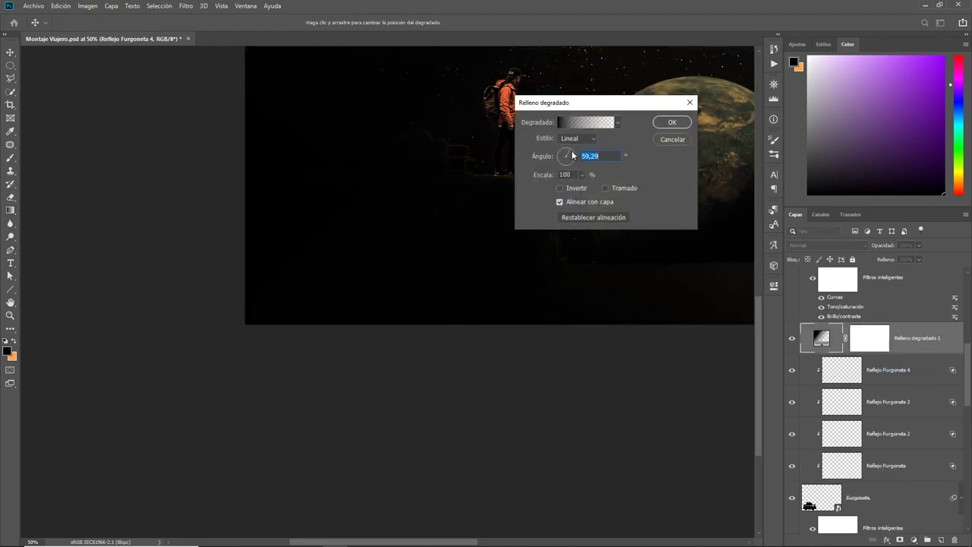
left_click(666, 123)
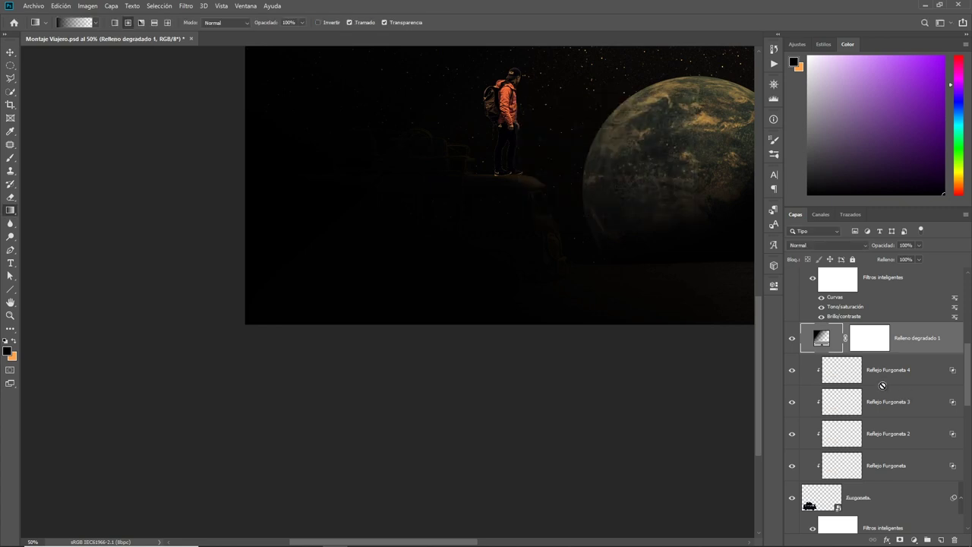
left_click(878, 354, "alt")
left_click(10, 315)
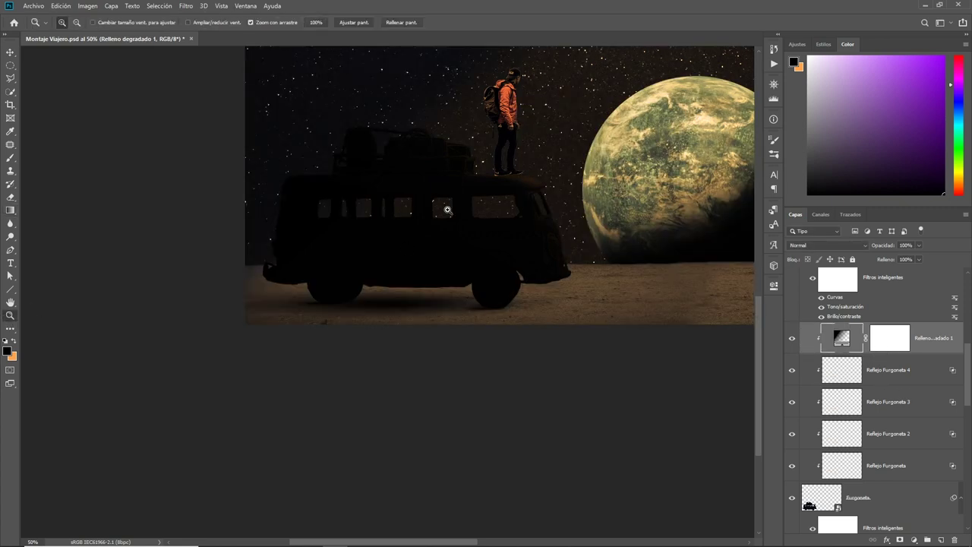
left_click(449, 211, "alt")
Tune the fill's Blend If underlying-layer sliders so the van's highlights show through, at 81% opacity.
double_click(952, 334)
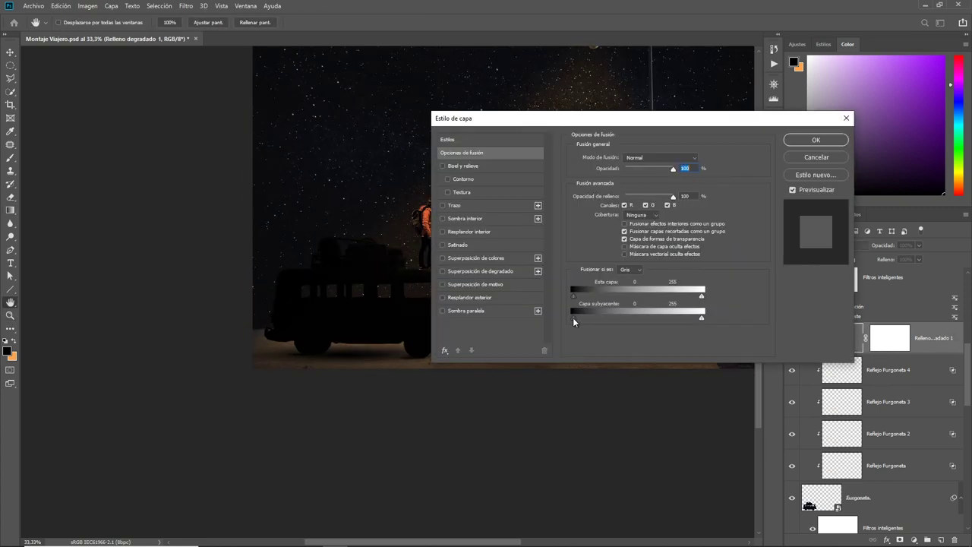
left_click_drag(676, 318, 678, 316)
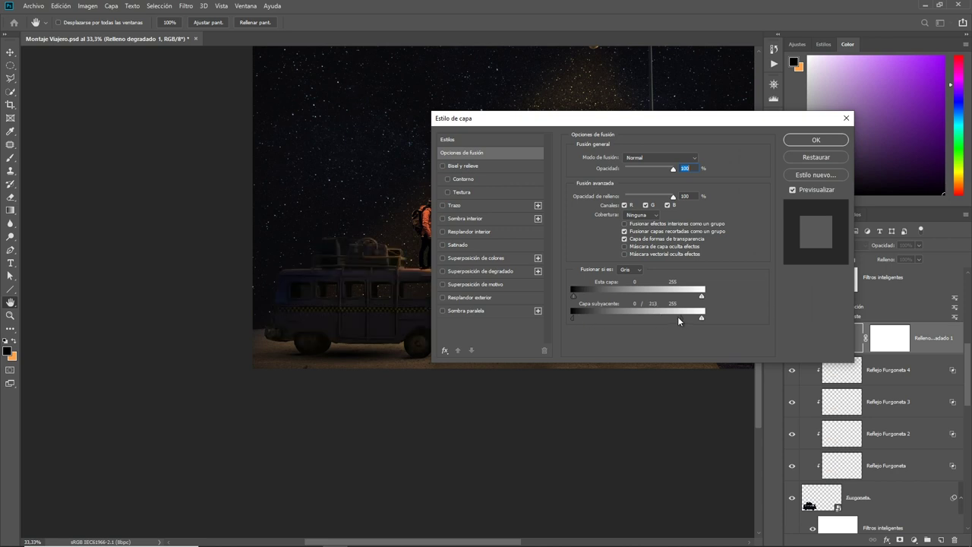
left_click_drag(641, 318, 605, 319)
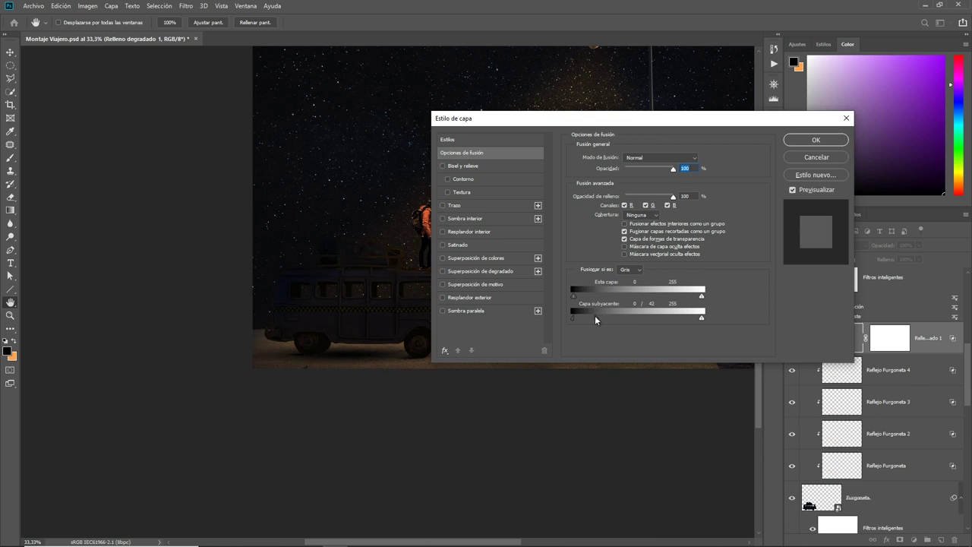
left_click_drag(595, 318, 574, 318)
left_click_drag(697, 312, 663, 321)
left_click_drag(612, 119, 707, 118)
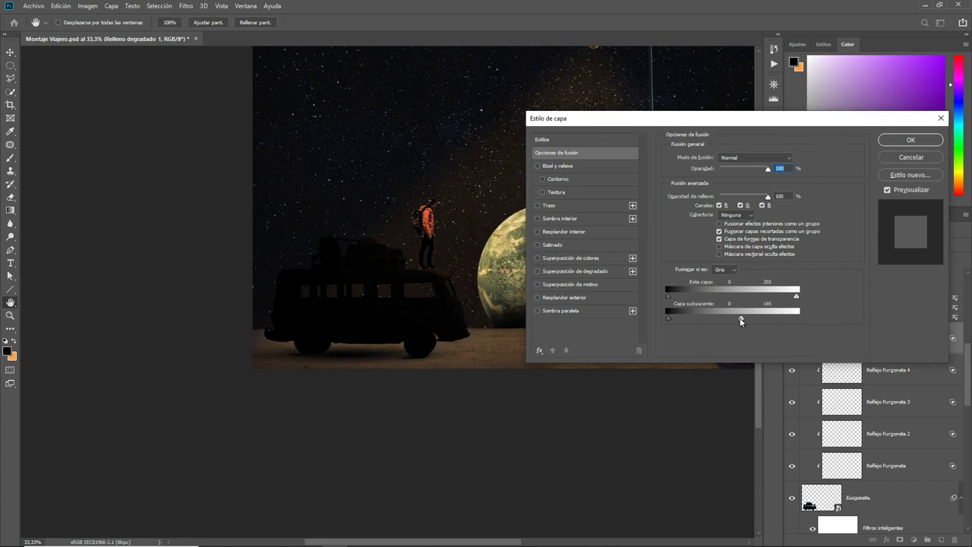
left_click_drag(705, 318, 667, 327)
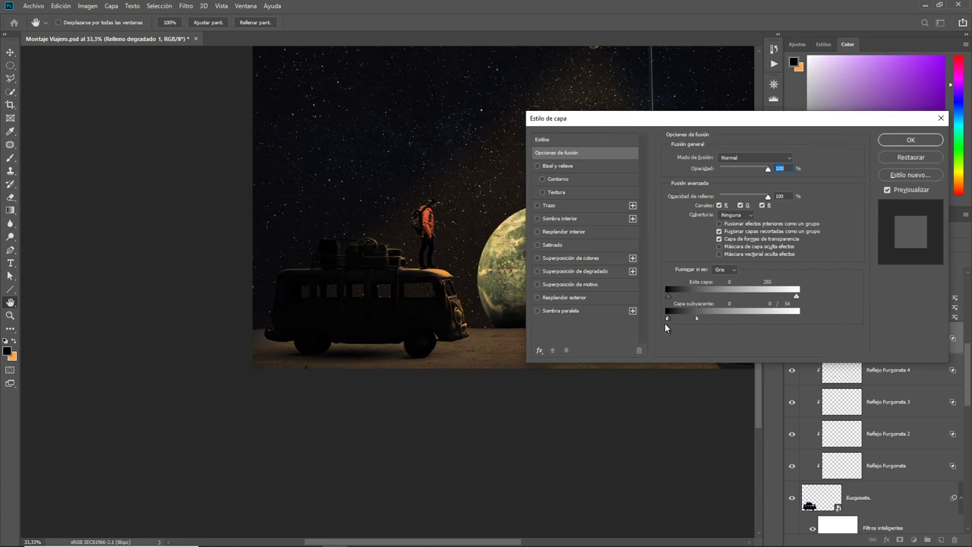
left_click(911, 139)
key("z")
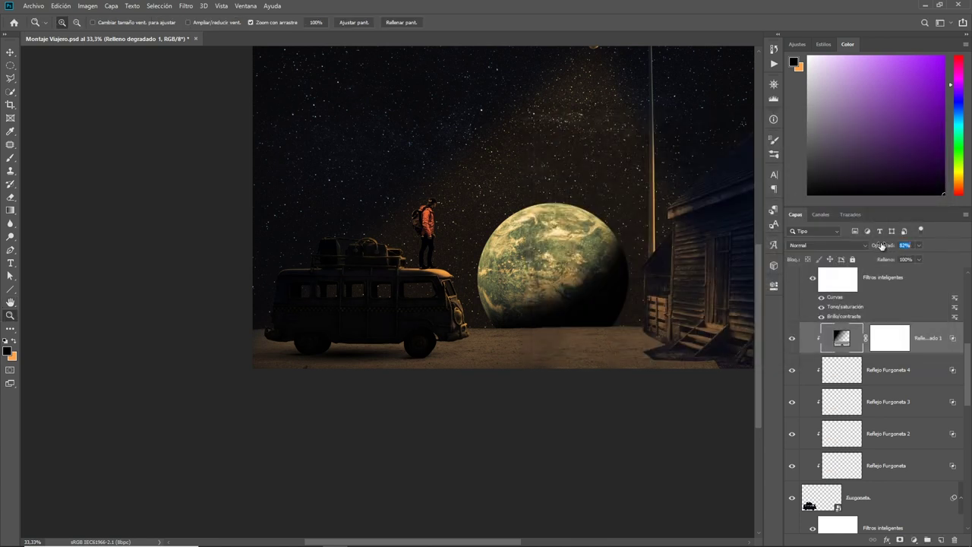
left_click(444, 273, "alt")
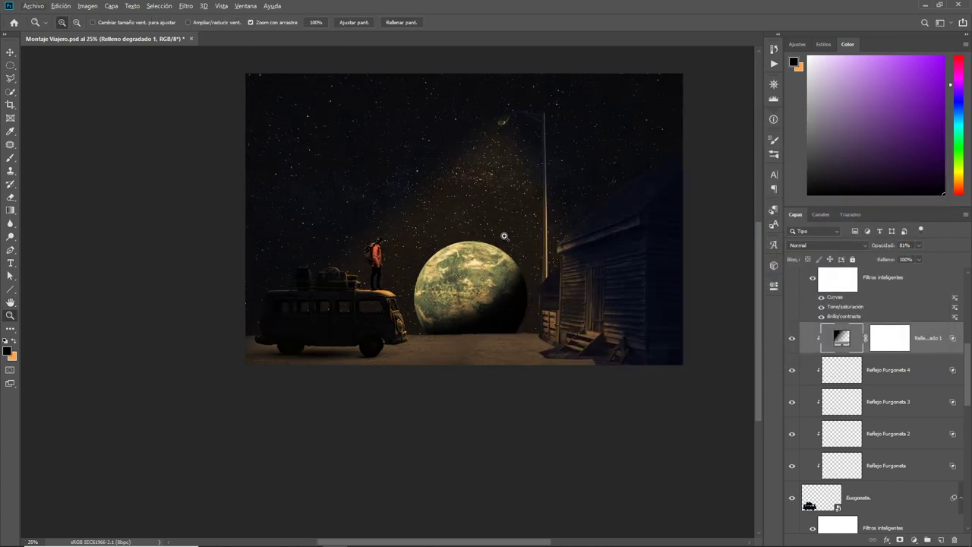
Select the first cabin glow layer, Capa 1, and rename it Resplandor Cabaña.
left_click(504, 236)
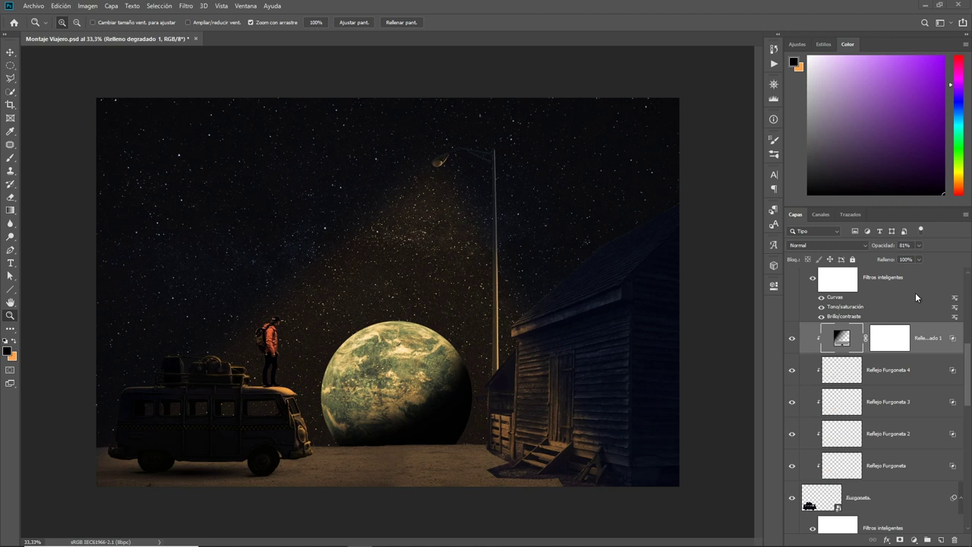
scroll(897, 439, "up", 1)
scroll(898, 342, "up", 2)
left_click(912, 348)
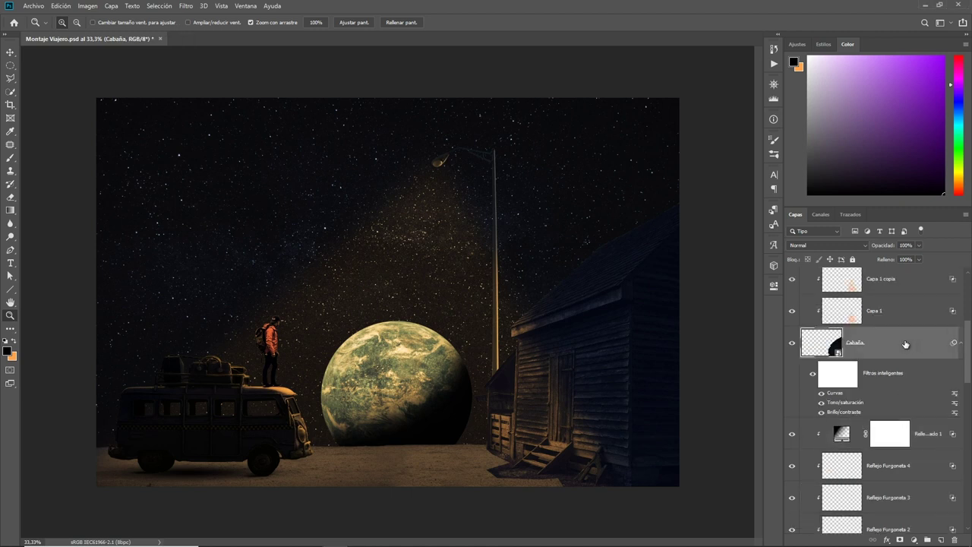
scroll(909, 330, "down", 1)
scroll(910, 330, "up", 3)
left_click(878, 376)
double_click(877, 376)
type("Resplandor Cabaña")
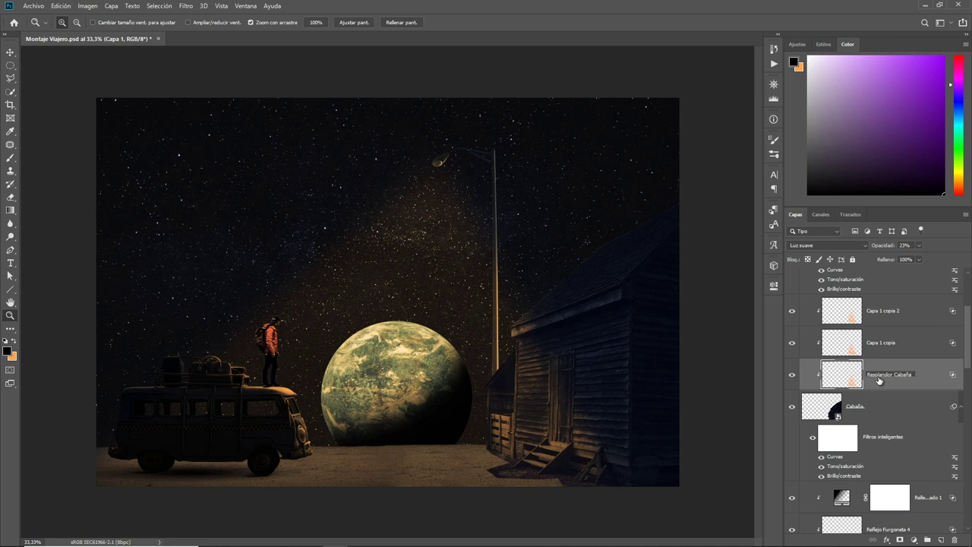
Rename Capa 1 copia and Capa 1 copia 2 to Resplandor Cabaña 2 and Resplandor Cabaña 3.
double_click(895, 346)
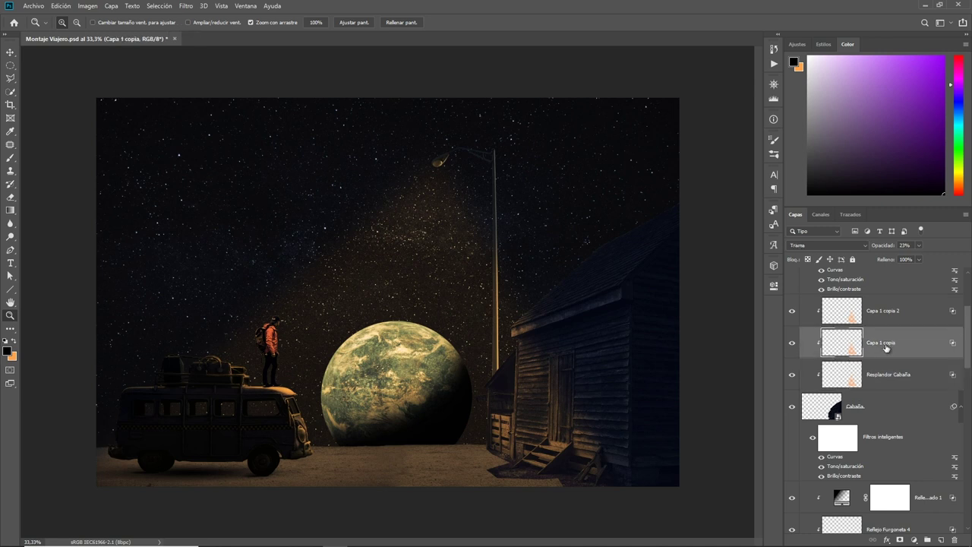
type("Resplandor Cabaña")
type(" 2")
double_click(901, 312)
type("Resp")
key("Return")
left_click(914, 540)
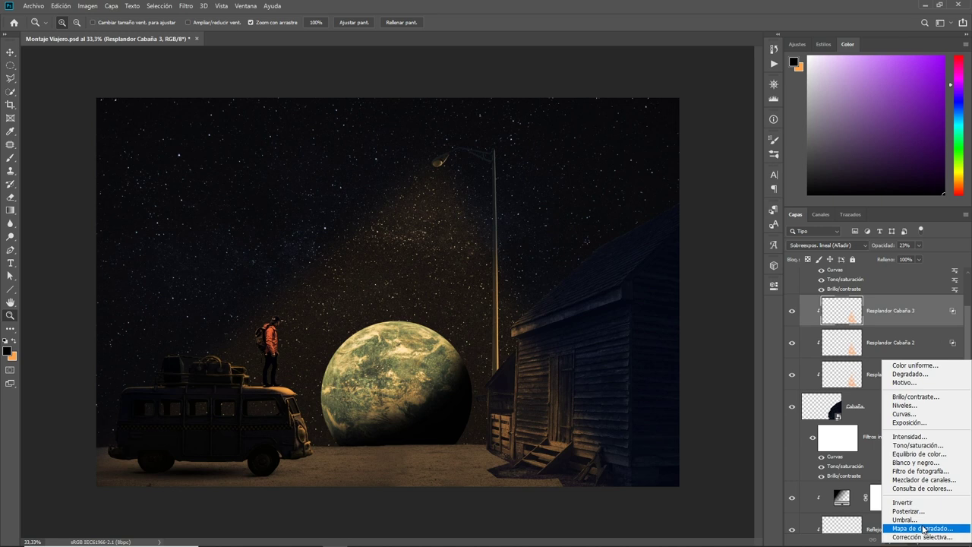
Add a gradient fill over the cabin and rotate its angle twice to the desired direction.
left_click(911, 374)
mouse_move(565, 149)
left_mouse_down()
mouse_move(555, 143)
mouse_move(578, 169)
mouse_move(581, 161)
left_mouse_up()
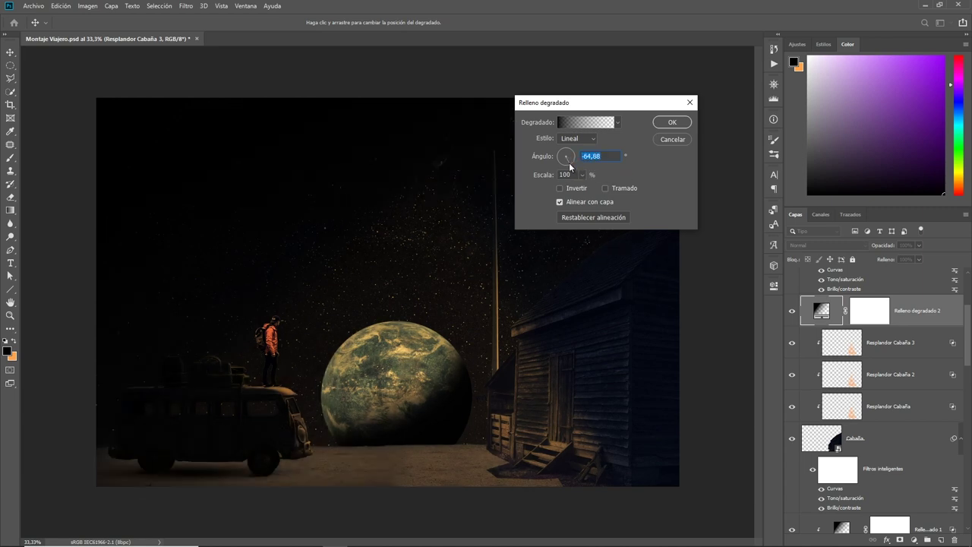
left_click(666, 124)
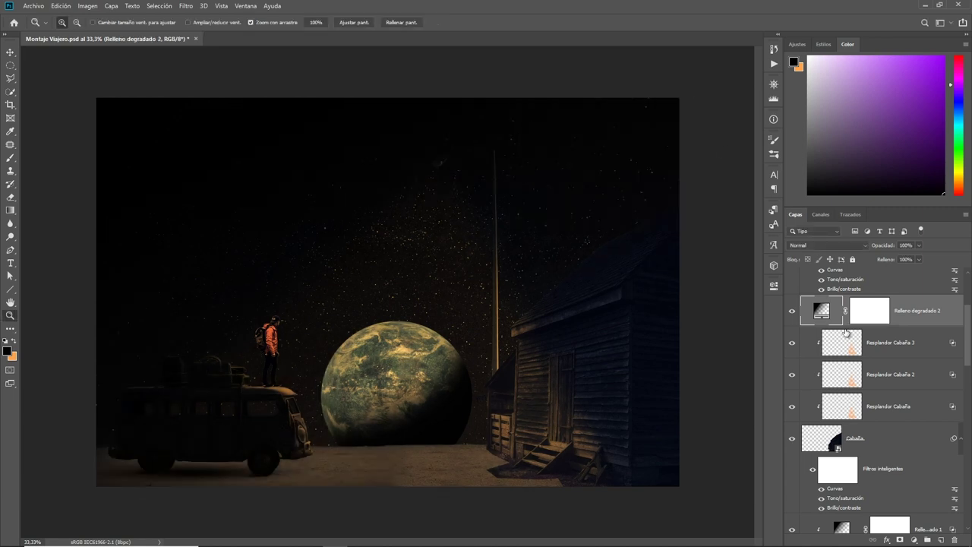
double_click(821, 310)
mouse_move(563, 157)
left_mouse_down()
mouse_move(557, 152)
mouse_move(564, 156)
left_mouse_up()
left_click(672, 122)
key("z")
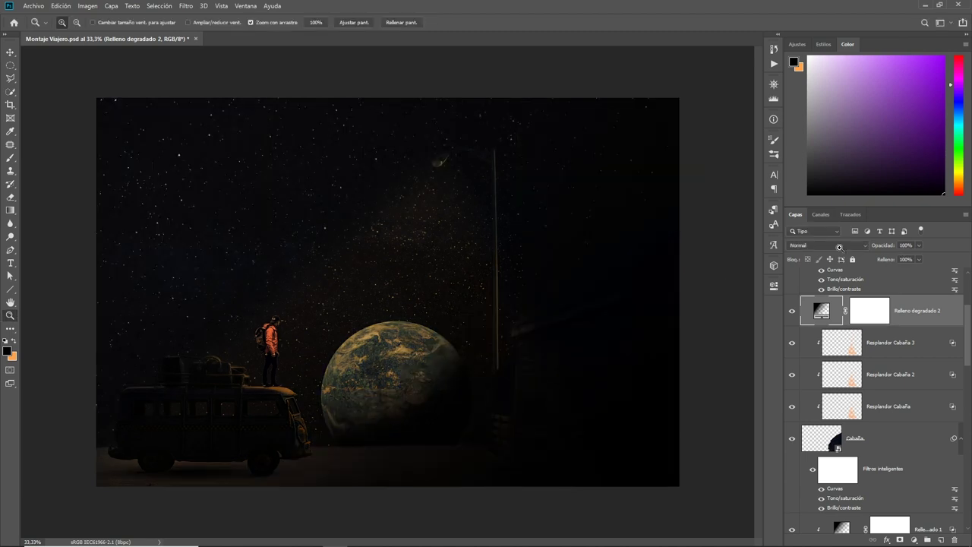
Lower the fill's Blend If underlying white slider so the lamp and cabin's lit parts show through.
double_click(946, 321)
left_click_drag(796, 317, 775, 318)
left_click_drag(630, 117, 740, 106)
mouse_move(848, 306)
left_mouse_down()
mouse_move(787, 310)
mouse_move(797, 307)
left_mouse_up()
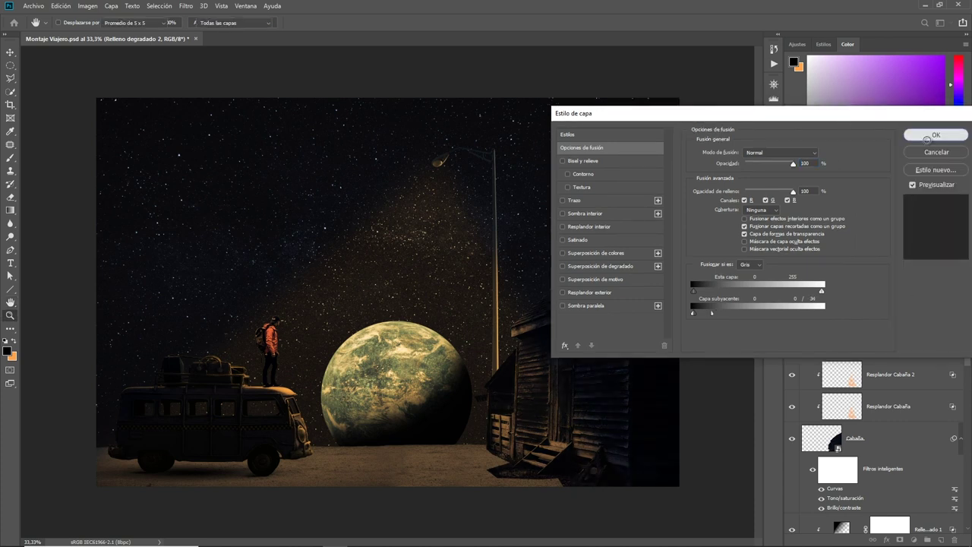
left_click(934, 134)
Set the three cabin glow layers to 41% opacity.
left_click(897, 343)
left_click(908, 406, "shift")
left_click_drag(877, 251, 885, 249)
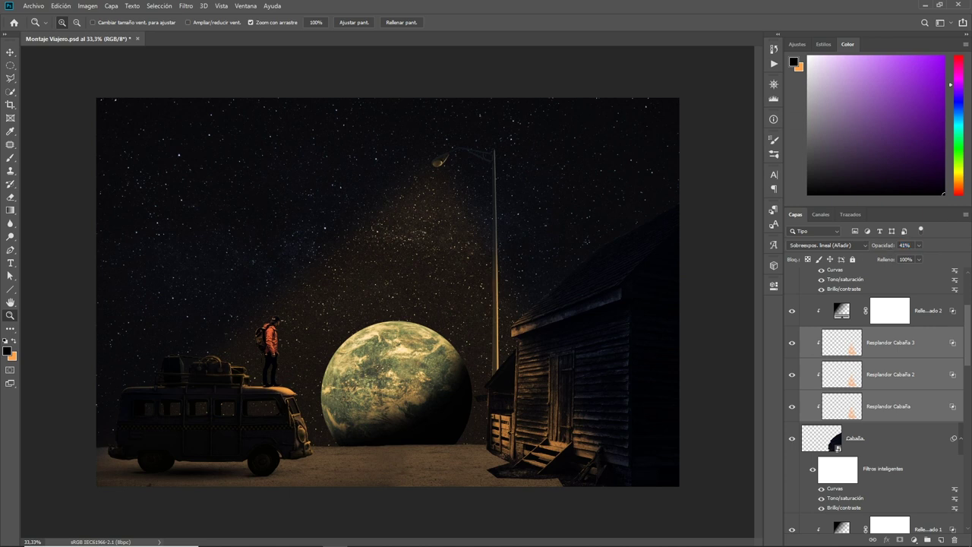
left_click_drag(968, 345, 969, 474)
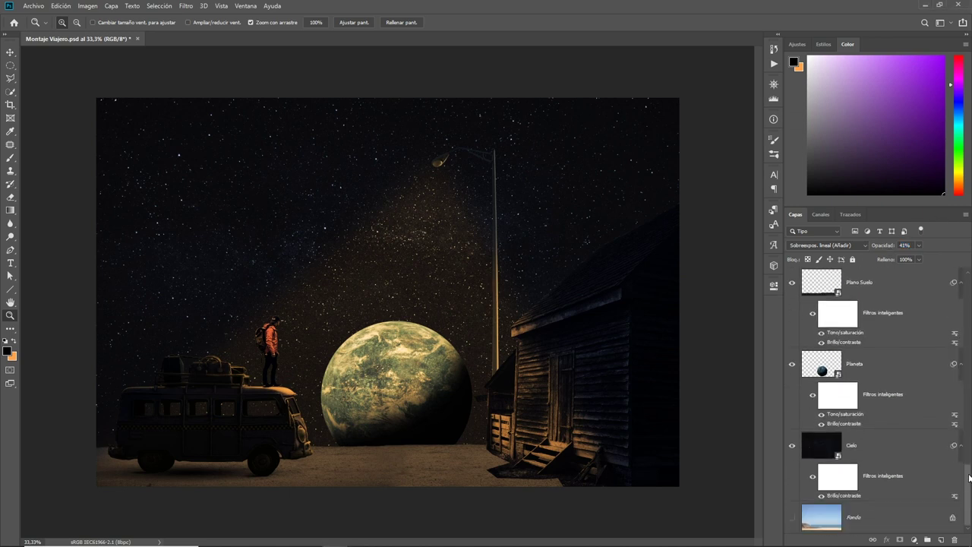
Add a black Solid Color fill above Plano Suelo and fill an oval in its mask.
scroll(967, 468, "up", 2)
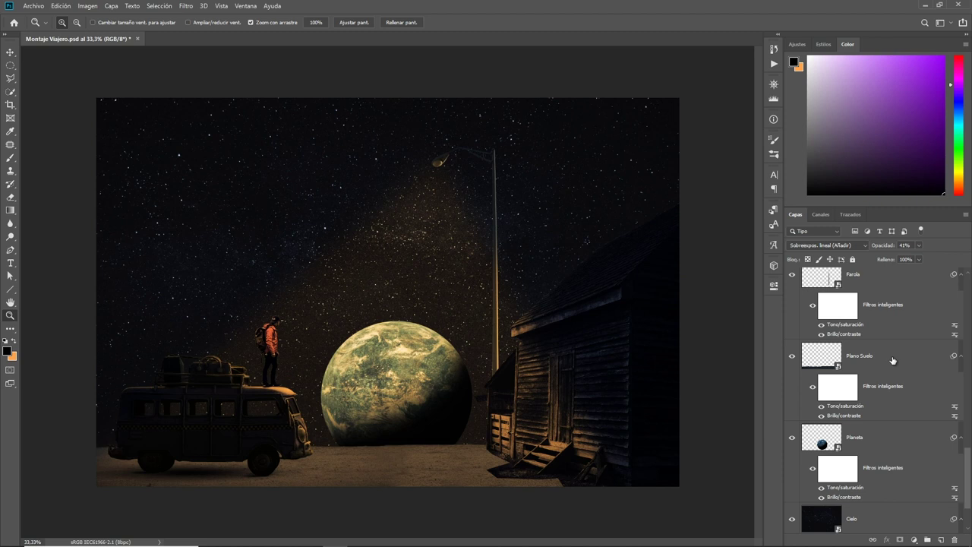
left_click(894, 360)
left_click(915, 539)
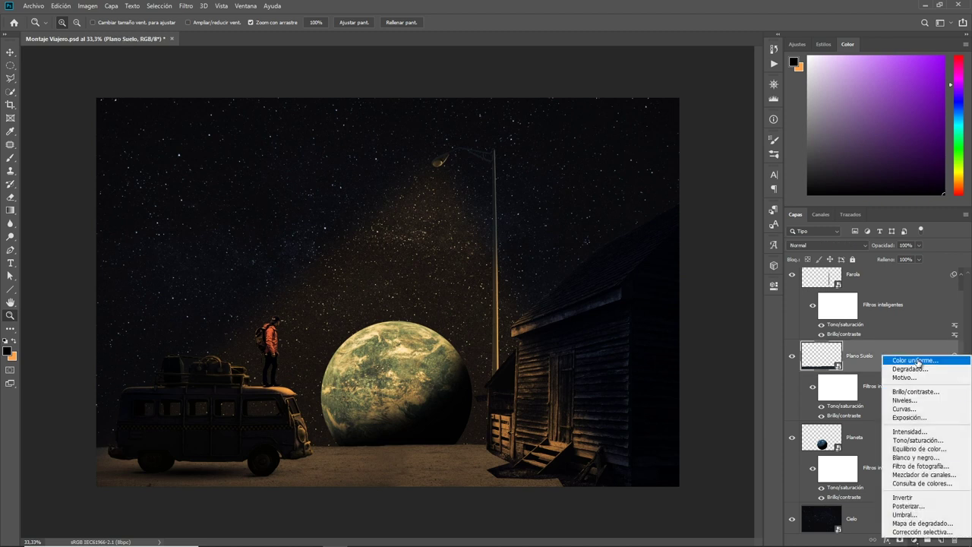
left_click(917, 360)
left_click(897, 251)
left_click(9, 67)
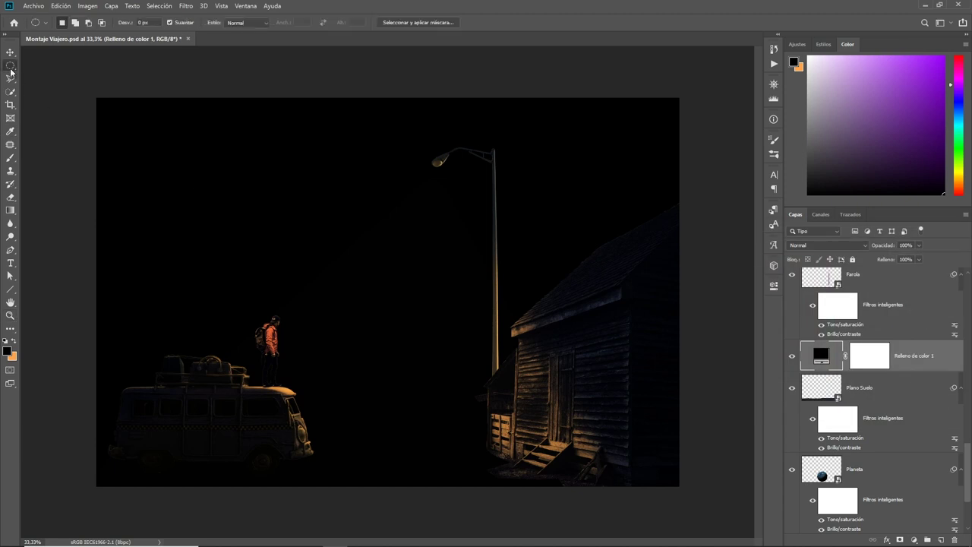
left_click_drag(384, 265, 471, 328)
left_click(881, 362)
key("alt+BackSpace")
key("alt+d")
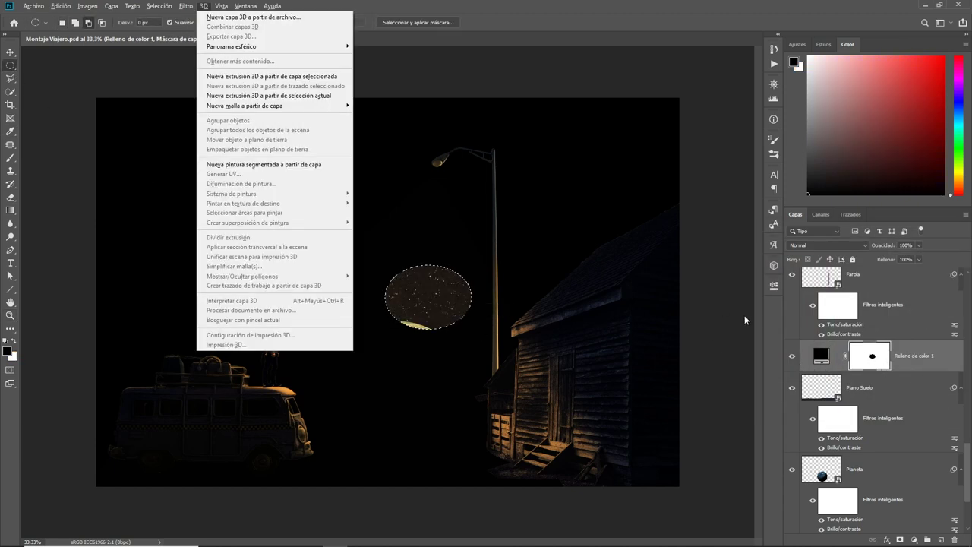
left_click(881, 362)
Free-transform the oval mask into a wide, flat band lying across the ground.
key("ctrl+t")
left_click_drag(383, 297, 253, 298)
left_click_drag(524, 298, 570, 298)
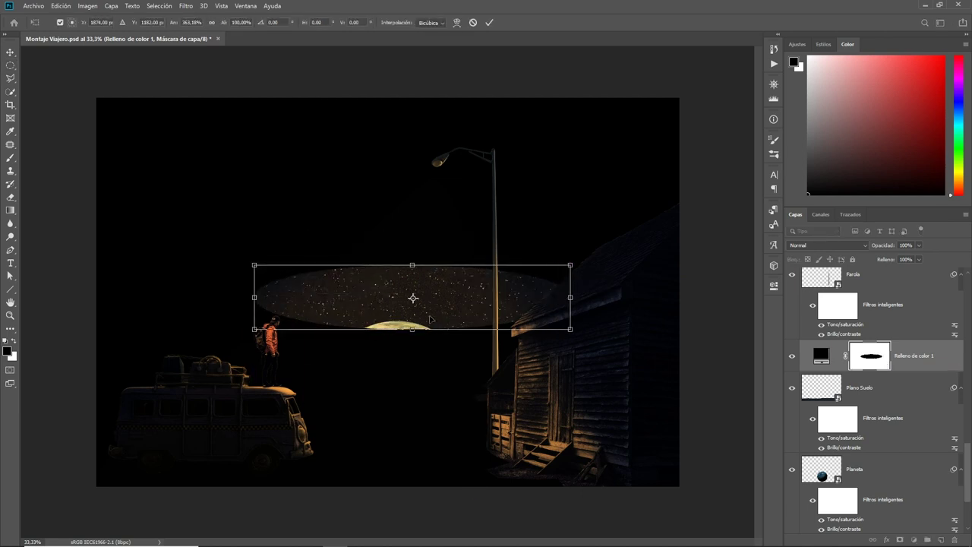
left_click_drag(430, 319, 402, 483)
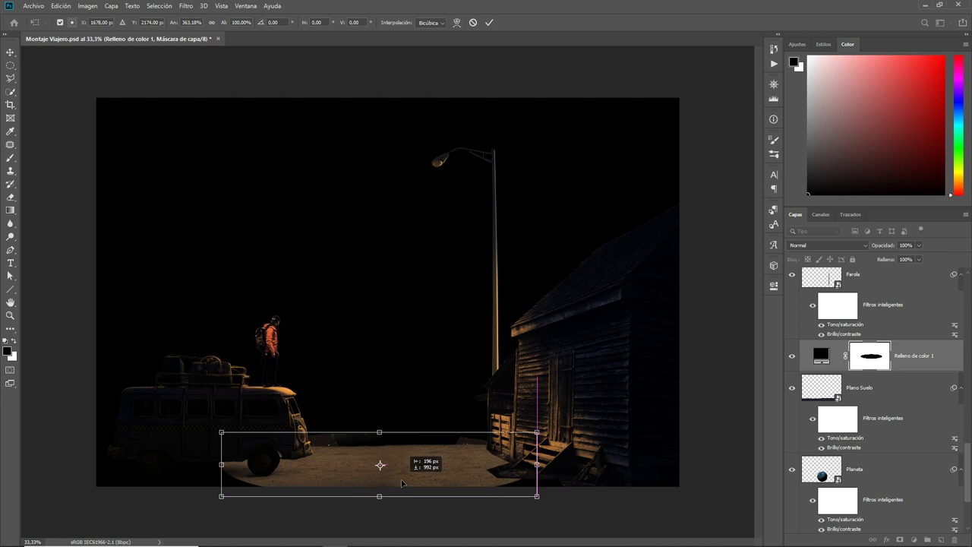
left_click_drag(537, 464, 565, 465)
left_click_drag(221, 465, 199, 464)
left_click_drag(382, 432, 382, 443)
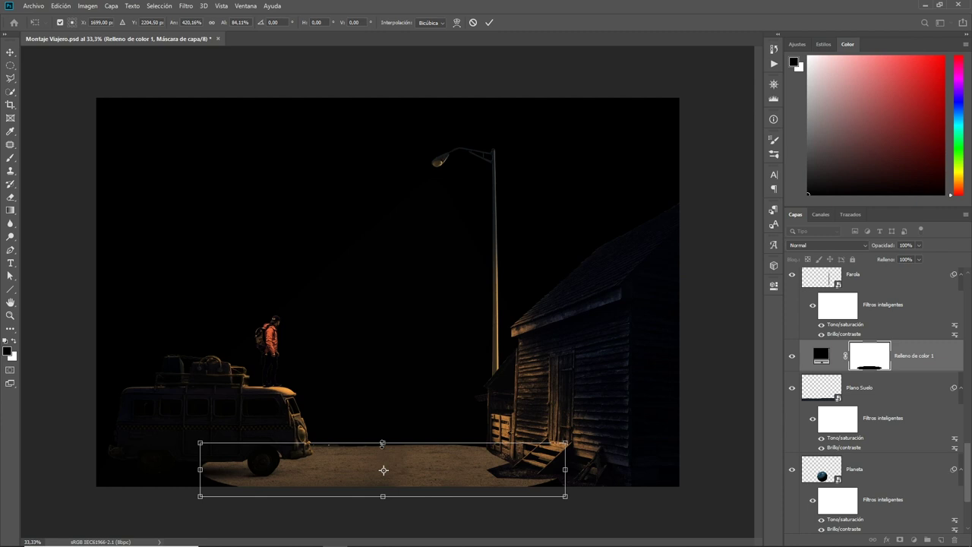
key("Return")
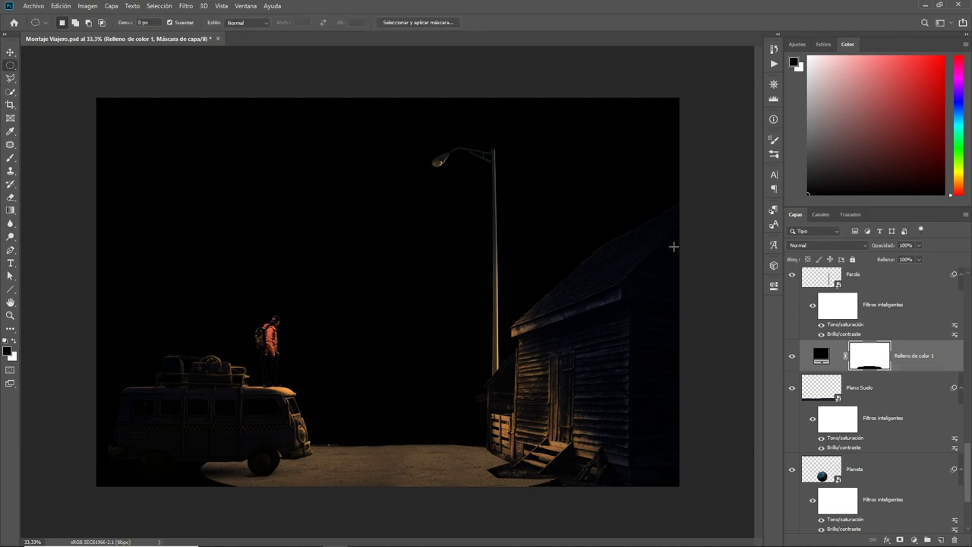
left_click(186, 6)
left_click(187, 7)
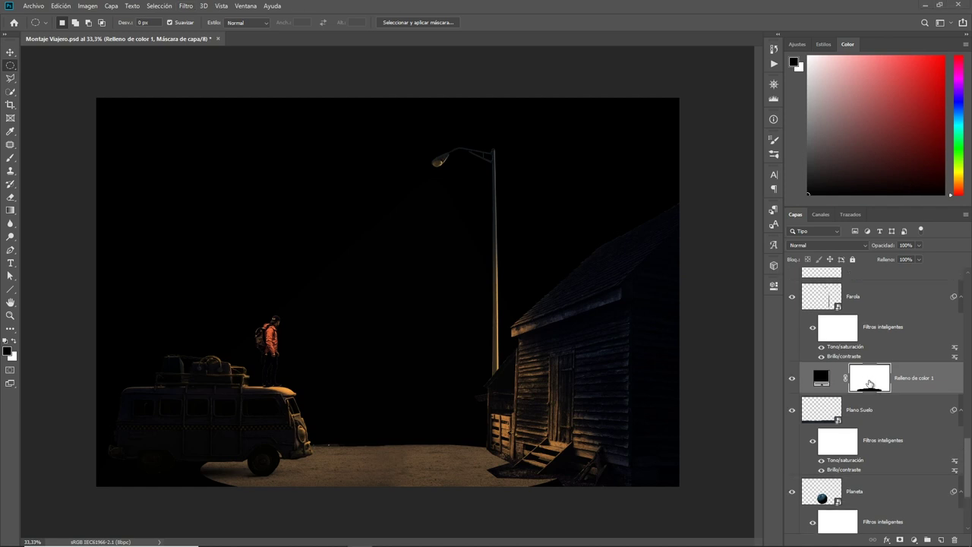
Feather the mask to 156.8 px, clip the fill to Plano Suelo, and set 82% opacity.
key("alt+ctrl+r")
left_click(900, 531)
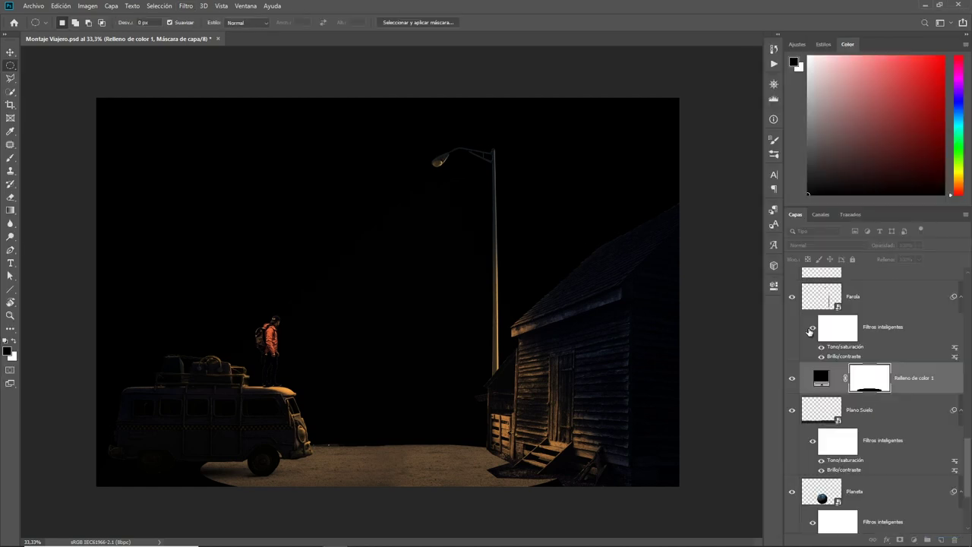
left_click(775, 287)
left_click_drag(625, 383, 693, 383)
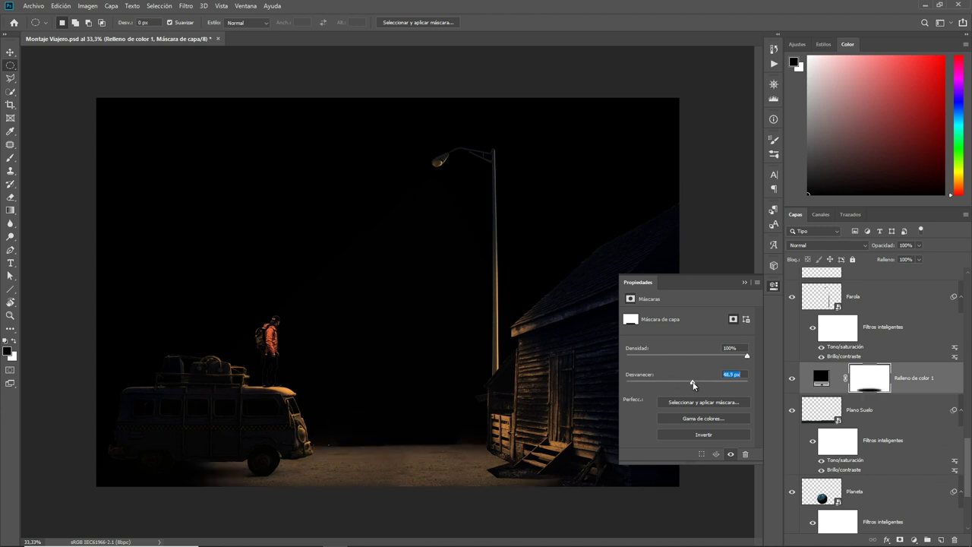
left_click_drag(696, 386, 718, 386)
left_click(774, 285)
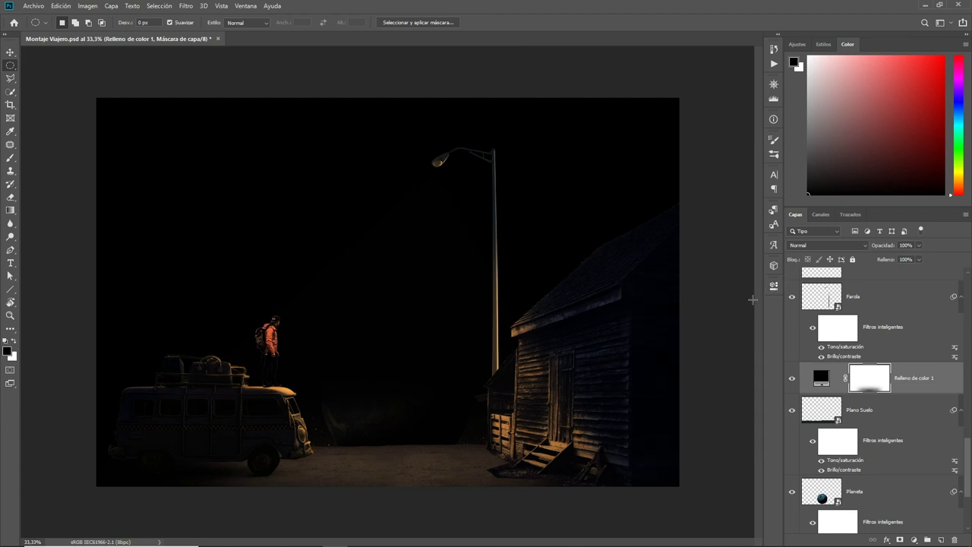
left_click(833, 395, "alt")
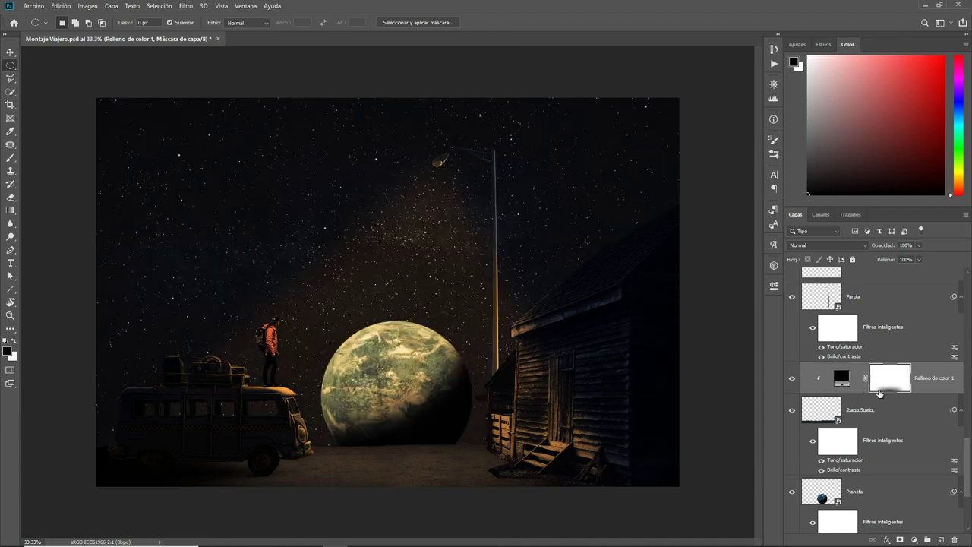
left_click_drag(889, 246, 883, 251)
scroll(866, 435, "up", 3)
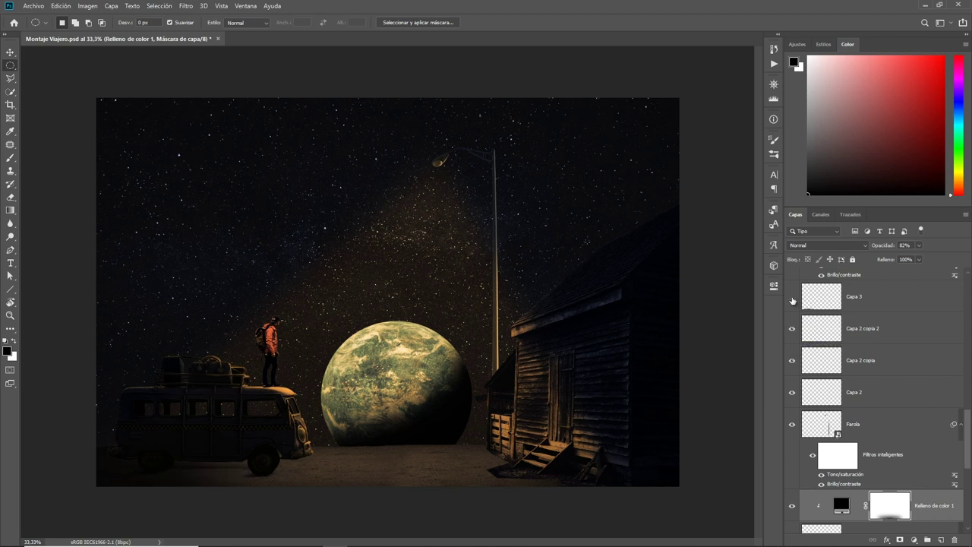
Rename Capa 2 and Capa 2 copia to Sombra Furgo and Sombra Furgo 2.
left_click(857, 394)
double_click(855, 392)
type("Sombra F")
type("arol")
key("shift+Tab")
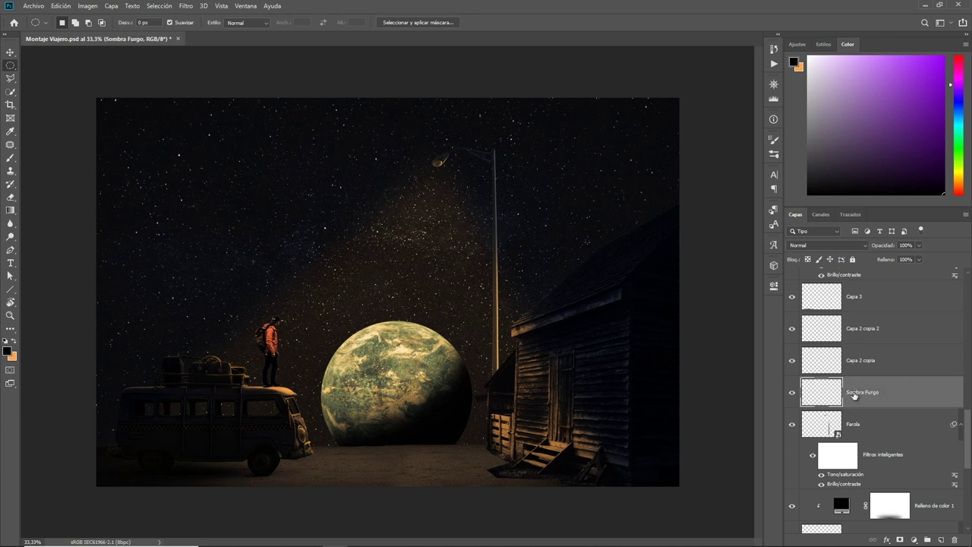
type("Sombra Furgo 2")
key("Return")
Rename Capa 2 copia 2 and Capa 3 to Sombra Furgo 3 and Sombra Furgo 4.
double_click(872, 329)
type("S")
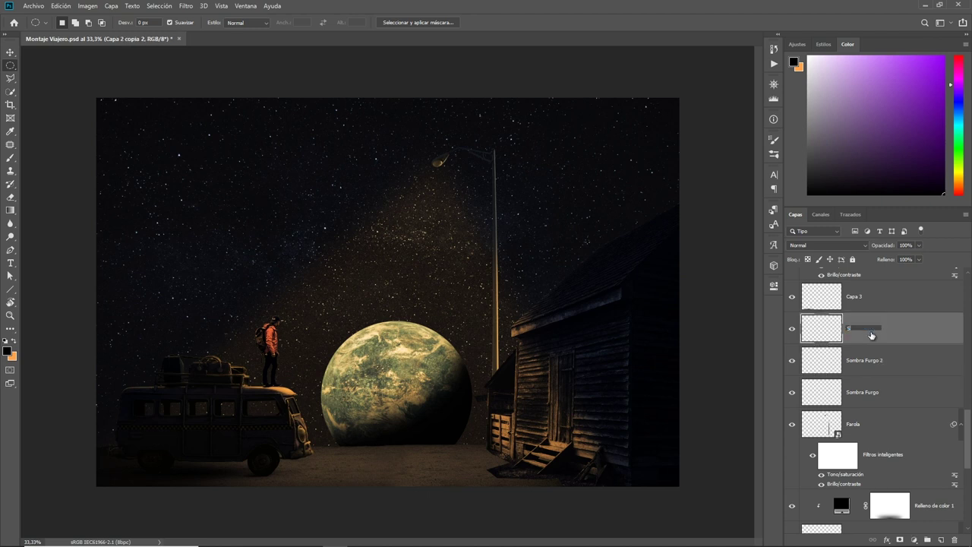
double_click(855, 296)
type("Sombra Furgo")
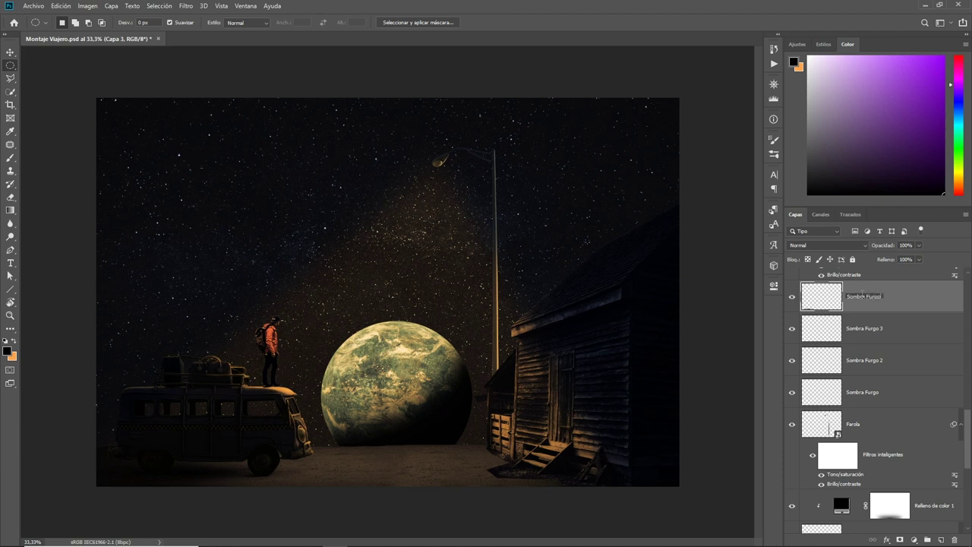
type("4")
key("Return")
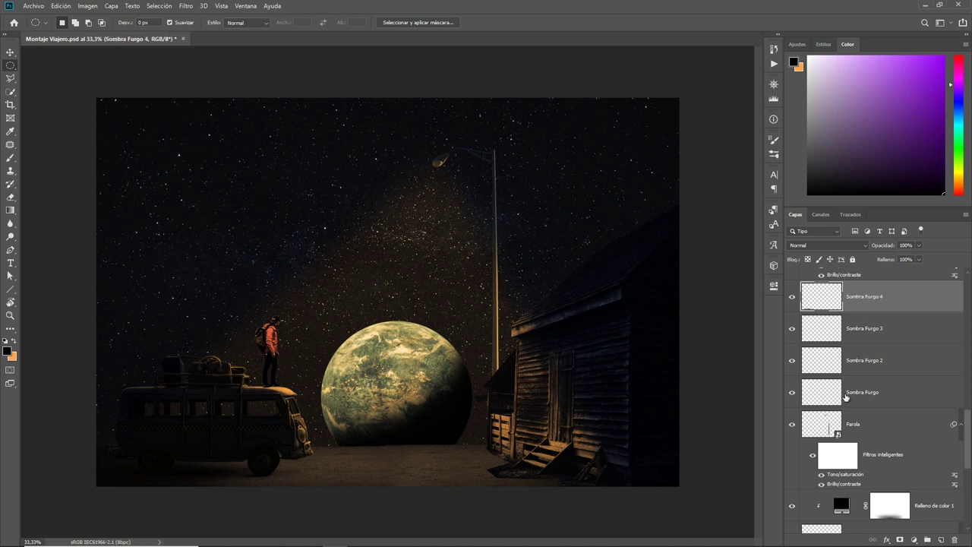
scroll(880, 422, "down", 3)
scroll(889, 418, "down", 3)
scroll(904, 403, "down", 1)
left_click(915, 397)
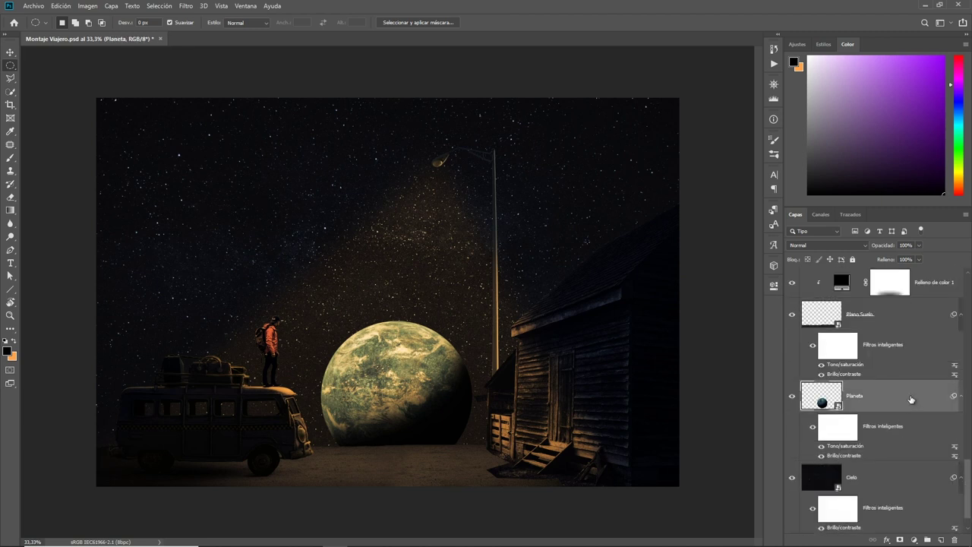
Add a black Solid Color fill above Planeta and fill a circle in its mask.
left_click(914, 540)
left_click(844, 371)
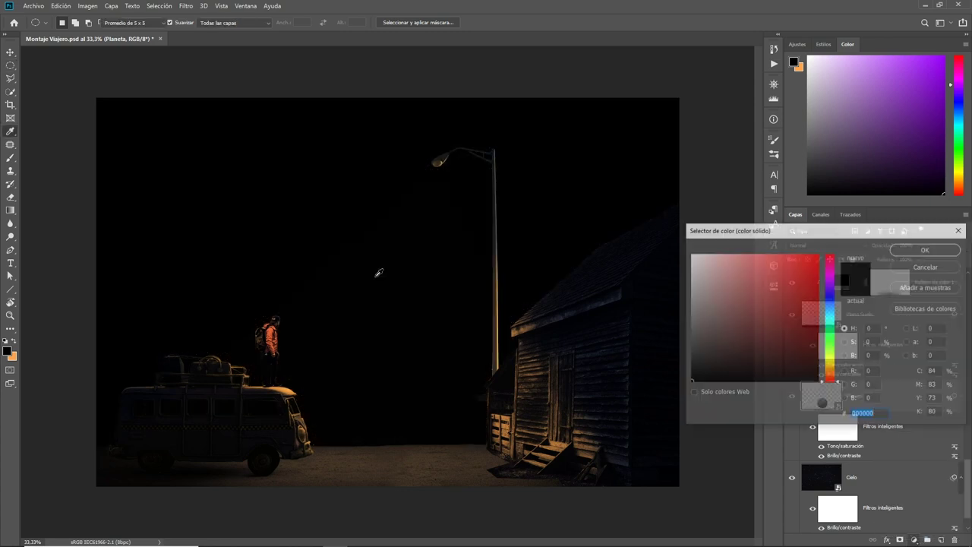
key("Return")
left_click(11, 65)
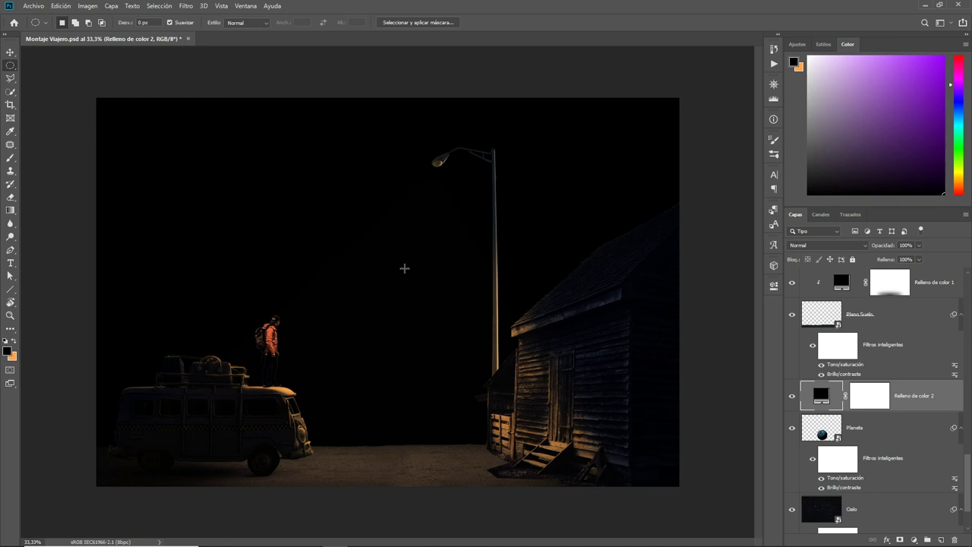
left_click_drag(379, 249, 493, 364)
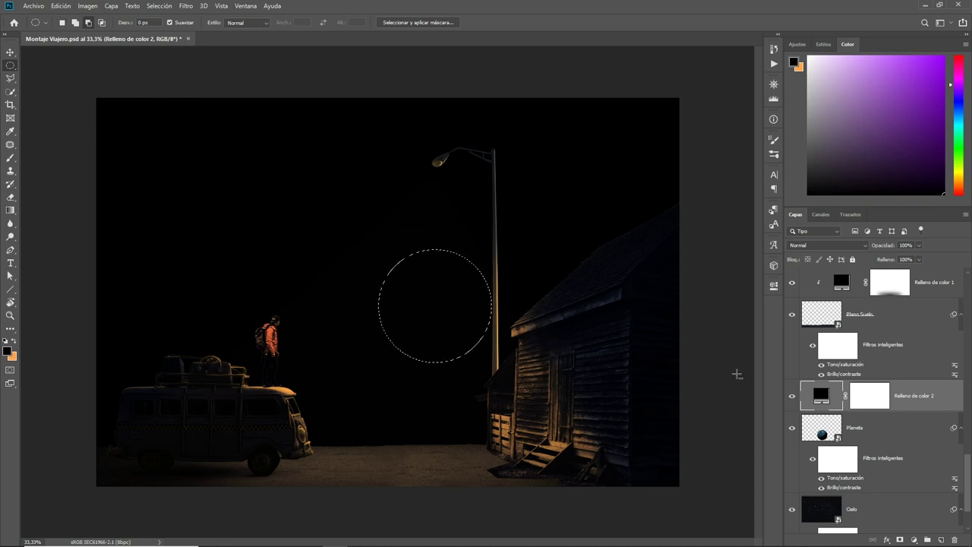
left_click(870, 395)
key("alt+BackSpace")
key("ctrl+d")
Free-transform the circular mask into a large ellipse spanning the sky and ground.
key("ctrl+t")
mouse_move(378, 306)
left_mouse_down()
mouse_move(142, 305)
mouse_move(149, 305)
left_mouse_up()
left_click_drag(512, 305, 621, 305)
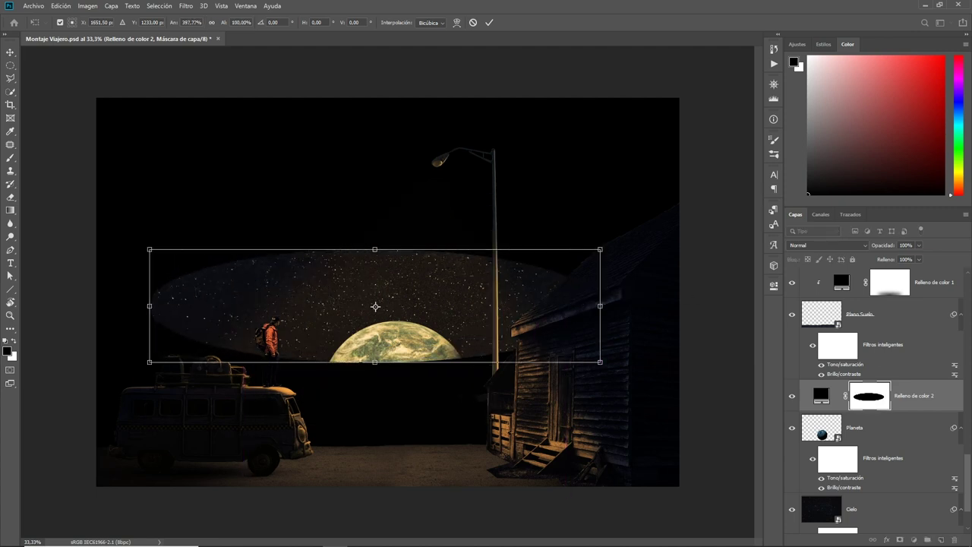
left_click_drag(375, 249, 376, 181)
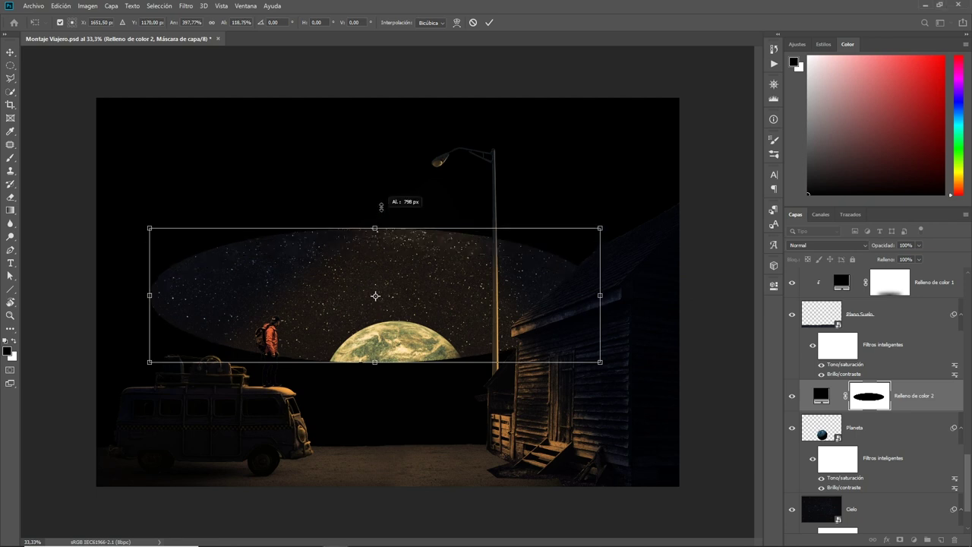
right_click(376, 183)
key("Escape")
left_click_drag(374, 361, 379, 470)
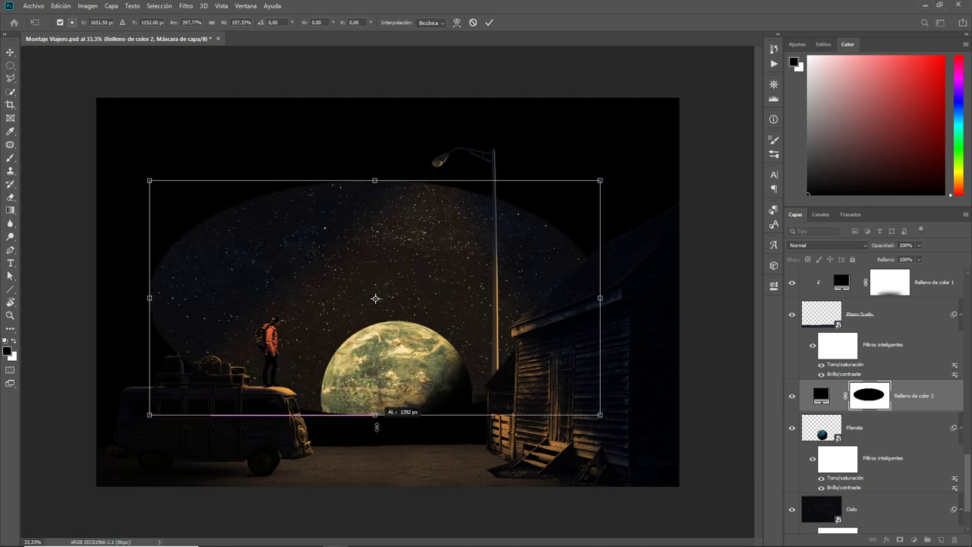
right_click(379, 470)
key("Escape")
left_click_drag(375, 181, 385, 176)
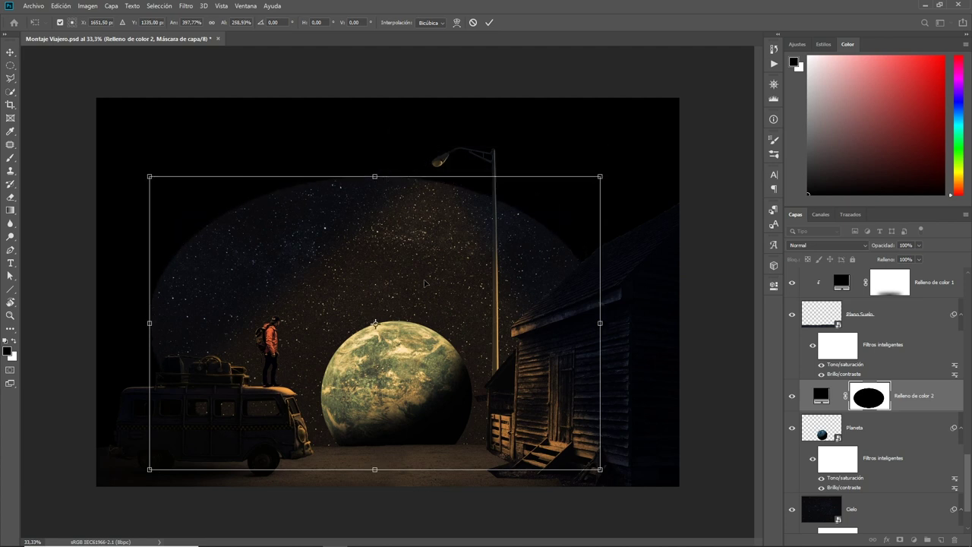
key("Return")
Feather the oval mask edge to 163.4 px.
double_click(870, 396)
left_click_drag(627, 381, 717, 382)
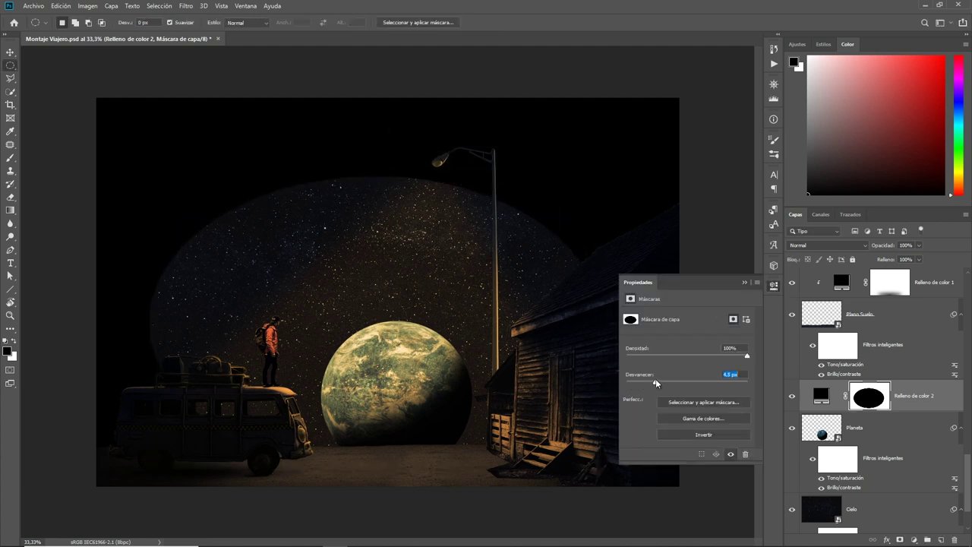
left_click_drag(717, 380, 718, 381)
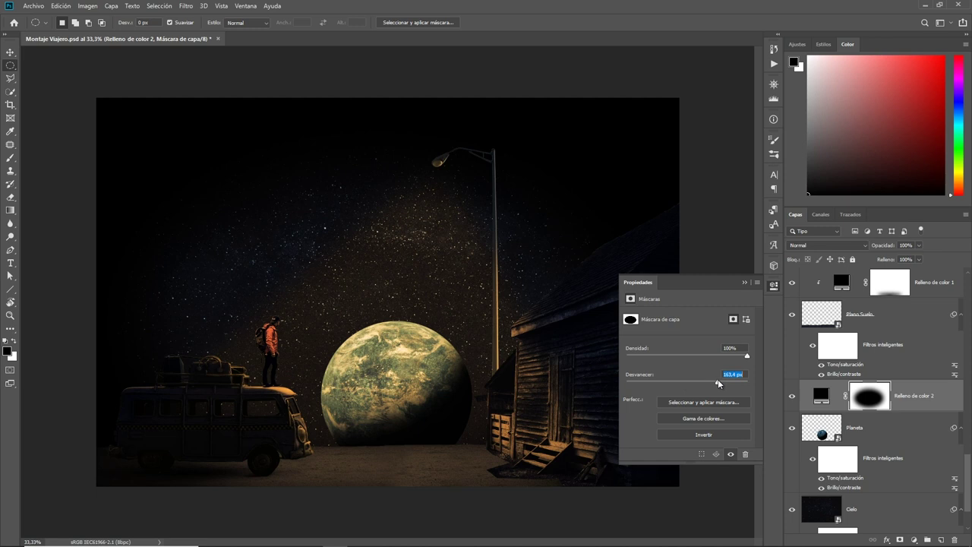
left_click(774, 285)
Save the document and compare the Luz Farola glow hidden and shown.
key("ctrl+s")
scroll(890, 430, "up", 2)
scroll(890, 429, "down", 5)
scroll(890, 429, "up", 5)
scroll(890, 429, "up", 1)
scroll(890, 429, "up", 2)
scroll(889, 424, "up", 1)
scroll(889, 420, "up", 2)
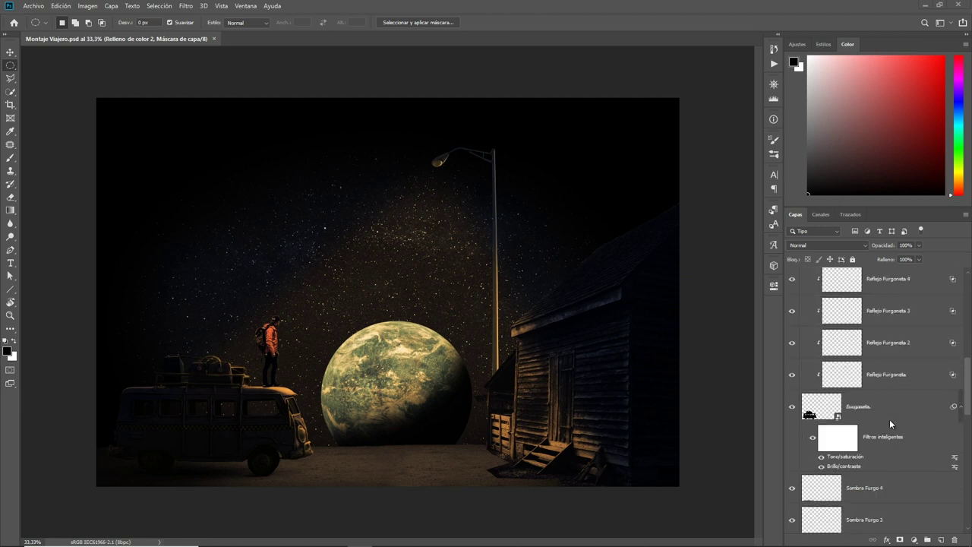
scroll(889, 420, "up", 2)
scroll(890, 419, "up", 3)
scroll(890, 419, "up", 3)
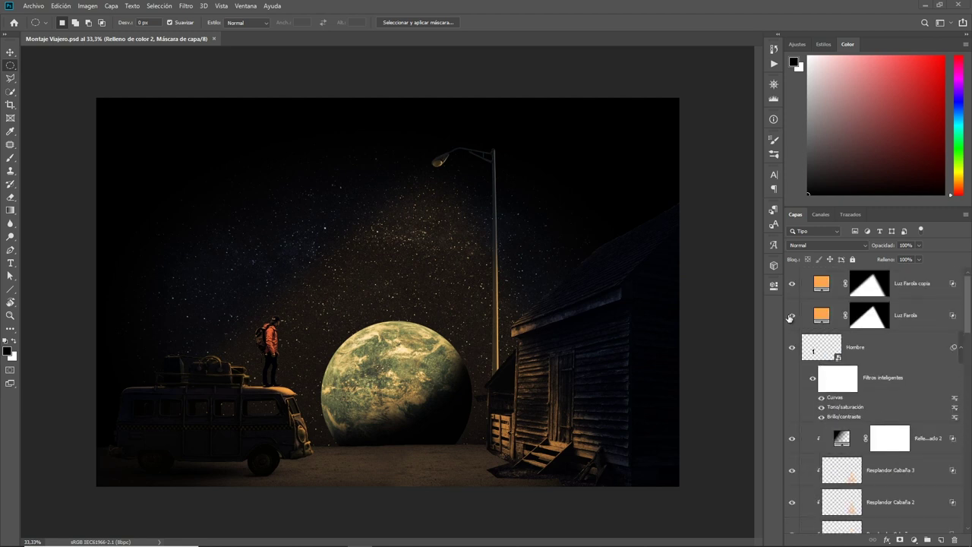
left_click(792, 316)
Soften the Luz Farola layer mask with a 100-pixel Gaussian blur.
left_click(869, 325)
left_click(185, 6)
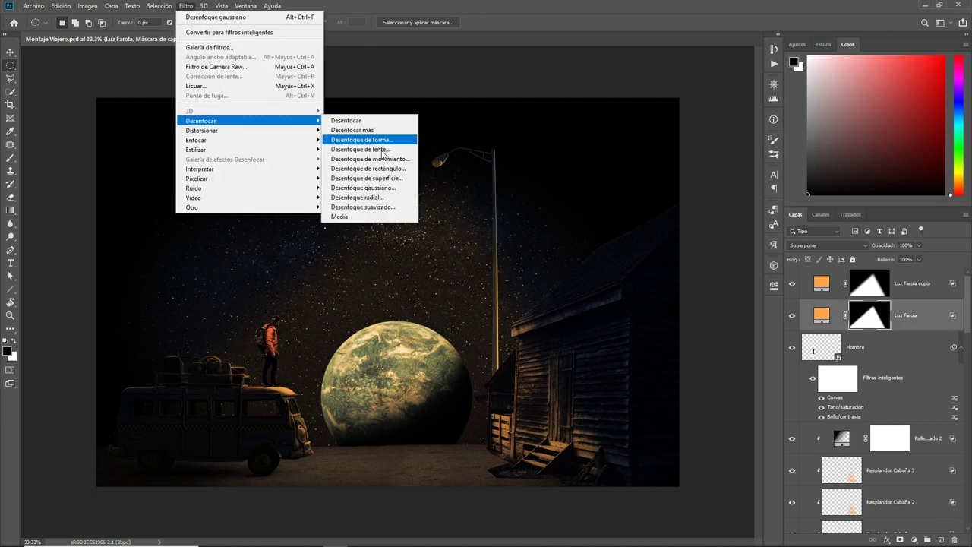
left_click(365, 186)
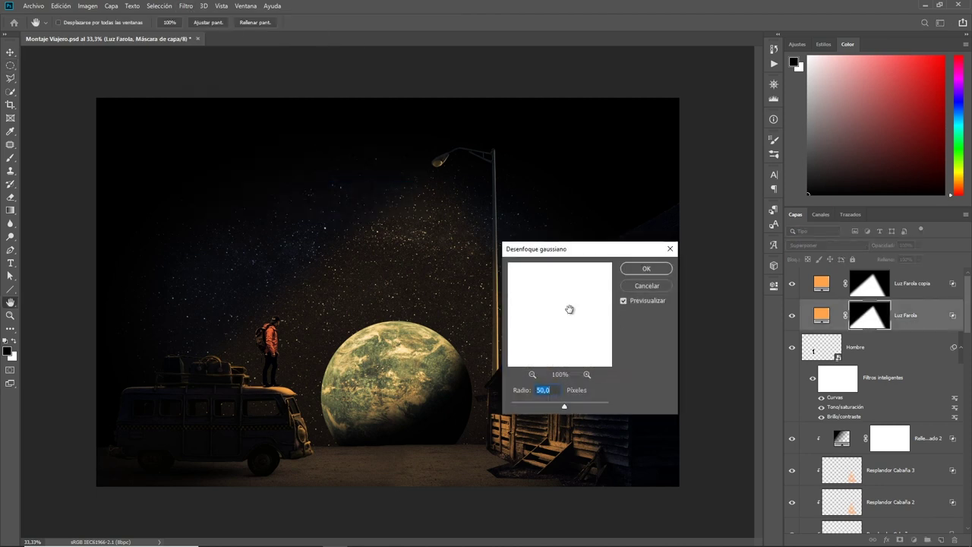
type("100")
left_click_drag(578, 253, 688, 213)
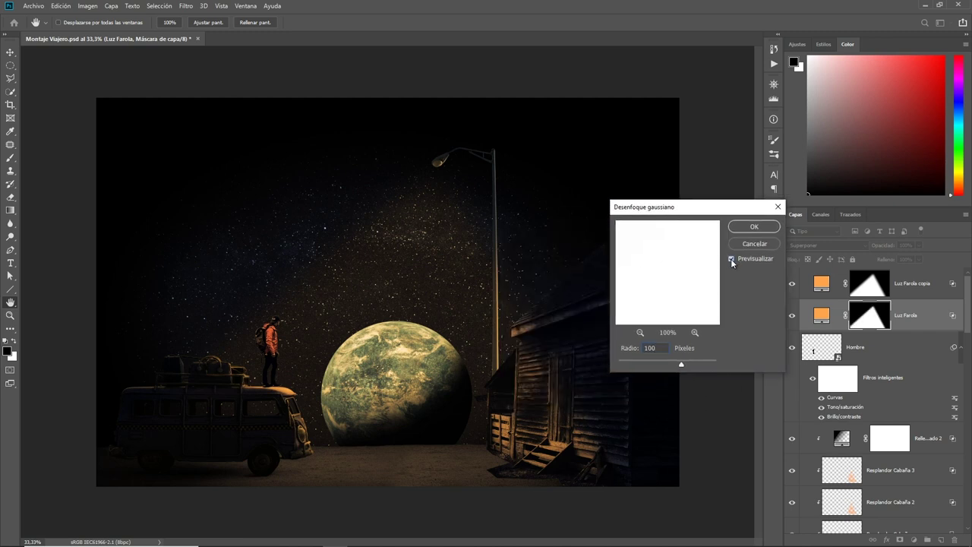
left_click(754, 228)
Blur the Luz Farola copia mask by 100 pixels and add empty layer Capa 1 above Hombre.
left_click(852, 285)
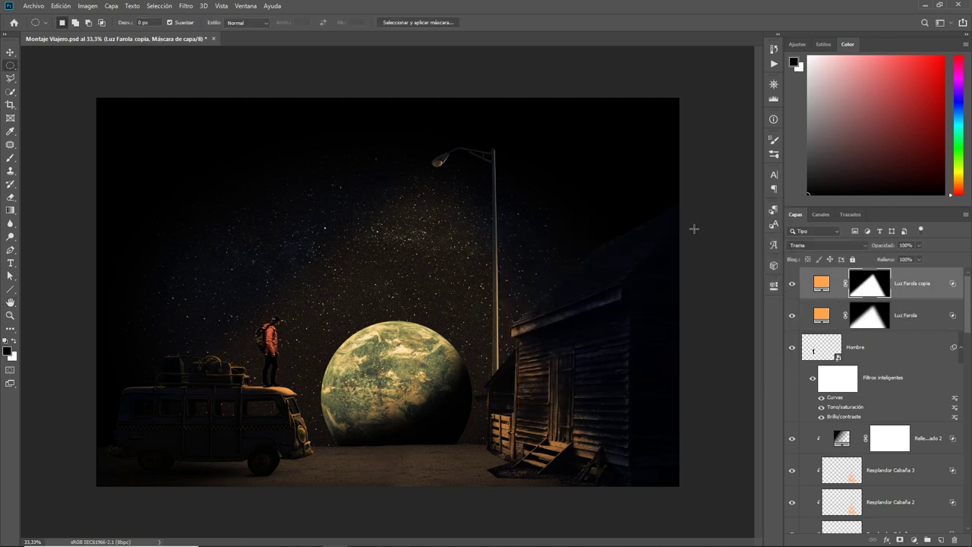
left_click(185, 5)
left_click(372, 193)
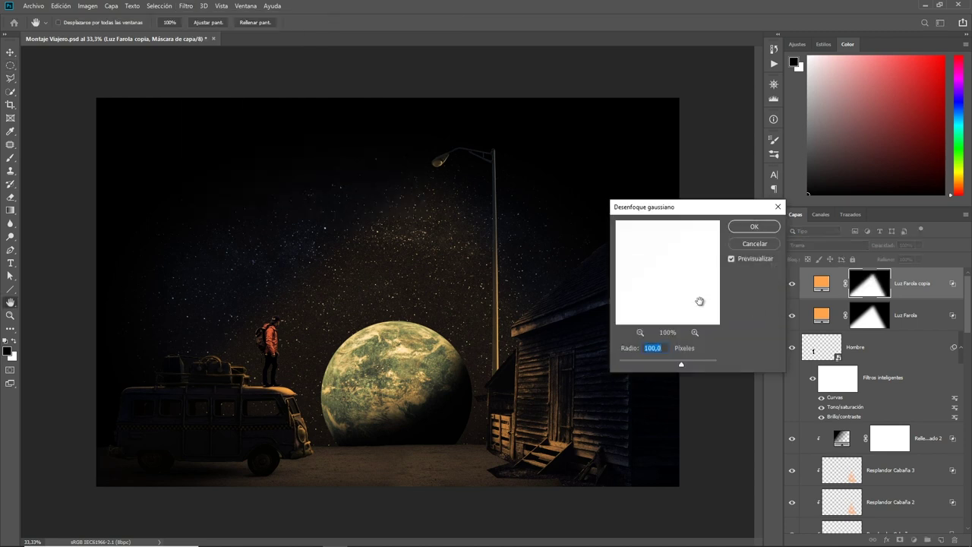
left_click(738, 228)
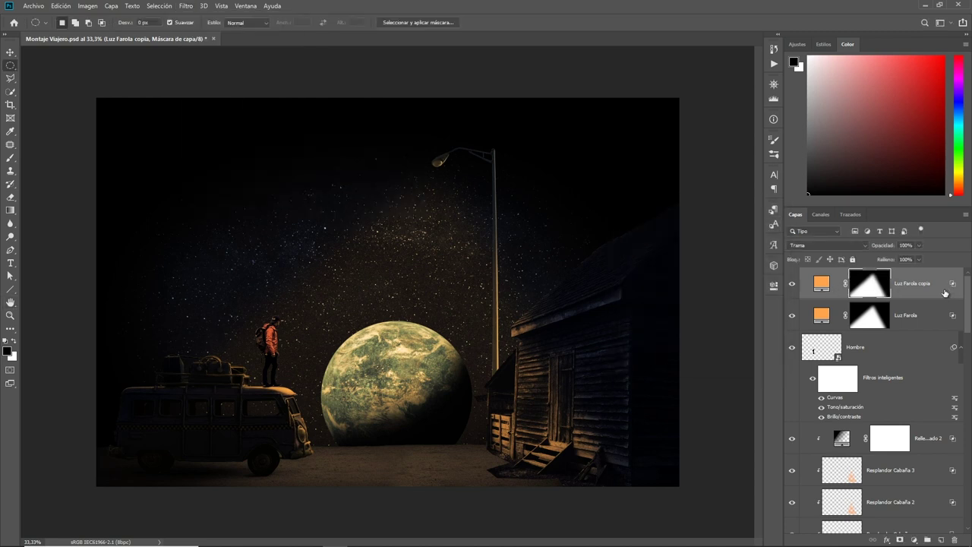
key("ctrl+shift+alt+n")
Zoom in on the man and set up a small orange brush.
key("z")
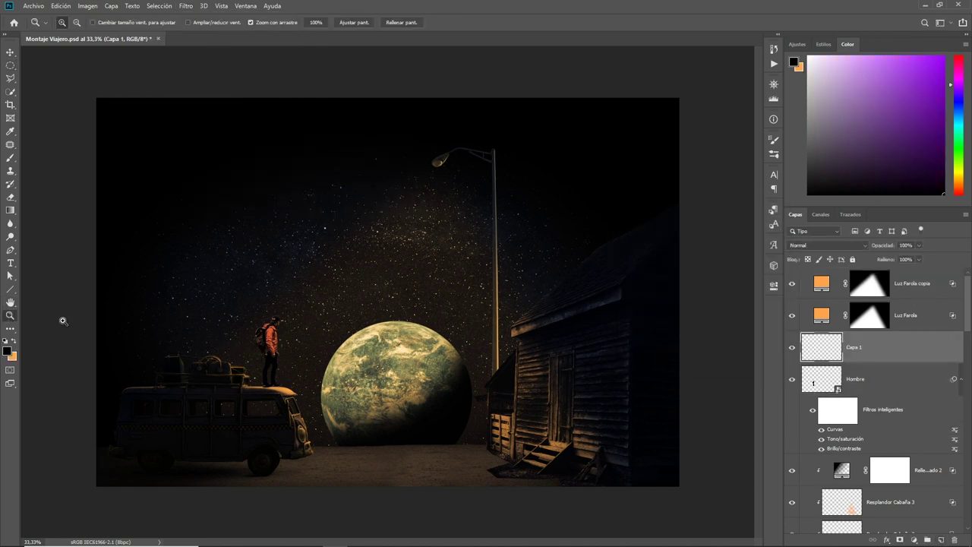
left_click(272, 343)
key("x")
key("b")
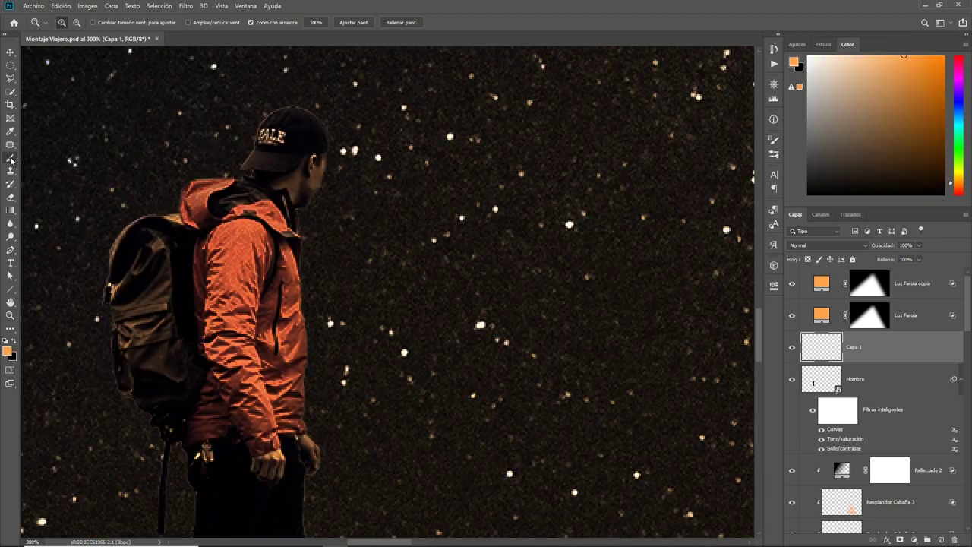
mouse_move(355, 150)
left_mouse_down()
mouse_move(307, 112)
mouse_move(328, 143)
mouse_move(305, 206)
left_mouse_up()
Paint orange rim light behind the ear, along the hood, shoulder, jacket and hand.
left_click_drag(311, 160, 315, 181)
mouse_move(272, 205)
left_mouse_down()
mouse_move(301, 240)
mouse_move(282, 338)
mouse_move(308, 363)
left_mouse_up()
mouse_move(304, 319)
left_mouse_down()
mouse_move(306, 363)
mouse_move(270, 398)
left_mouse_up()
mouse_move(304, 370)
left_mouse_down()
mouse_move(272, 412)
mouse_move(283, 430)
left_mouse_up()
left_click_drag(302, 395, 303, 435)
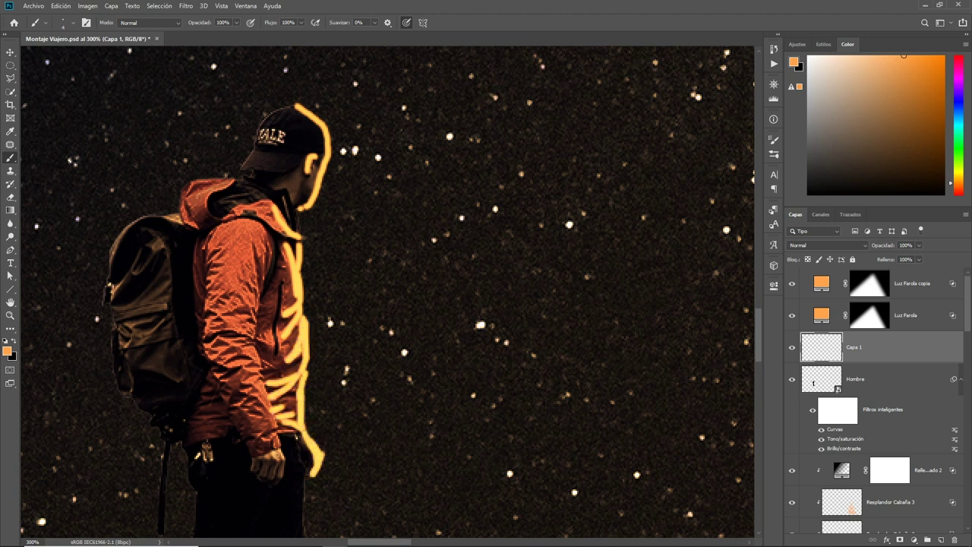
mouse_move(279, 452)
left_mouse_down()
mouse_move(284, 477)
mouse_move(275, 476)
left_mouse_up()
mouse_move(261, 233)
left_mouse_down()
mouse_move(271, 266)
mouse_move(251, 301)
mouse_move(249, 368)
mouse_move(278, 450)
left_mouse_up()
left_click_drag(265, 210, 296, 246)
Paint orange rim light along both edges of the leg and add small jacket highlights.
scroll(305, 395, "down", 3)
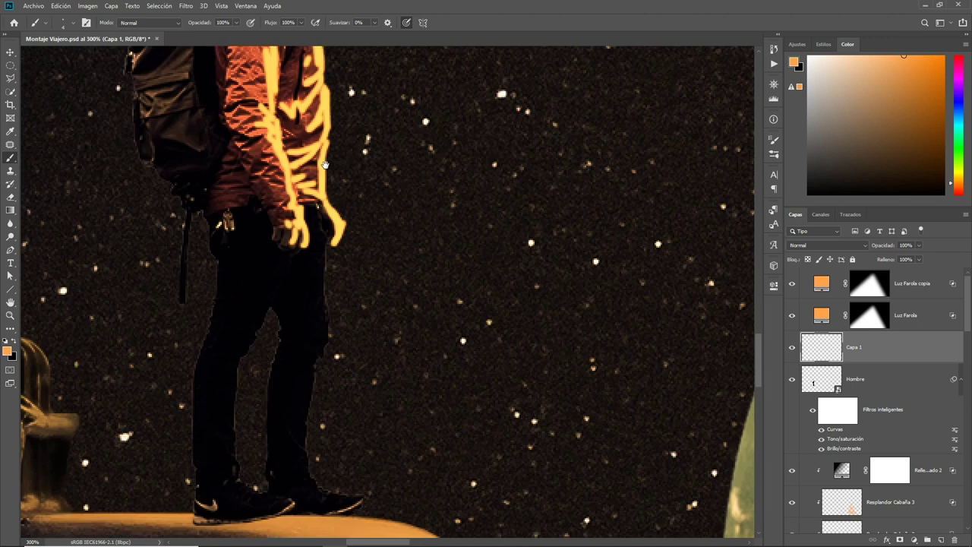
scroll(305, 315, "down", 1)
mouse_move(356, 422)
left_mouse_down()
mouse_move(310, 287)
mouse_move(316, 124)
left_mouse_up()
left_click_drag(285, 181, 262, 228)
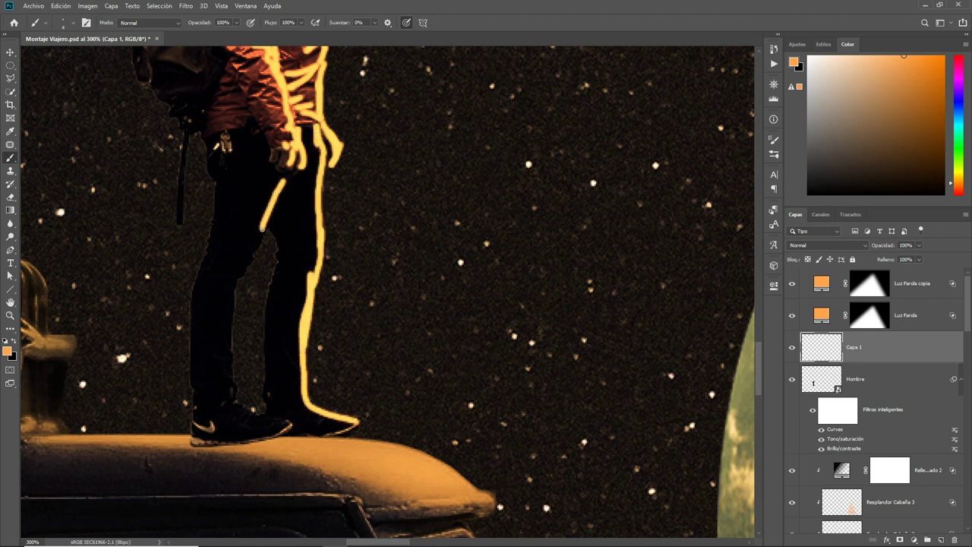
key("ctrl+z")
mouse_move(266, 230)
left_mouse_down()
mouse_move(229, 363)
mouse_move(280, 427)
left_mouse_up()
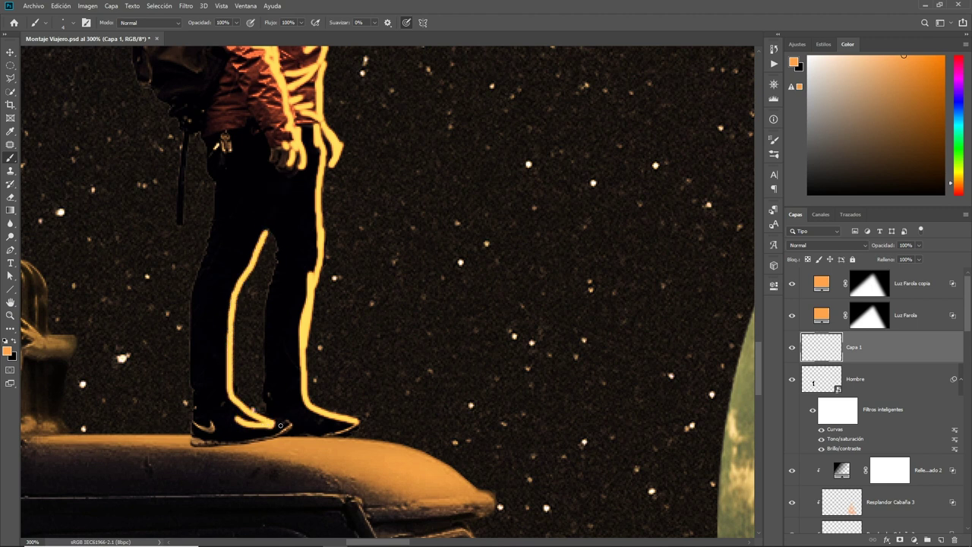
scroll(253, 150, "up", 5)
left_click_drag(271, 272, 296, 283)
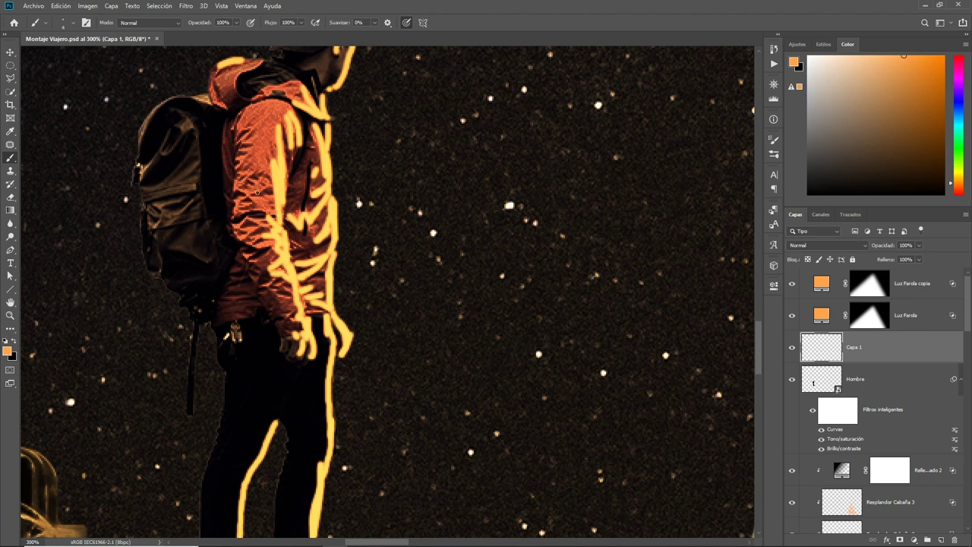
left_click_drag(274, 105, 299, 126)
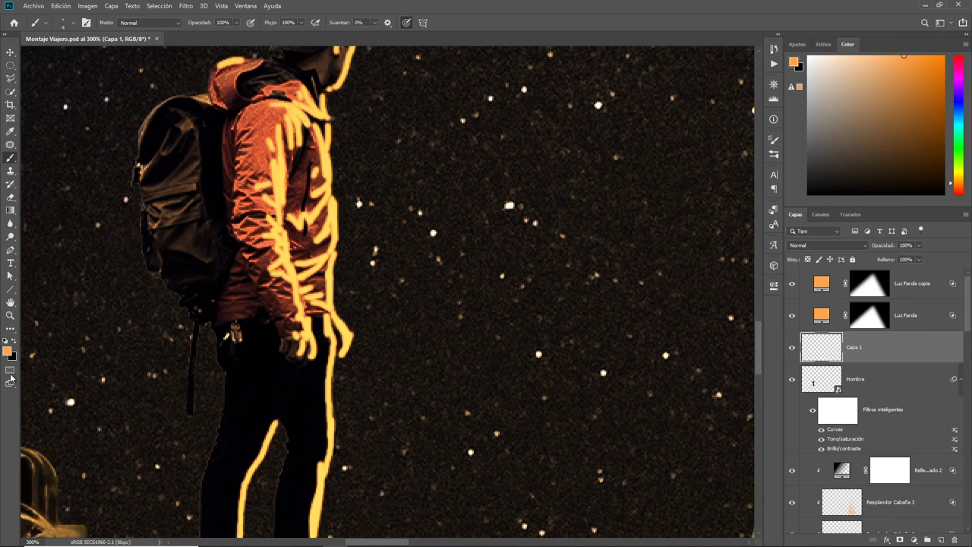
key("z")
left_click(328, 297, "alt")
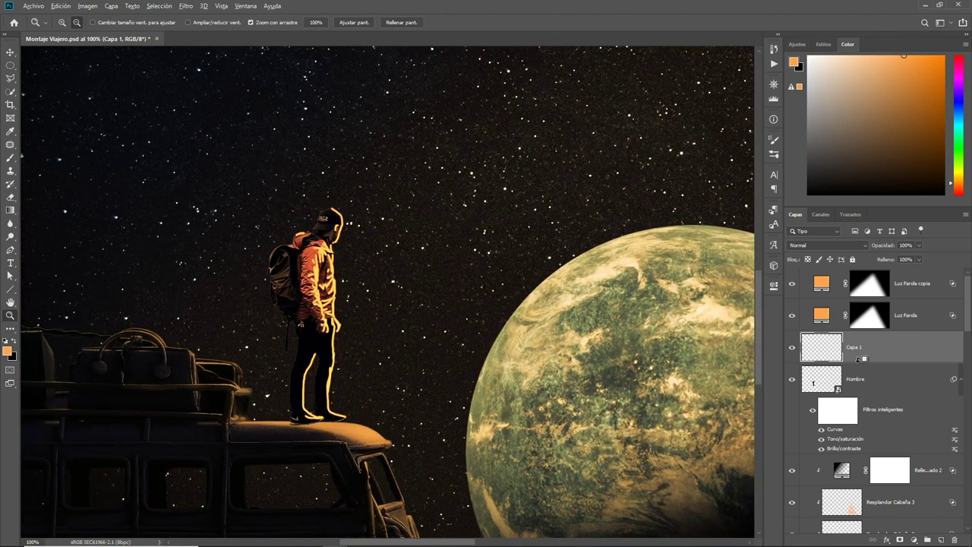
Clip Capa 1 to the man and soften it with a 4-pixel Gaussian blur.
left_click(858, 359, "alt")
left_click(186, 6)
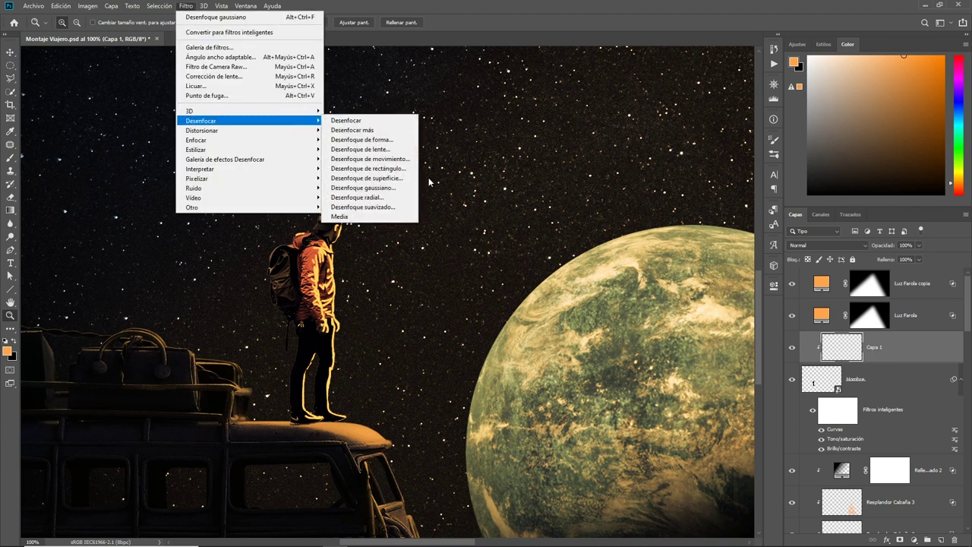
left_click(363, 187)
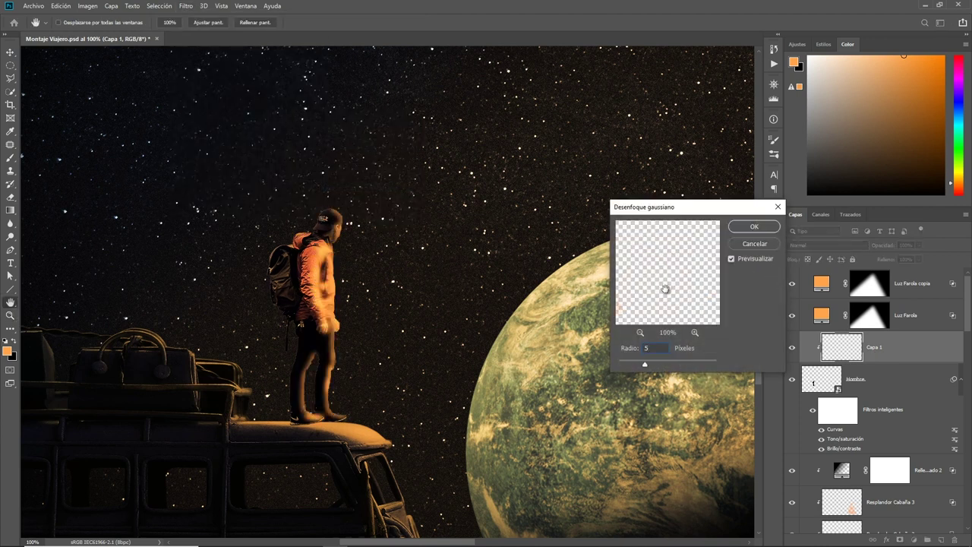
type("4")
left_click(755, 226)
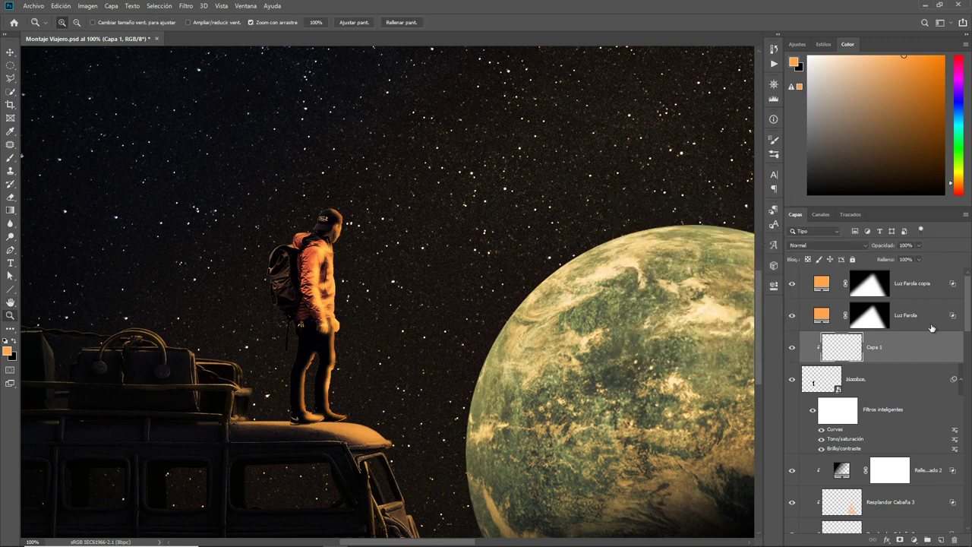
Set the rim light to Sobreexpos. lineal (Añadir), limited to brighter underlying areas via Blend If.
left_click(826, 245)
left_click(822, 346)
double_click(889, 342)
left_click_drag(691, 311, 731, 314)
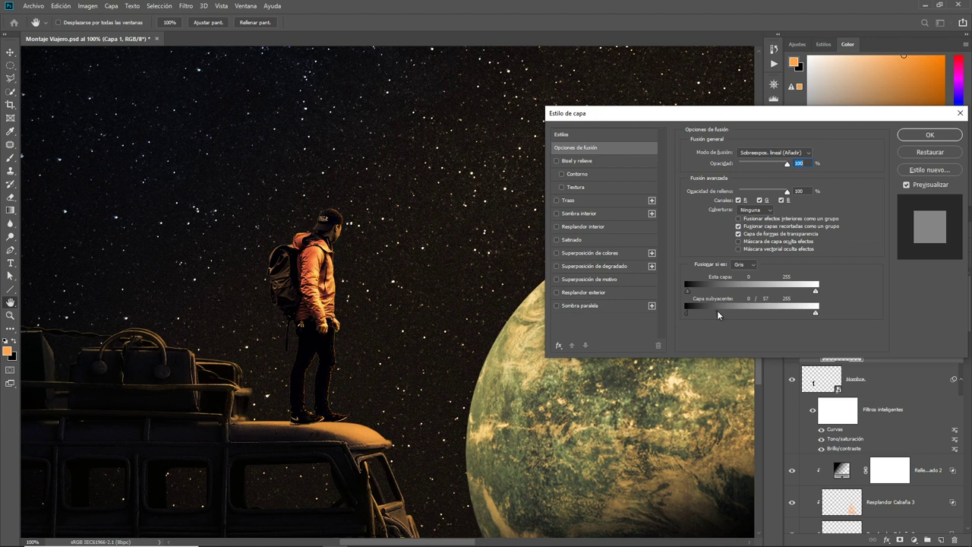
left_click(930, 134)
key("z")
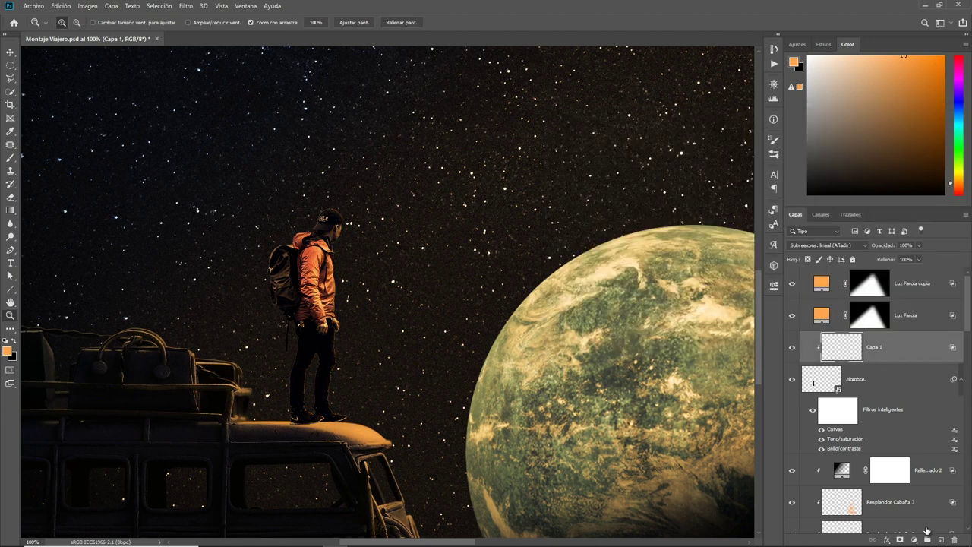
Duplicate the rim light as a Trama-mode copy and start a gradient fill layer.
key("ctrl+j")
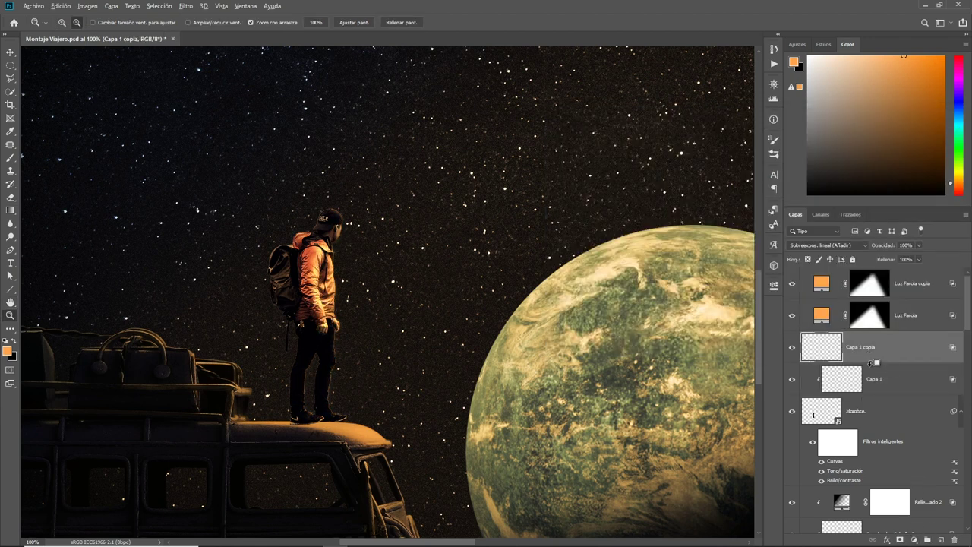
left_click(848, 245)
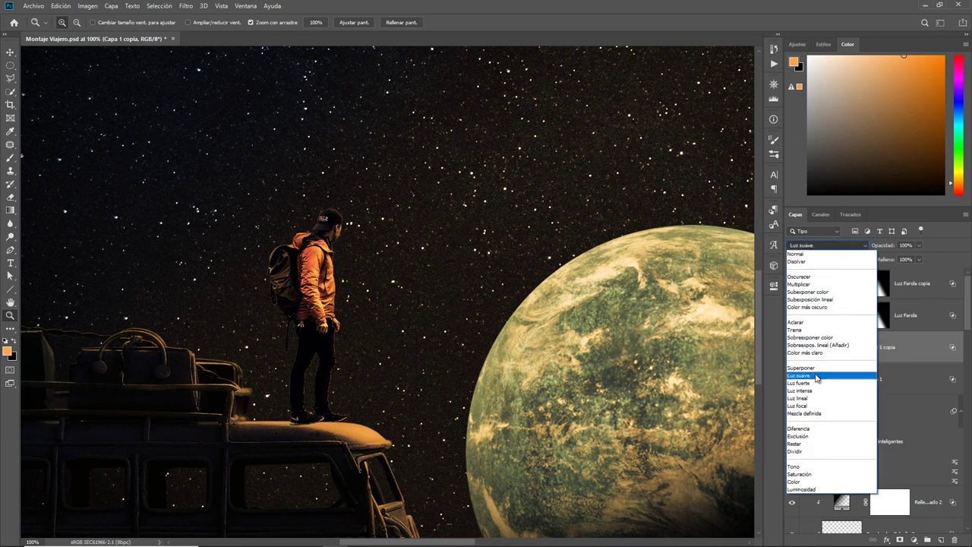
left_click(809, 331)
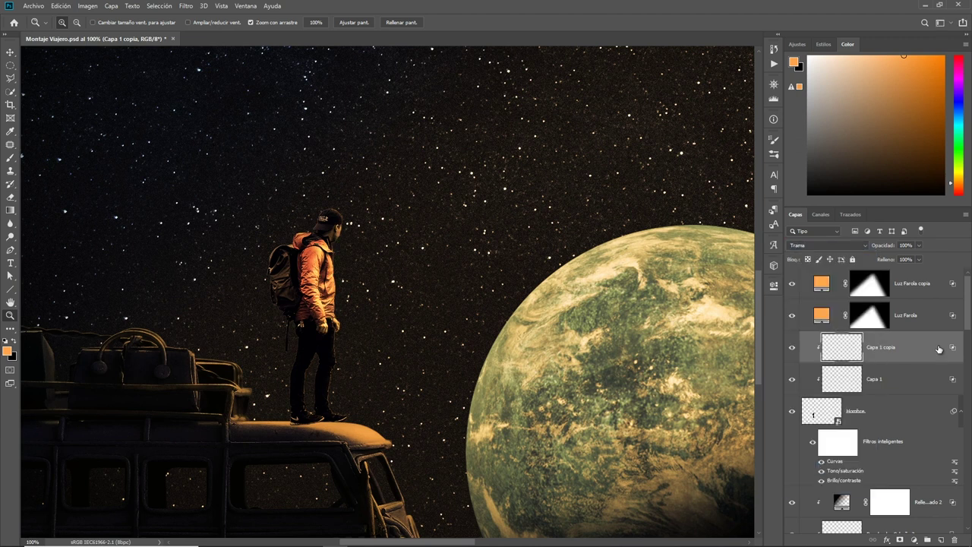
left_click(914, 539)
left_click(927, 380)
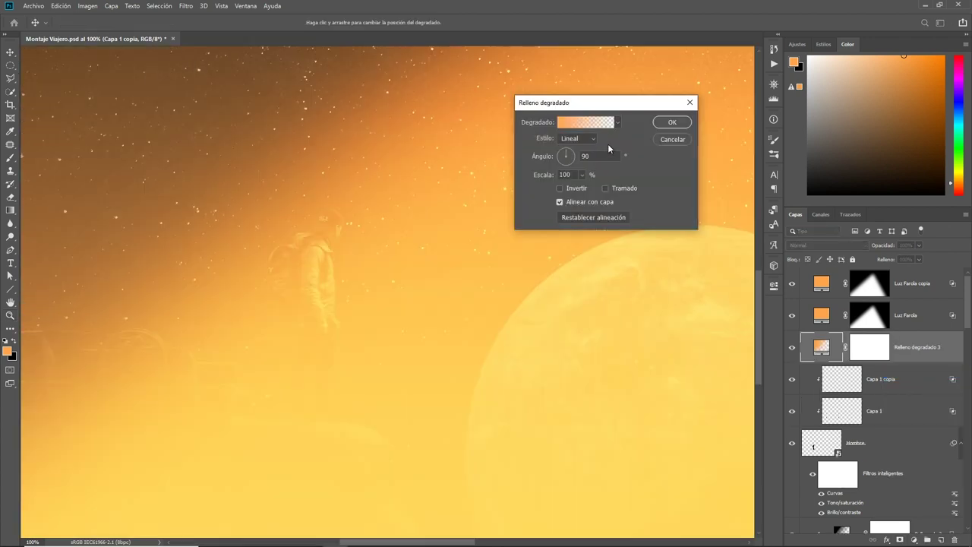
Replace the orange gradient with a new gradient fill angled at 47.95°.
left_click(617, 123)
left_click(680, 143)
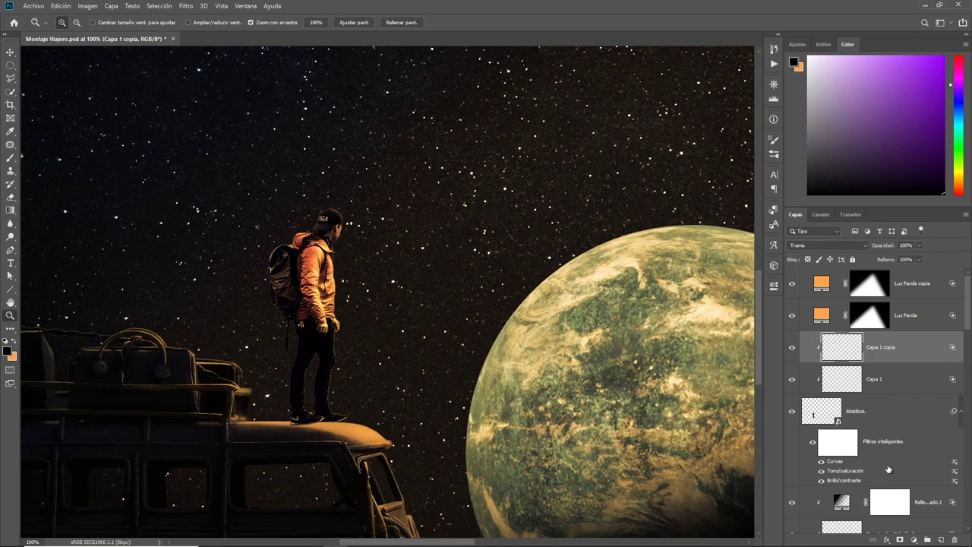
left_click(914, 539)
left_click(910, 372)
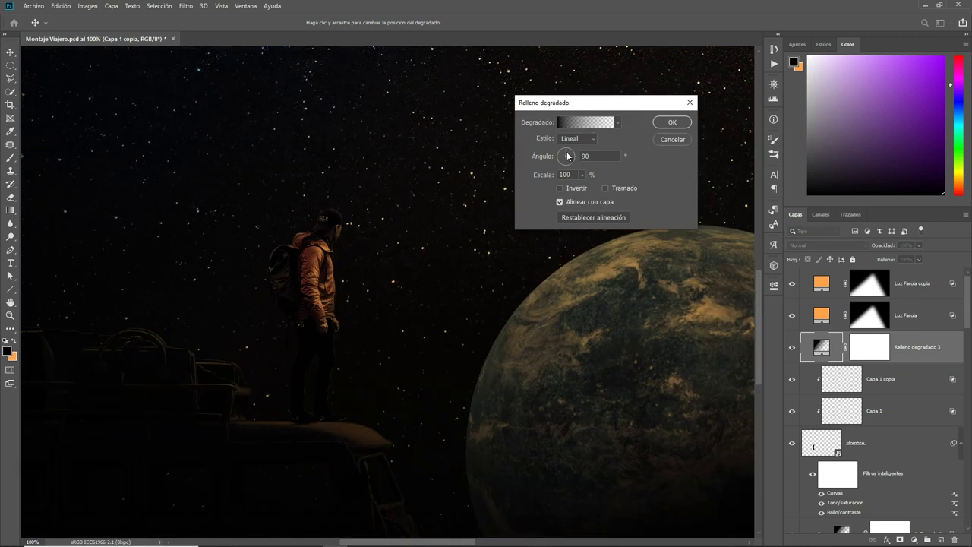
mouse_move(568, 153)
left_mouse_down()
mouse_move(557, 167)
mouse_move(570, 152)
left_mouse_up()
left_click_drag(389, 230, 441, 192)
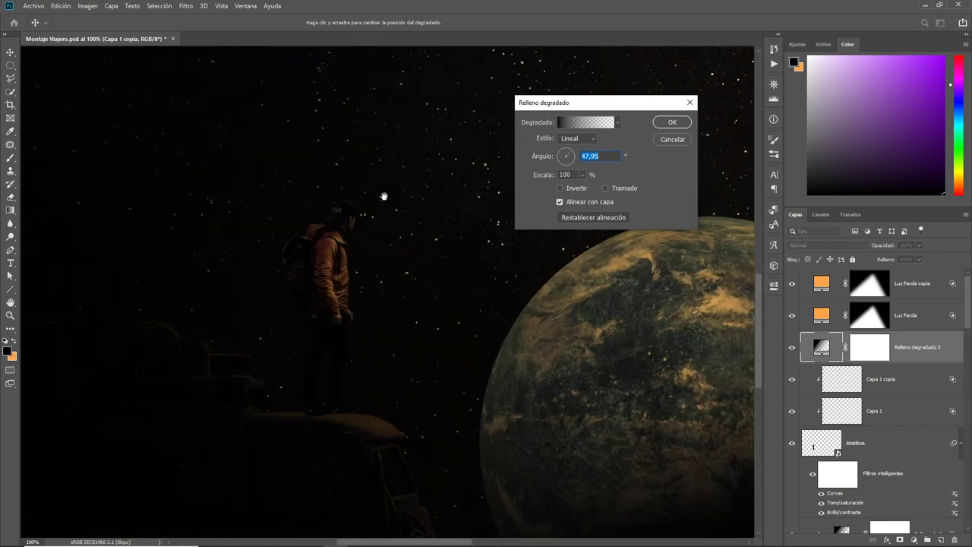
Move the gradient's black stop to 18% and clip the fill to Hombre.
left_click(586, 124)
mouse_move(628, 332)
left_mouse_down()
mouse_move(666, 335)
mouse_move(628, 332)
mouse_move(642, 307)
mouse_move(664, 308)
left_mouse_up()
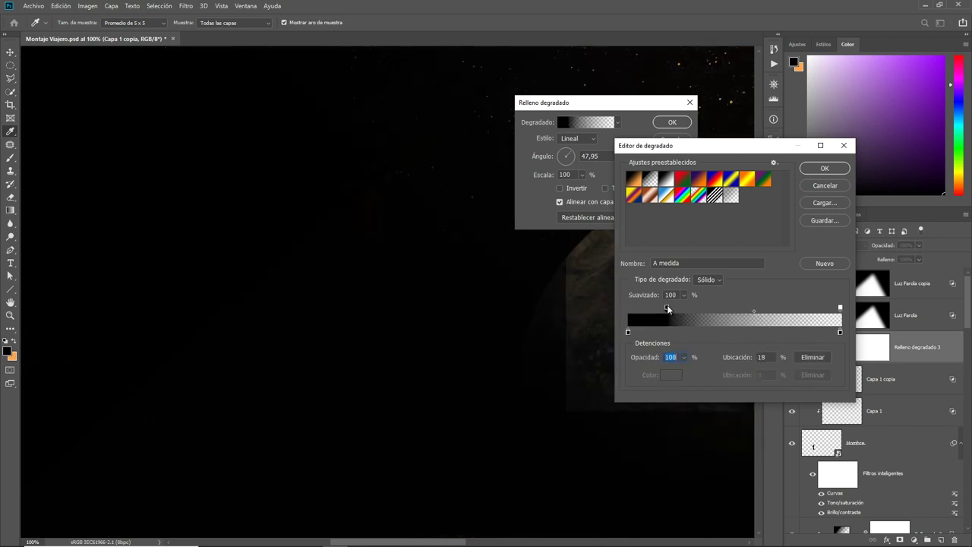
key("Return")
key("Return")
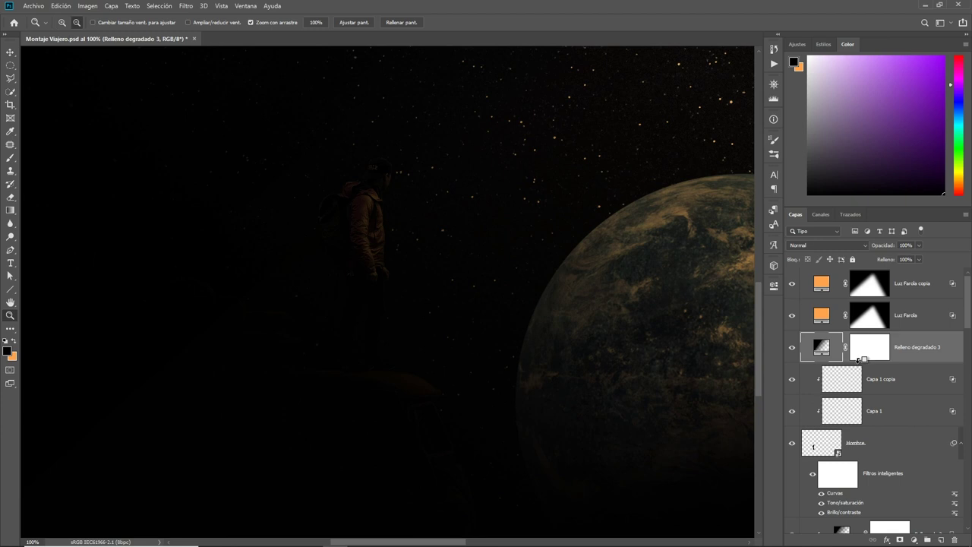
left_click(857, 358, "alt")
left_click(345, 316, "alt")
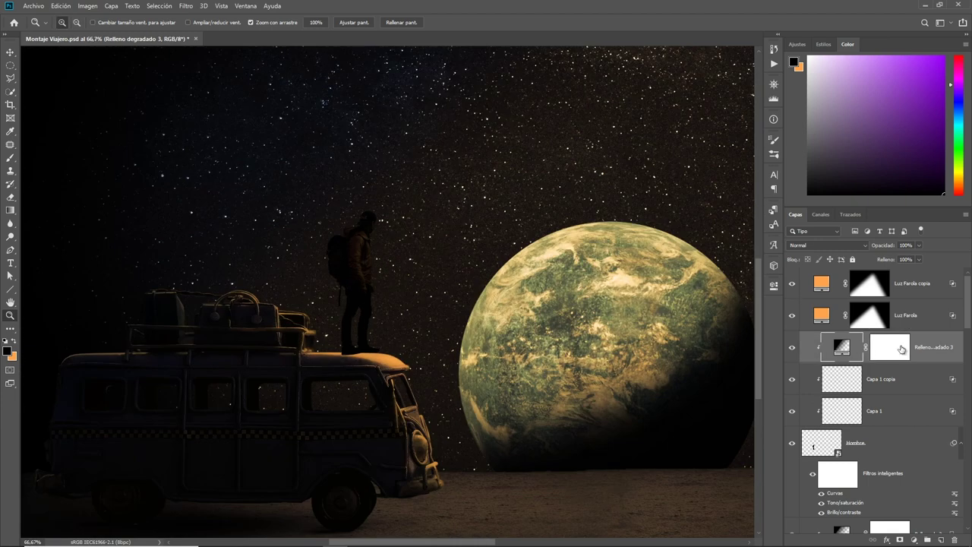
Keep the gradient's darkening off bright areas via Blend If and set opacity to 76%.
double_click(942, 360)
mouse_move(811, 316)
left_mouse_down()
mouse_move(703, 313)
mouse_move(785, 312)
left_mouse_up()
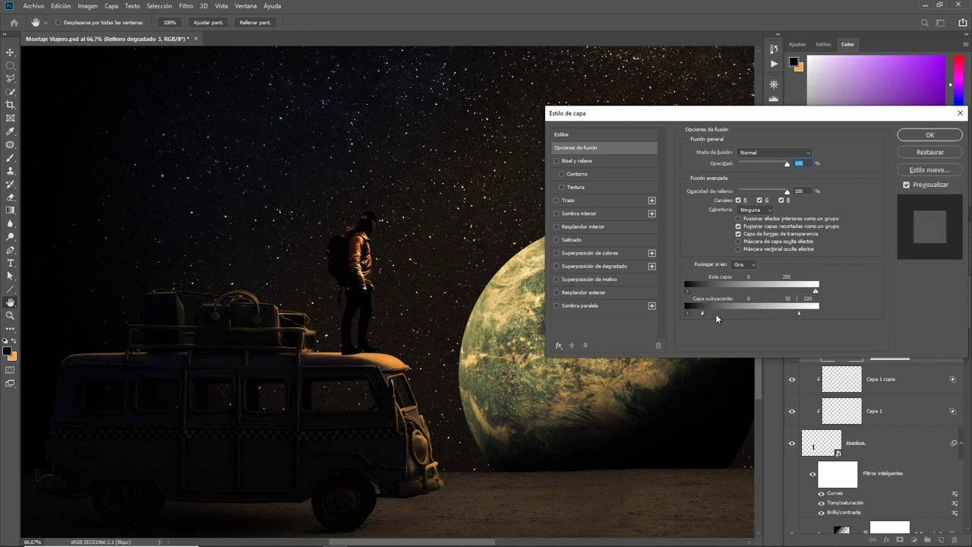
left_click(929, 136)
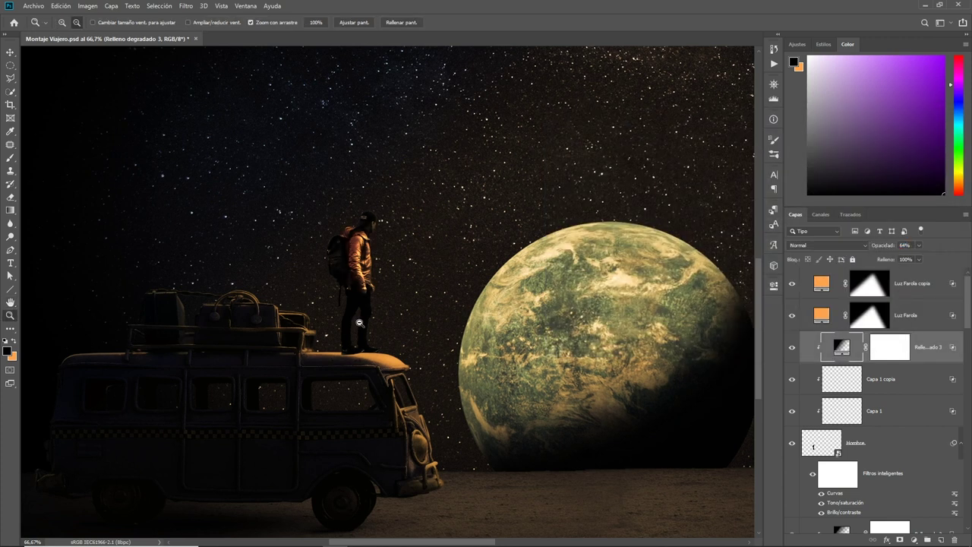
left_click(684, 320, "alt")
left_click_drag(890, 245, 905, 244)
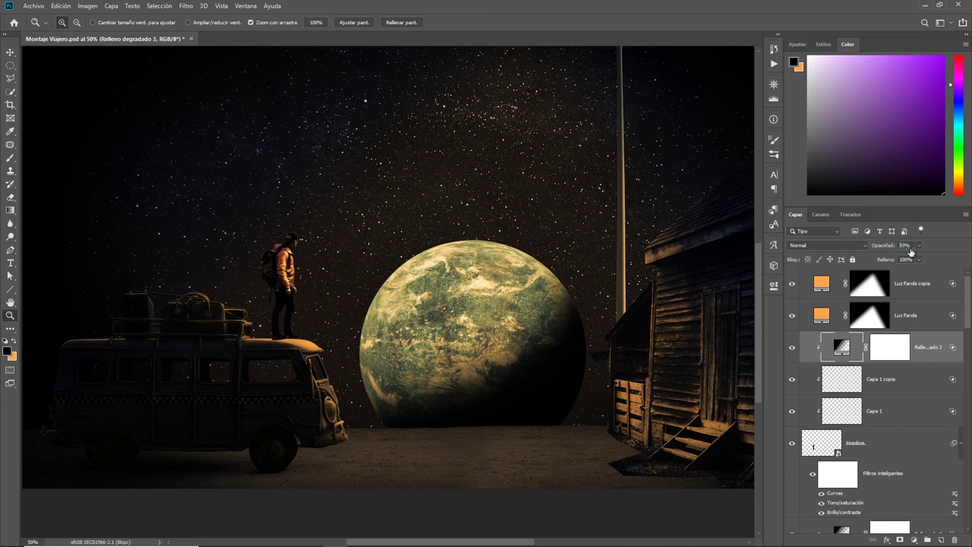
Fit the whole composition on screen and select the Planeta layer.
left_click(545, 338, "alt")
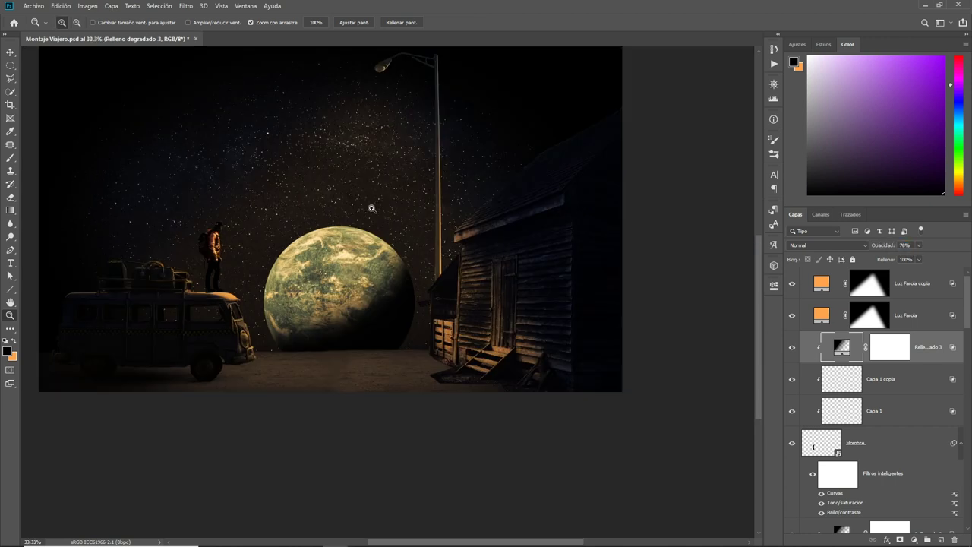
left_click(373, 207, "alt")
right_click(403, 270)
left_click(430, 275)
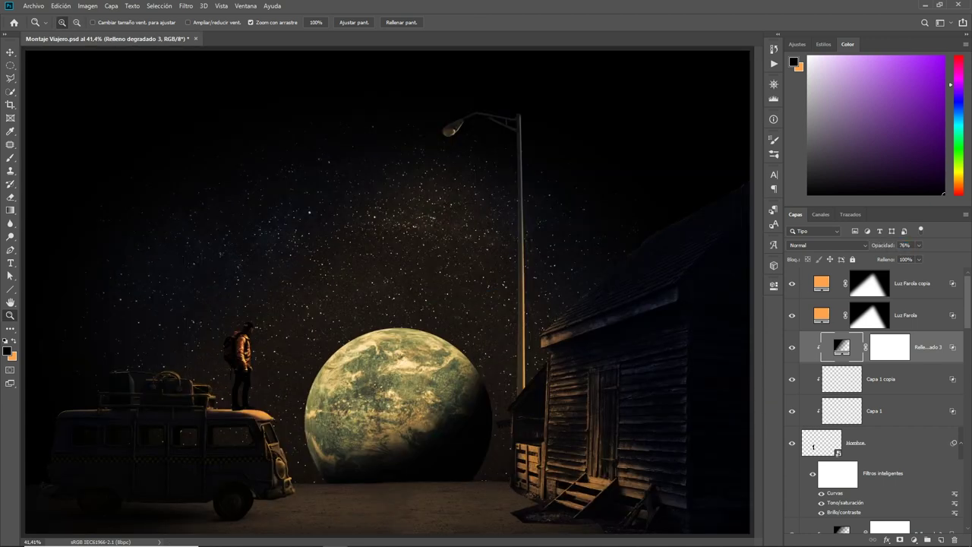
scroll(847, 353, "down", 3)
scroll(847, 354, "down", 3)
scroll(849, 354, "down", 3)
left_click(827, 366)
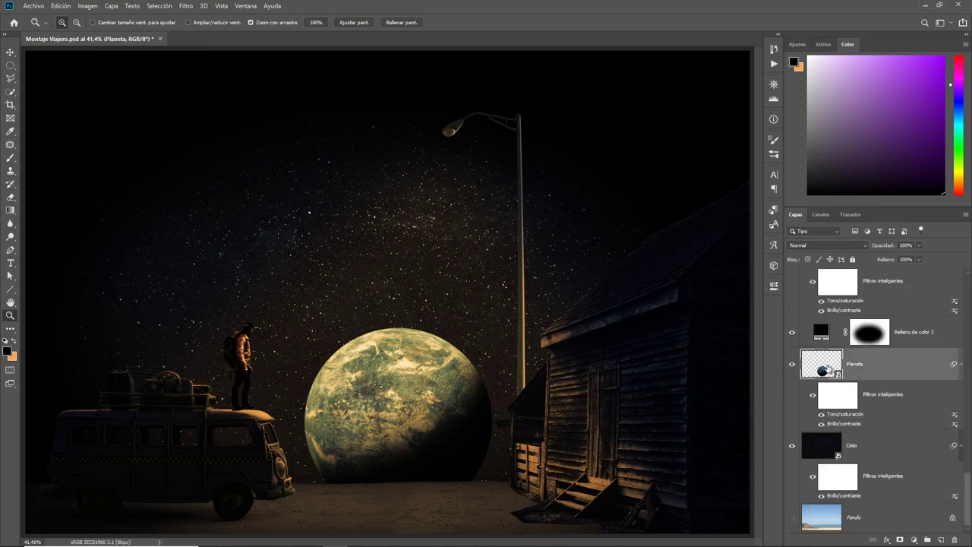
Give Planeta a teal 57b2af Resplandor exterior in Trama mode, 15% opacity, with reduced size.
left_click(886, 541)
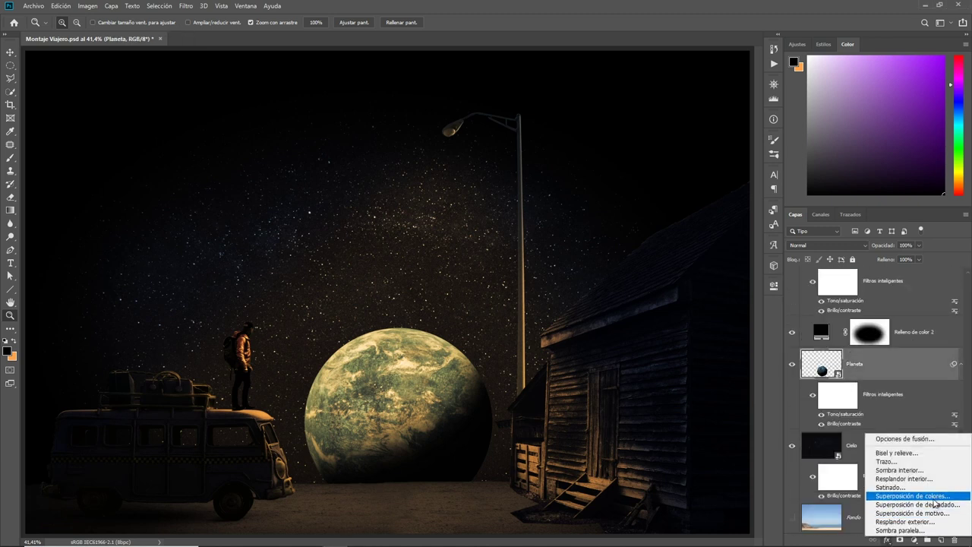
left_click(937, 522)
left_click(715, 189)
left_click(827, 323)
left_click(429, 353)
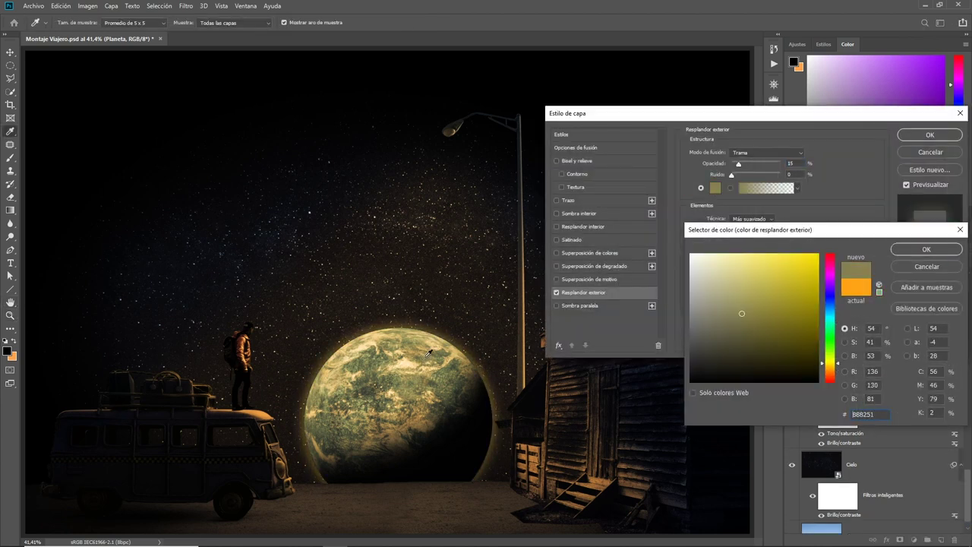
left_click_drag(827, 364, 827, 319)
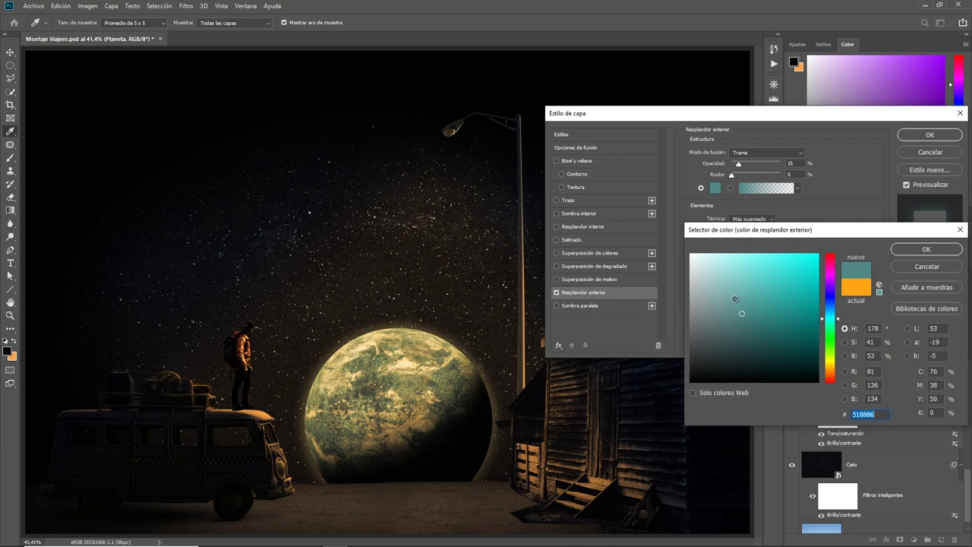
left_click(755, 292)
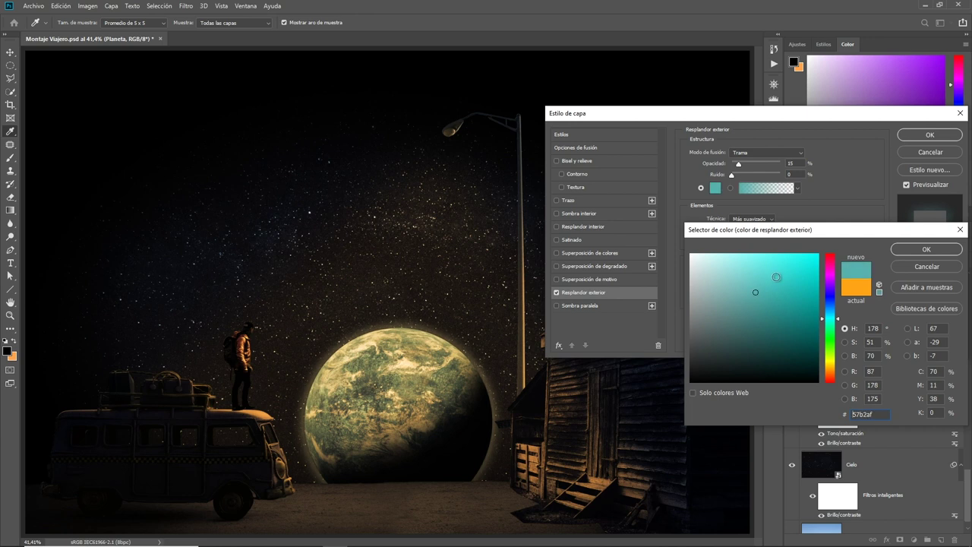
left_click(929, 250)
mouse_move(717, 241)
left_mouse_down()
mouse_move(702, 243)
mouse_move(735, 243)
left_mouse_up()
left_click(708, 230)
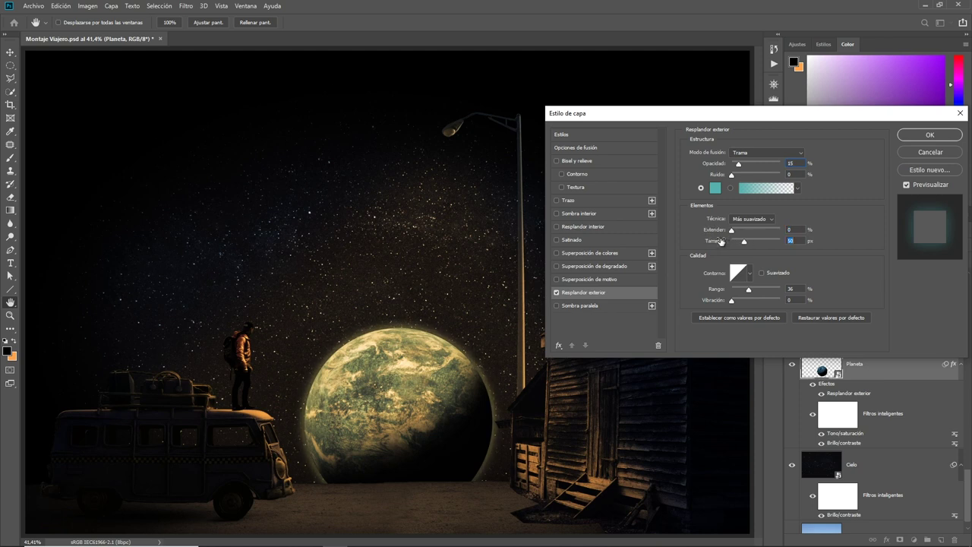
left_click(930, 134)
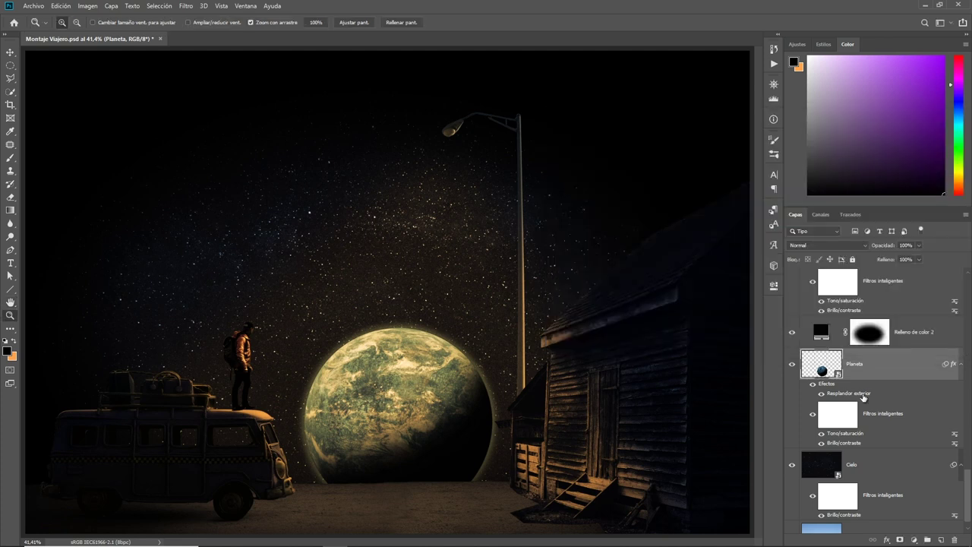
left_click(886, 466)
Apply Tono/saturación to Cielo with hue -27, saturation +19, lightness -15.
left_click(87, 5)
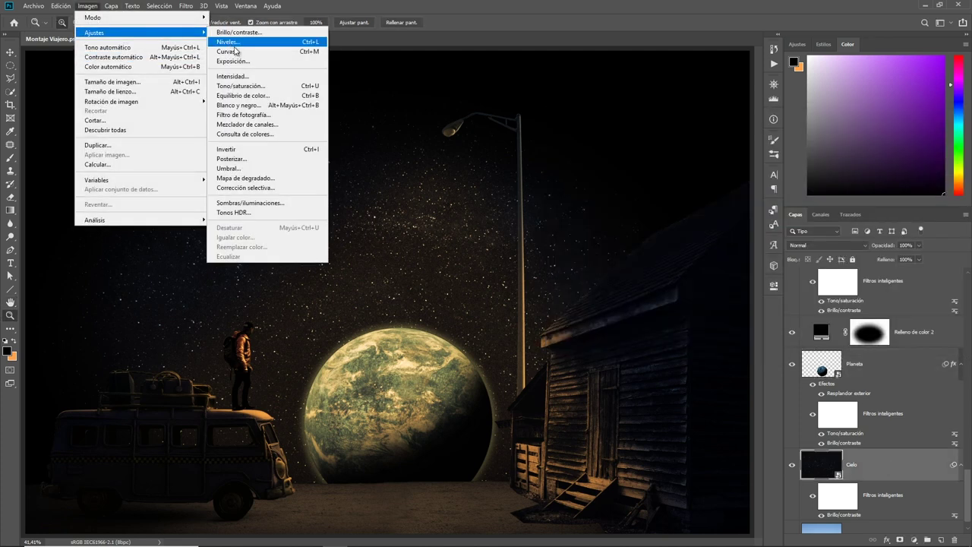
left_click(267, 87)
mouse_move(537, 142)
left_mouse_down()
mouse_move(500, 149)
mouse_move(639, 141)
left_mouse_up()
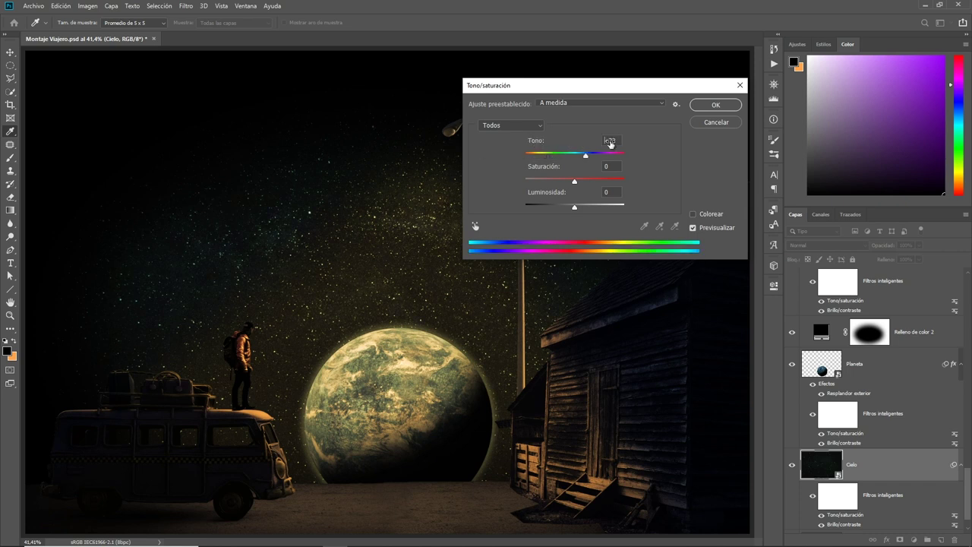
left_click_drag(640, 141, 577, 145)
left_click_drag(574, 181, 568, 207)
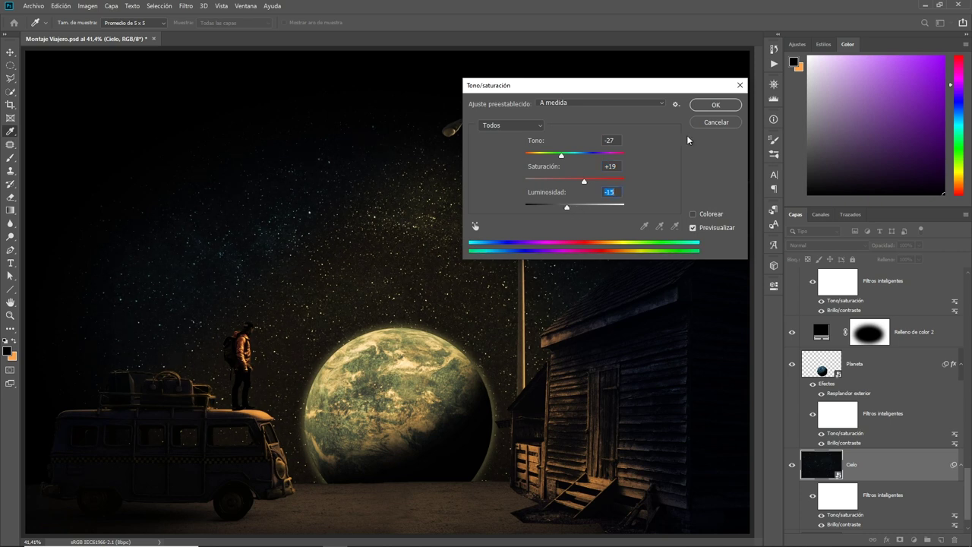
left_click(715, 105)
key("z")
scroll(847, 348, "down", 2)
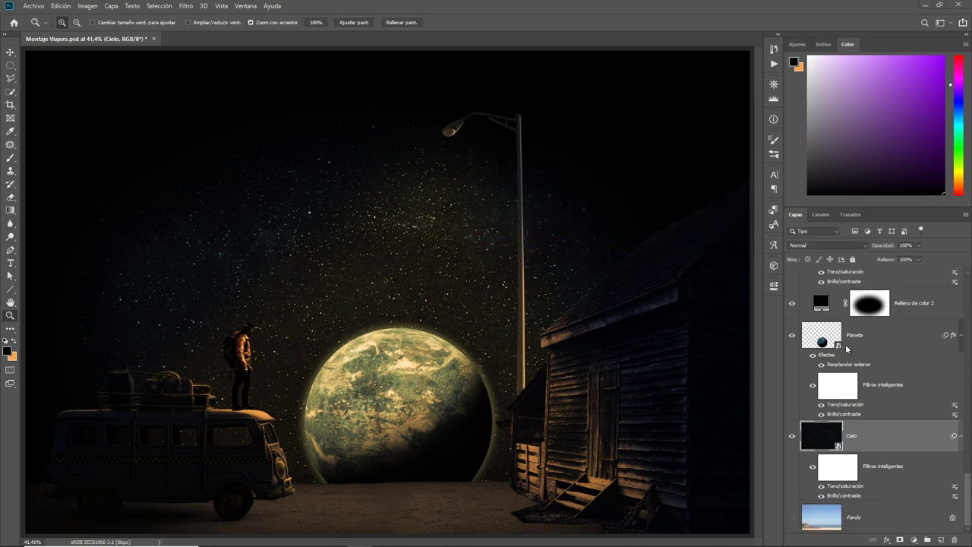
Add a new layer above the lamp lights and paint an orange spot over the lamp head.
scroll(867, 357, "up", 3)
scroll(882, 334, "up", 3)
scroll(904, 319, "up", 3)
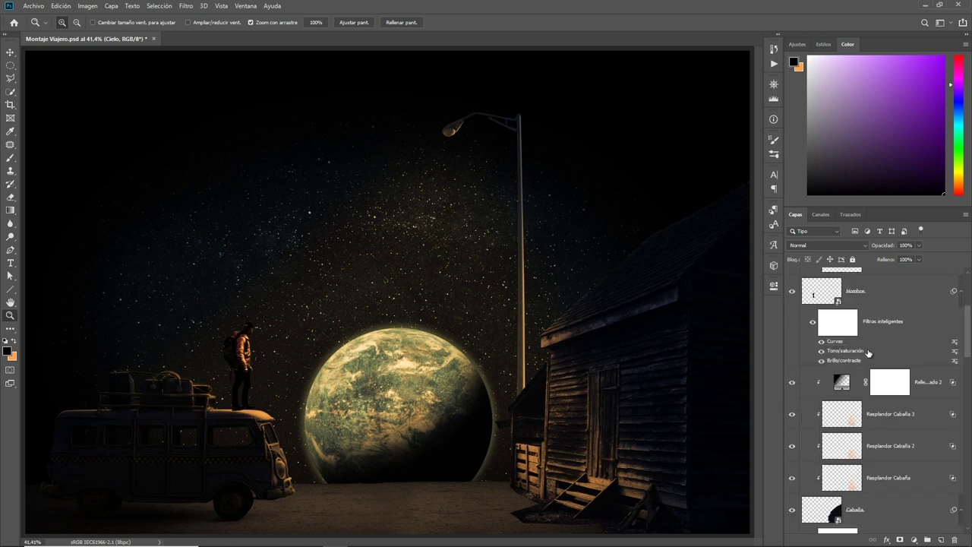
scroll(927, 297, "up", 3)
left_click(939, 288)
left_click(942, 540)
left_click(456, 122)
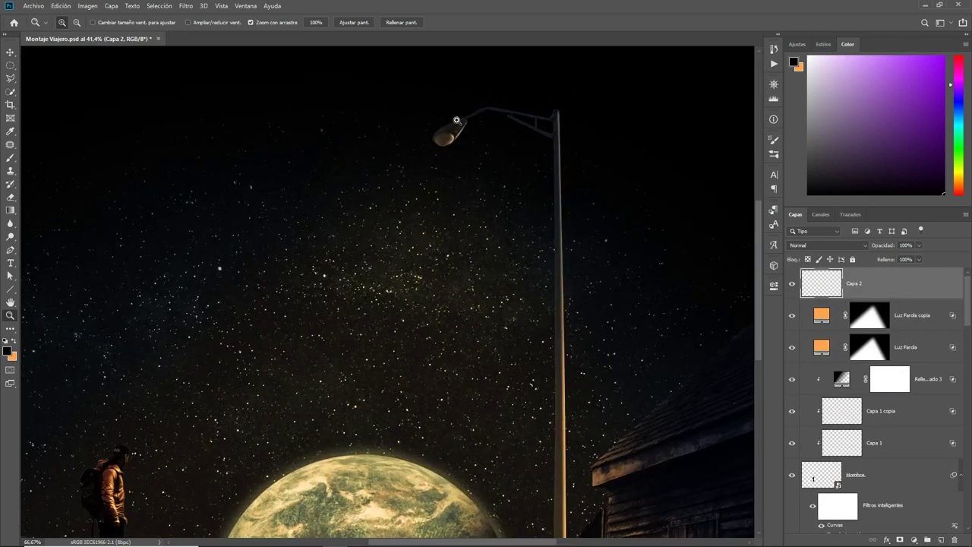
left_click(10, 159)
key("x")
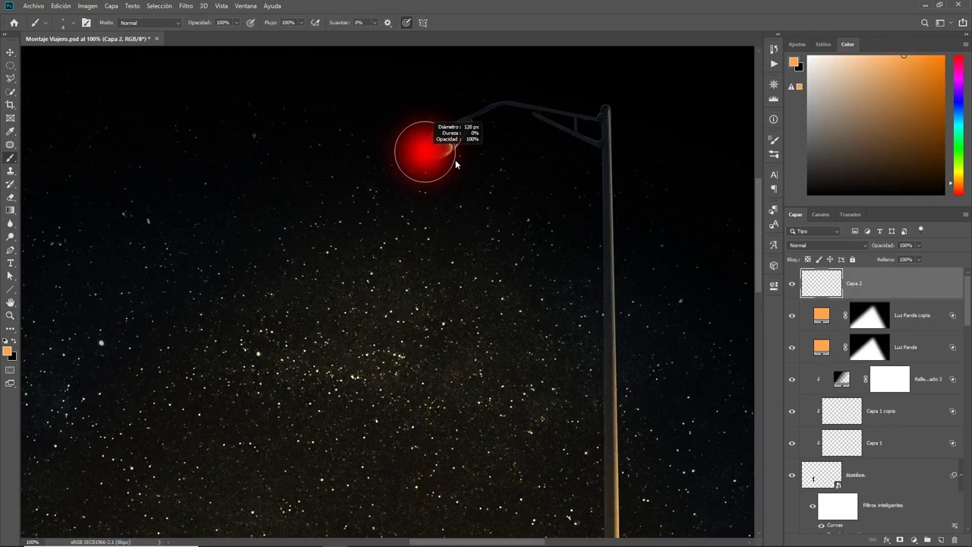
left_click(438, 148)
Set that glow layer to Trama and soften it with a Gaussian blur.
left_click(828, 245)
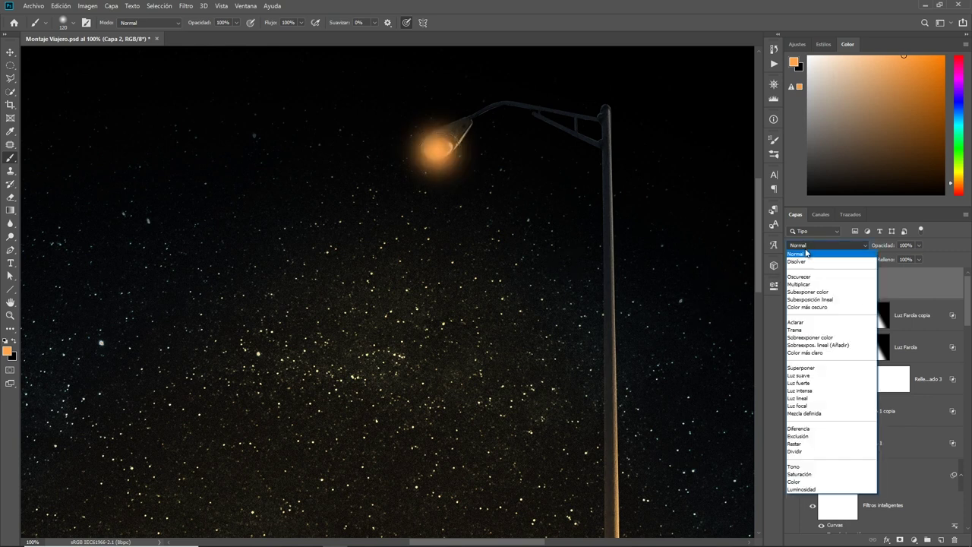
left_click(821, 330)
left_click(186, 5)
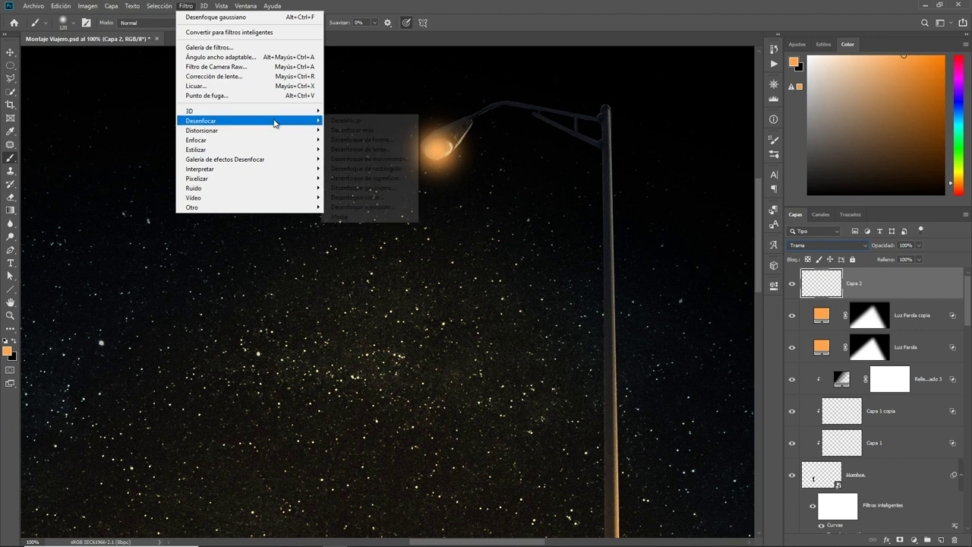
left_click(401, 190)
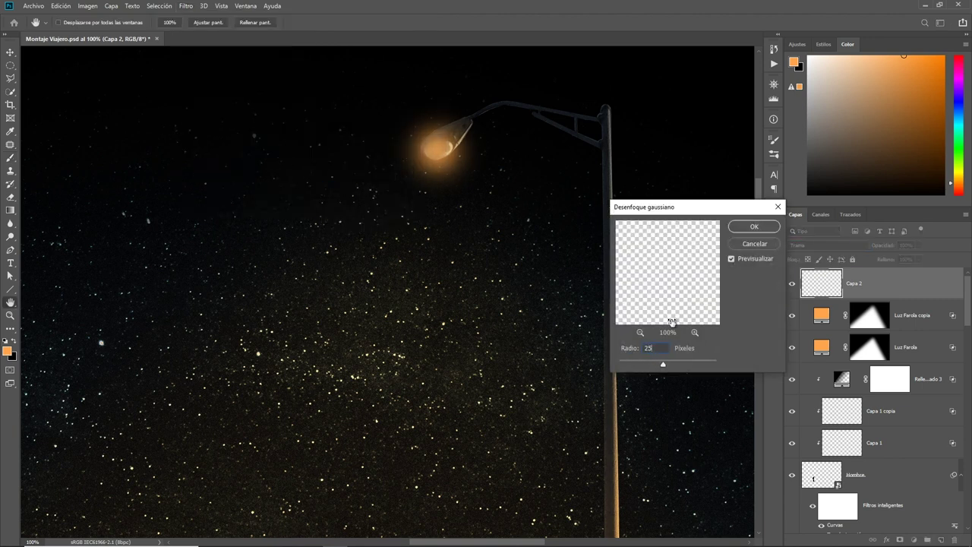
left_click(754, 226)
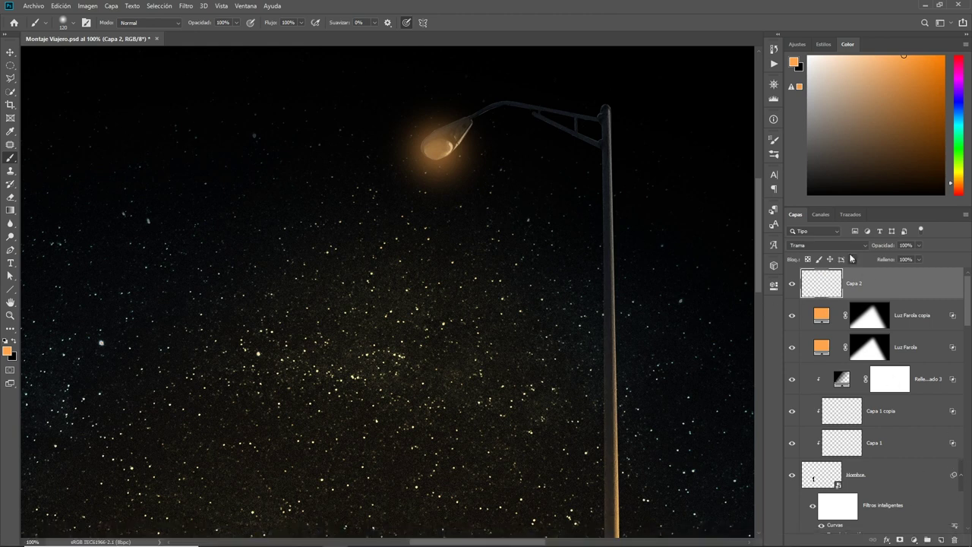
Add a second glow layer in lighter orange fbb978, Trama mode, blurred.
left_click(940, 539)
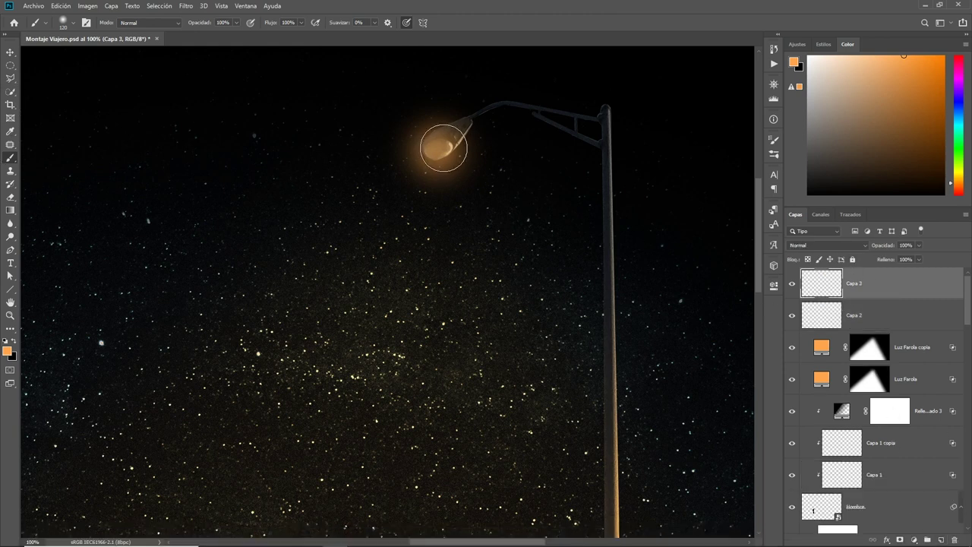
left_click(6, 350)
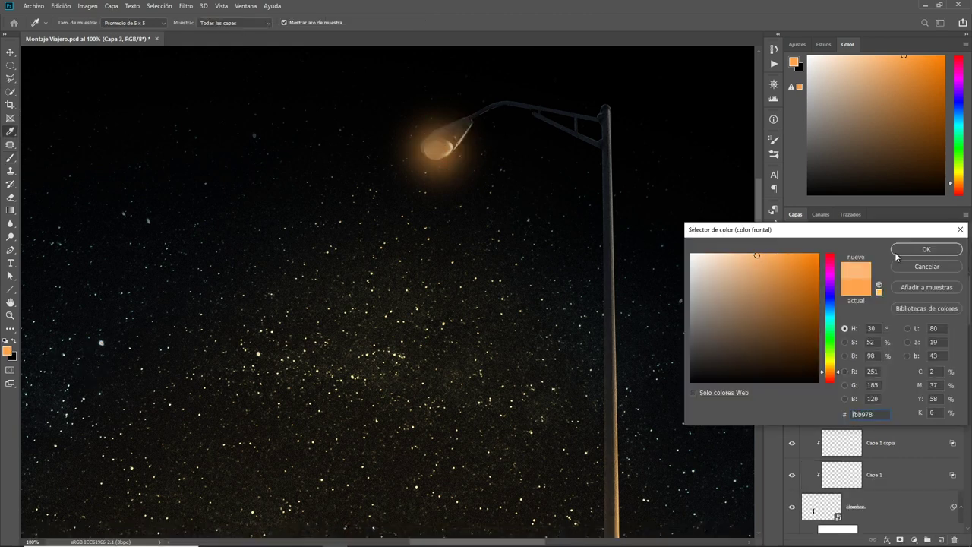
left_click(926, 250)
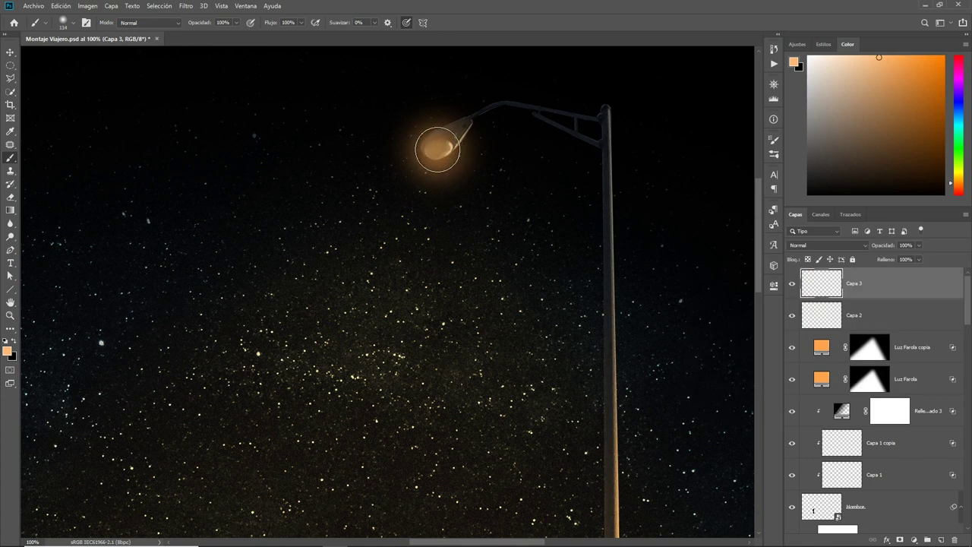
left_click(829, 245)
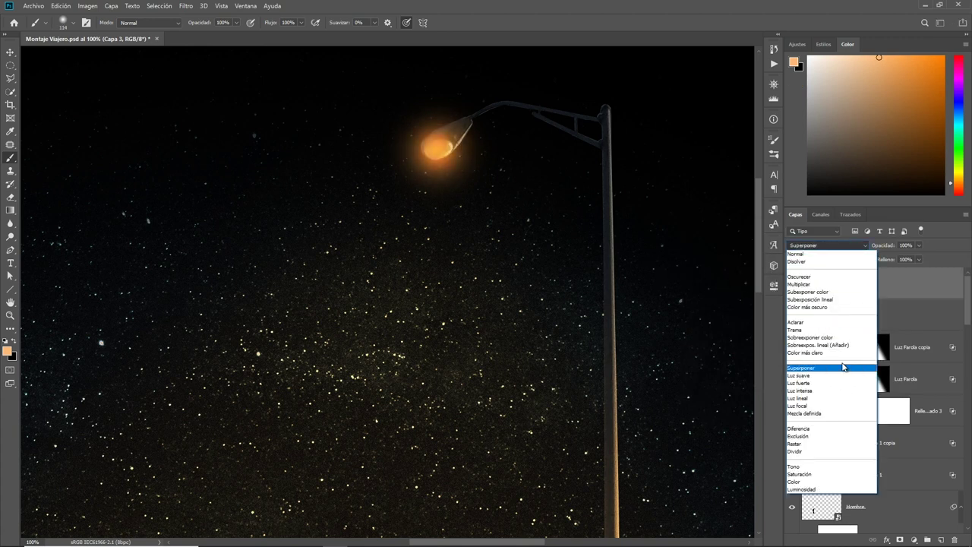
left_click(835, 331)
left_click(793, 285)
left_click(186, 6)
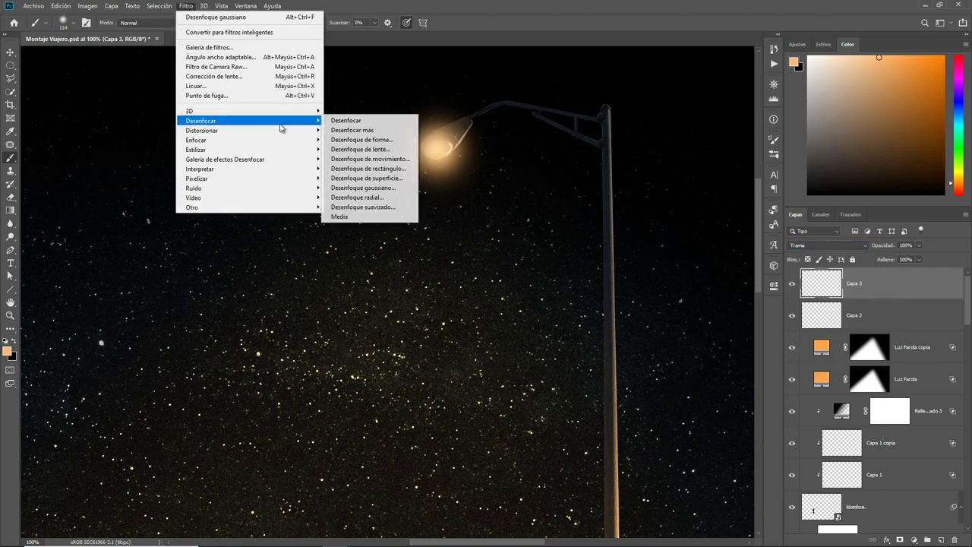
left_click(406, 187)
Add a third Trama glow layer with a ~70 px brush and group Capa 2–4 into Grupo 1.
left_click(755, 226)
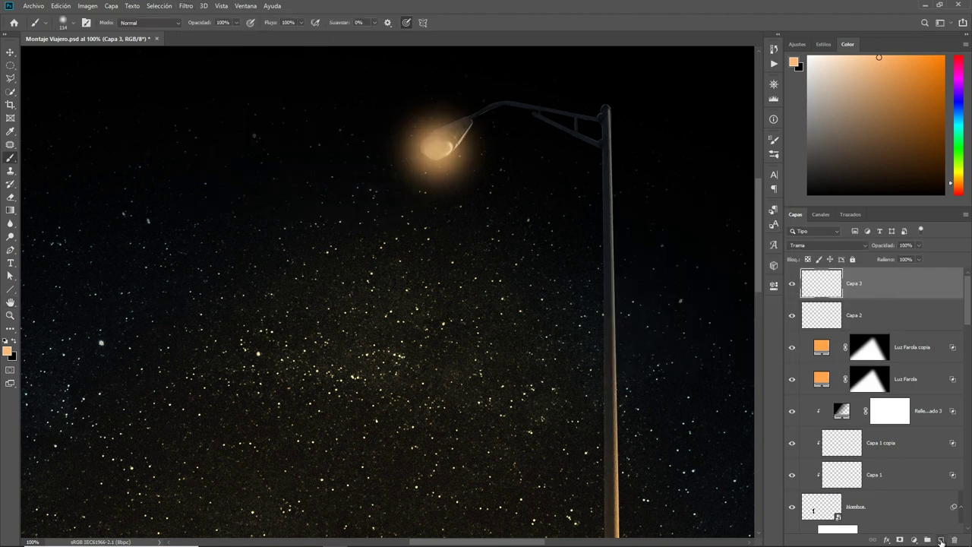
key("ctrl+shift+alt+n")
key("b")
left_click_drag(440, 154, 439, 150)
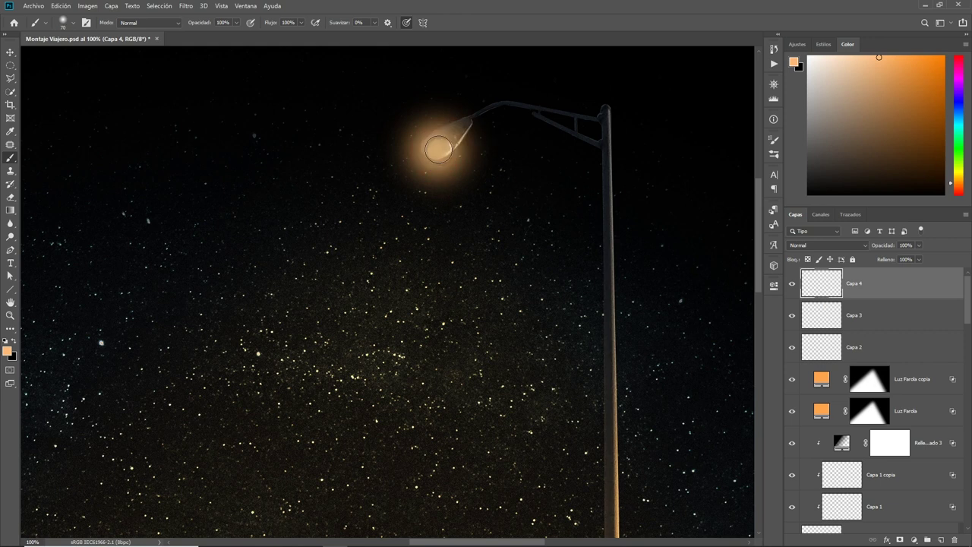
left_click(835, 246)
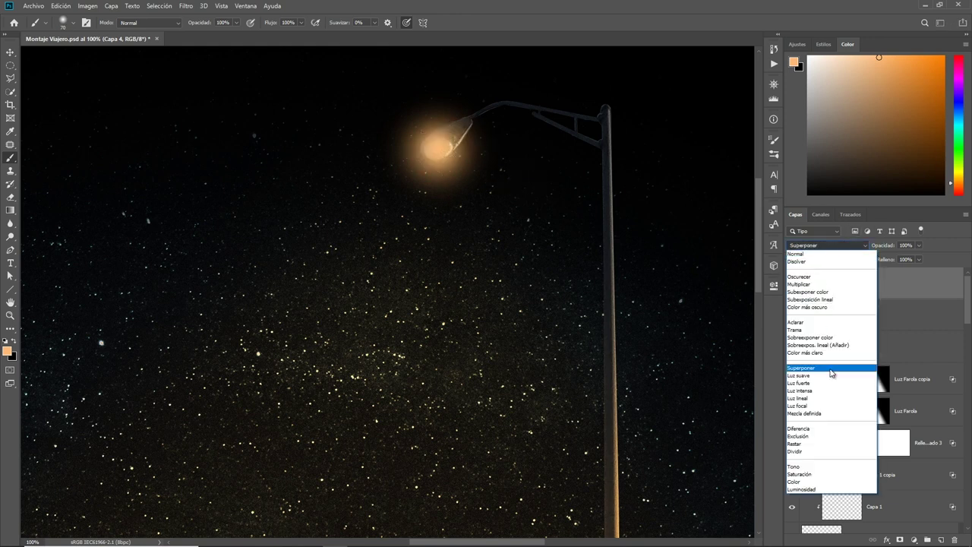
left_click(819, 330)
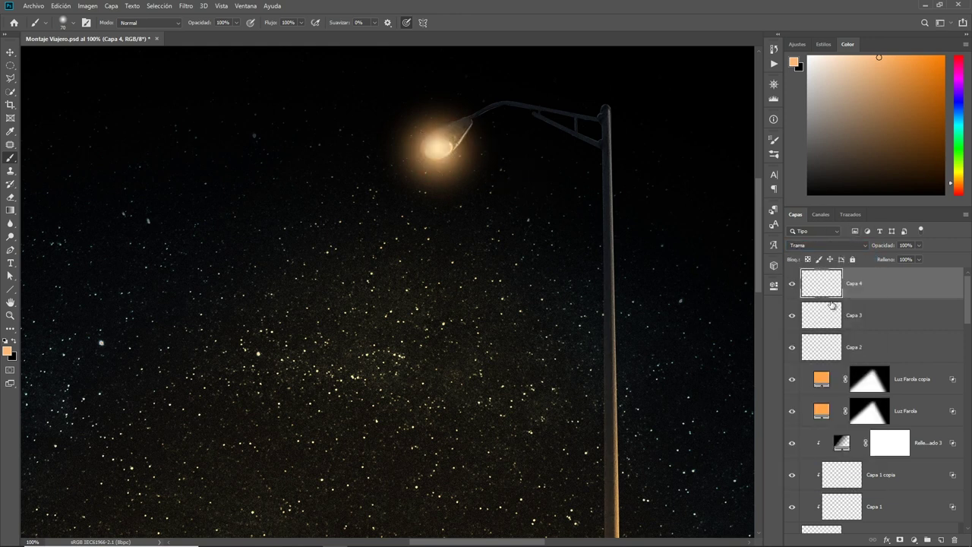
left_click(920, 352)
left_click(920, 291, "shift")
key("ctrl+g")
type("Resplandor Farola")
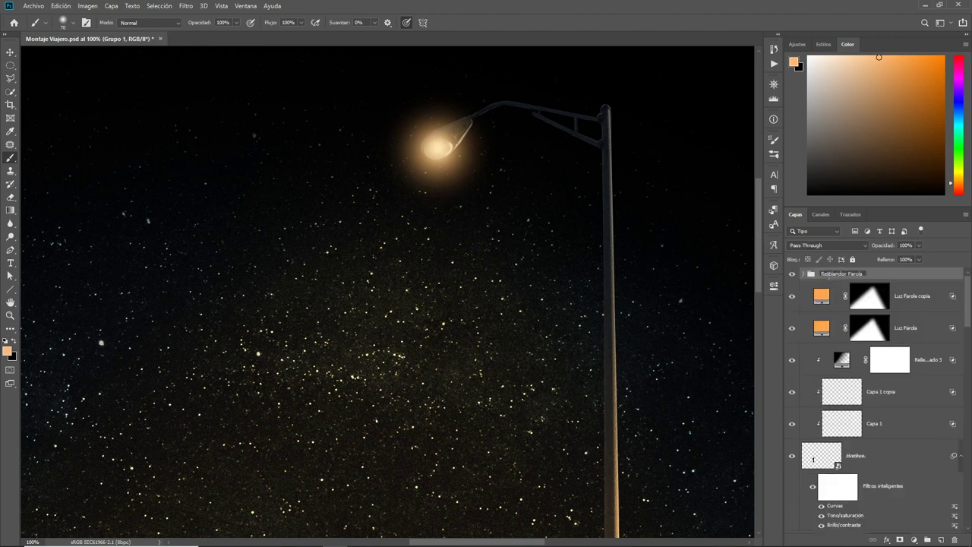
Name the group Resplandor Farola and fade its lamp glow with a gradient mask.
key("Return")
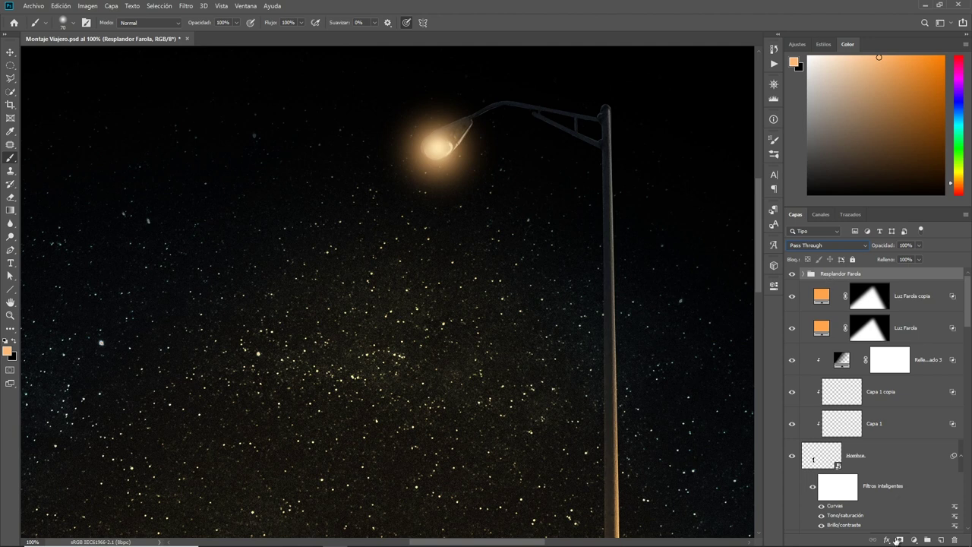
left_click(898, 539)
left_click(10, 210)
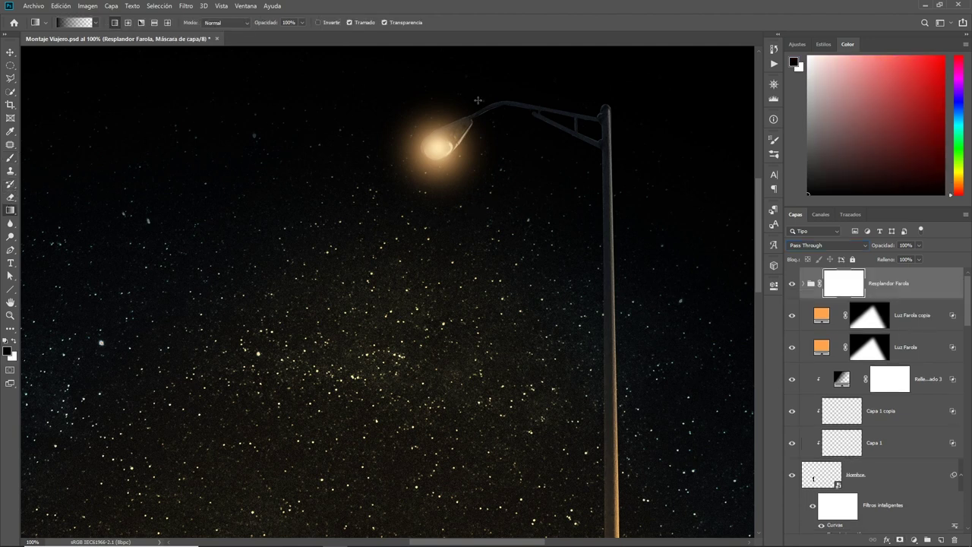
left_click_drag(475, 110, 474, 111)
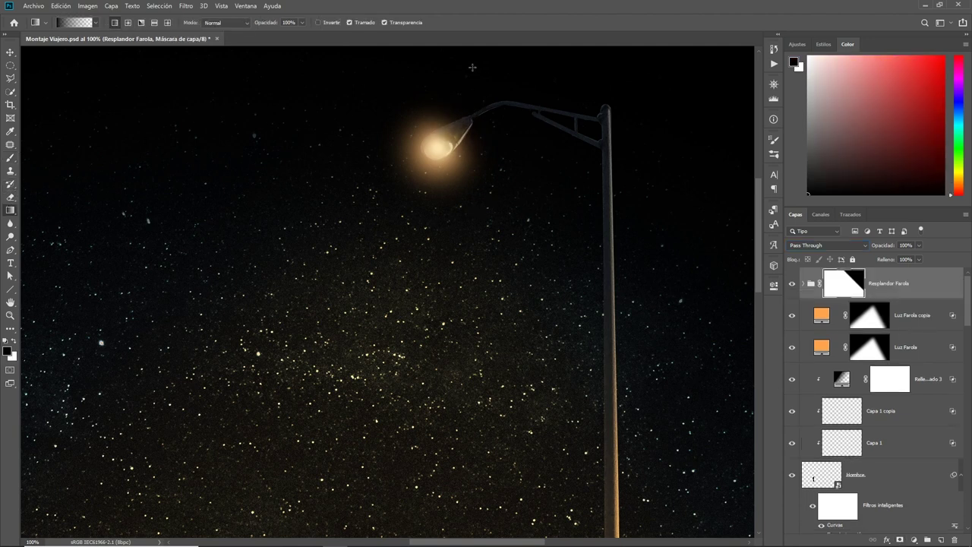
left_click_drag(431, 156, 431, 159)
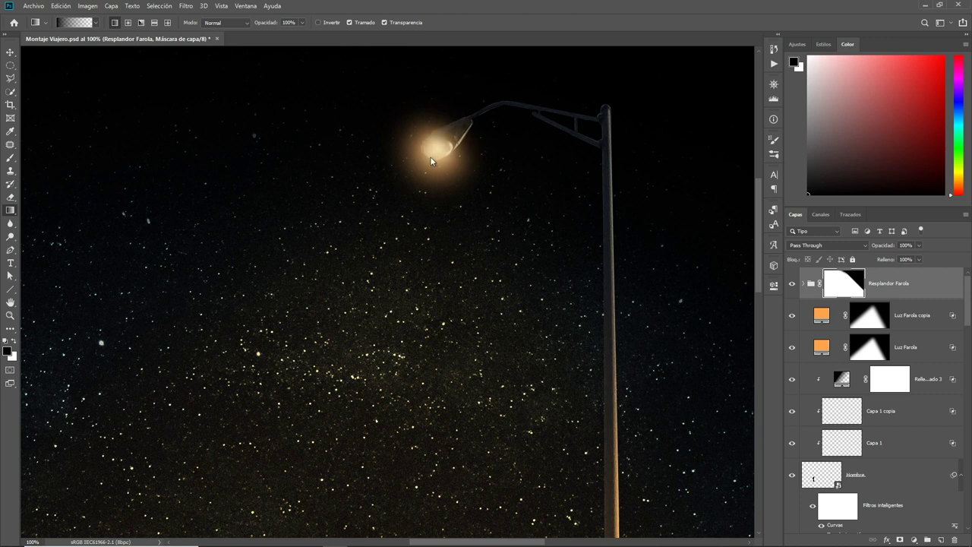
left_click_drag(420, 192, 475, 170)
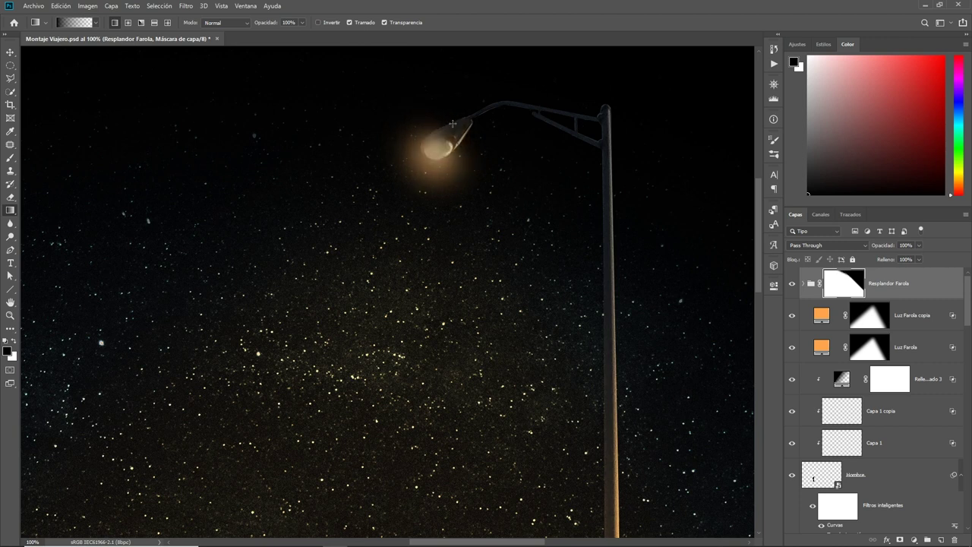
key("ctrl+z")
key("ctrl+z")
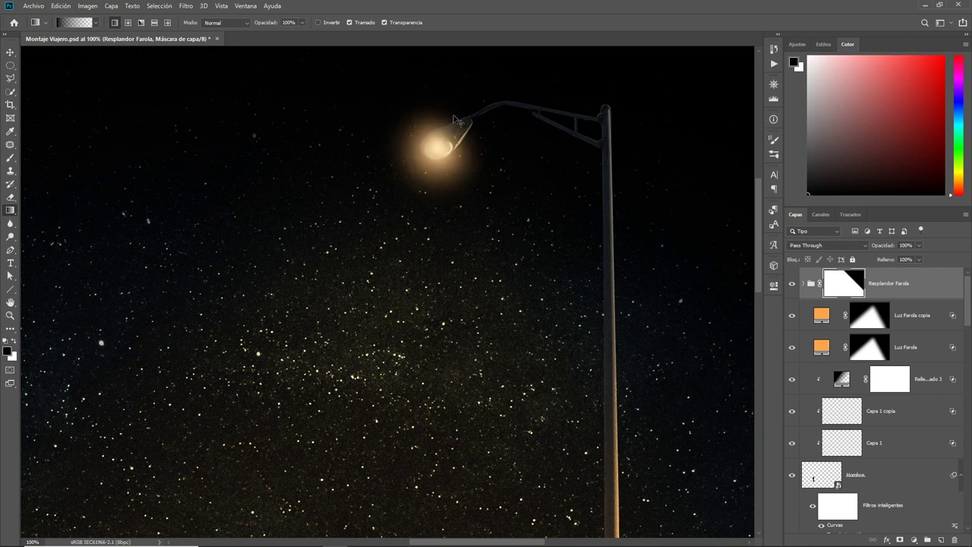
key("ctrl+z")
left_click_drag(422, 163, 422, 163)
key("z")
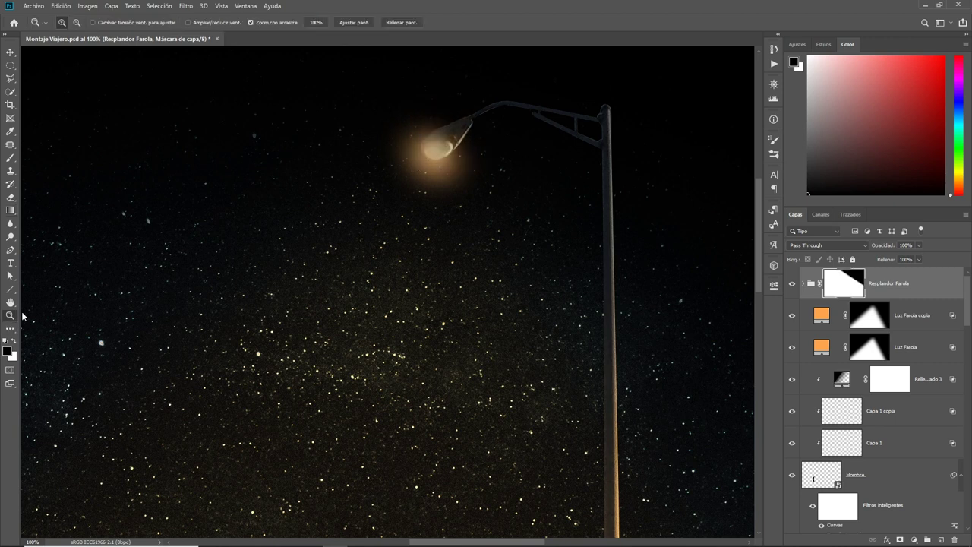
left_click(423, 266, "alt")
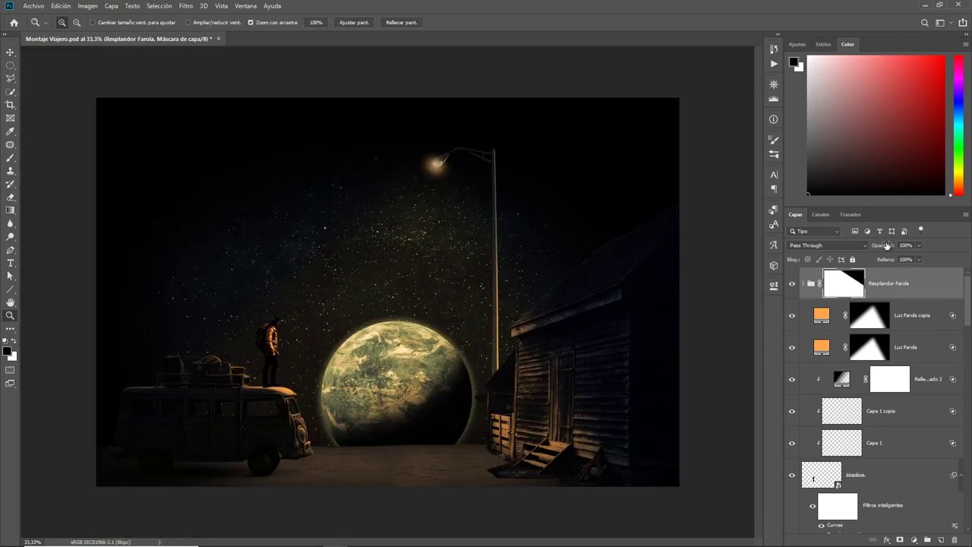
Lower the Resplandor Farola group's opacity and zoom out to 25%.
mouse_move(887, 244)
left_mouse_down()
mouse_move(874, 246)
mouse_move(928, 258)
left_mouse_up()
left_click(802, 285)
key("alt+bracketleft")
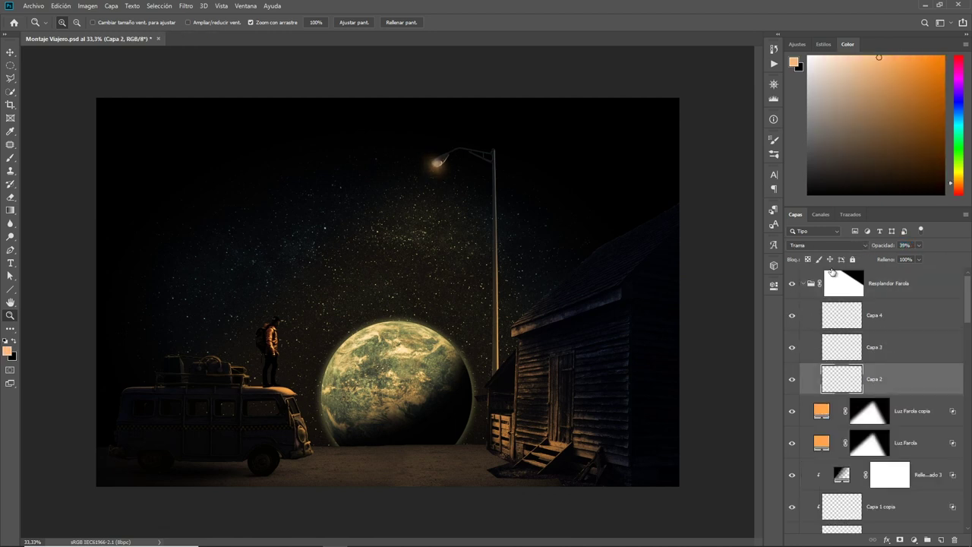
left_click(852, 275)
left_click(403, 271, "alt")
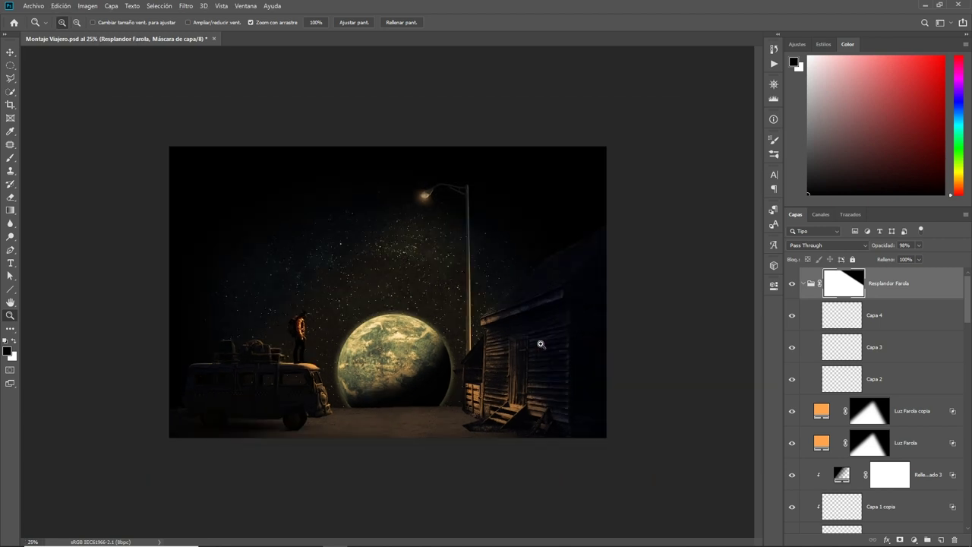
Paint black on the Luz Farola copia mask with a large brush to hide the light cone around the lamp.
left_click(791, 413)
left_click(923, 413)
key("b")
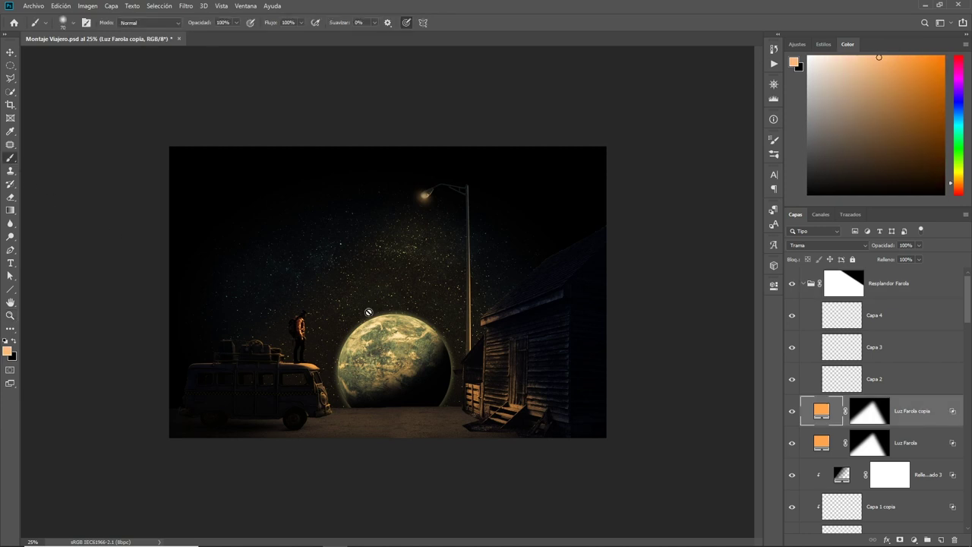
key("d")
left_click(870, 411)
left_click_drag(375, 304, 422, 304)
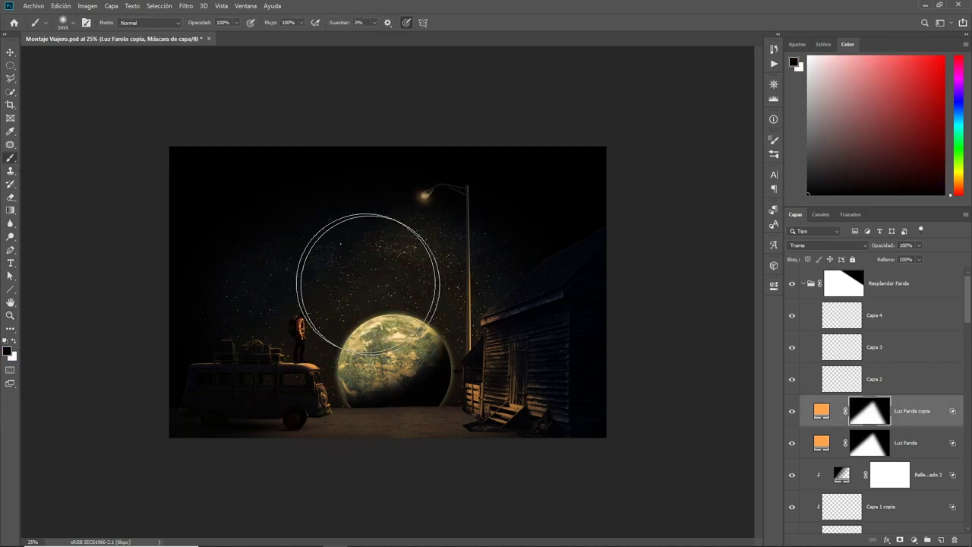
left_click_drag(364, 265, 418, 246)
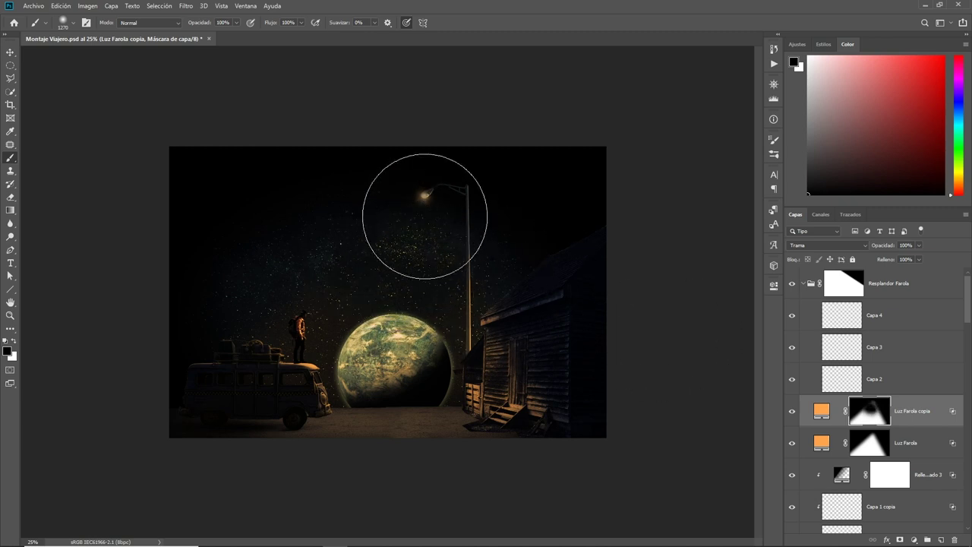
left_click_drag(418, 247, 460, 272)
Paint out the Luz Farola light around the figure and van on its mask.
left_click(861, 449)
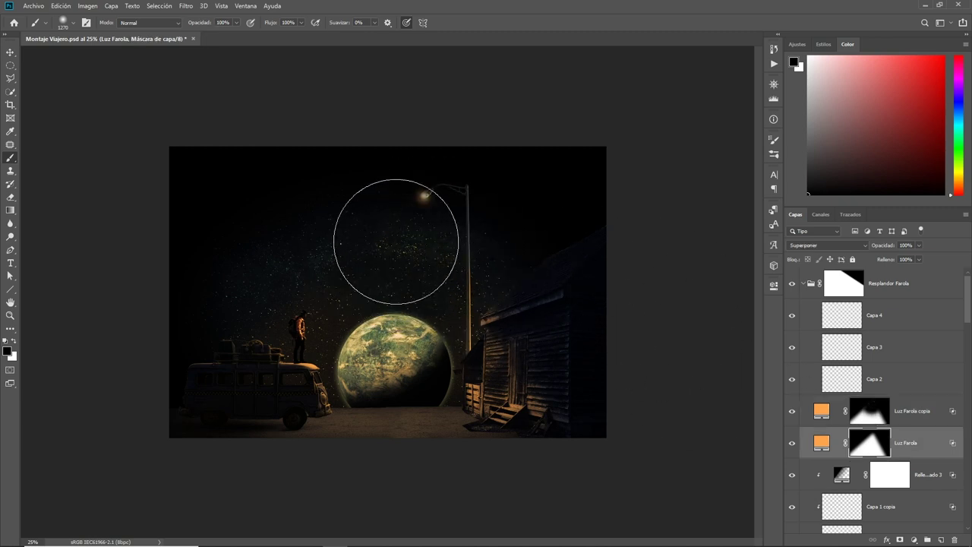
left_click_drag(327, 262, 228, 304)
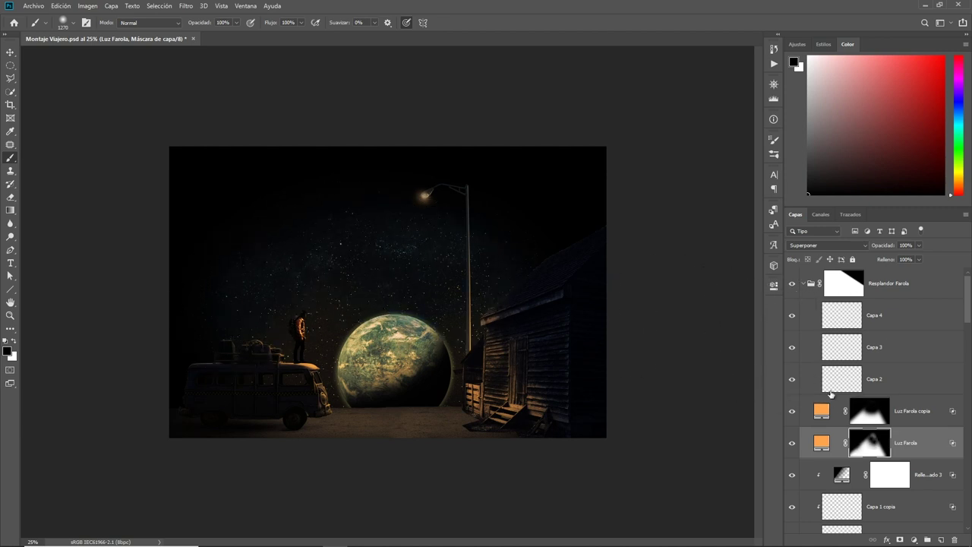
scroll(881, 441, "down", 3)
scroll(867, 410, "down", 3)
scroll(851, 380, "down", 3)
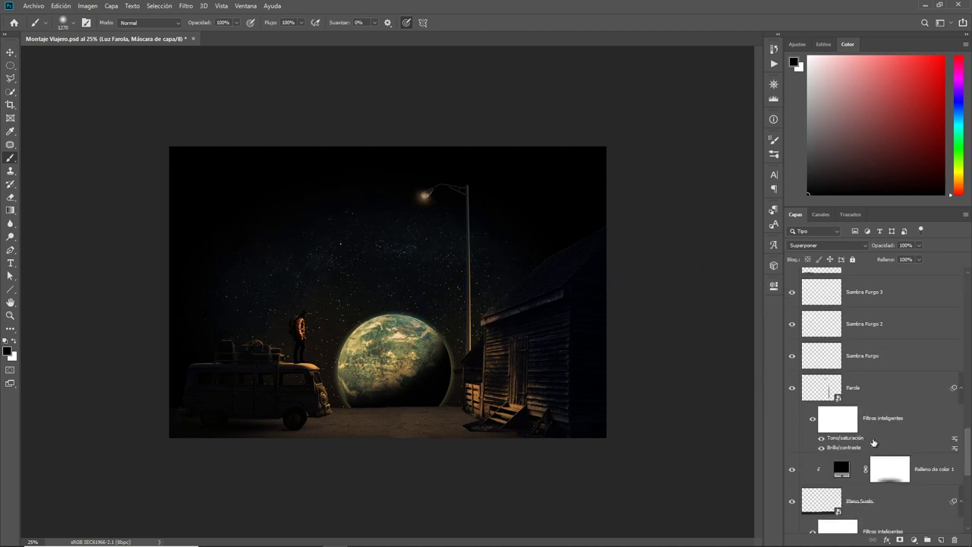
scroll(835, 350, "down", 3)
left_click(792, 342)
Add a Solid Color fill layer in a dark orange-brown.
left_click(887, 348)
left_click(914, 539)
left_click(916, 361)
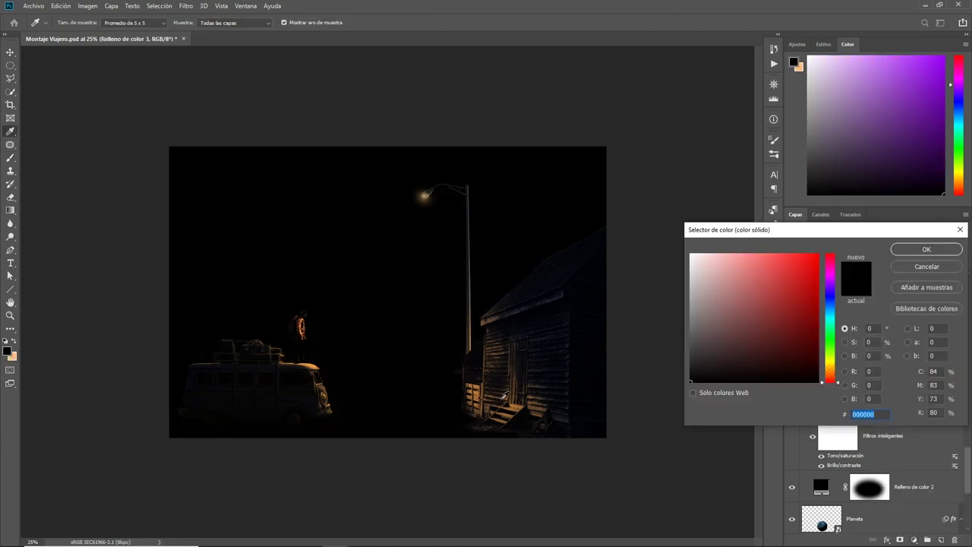
left_click(301, 322)
left_click(933, 252)
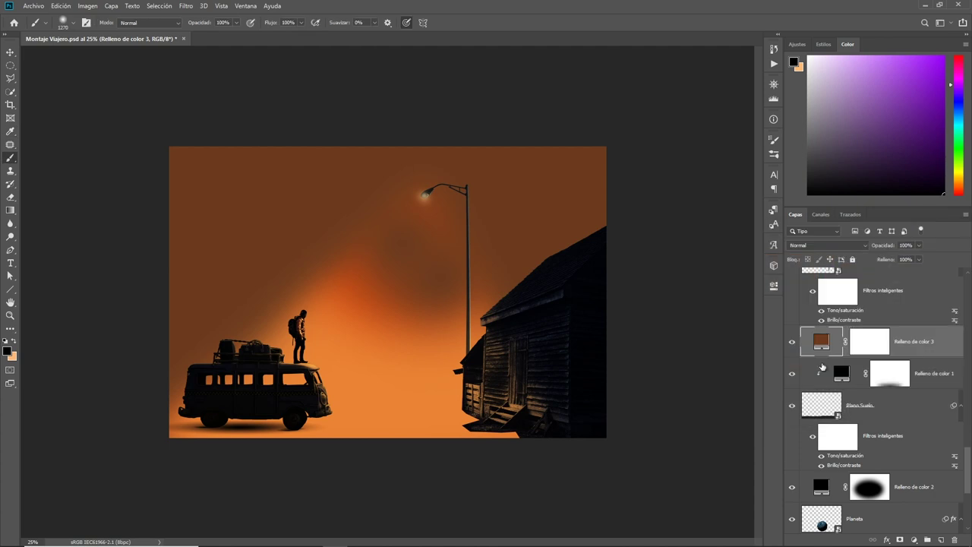
Refine the fill colour to a lighter, saturated orange.
double_click(823, 346)
left_click(771, 260)
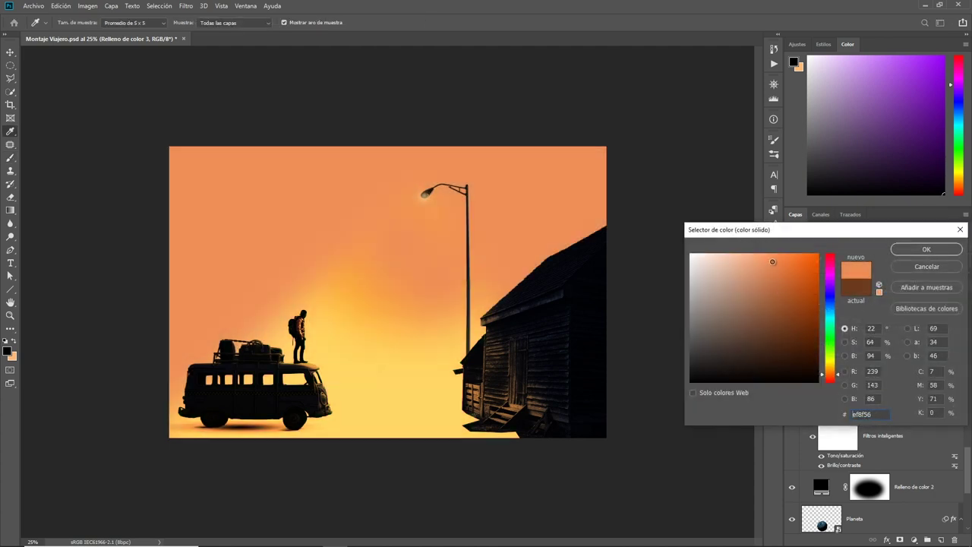
left_click(763, 287)
left_click_drag(831, 372, 831, 380)
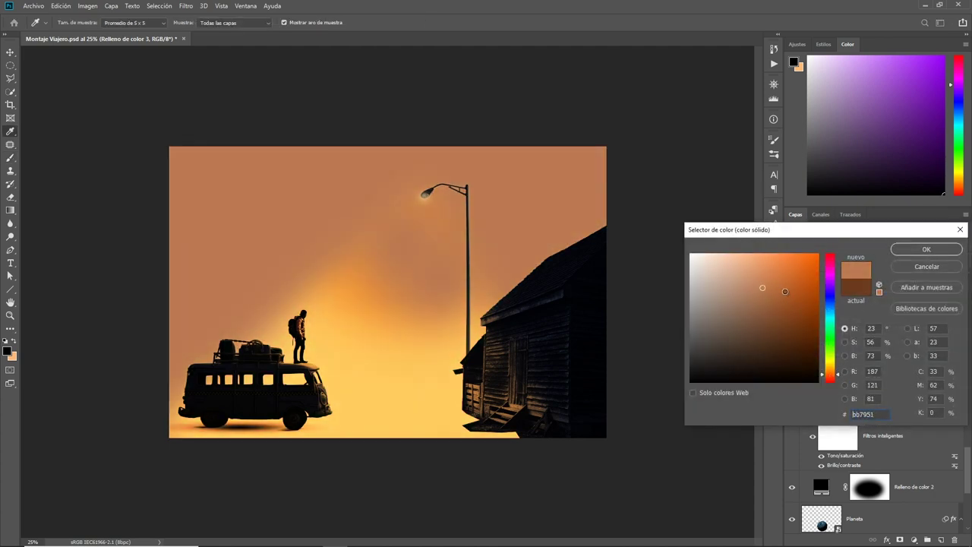
left_click(786, 288)
left_click(906, 254)
double_click(823, 343)
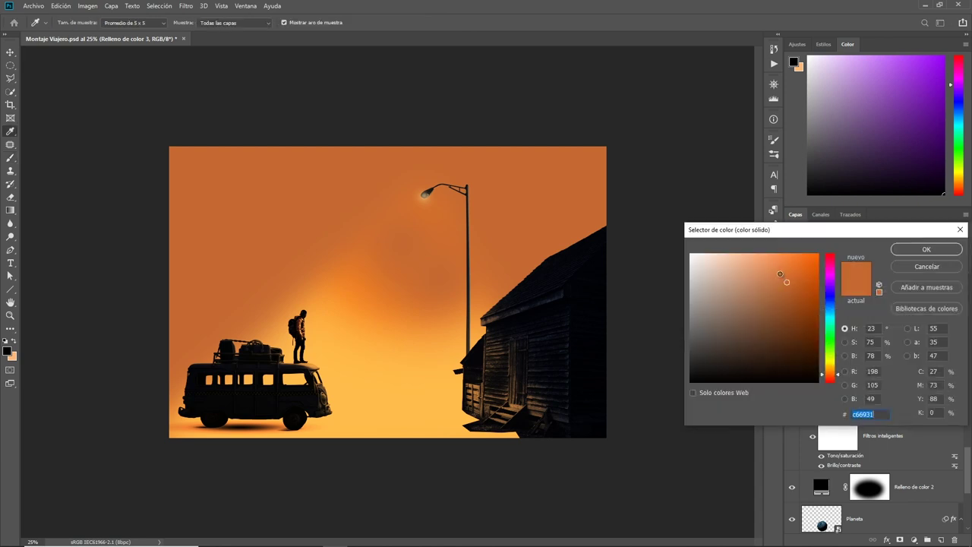
left_click(791, 272)
left_click(914, 254)
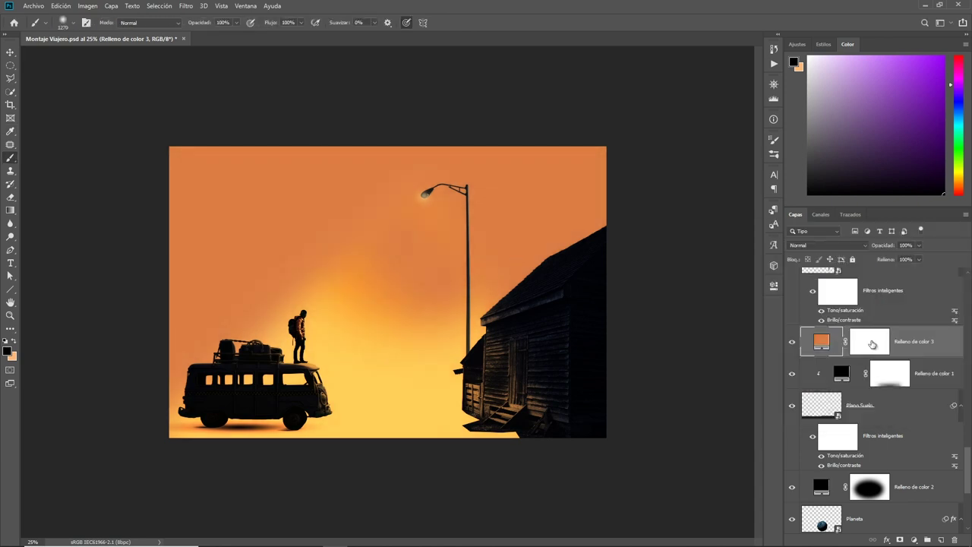
Copy Relleno de color 1's mask onto Relleno de color 3 and invert it.
left_click(870, 345)
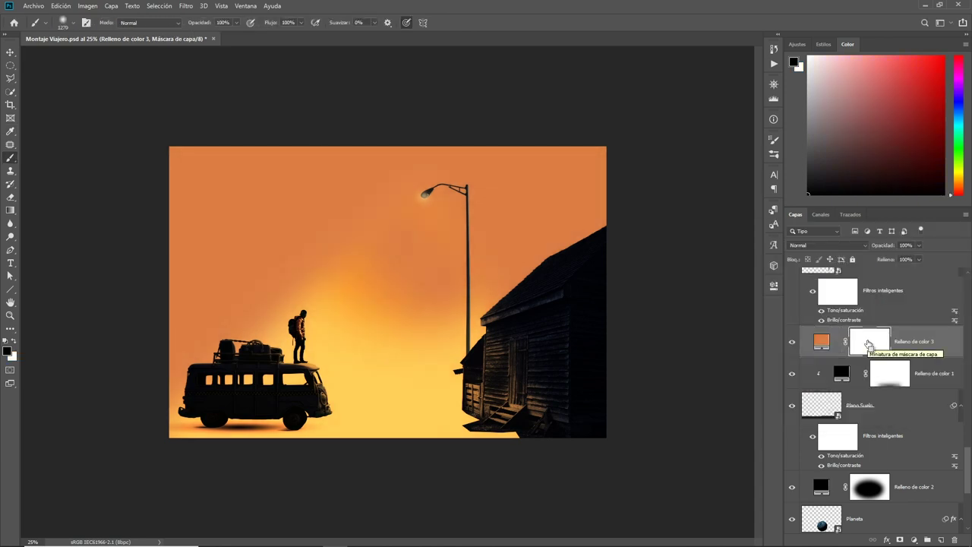
key("ctrl+i")
left_click(894, 377)
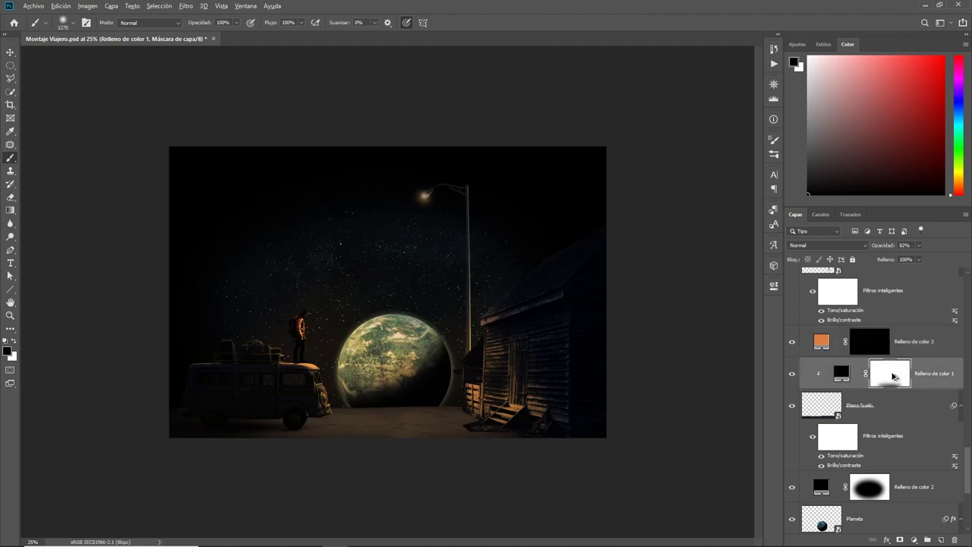
left_click_drag(894, 378, 874, 343)
key("Return")
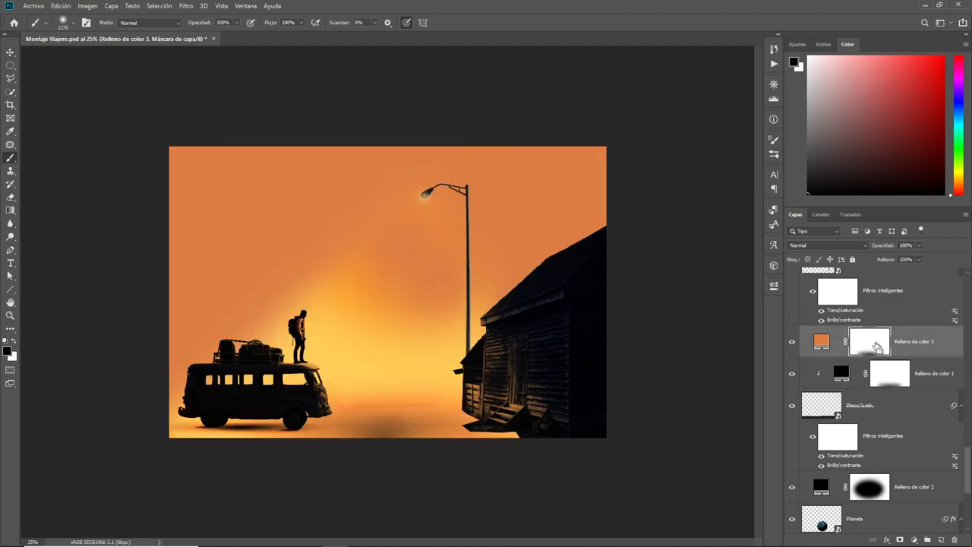
key("ctrl+i")
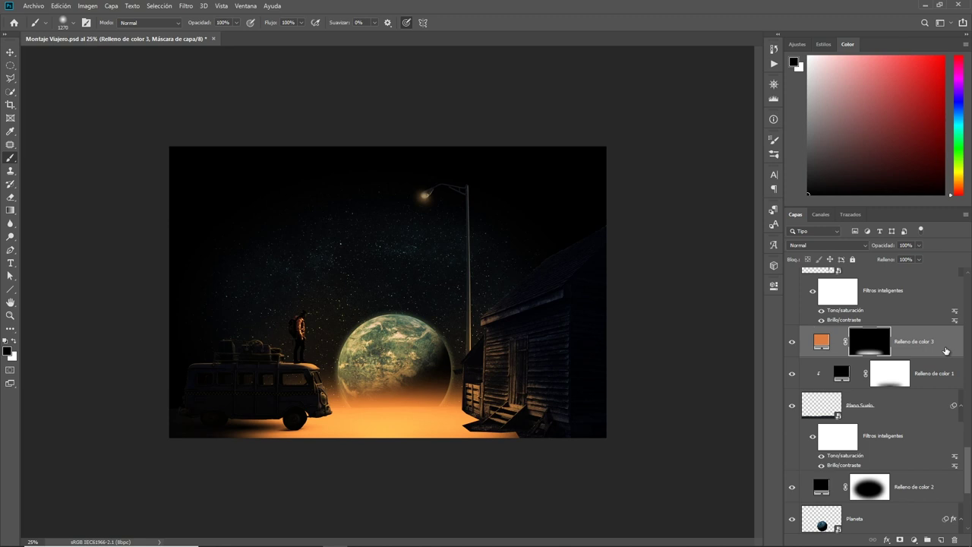
Set Blend If so the orange shows only on lighter ground, then clip it to the layer below.
double_click(946, 351)
left_click_drag(688, 313, 741, 315)
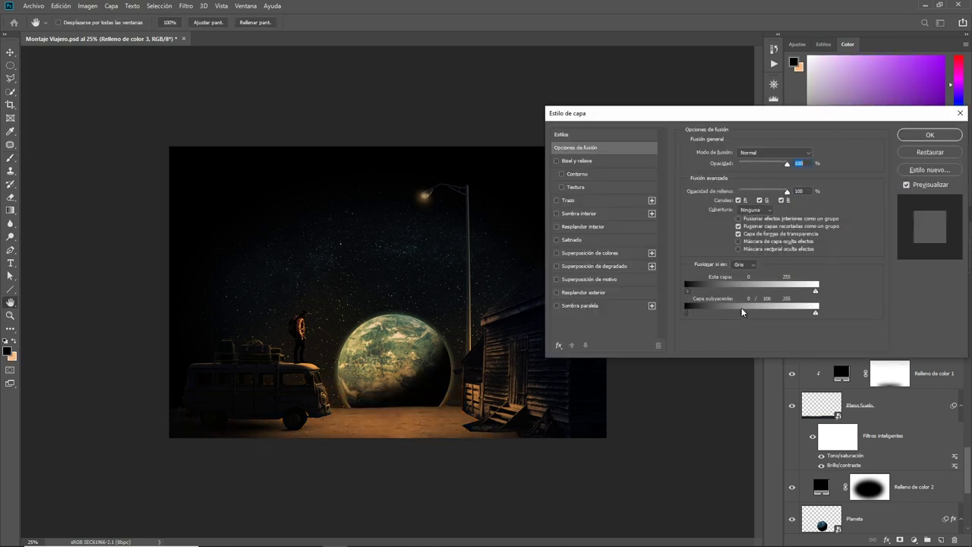
key("Return")
key("ctrl+alt+g")
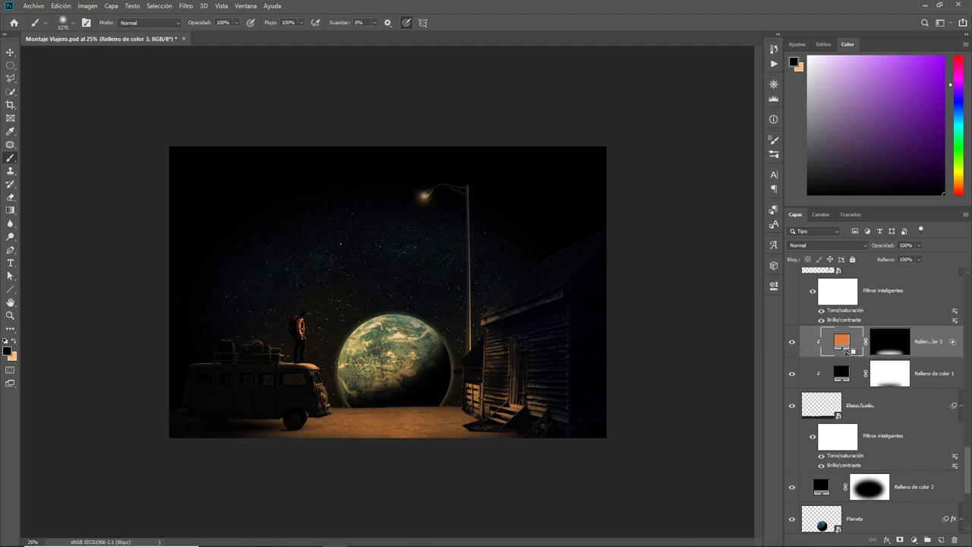
left_click(793, 345)
left_click(793, 344)
left_click(430, 291)
left_click(521, 214)
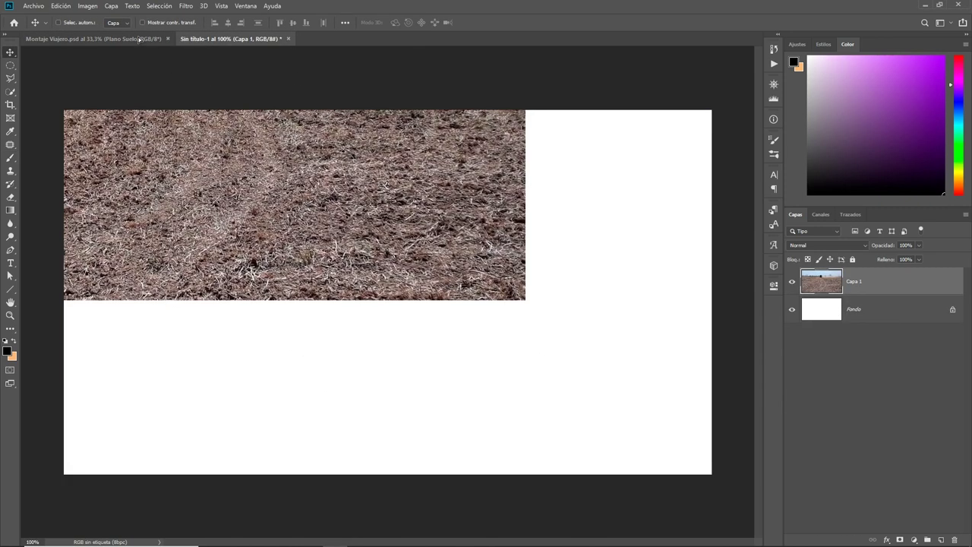
In Montaje Viajero, enlarge the ground texture to about 294% and position it over the dirt floor.
left_click(140, 39)
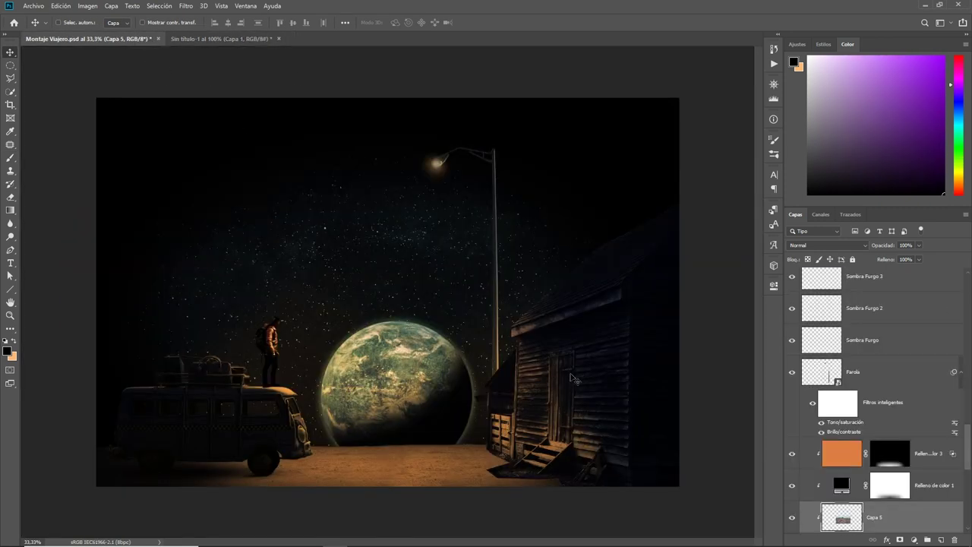
scroll(905, 487, "up", 2)
scroll(843, 443, "down", 2)
scroll(835, 433, "down", 4)
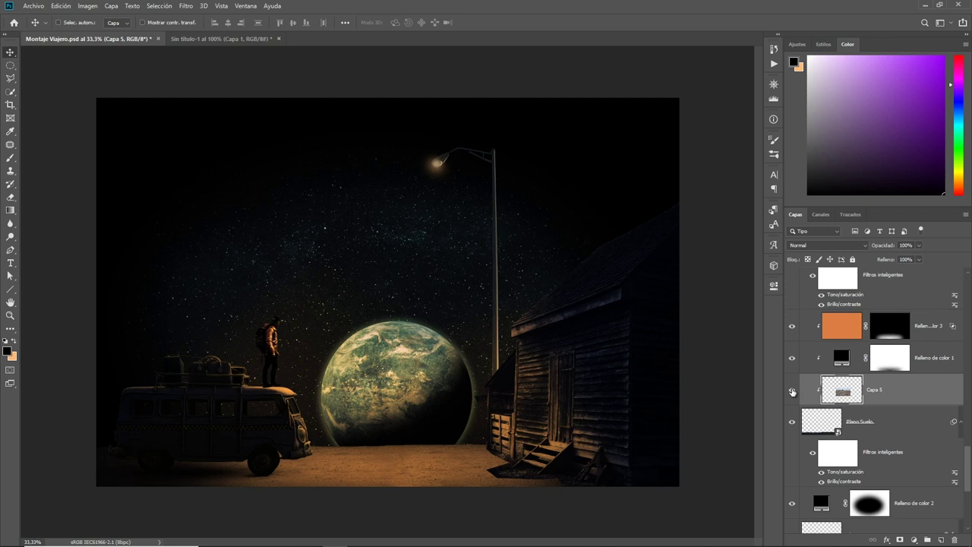
left_click_drag(426, 436, 404, 543)
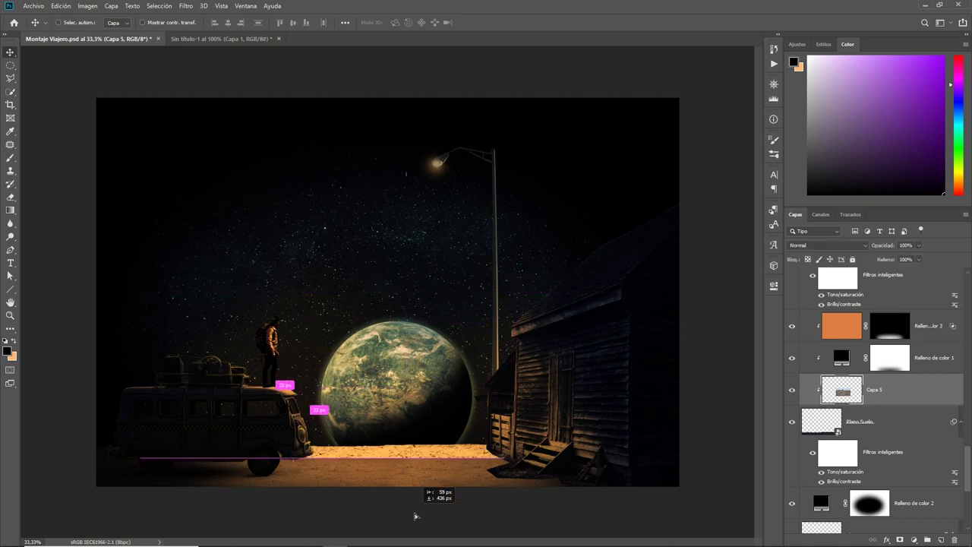
left_click_drag(404, 543, 413, 525)
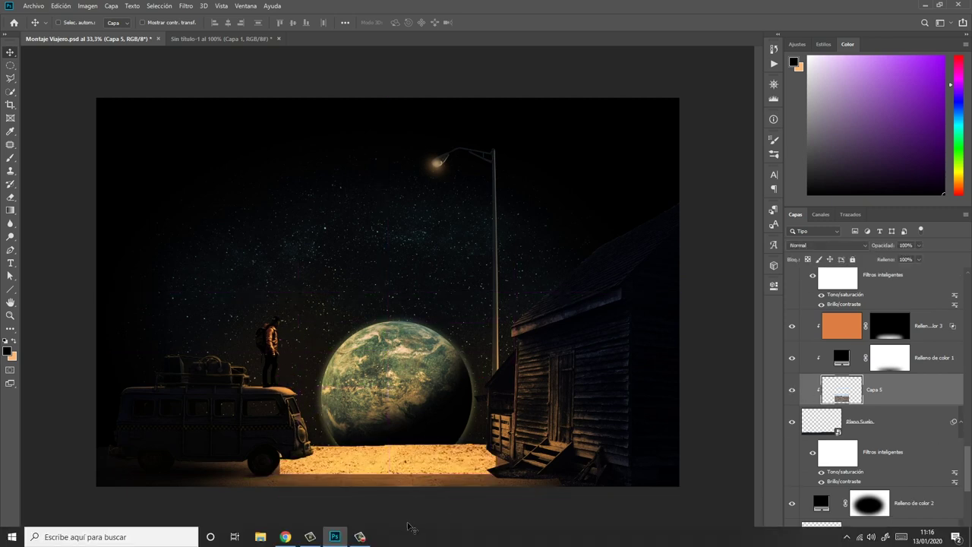
key("ctrl+t")
left_click_drag(495, 353, 705, 230)
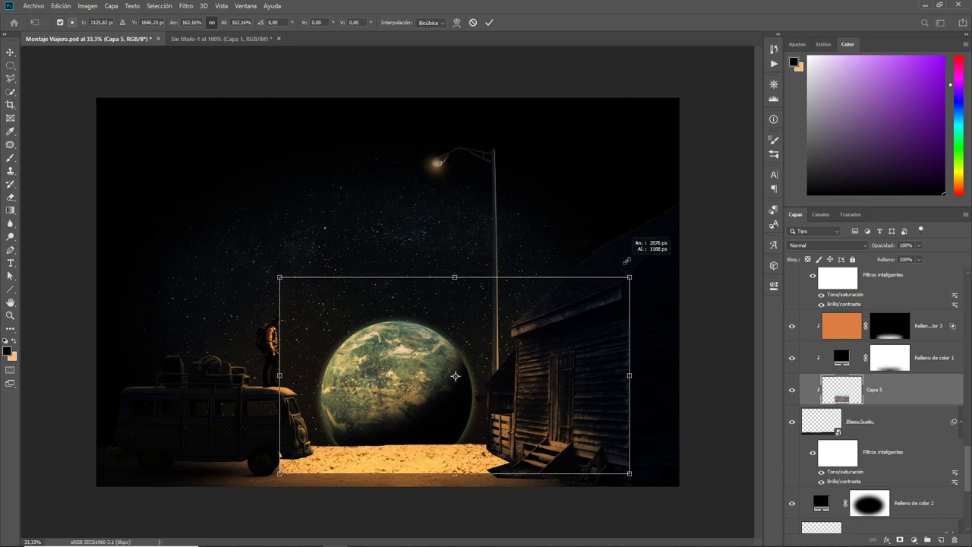
left_click_drag(443, 343, 442, 310)
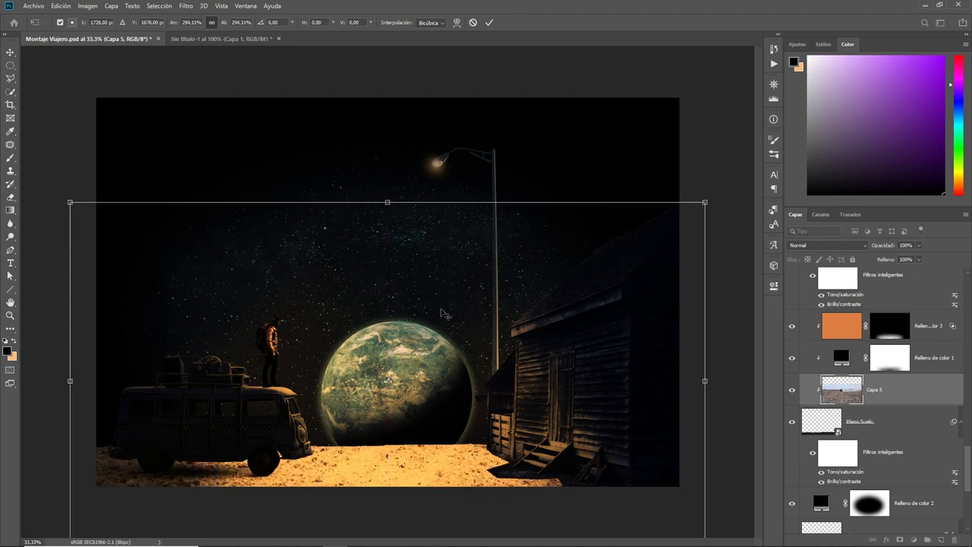
key("Return")
Convert the texture to a smart object and darken it with Brightness/Contrast.
right_click(844, 390)
right_click(889, 390)
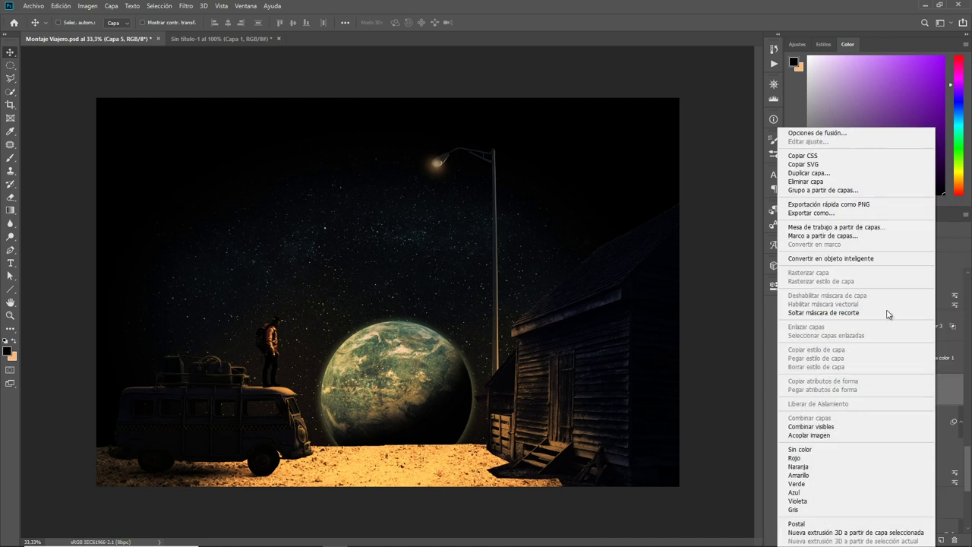
key("Escape")
left_click(87, 6)
mouse_move(94, 33)
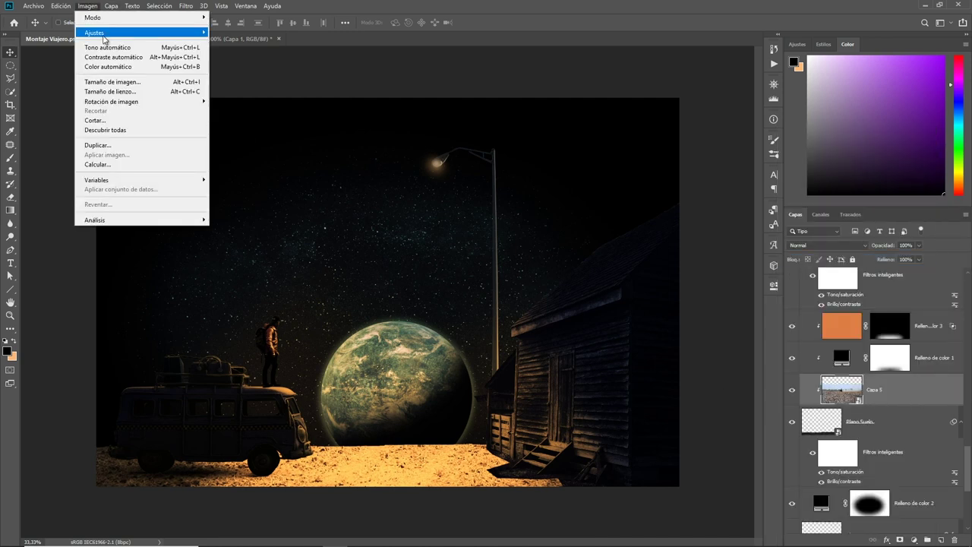
left_click(236, 35)
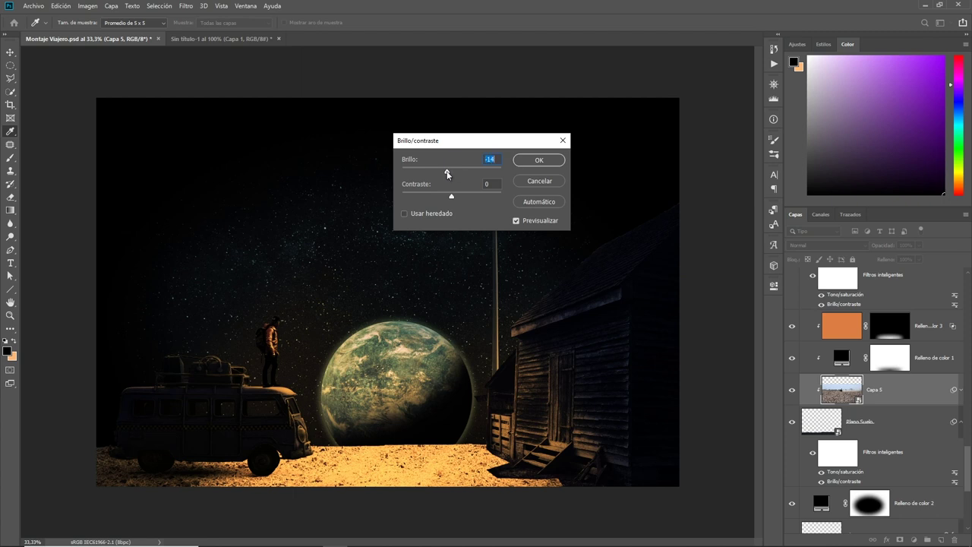
mouse_move(432, 176)
left_mouse_down()
mouse_move(415, 181)
mouse_move(491, 197)
left_mouse_up()
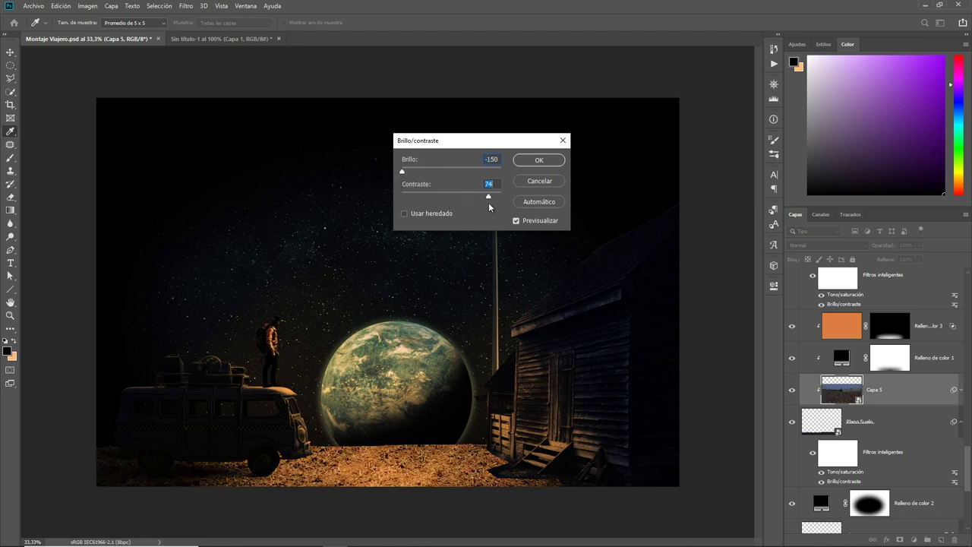
left_click(534, 160)
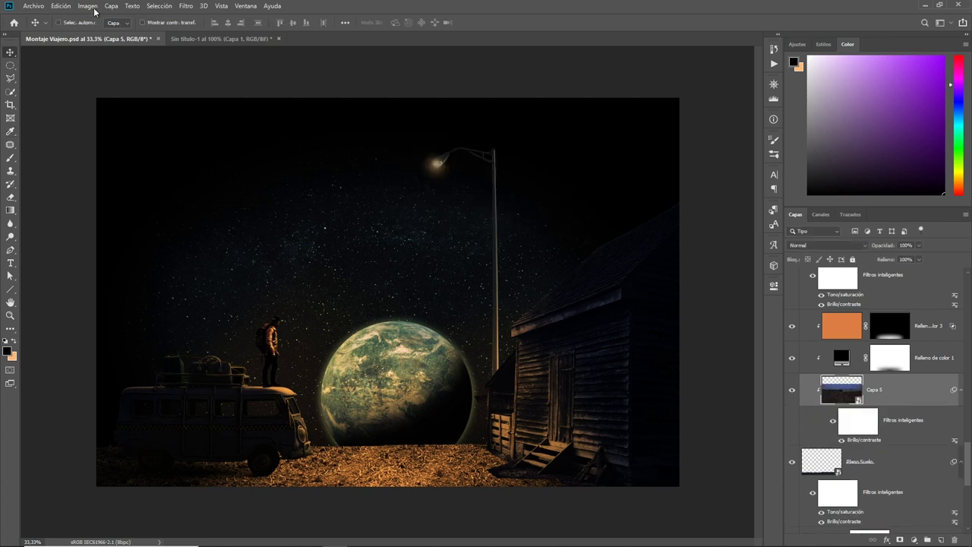
Apply a colorized Hue/Saturation giving the texture a warm, darker, less saturated tint.
left_click(87, 6)
left_click(240, 86)
left_click_drag(575, 157, 523, 165)
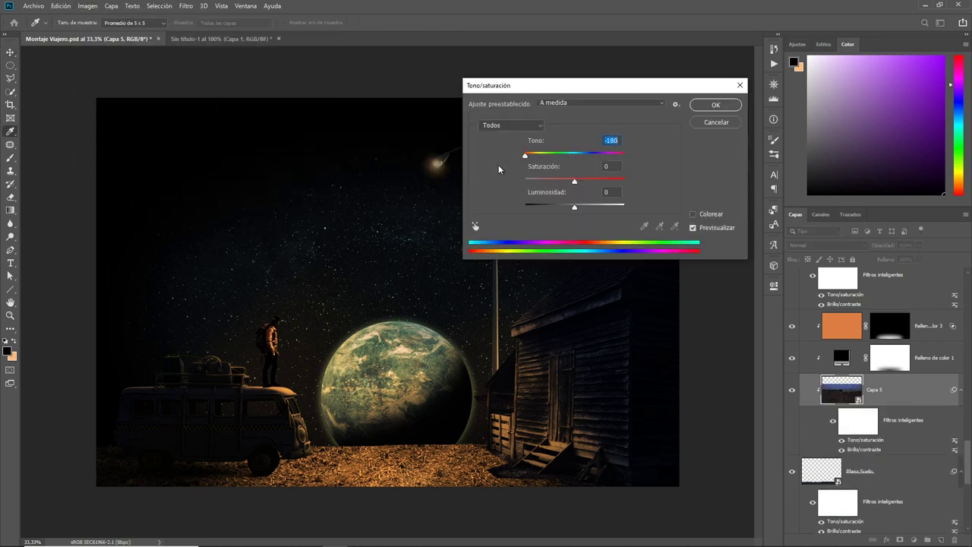
mouse_move(524, 155)
left_mouse_down()
mouse_move(636, 166)
mouse_move(587, 158)
mouse_move(572, 203)
left_mouse_up()
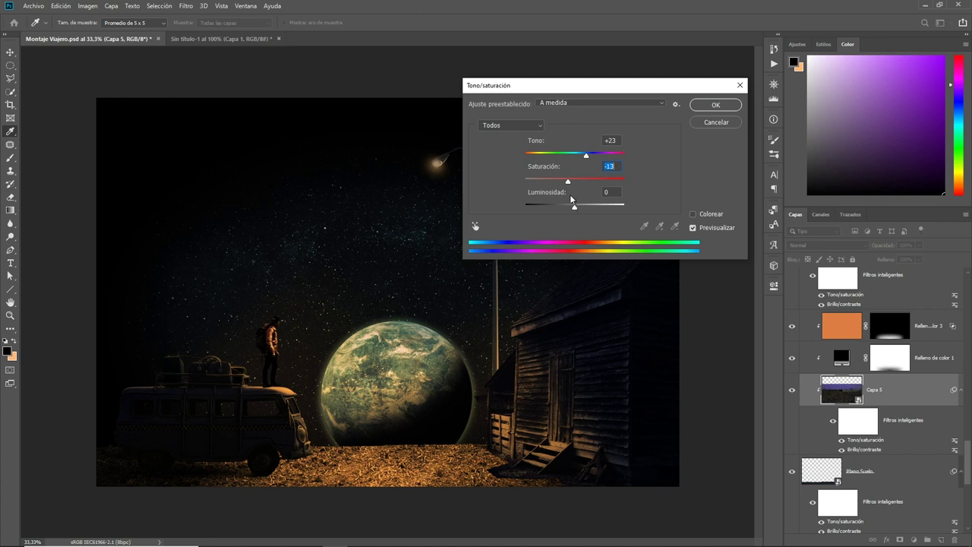
left_click_drag(575, 207, 544, 207)
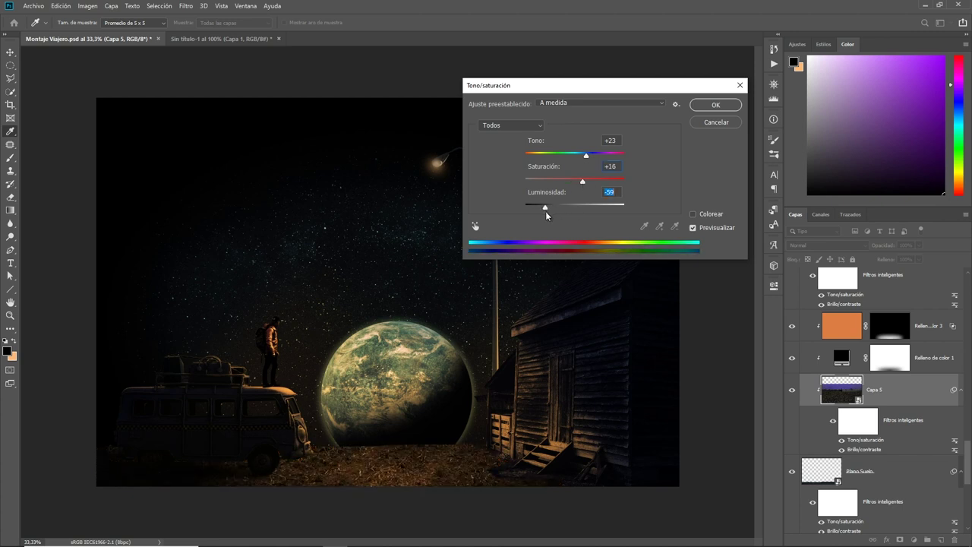
left_click_drag(583, 180, 562, 183)
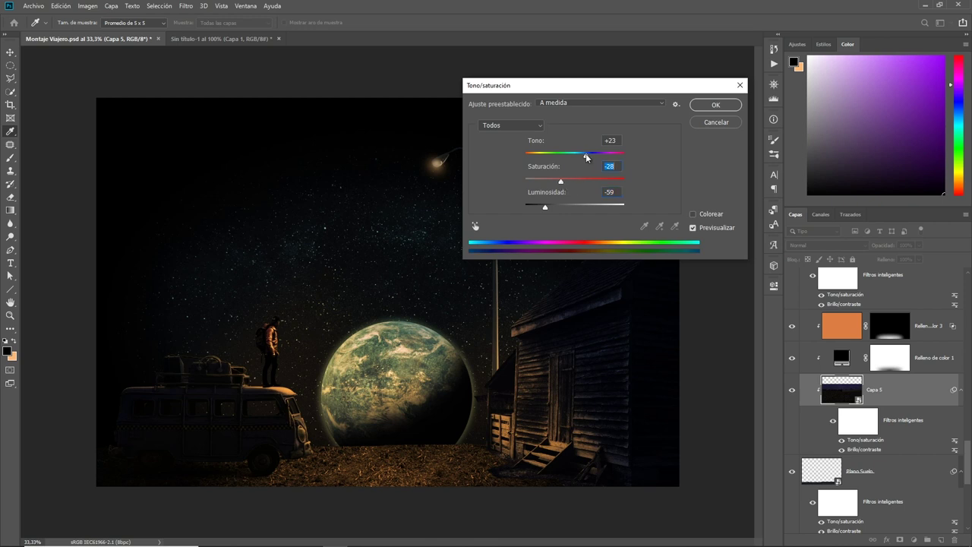
left_click(693, 214)
mouse_move(600, 156)
left_mouse_down()
mouse_move(534, 164)
mouse_move(598, 158)
mouse_move(583, 160)
left_mouse_up()
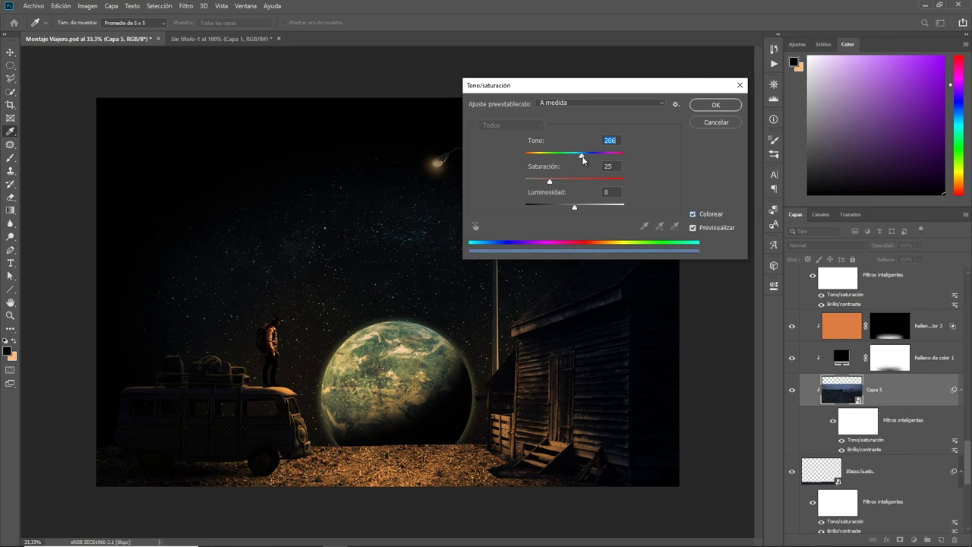
left_click(711, 105)
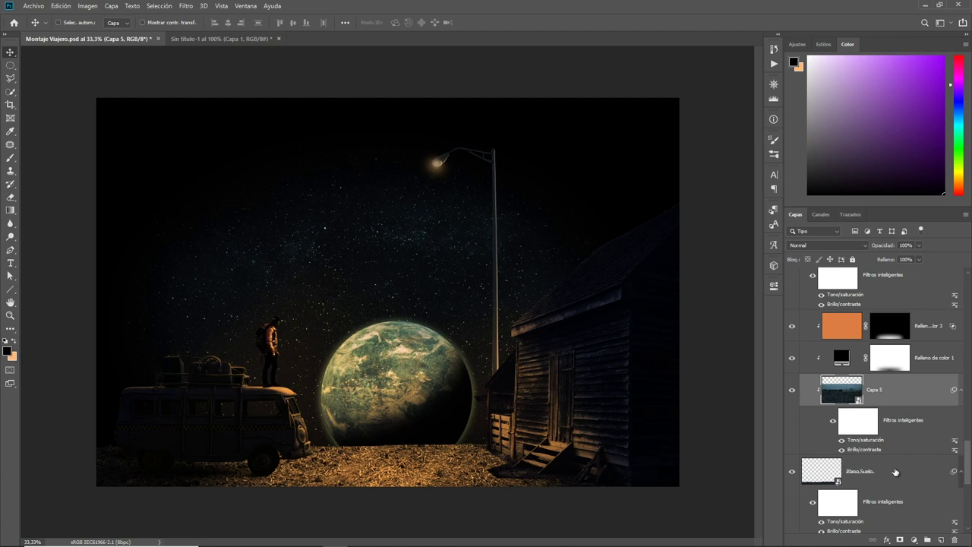
scroll(896, 472, "up", 3)
Open the Cabaña smart object as Fondo copia.psb and zoom into the gate and steps.
scroll(893, 456, "up", 2)
scroll(891, 460, "up", 2)
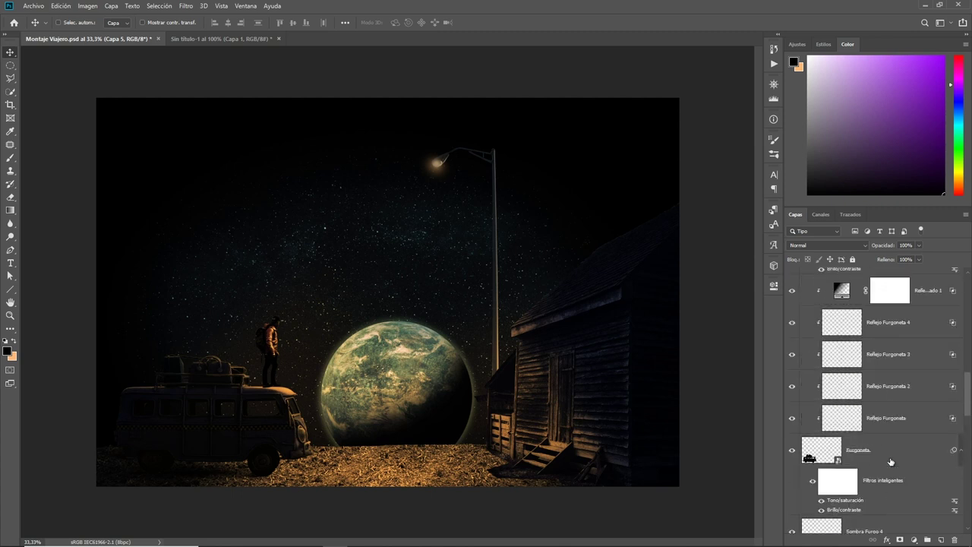
scroll(892, 460, "up", 2)
double_click(820, 327)
left_click(523, 248)
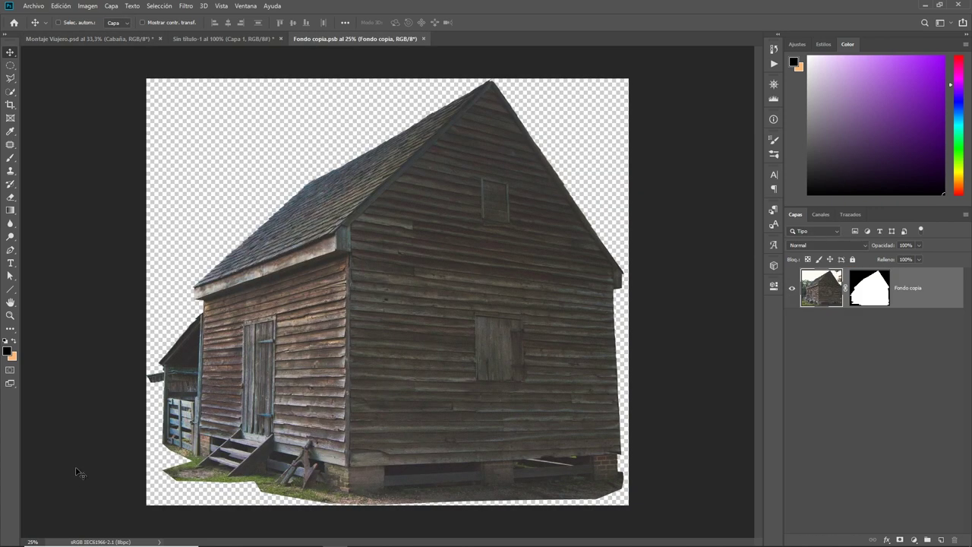
key("z")
left_click_drag(164, 444, 395, 358)
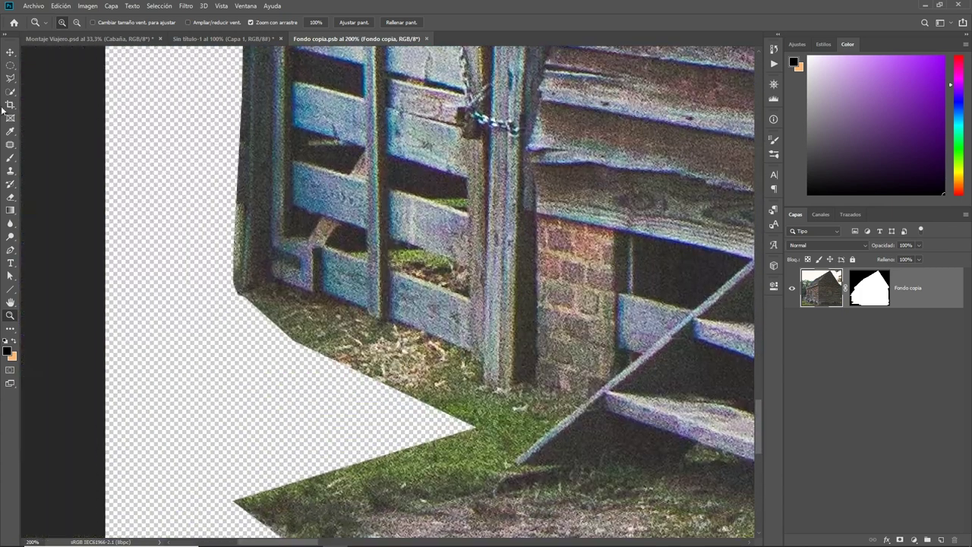
Switch to the Brush tool and browse the brush preset list.
left_click(10, 157)
left_click(64, 24)
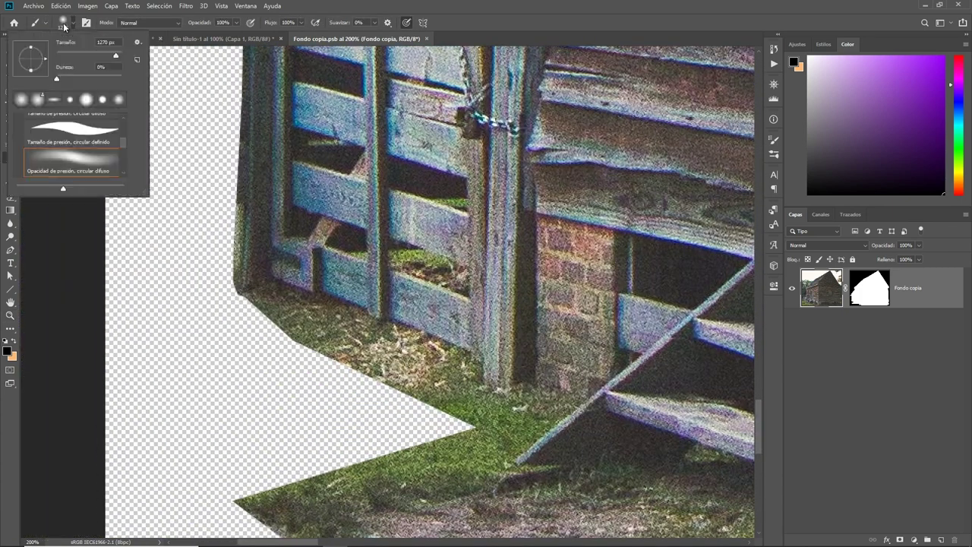
mouse_move(123, 145)
left_mouse_down()
mouse_move(121, 171)
mouse_move(122, 150)
left_mouse_up()
scroll(124, 171, "down", 1)
scroll(124, 171, "down", 1)
scroll(123, 172, "down", 1)
scroll(123, 172, "down", 1)
scroll(123, 173, "down", 2)
scroll(123, 173, "down", 1)
scroll(123, 172, "down", 1)
scroll(123, 173, "down", 1)
left_click_drag(123, 160, 124, 114)
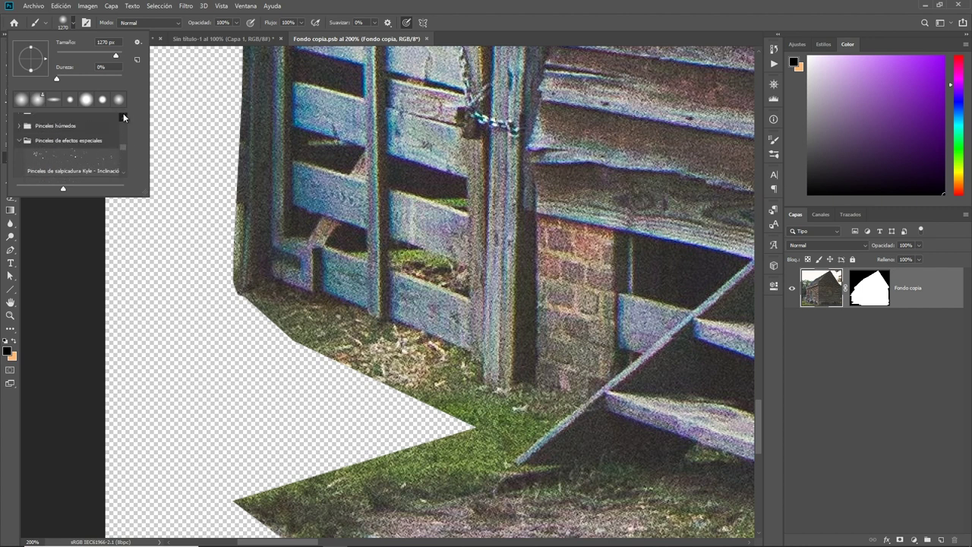
Choose a Kyle mixer brush from the wet brushes folder and set its size to 15.
left_click(19, 155)
scroll(124, 170, "down", 1)
scroll(123, 155, "down", 1)
scroll(123, 161, "down", 1)
mouse_move(123, 161)
left_mouse_down()
mouse_move(132, 140)
mouse_move(132, 150)
left_mouse_up()
scroll(125, 150, "down", 1)
scroll(123, 148, "down", 1)
scroll(123, 144, "down", 1)
scroll(123, 152, "down", 2)
scroll(123, 151, "down", 1)
scroll(124, 153, "down", 2)
scroll(129, 128, "down", 2)
scroll(133, 152, "down", 2)
left_click(84, 142)
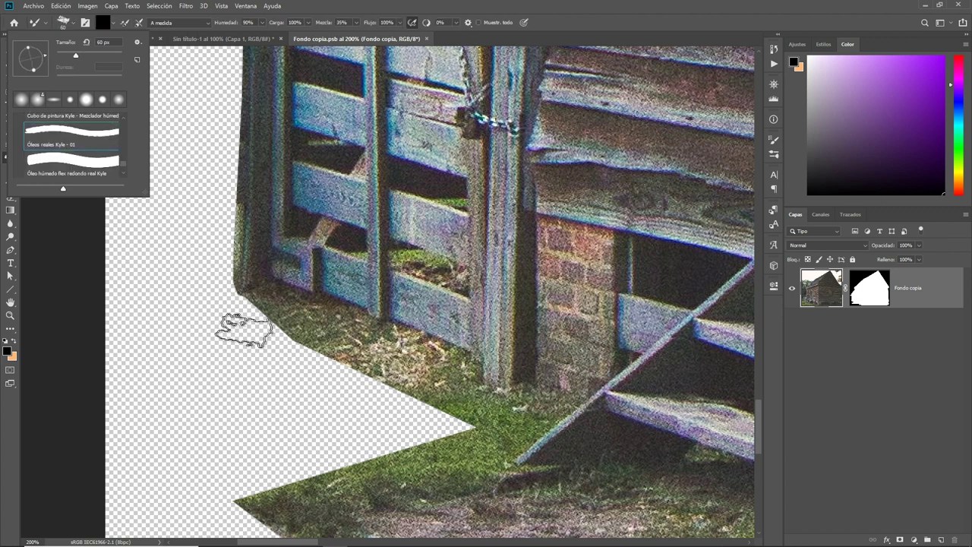
left_click(258, 327)
left_click_drag(258, 326, 246, 319)
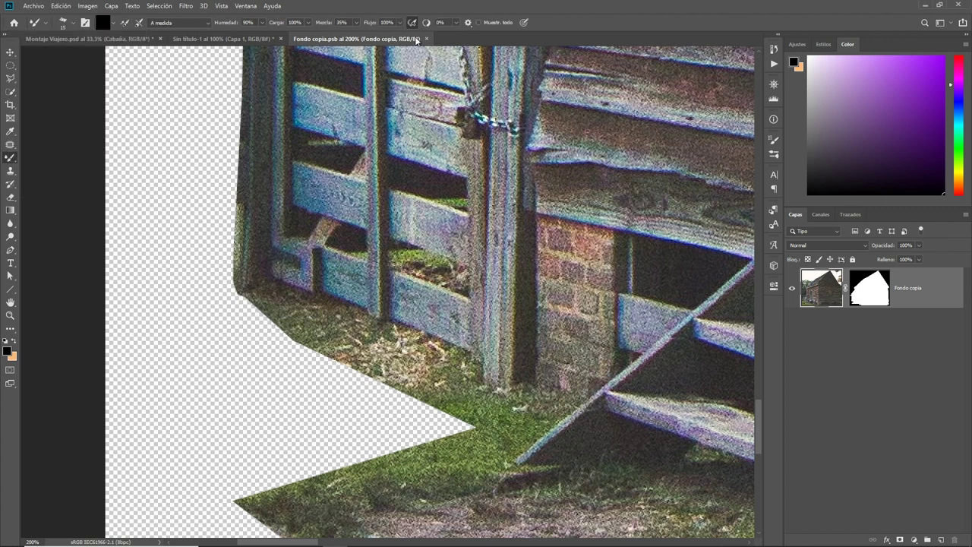
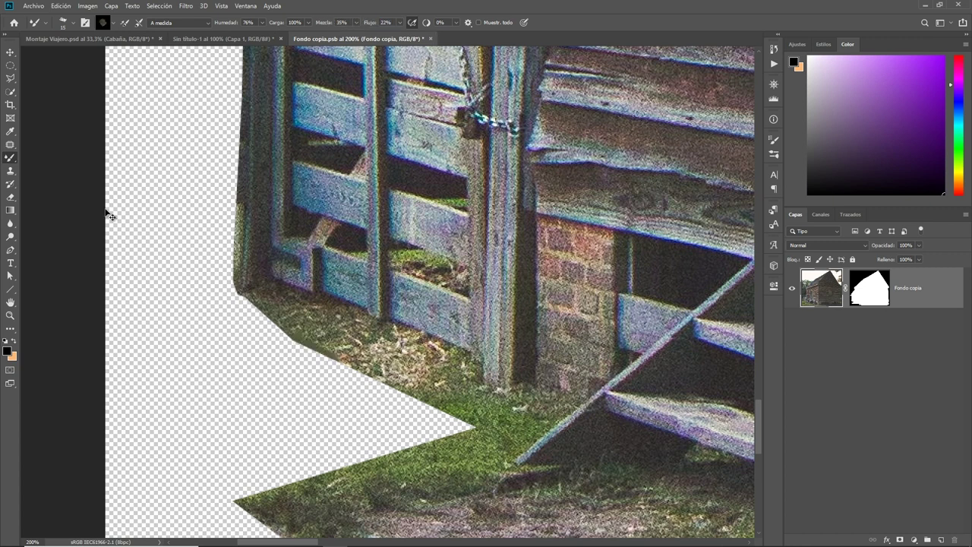
Switch to the regular Brush tool with the soft round preset, undoing a stray stroke.
right_click(8, 160)
left_click(61, 157)
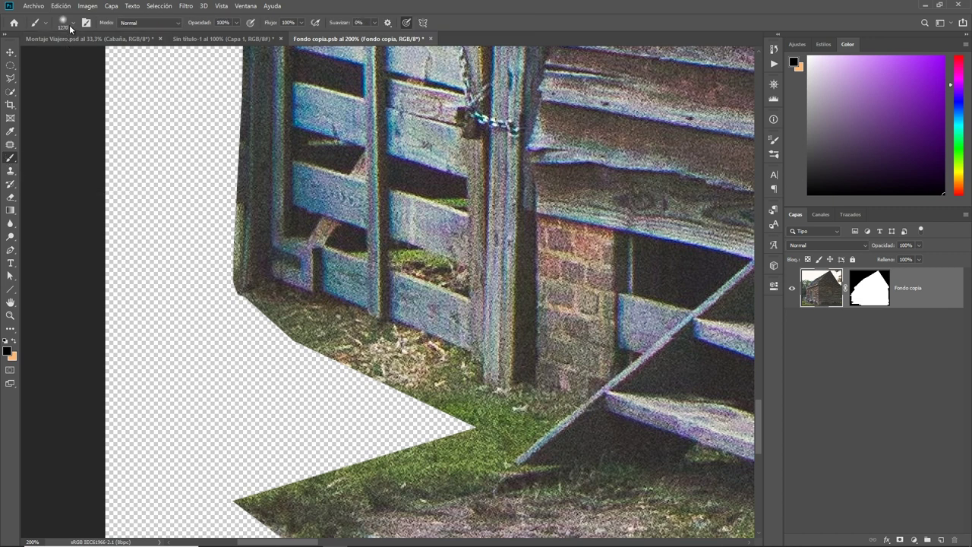
left_click(71, 26)
scroll(99, 127, "up", 3)
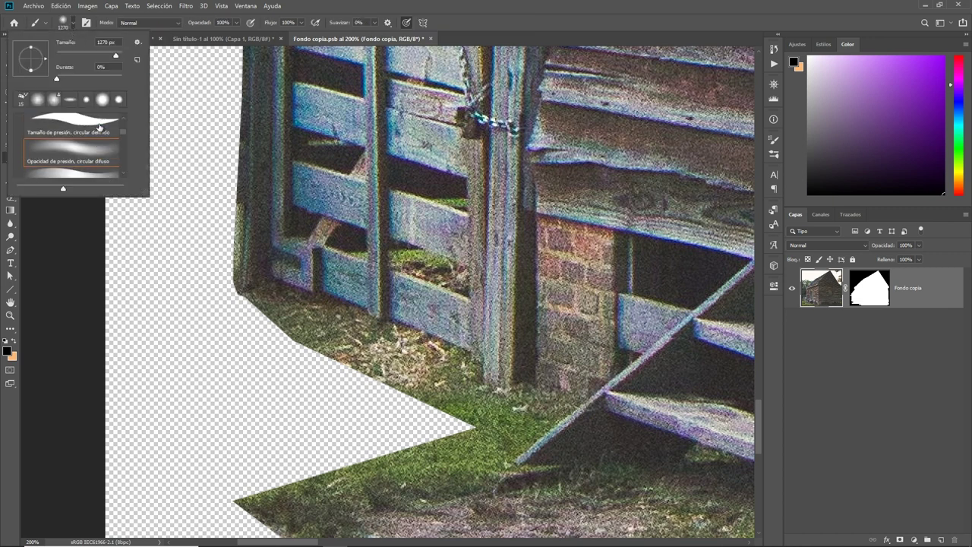
left_click(87, 142)
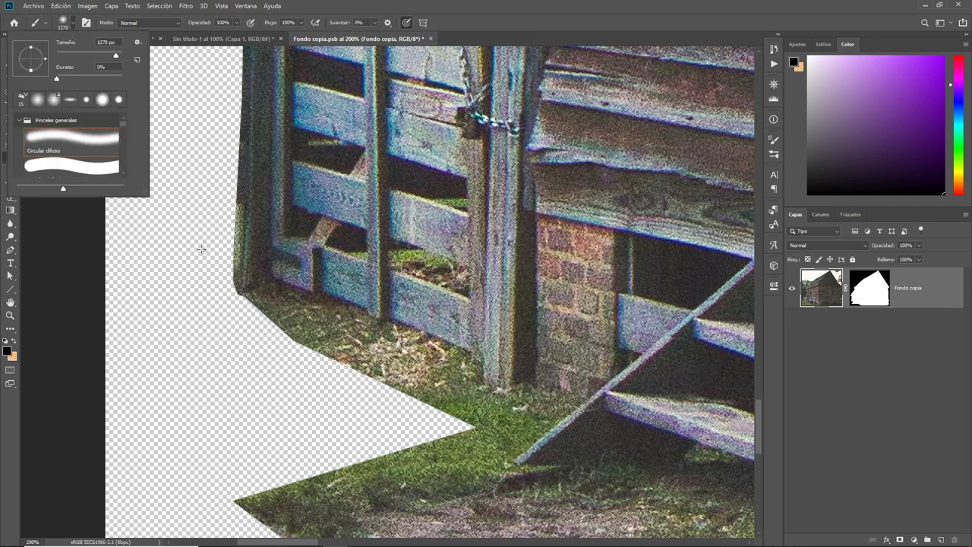
left_click(202, 250)
left_click(266, 267)
key("ctrl+z")
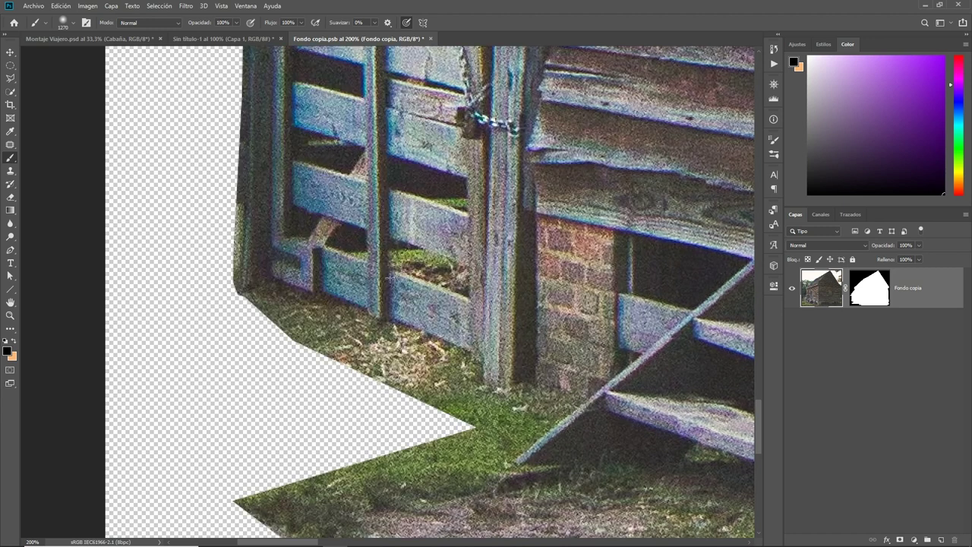
Set the brush size to 51 px and make the cabin's layer mask the painting target.
left_click(73, 22)
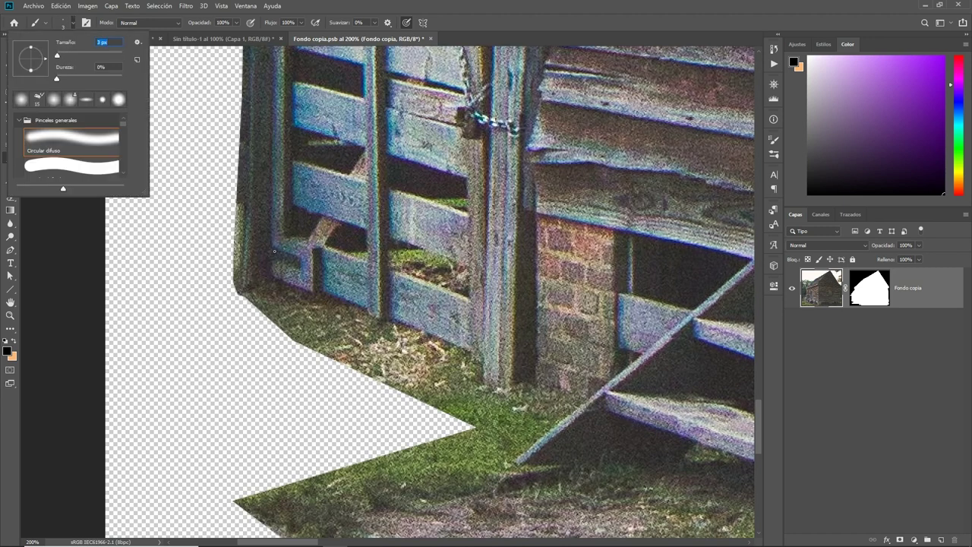
type("51")
key("Return")
mouse_move(250, 319)
left_mouse_down()
mouse_move(278, 337)
mouse_move(269, 491)
left_mouse_up()
key("ctrl+backslash")
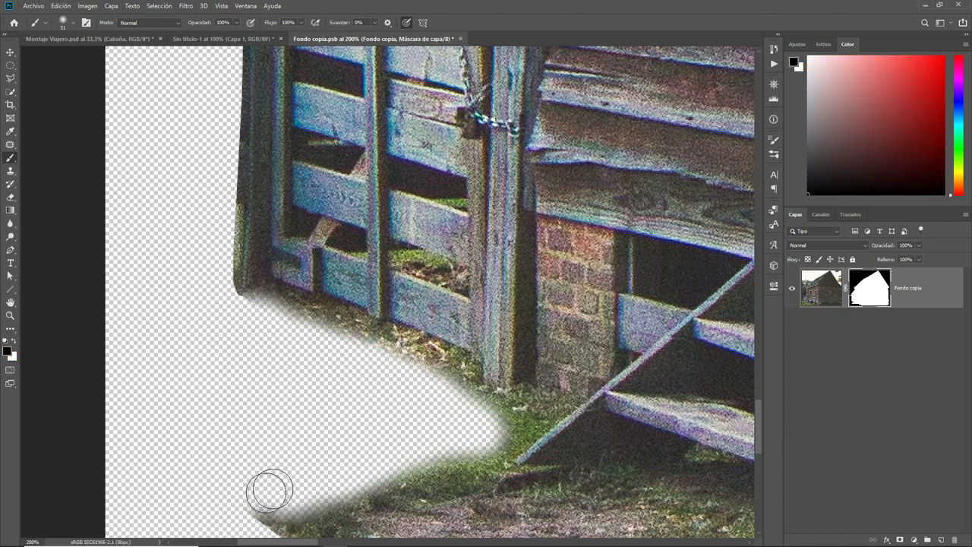
Paint black on the mask to fade out the grass below the fence and staircase.
mouse_move(364, 433)
left_mouse_down()
mouse_move(271, 228)
mouse_move(295, 262)
mouse_move(421, 311)
mouse_move(569, 319)
mouse_move(502, 405)
mouse_move(209, 349)
mouse_move(263, 375)
mouse_move(537, 384)
mouse_move(584, 339)
mouse_move(335, 494)
left_mouse_up()
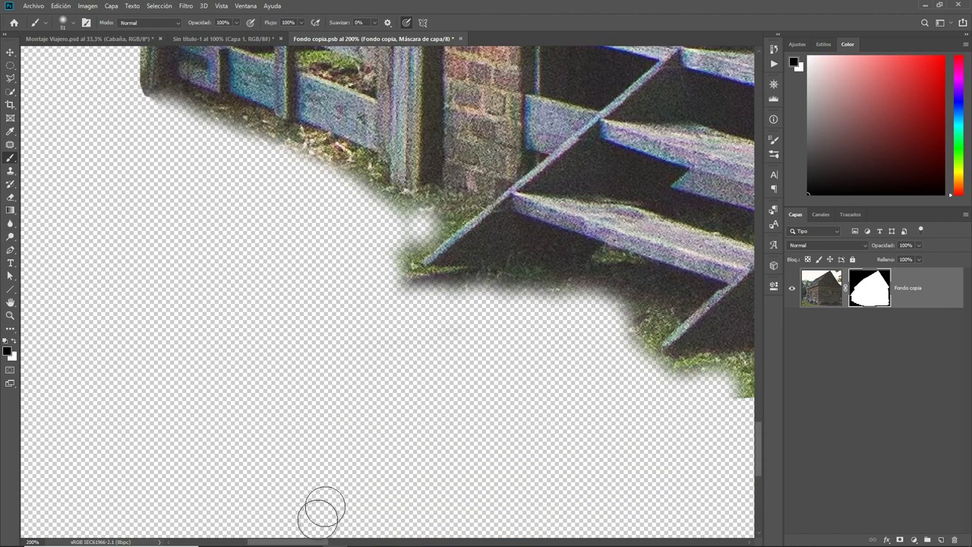
scroll(206, 413, "right", 5)
mouse_move(206, 413)
left_mouse_down()
mouse_move(519, 380)
mouse_move(538, 412)
mouse_move(482, 461)
mouse_move(603, 486)
left_mouse_up()
left_click_drag(535, 447, 252, 323)
mouse_move(326, 327)
left_mouse_down()
mouse_move(473, 413)
mouse_move(413, 347)
mouse_move(590, 427)
mouse_move(623, 342)
mouse_move(712, 423)
mouse_move(423, 406)
left_mouse_up()
mouse_move(354, 369)
left_mouse_down()
mouse_move(596, 395)
mouse_move(423, 405)
mouse_move(609, 430)
left_mouse_up()
left_click_drag(358, 398, 106, 372)
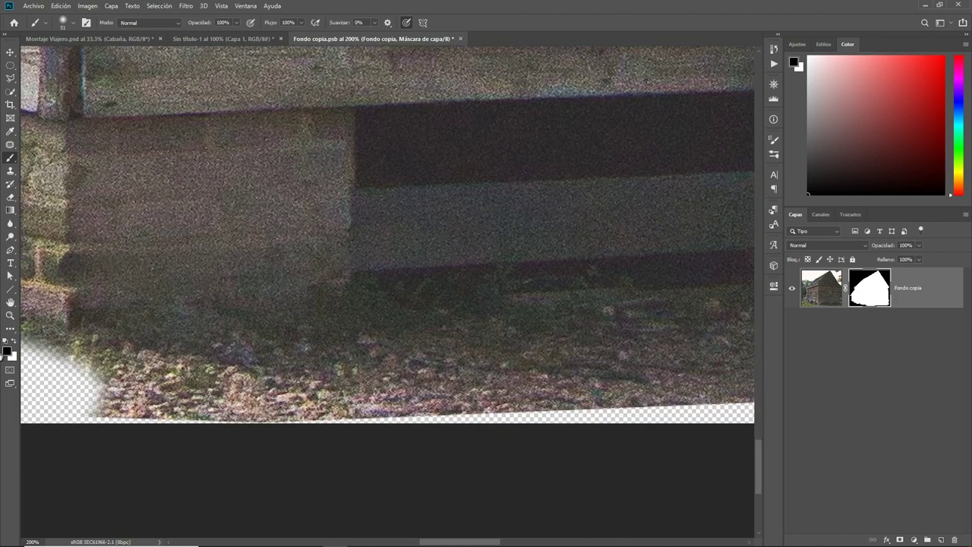
left_click(34, 5)
key("Escape")
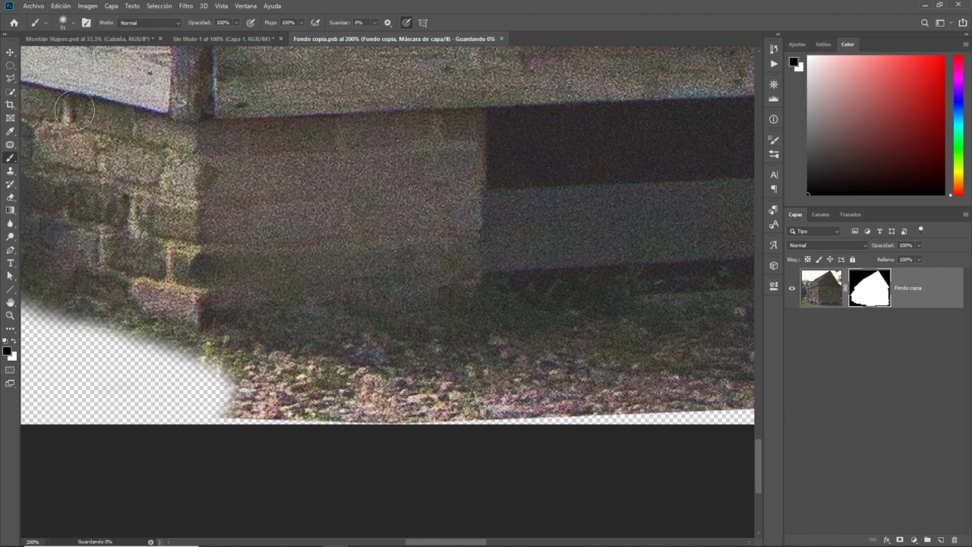
Zoom out in Fondo copia to see the whole cabin.
left_click(102, 39)
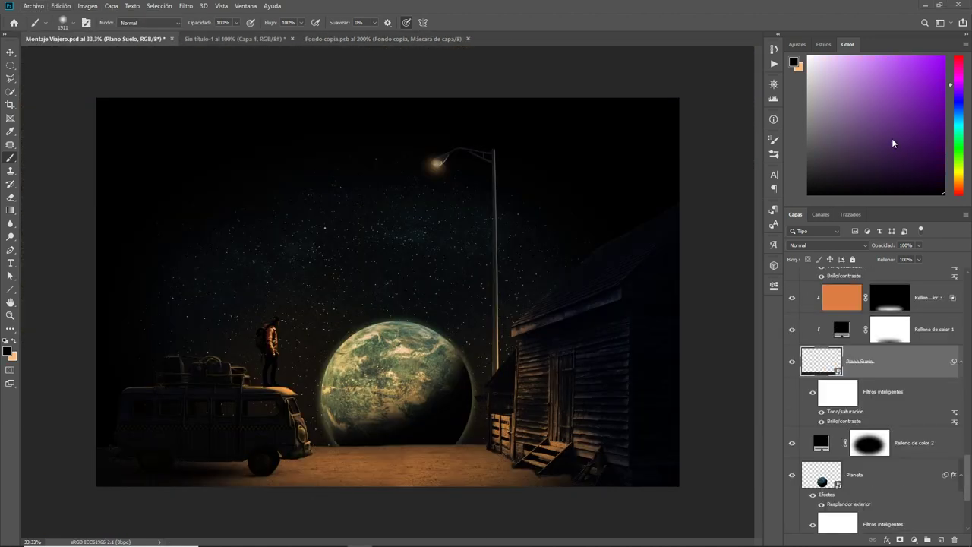
left_click(378, 39)
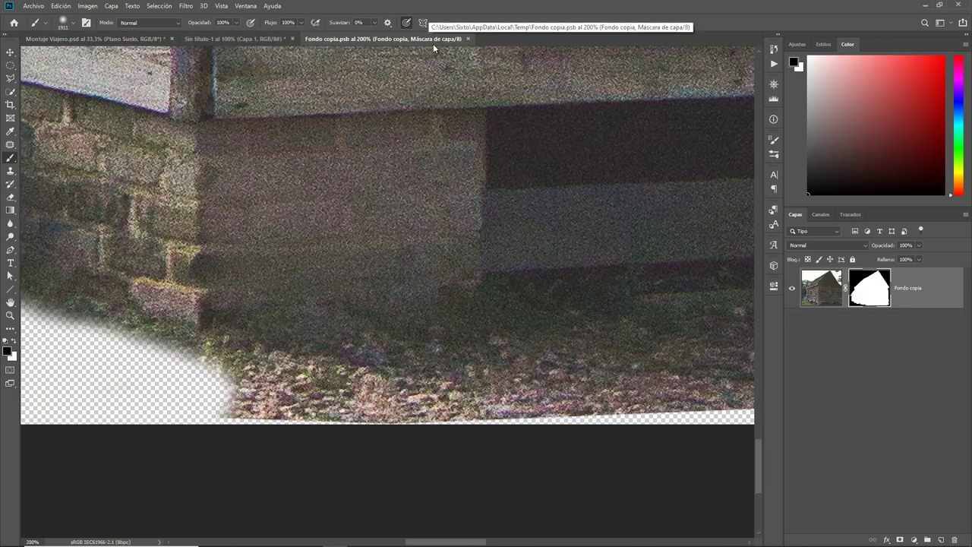
key("z")
left_click(378, 256, "alt")
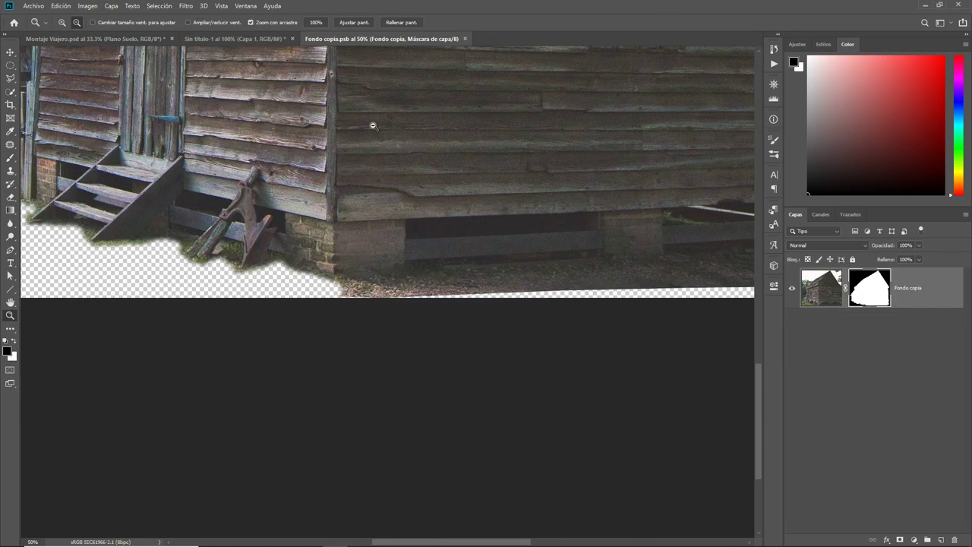
left_click(369, 119, "alt")
Back in Montaje Viajero, open the Cabaña smart object's contents.
key("ctrl+Tab")
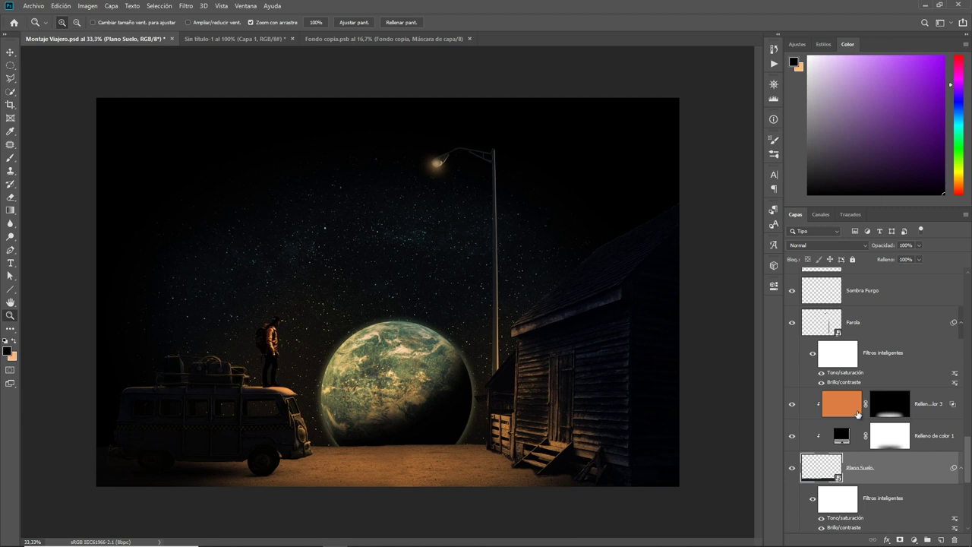
scroll(859, 414, "down", 2)
scroll(858, 414, "down", 2)
scroll(866, 395, "up", 4)
scroll(881, 380, "up", 5)
scroll(886, 373, "up", 3)
double_click(825, 286)
Brush black along the cabin's bottom edge on the mask with a smaller brush.
key("ctrl+plus")
key("ctrl+plus")
key("b")
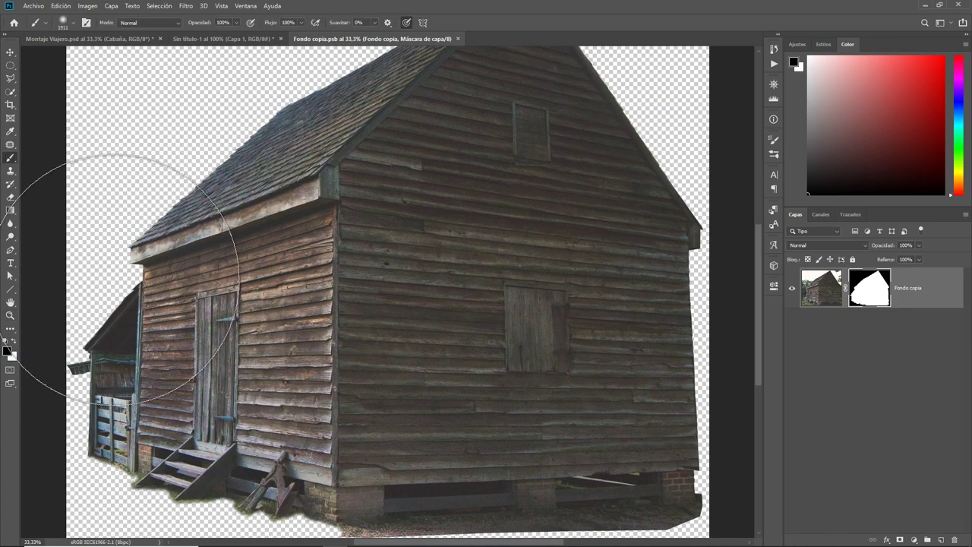
left_click_drag(434, 402, 411, 403)
scroll(380, 456, "down", 3)
left_click_drag(351, 447, 606, 439)
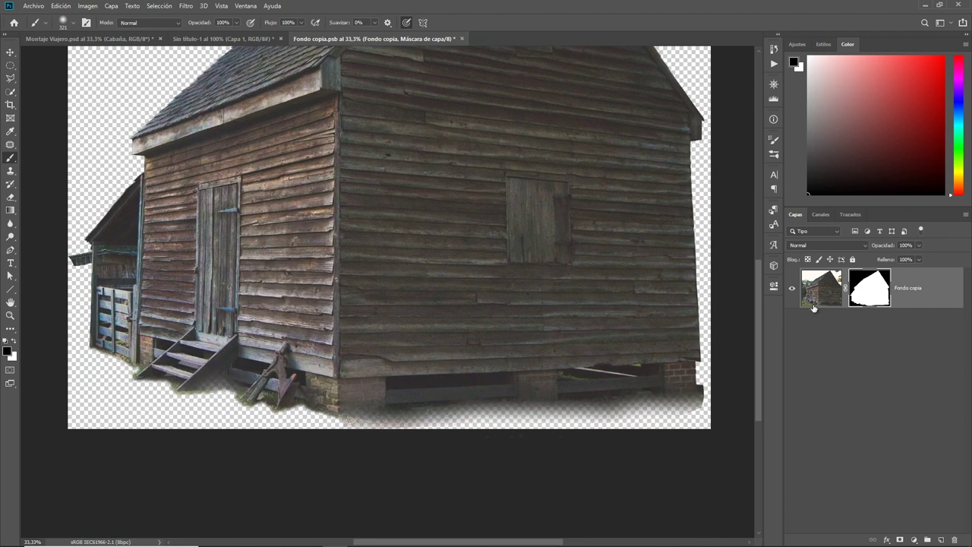
Save the cabin file and return to the Montaje Viajero montage.
left_click(34, 6)
left_click(53, 110)
left_click(107, 38)
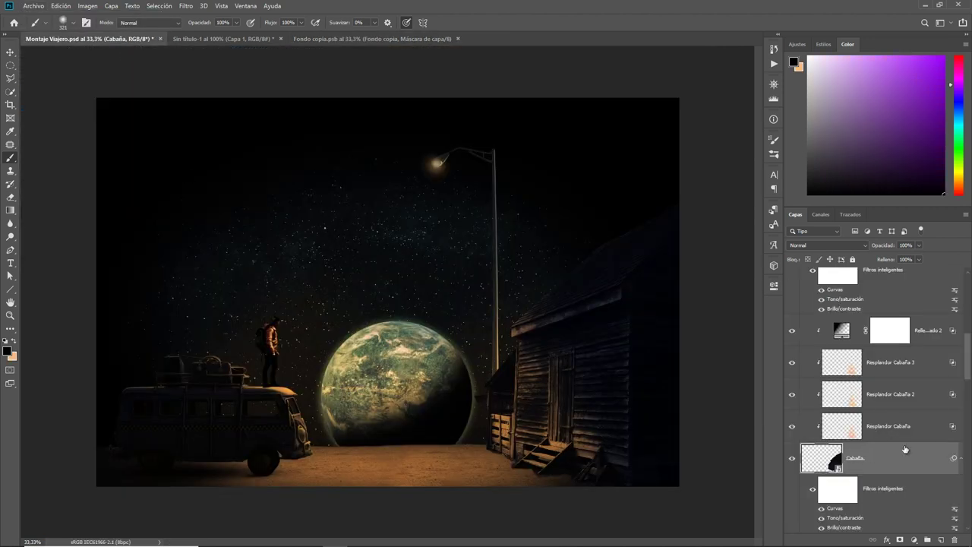
scroll(905, 448, "down", 3)
scroll(903, 425, "down", 3)
Move the Sin título-1 ground photo into the montage as Capa 5.
left_click(902, 390)
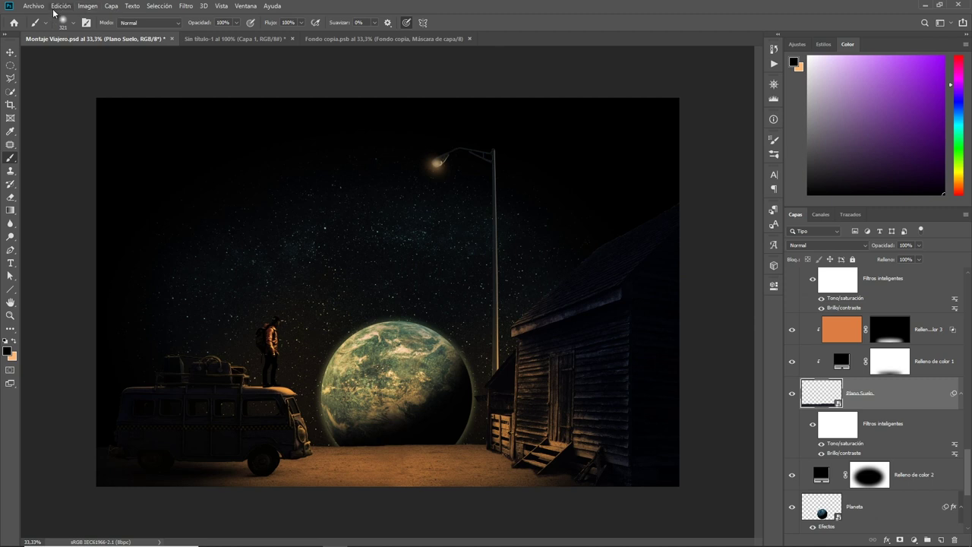
left_click(383, 38)
left_click(236, 38)
key("v")
mouse_move(270, 161)
left_mouse_down()
mouse_move(198, 119)
mouse_move(403, 463)
left_mouse_up()
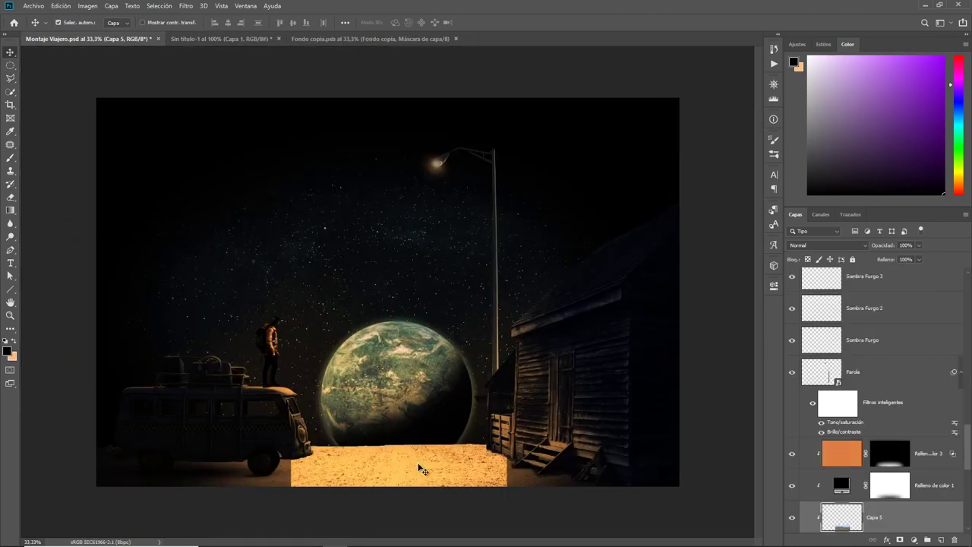
Enlarge Capa 5 across the floor and set its blend mode to Luz fuerte.
key("ctrl+t")
left_click_drag(507, 398, 711, 292)
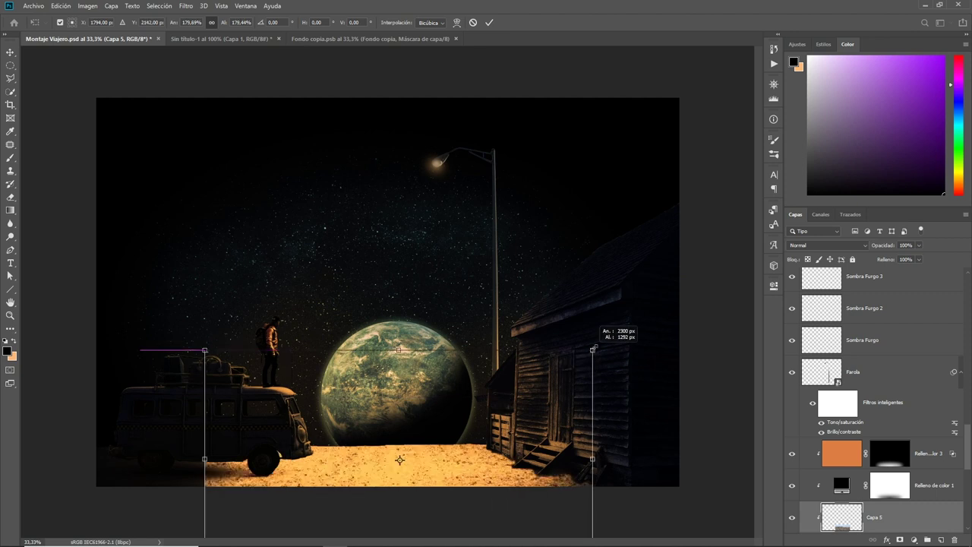
key("Return")
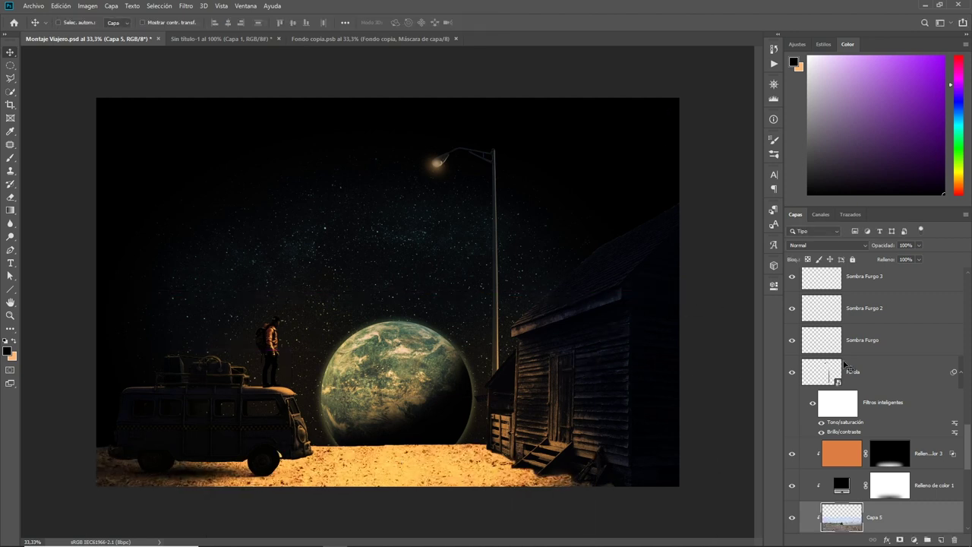
left_click(828, 245)
left_click(829, 383)
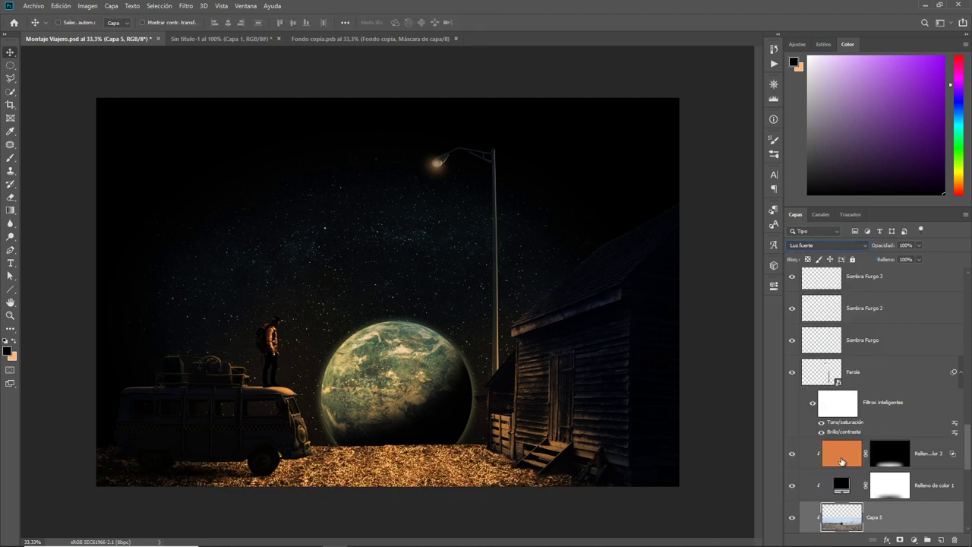
Convert Capa 5 to a smart object and apply Brillo/contraste with brightness -150, contrast 22.
scroll(873, 418, "down", 2)
right_click(911, 403)
left_click(866, 166)
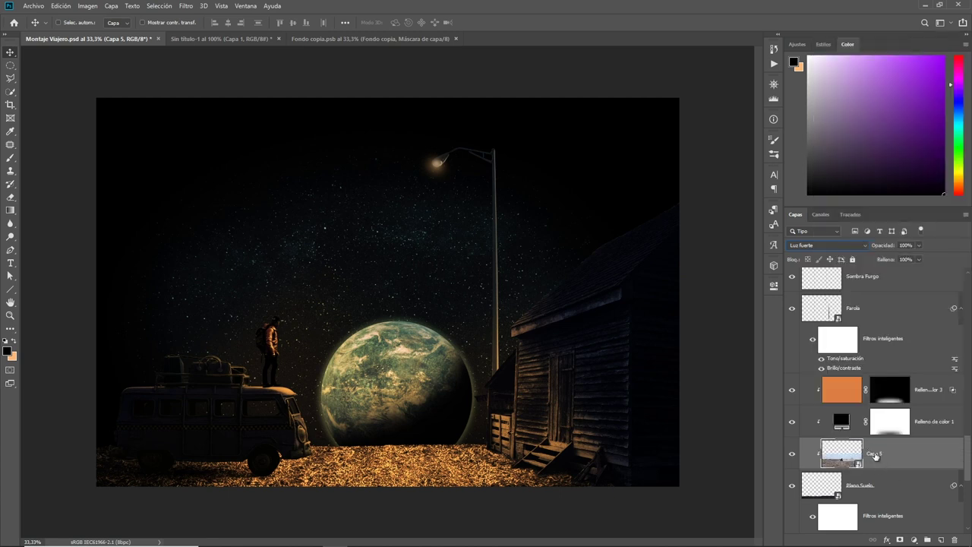
left_click(87, 6)
left_click(228, 32)
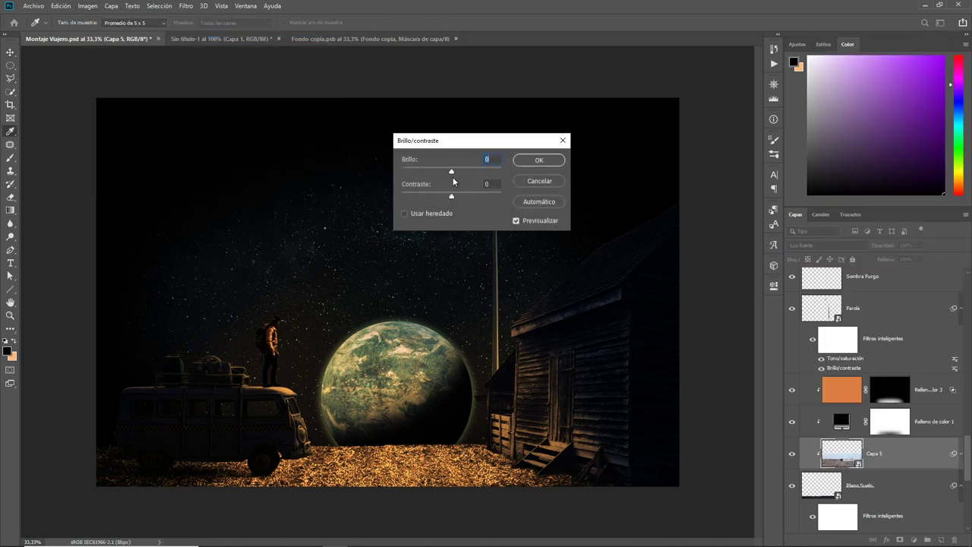
left_click_drag(425, 173, 399, 173)
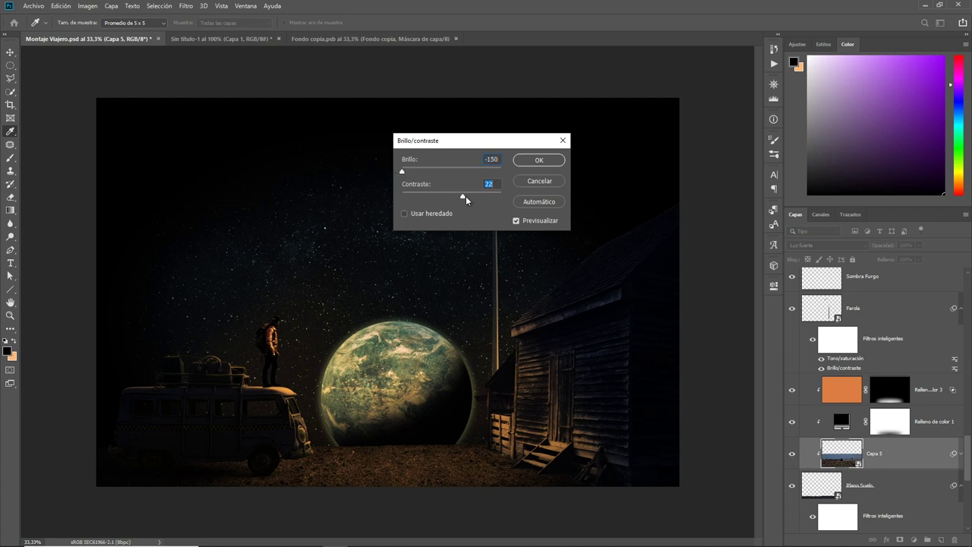
left_click(522, 162)
Save the montage and select the Farola street lamp layer.
left_click(33, 6)
left_click(76, 109)
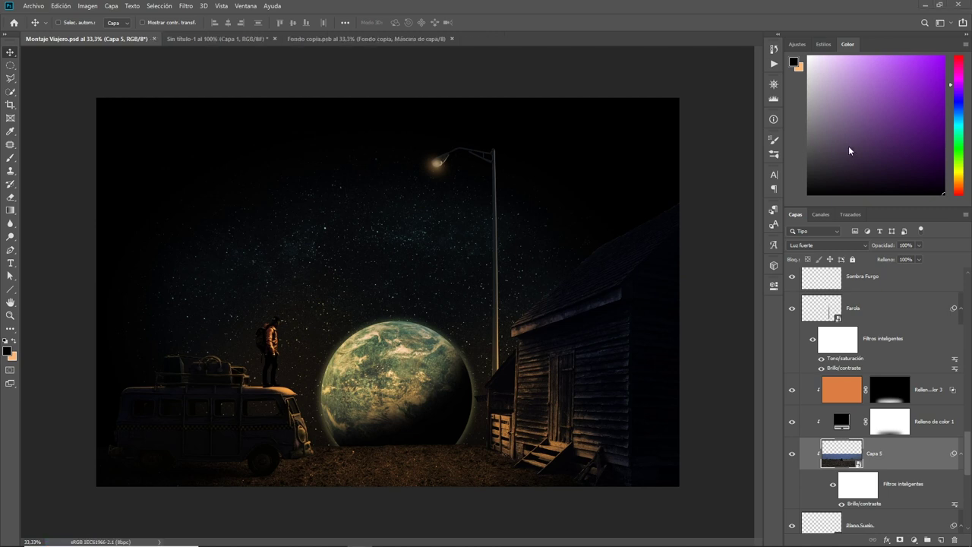
right_click(499, 183)
left_click(513, 184)
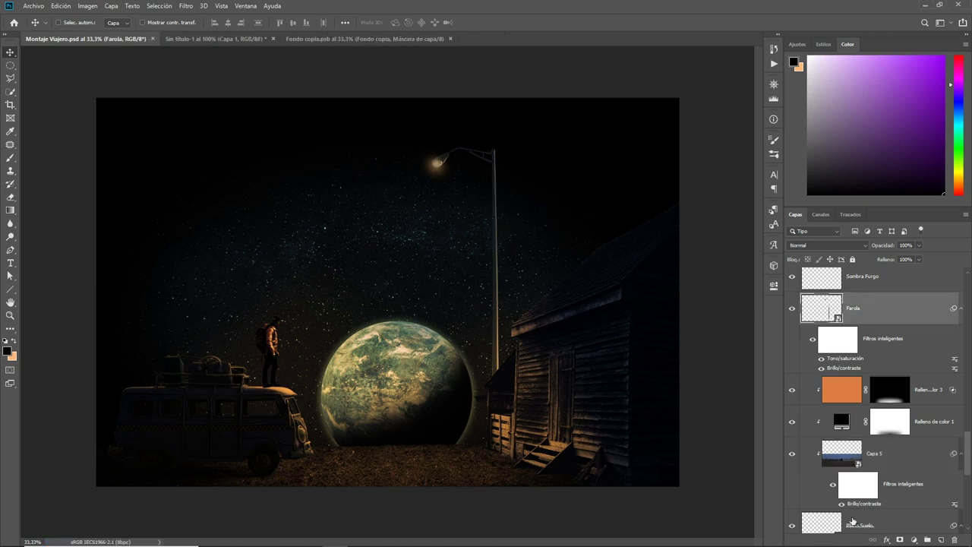
Give Farola a black Satinado effect in Normal mode at 83% opacity, angle 84°.
left_click(888, 540)
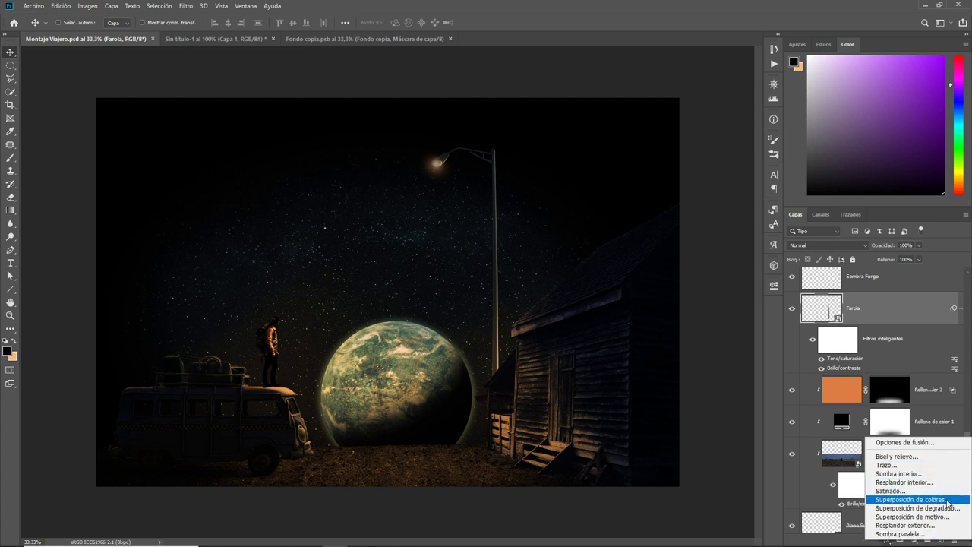
left_click(891, 491)
left_click(815, 153)
left_click_drag(798, 357, 839, 390)
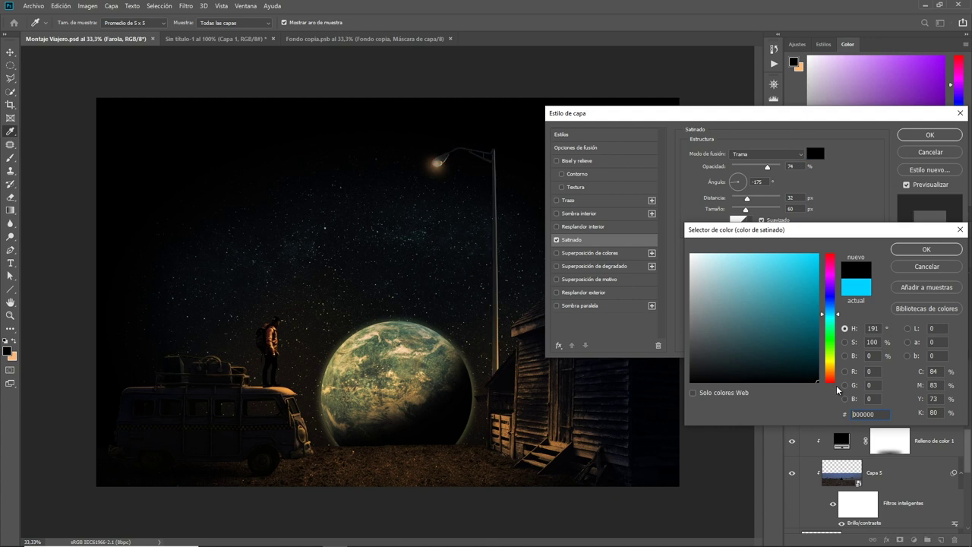
left_click(927, 250)
left_click_drag(741, 183, 767, 186)
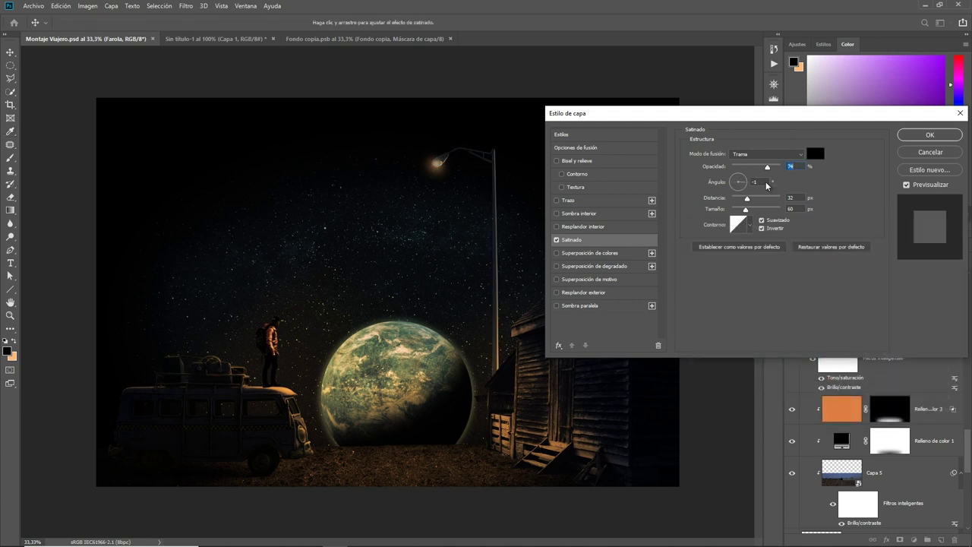
left_click(764, 155)
left_click(748, 157)
mouse_move(743, 186)
left_mouse_down()
mouse_move(734, 193)
mouse_move(741, 177)
mouse_move(737, 196)
left_mouse_up()
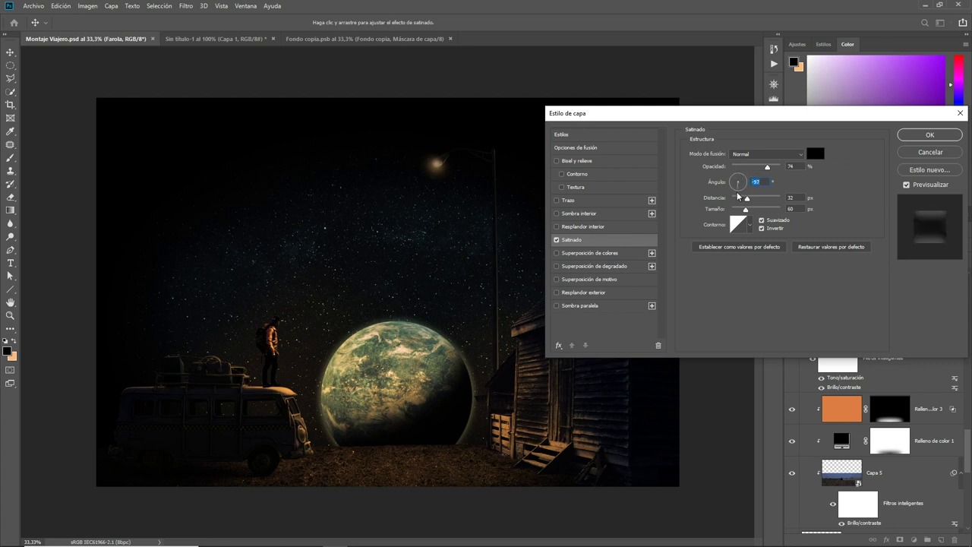
mouse_move(737, 196)
left_mouse_down()
mouse_move(742, 175)
mouse_move(777, 171)
left_mouse_up()
left_click(930, 135)
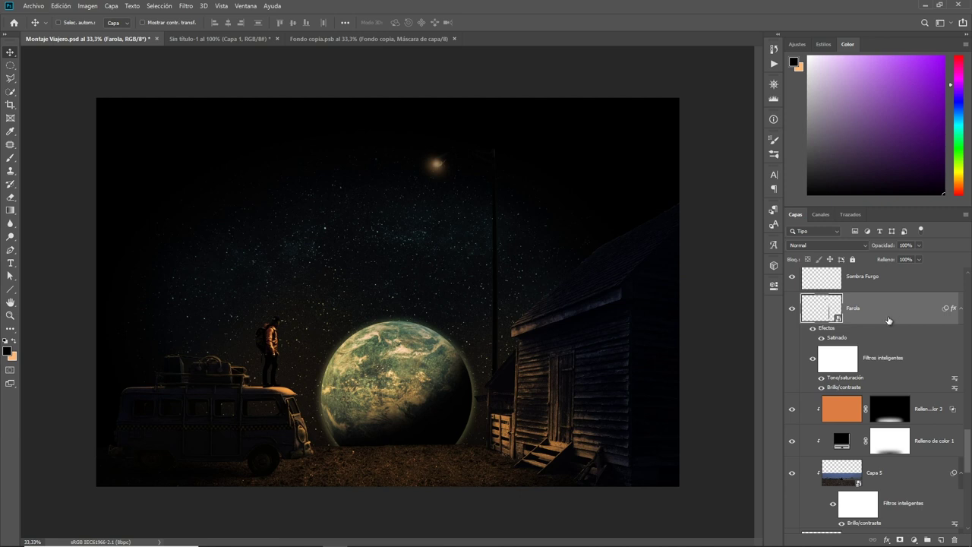
Duplicate Farola into a new group, Grupo 1, and add a layer mask.
key("ctrl+j")
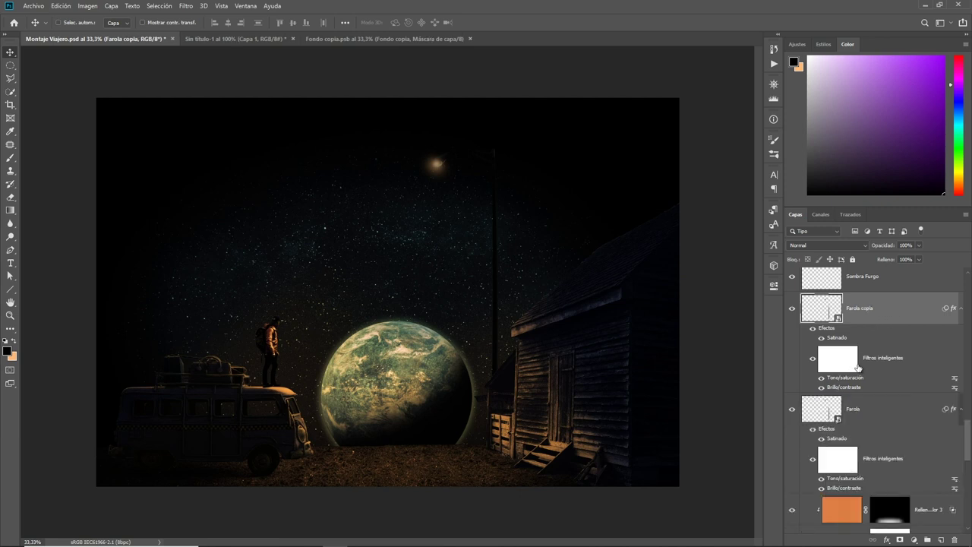
key("ctrl+g")
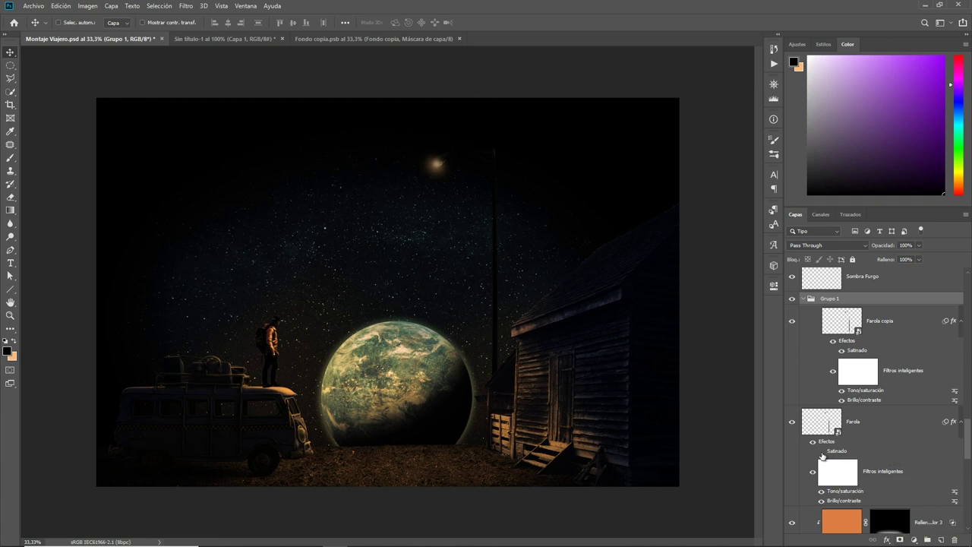
left_click(901, 540)
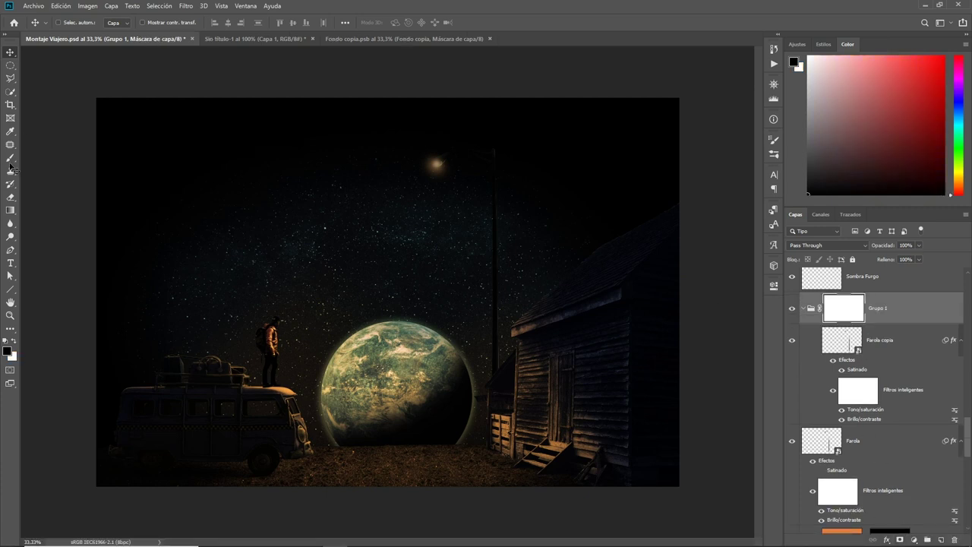
Paint black on Grupo 1's mask around the lamp head.
key("b")
left_click(434, 163)
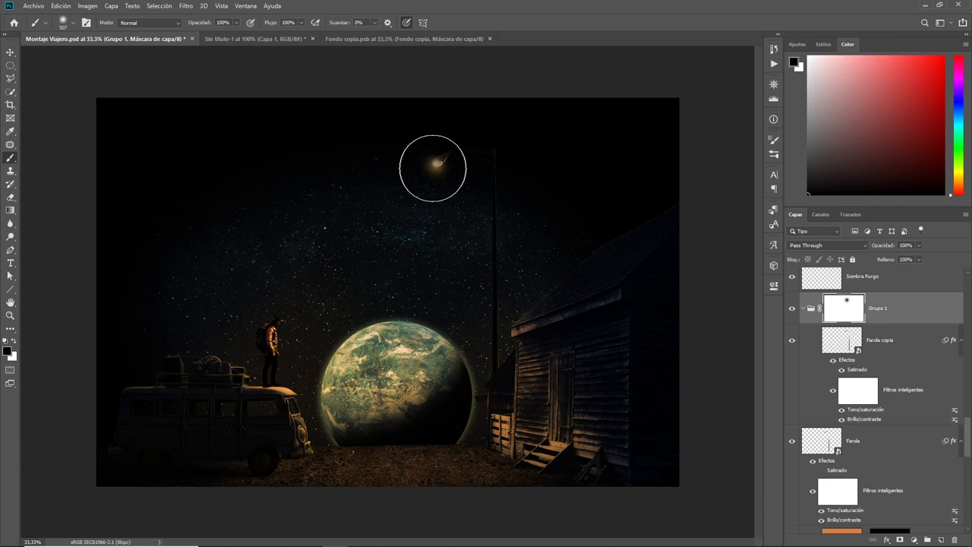
left_click(462, 185)
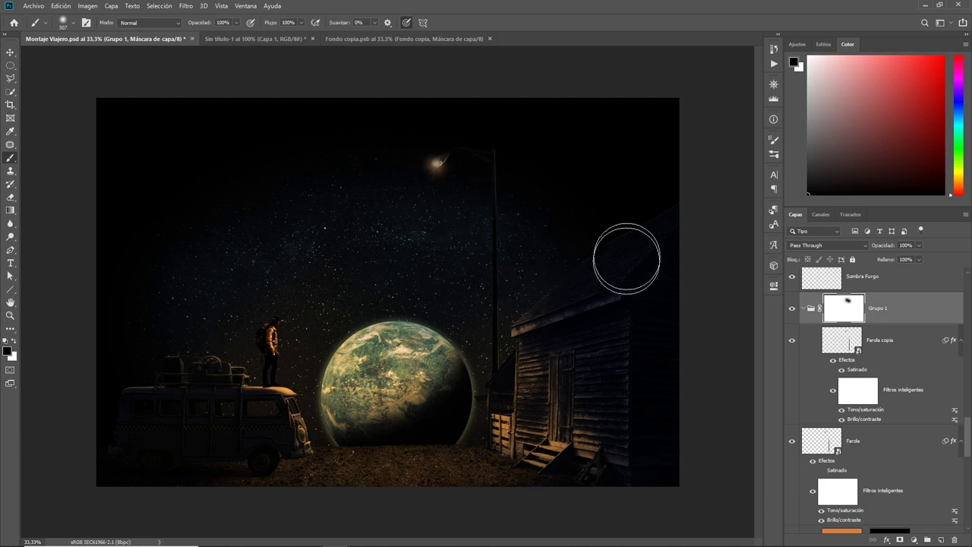
scroll(835, 304, "up", 3)
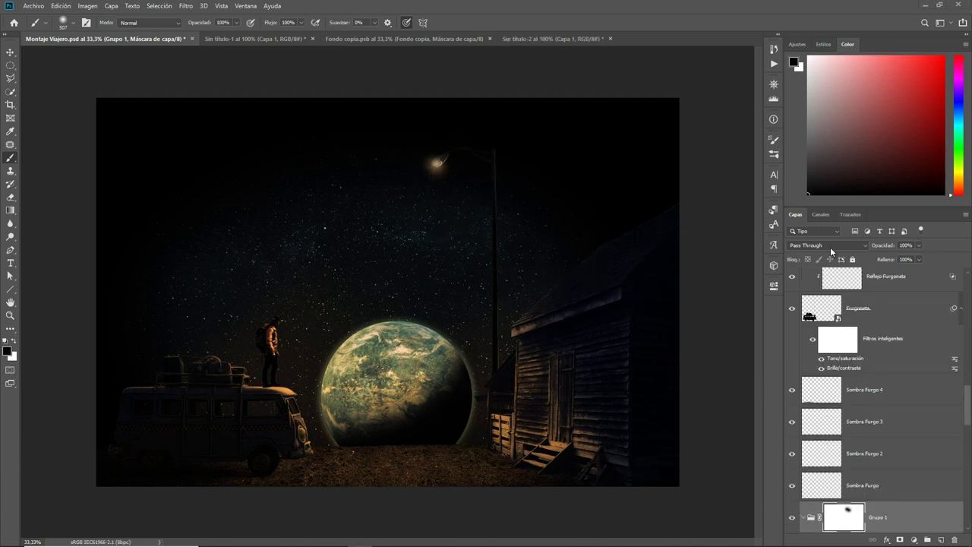
scroll(877, 367, "up", 3)
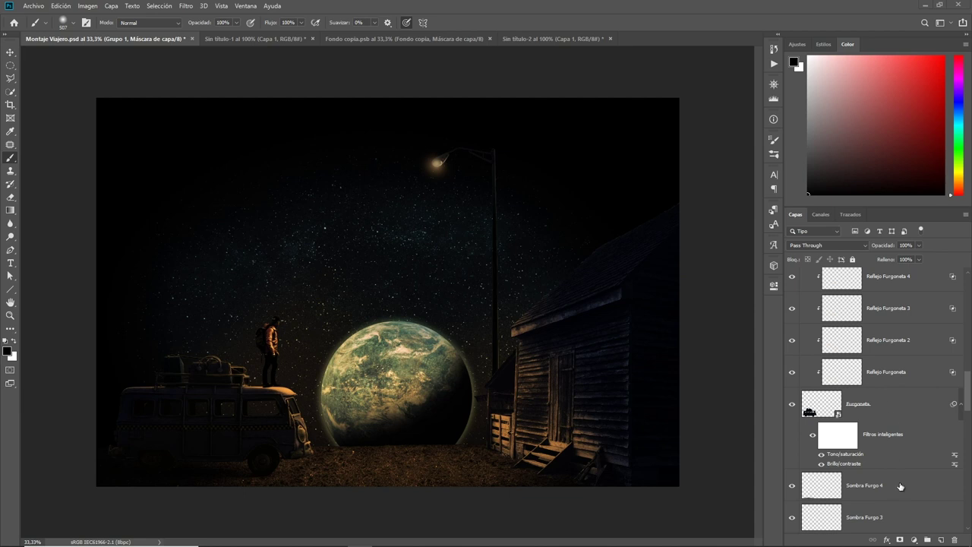
left_click(901, 487)
In Sin título-2, Quick Select the white background around the rock and zoom in on its base.
left_click(532, 38)
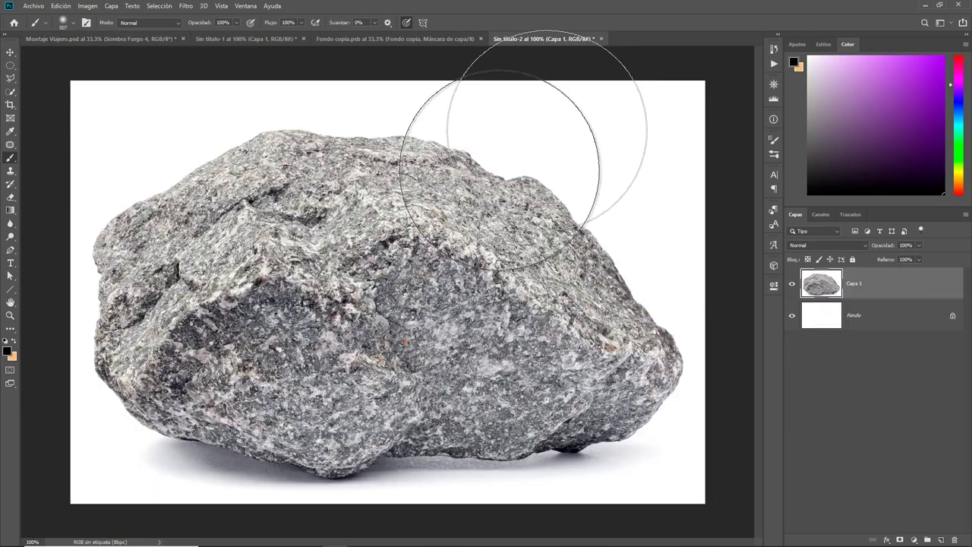
key("w")
mouse_move(84, 106)
left_mouse_down()
mouse_move(126, 91)
mouse_move(556, 111)
mouse_move(701, 423)
mouse_move(511, 497)
left_mouse_up()
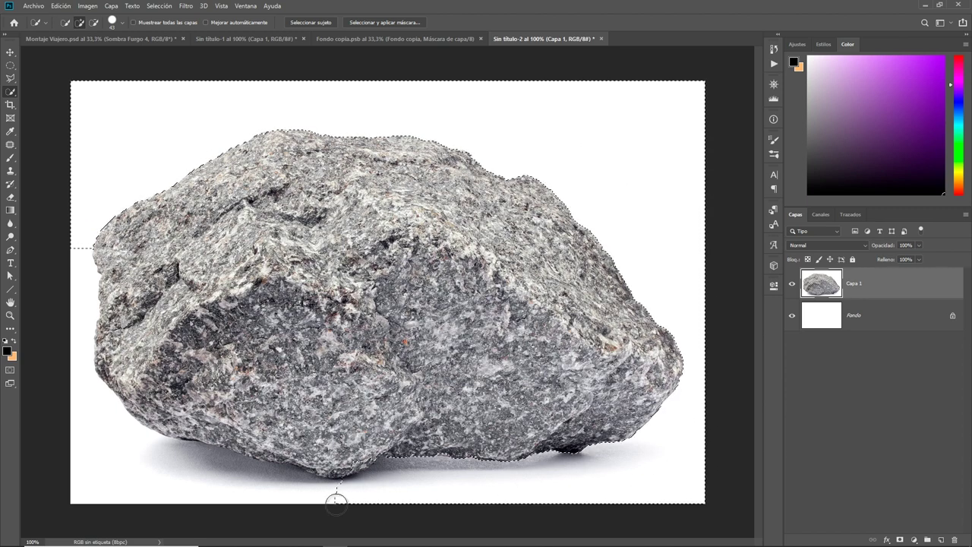
key("z")
left_click(234, 468)
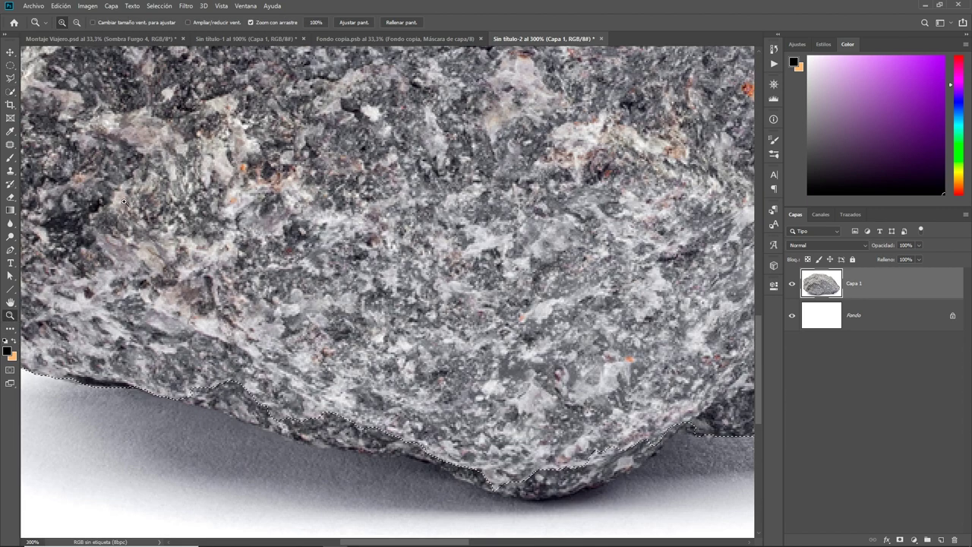
key("l")
key("Return")
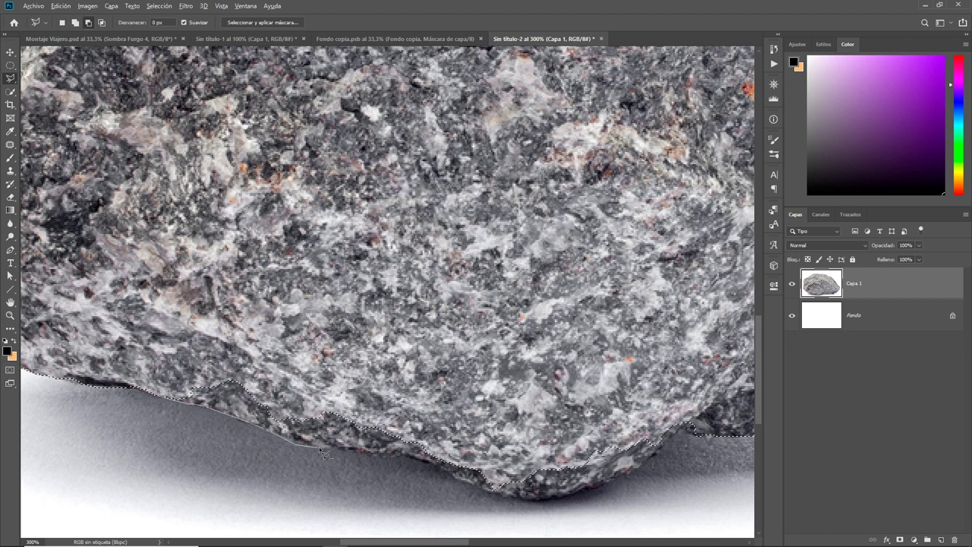
Refine the selection along the rock's lower edge with the Polygonal Lasso.
left_click(388, 459)
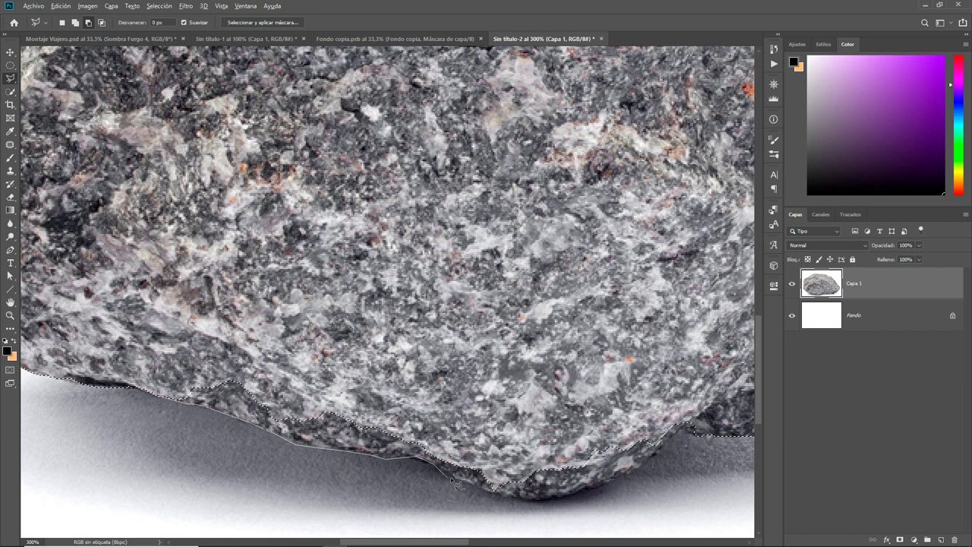
left_click(531, 502)
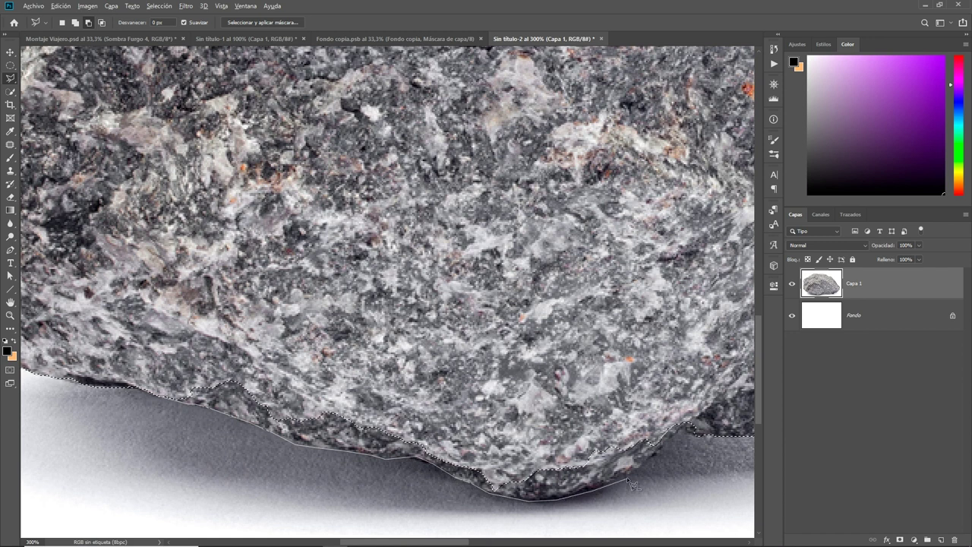
left_click(692, 427)
left_click(728, 397)
double_click(396, 292)
key("z")
left_click_drag(396, 292, 229, 156)
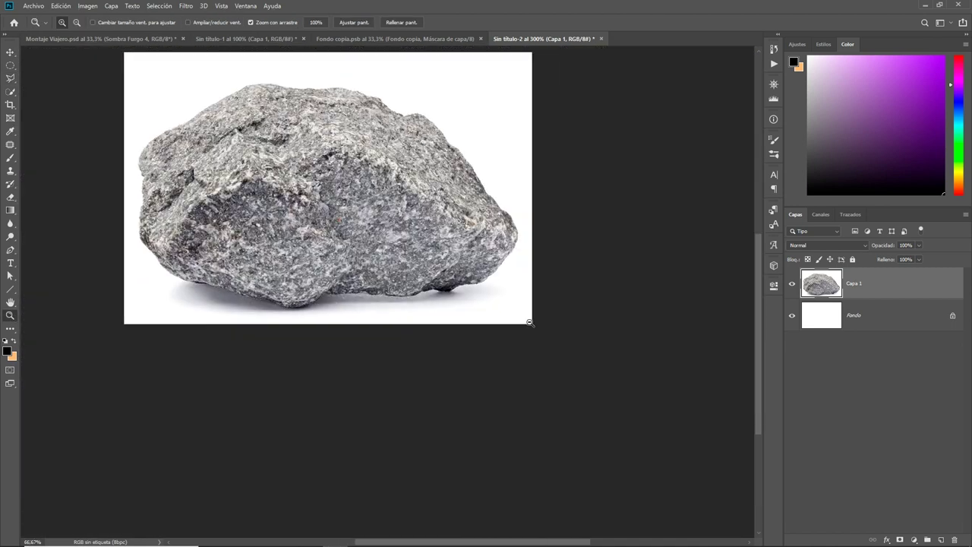
left_click(230, 156)
Invert the selection and copy the rock onto its own layer, Capa 2.
left_click(159, 5)
left_click(182, 44)
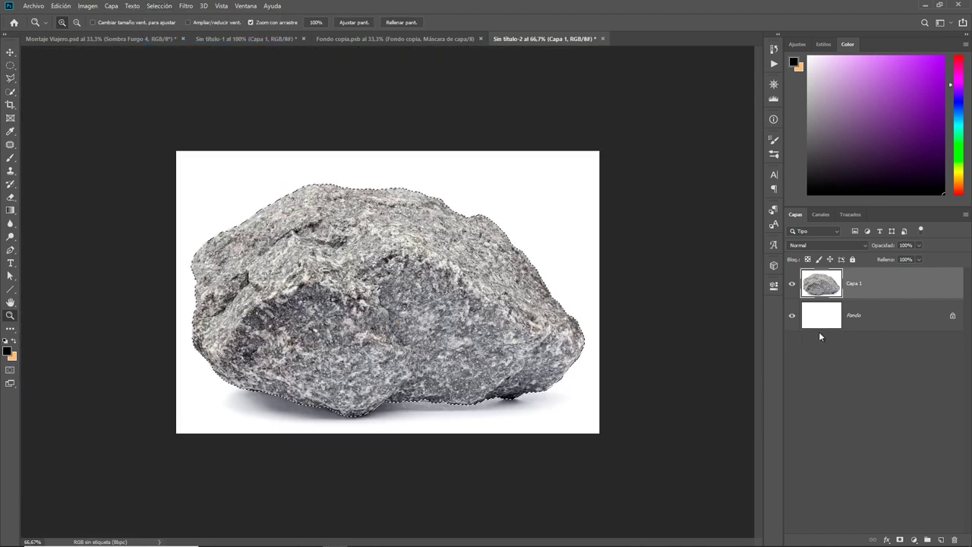
left_click(858, 315)
left_click(874, 287)
left_click(900, 539)
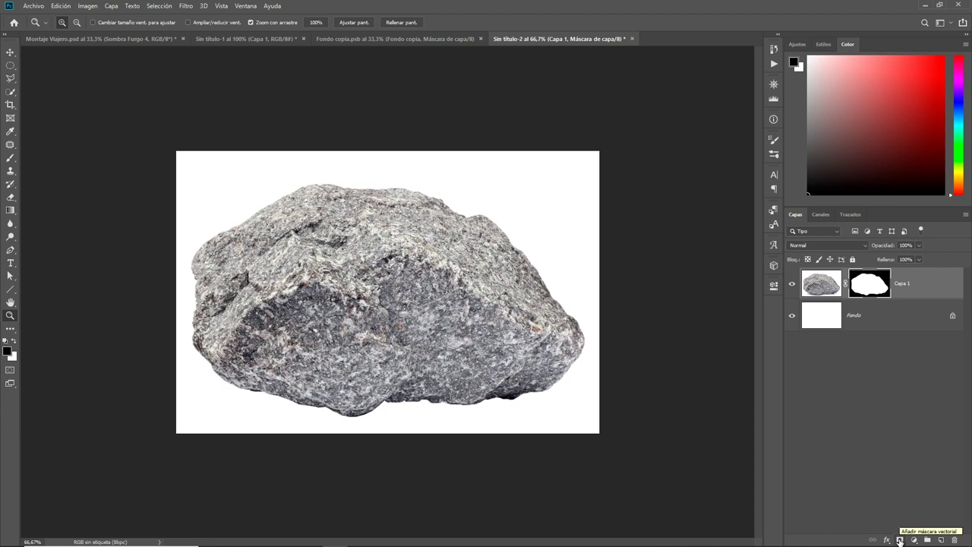
key("ctrl+z")
key("ctrl+j")
Add a black Color uniforme fill layer beneath the rock.
left_click(921, 315)
left_click(914, 539)
left_click(921, 362)
left_click(927, 249)
left_click(11, 51)
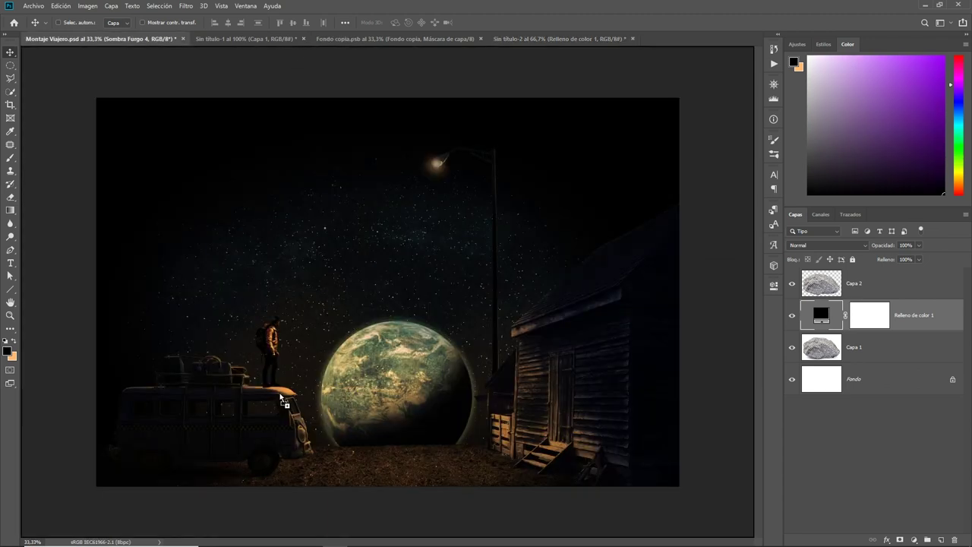
left_click_drag(316, 63, 285, 396)
Bring the cut-out rock into the montage and place it at the left behind the van.
key("ctrl+z")
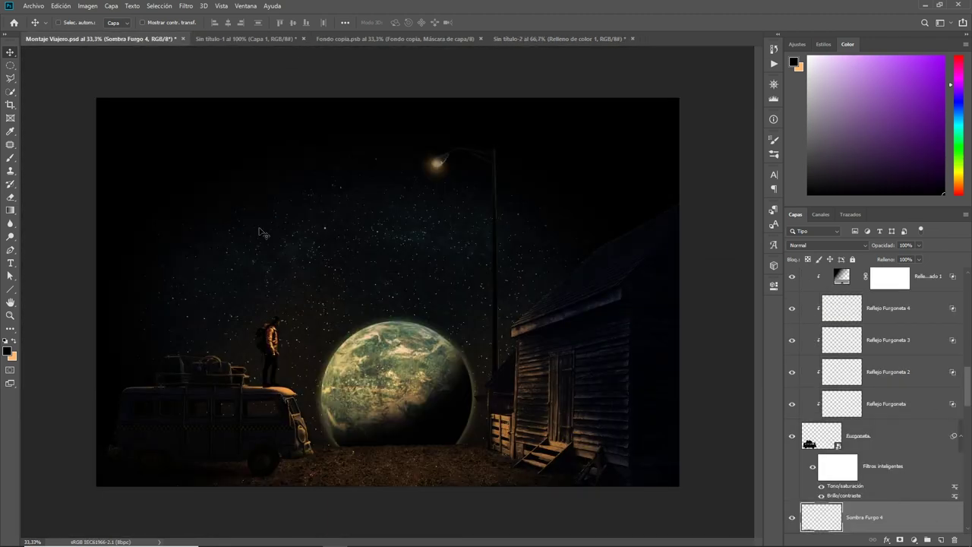
left_click(528, 38)
mouse_move(383, 271)
left_mouse_down()
mouse_move(142, 53)
mouse_move(324, 395)
left_mouse_up()
left_click_drag(315, 343, 111, 363)
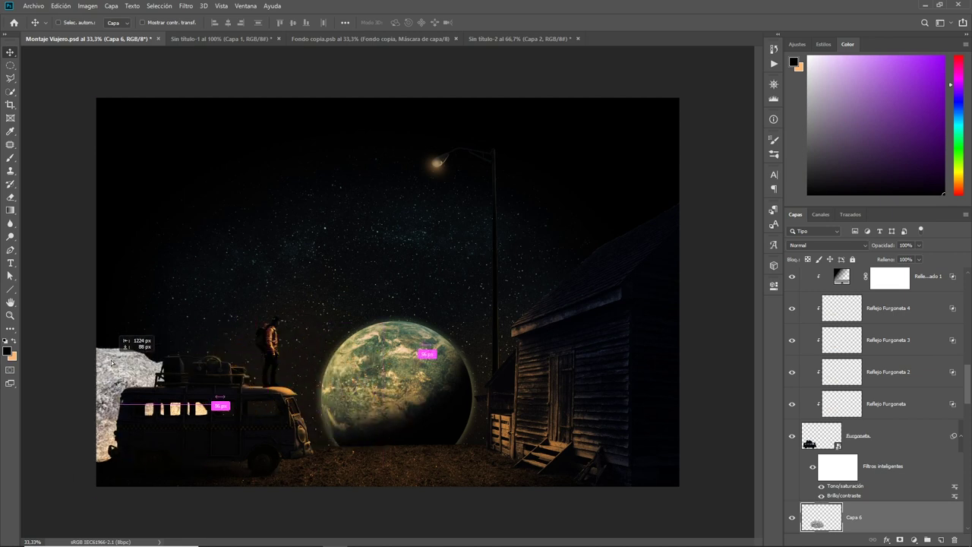
Convert the rock layer Capa 6 to a smart object and enlarge it.
right_click(807, 522)
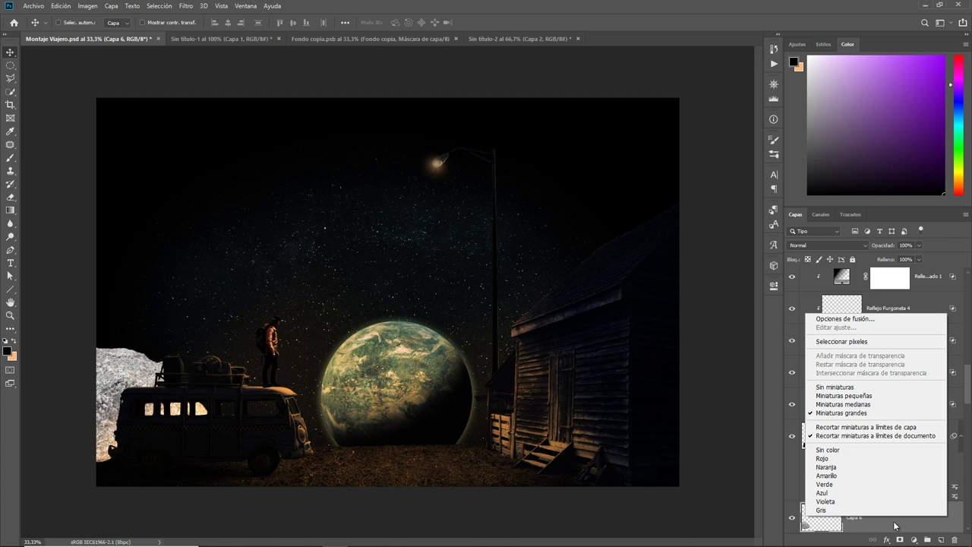
right_click(896, 524)
left_click(911, 221)
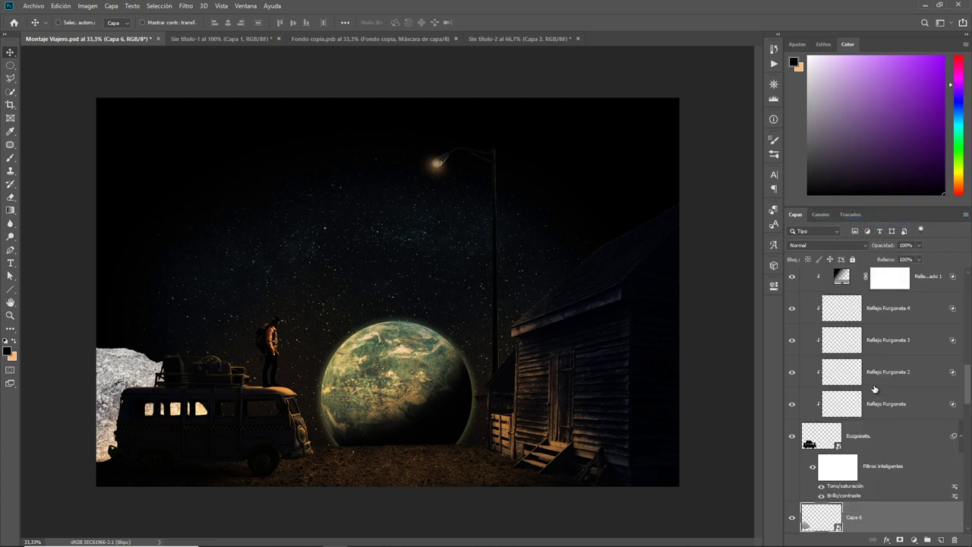
key("ctrl+t")
left_click_drag(218, 347, 251, 312)
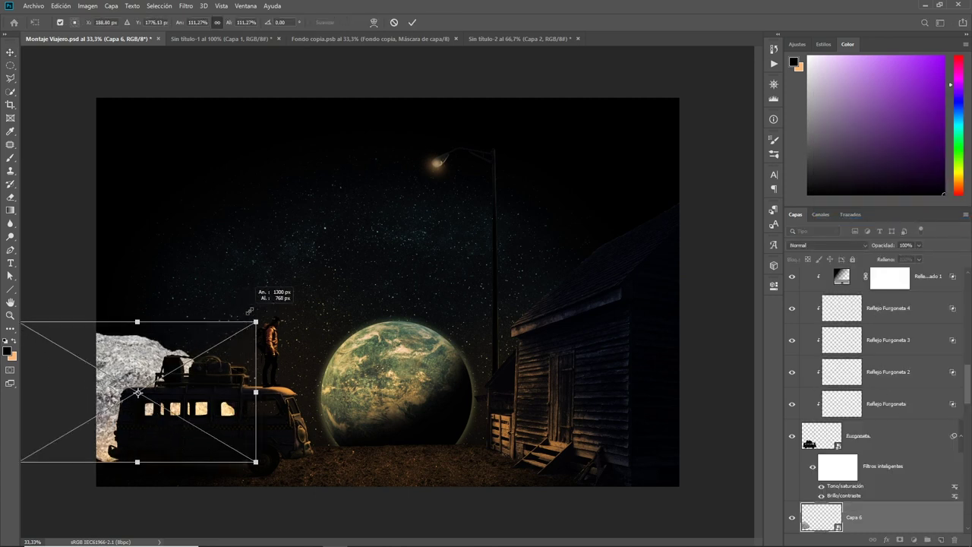
key("Return")
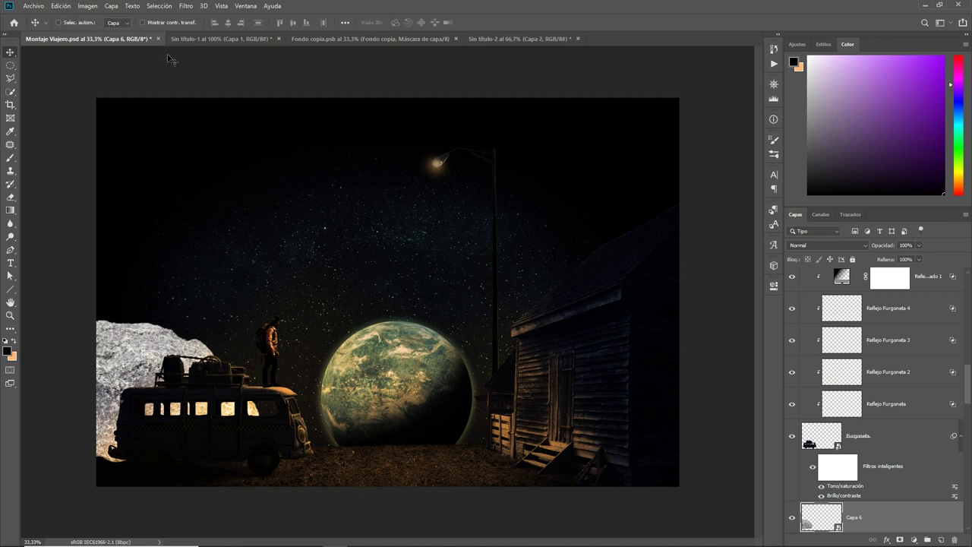
Darken the rock with Brillo/contraste at brightness -150.
left_click(87, 5)
left_click(285, 37)
left_click(580, 145)
left_click(87, 6)
left_click(243, 30)
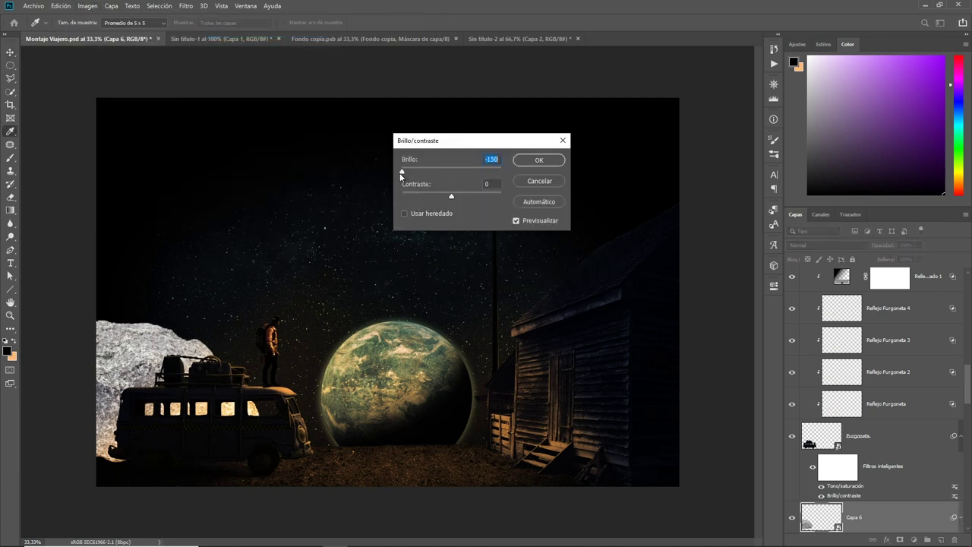
left_click(536, 160)
Apply Tono/saturación to the rock: hue +29, saturation -27, lightness -46.
left_click(88, 5)
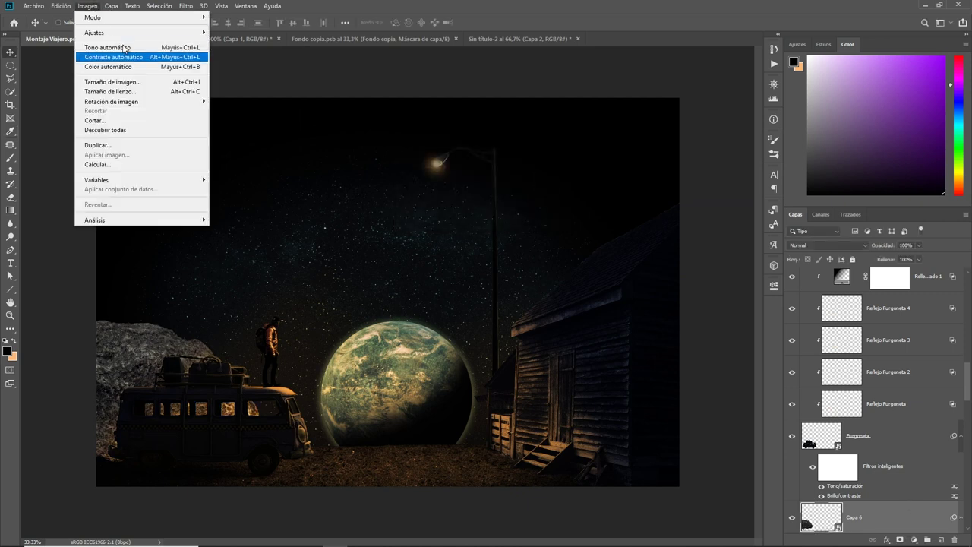
left_click(251, 84)
left_click_drag(575, 207, 552, 207)
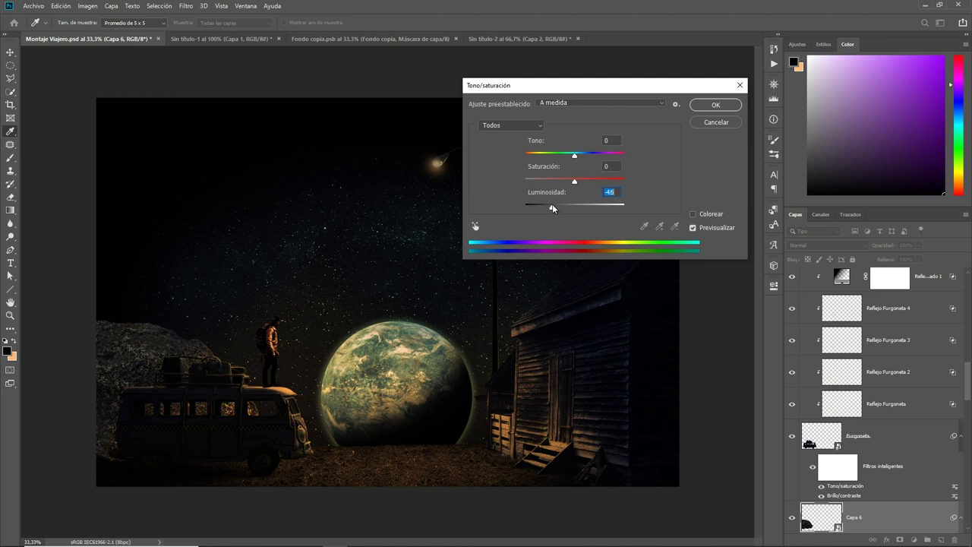
left_click_drag(550, 145, 554, 159)
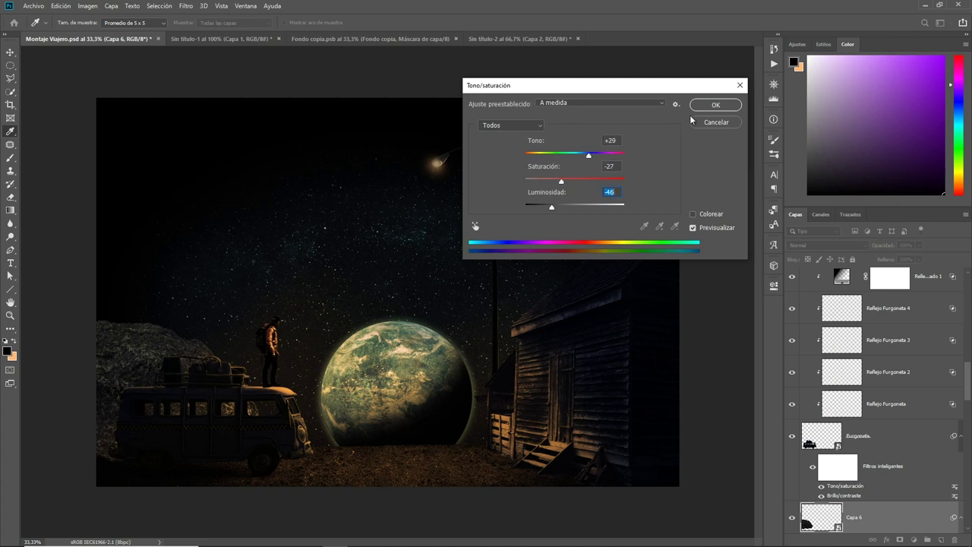
left_click(715, 105)
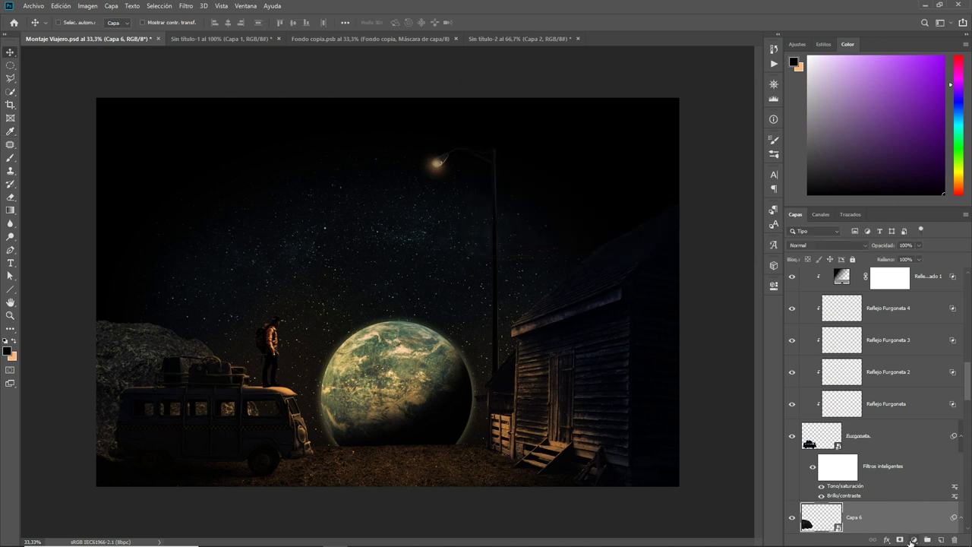
left_click(914, 540)
Add a gradient fill layer and clip it to Capa 6.
left_click(900, 371)
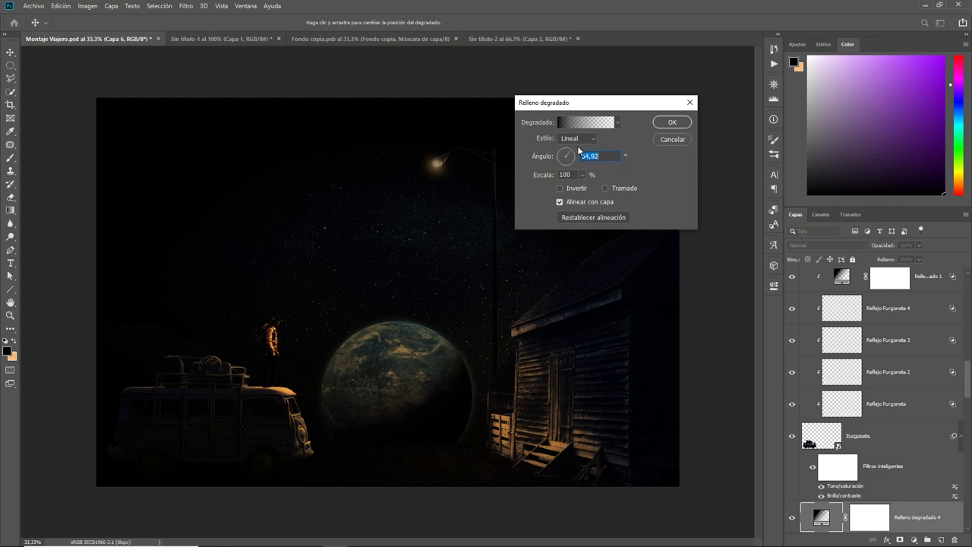
left_click(671, 123)
scroll(874, 414, "up", 3)
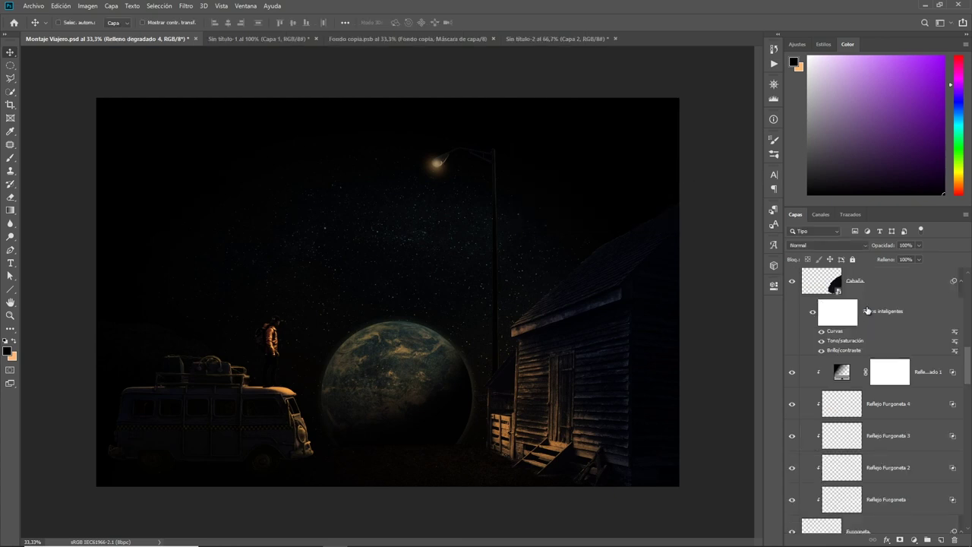
scroll(867, 312, "down", 3)
scroll(861, 405, "down", 2)
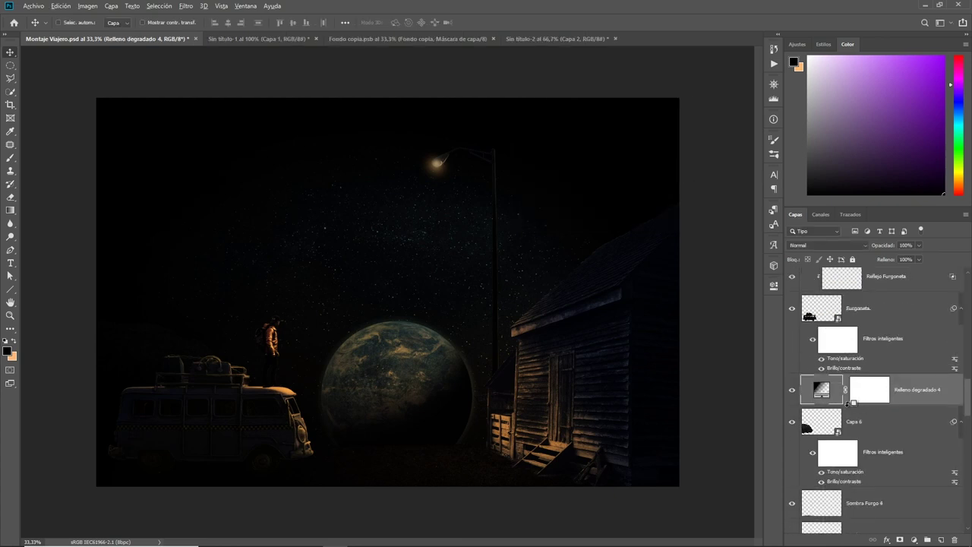
left_click(848, 405, "alt")
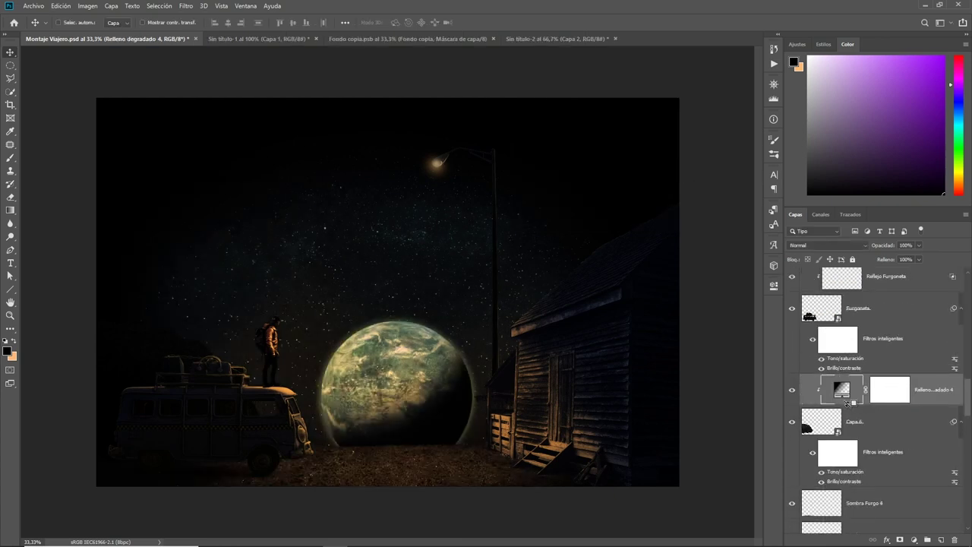
Drag the Blend If underlying slider so brighter ground areas show through the gradient.
double_click(944, 400)
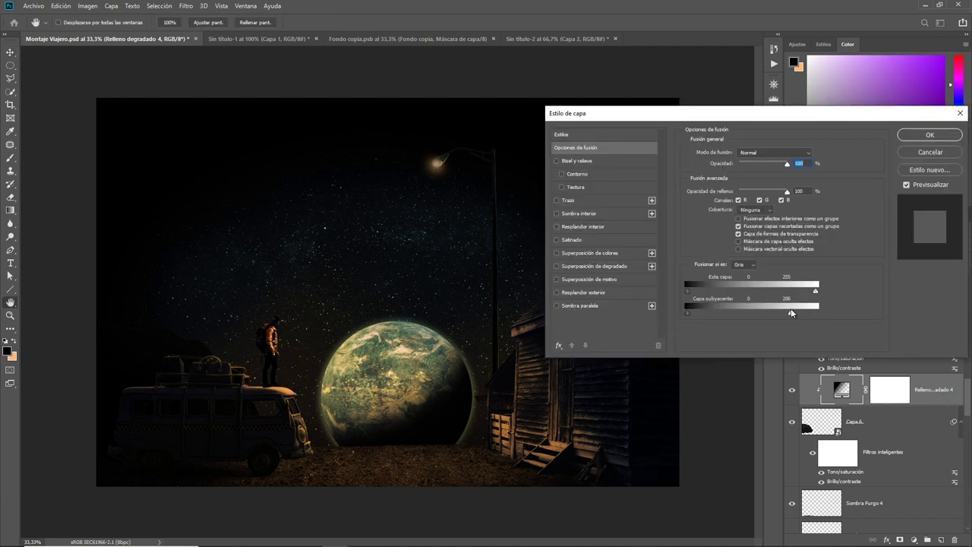
left_click_drag(753, 300, 727, 313)
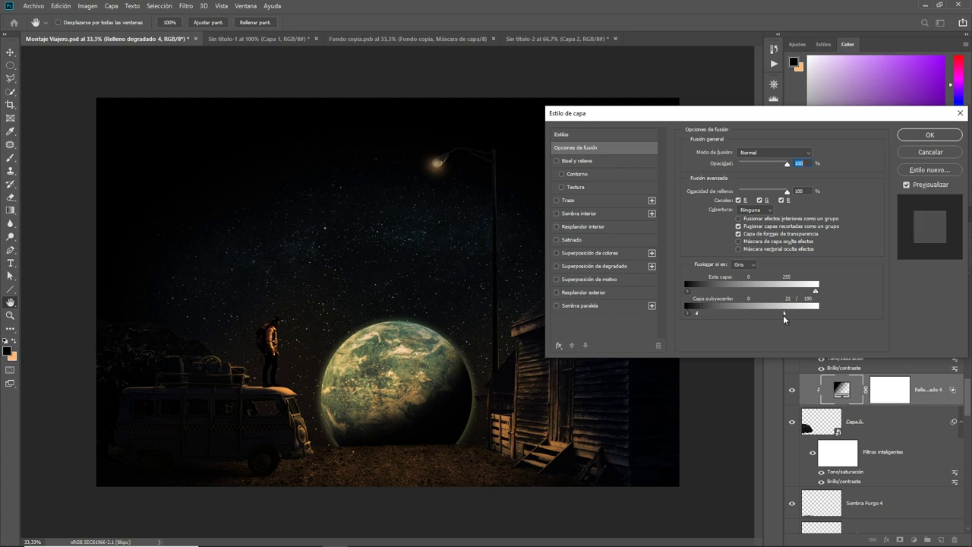
key("Return")
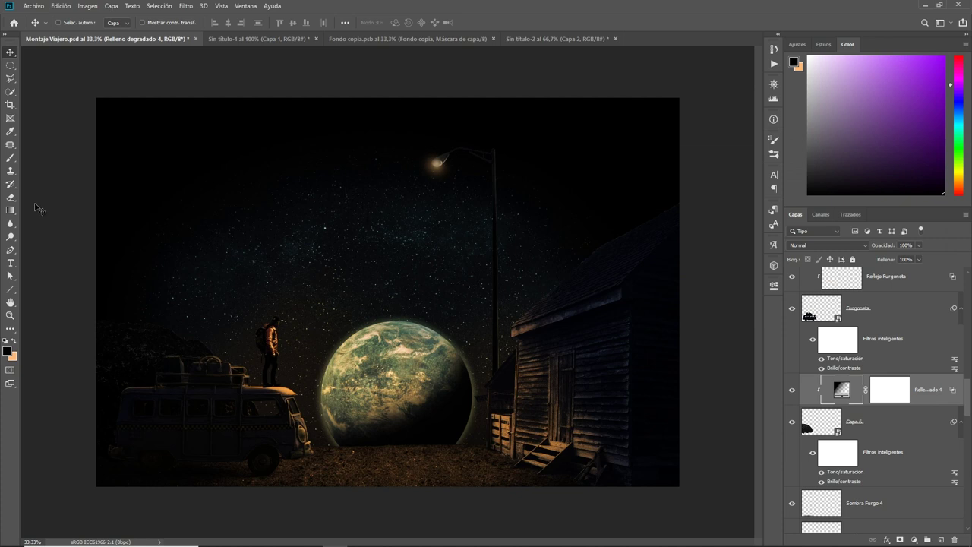
Paint black (000000) on the gradient fill's mask to hide a patch near the planet's base.
key("b")
left_click(871, 390)
key("d")
left_click(8, 351)
type("000000")
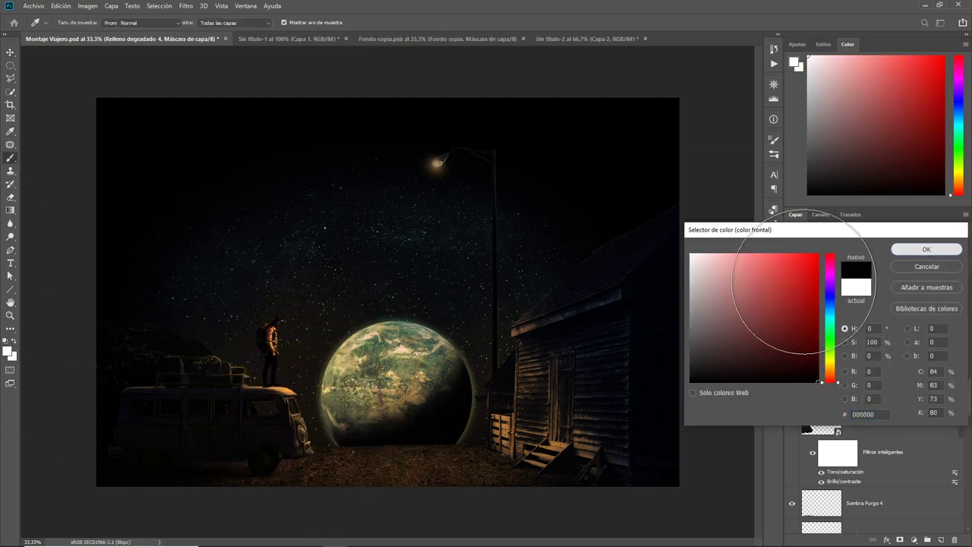
key("Return")
left_click(296, 387)
left_click_drag(313, 361, 260, 347)
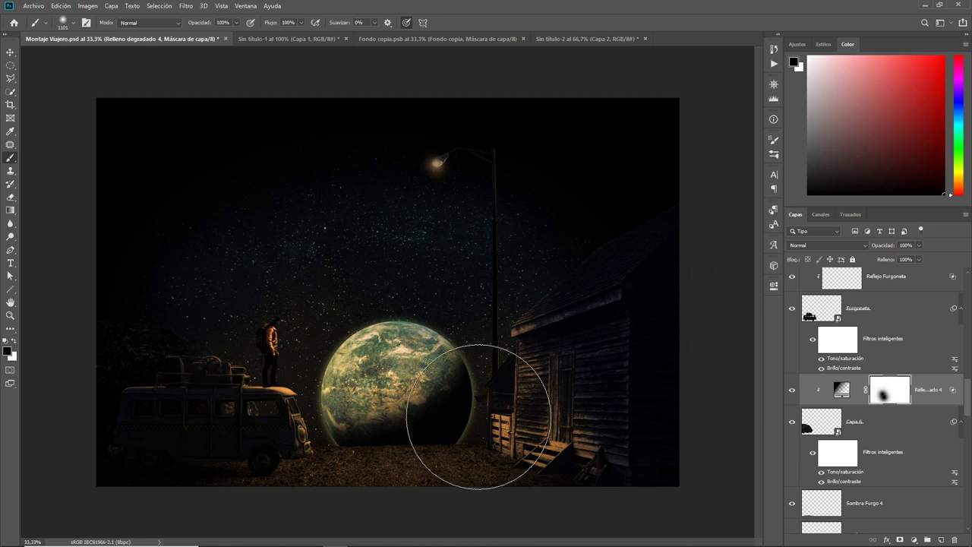
Save Montaje Viajero.psd.
left_click(33, 5)
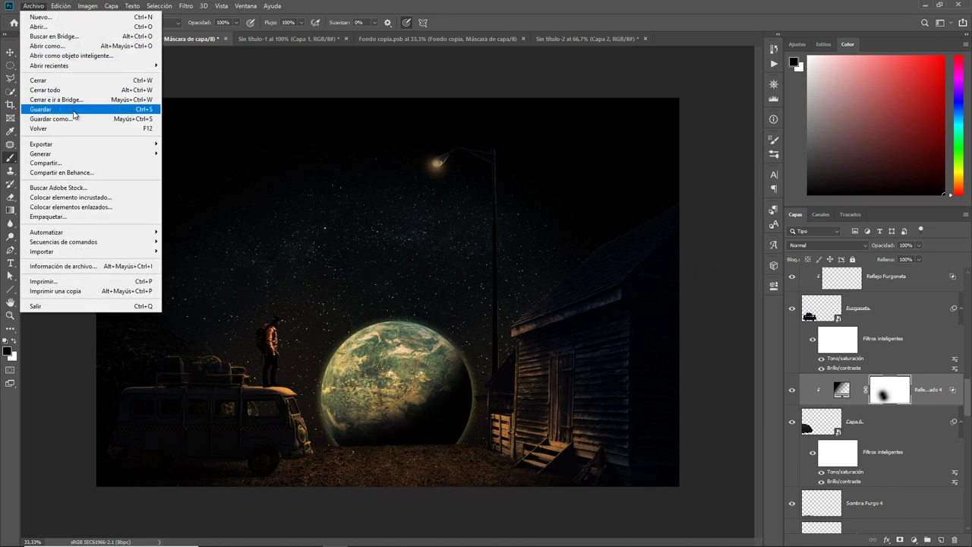
left_click(45, 97)
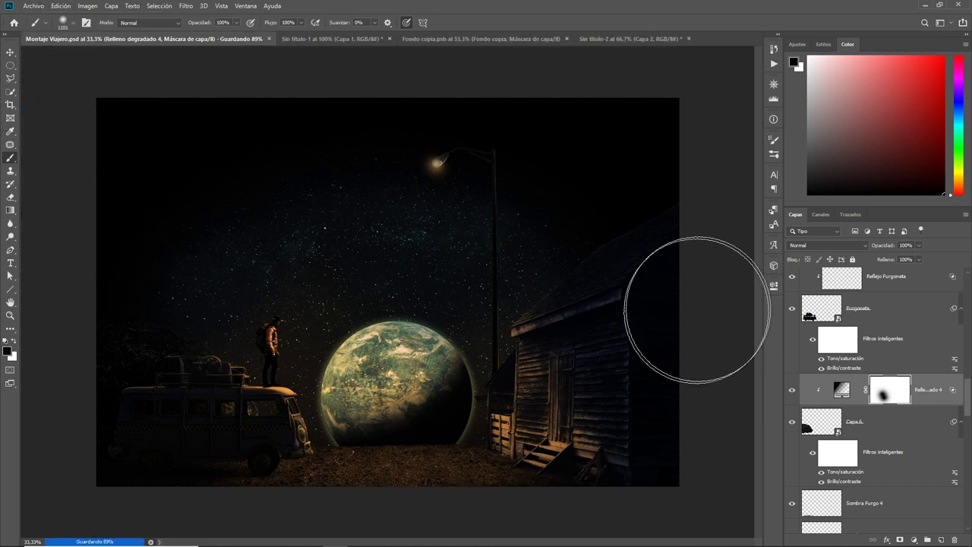
scroll(904, 359, "down", 5)
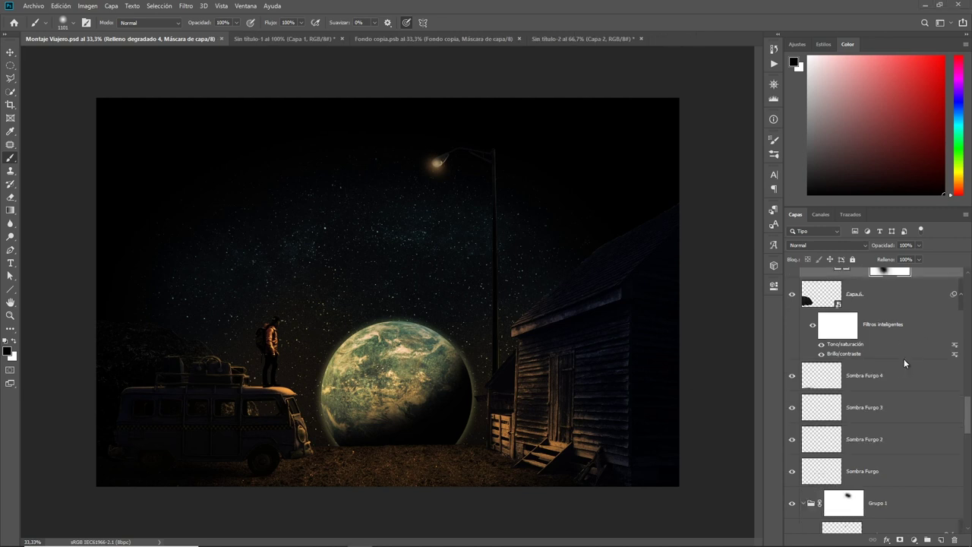
Add a new layer above Relleno degradado 2 and draw a radial gradient shadow under the man's shoe.
scroll(905, 359, "down", 5)
scroll(889, 334, "down", 2)
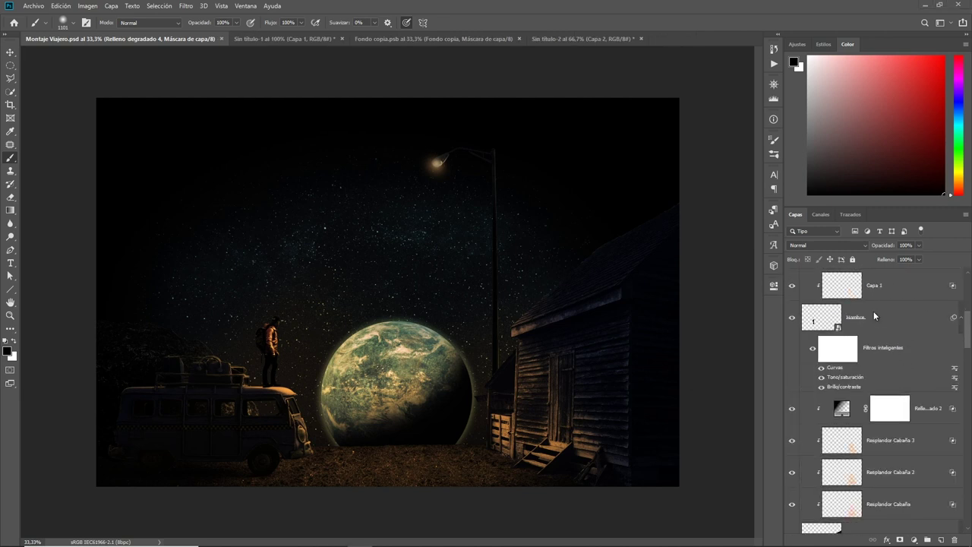
left_click(898, 411)
left_click(941, 540)
key("z")
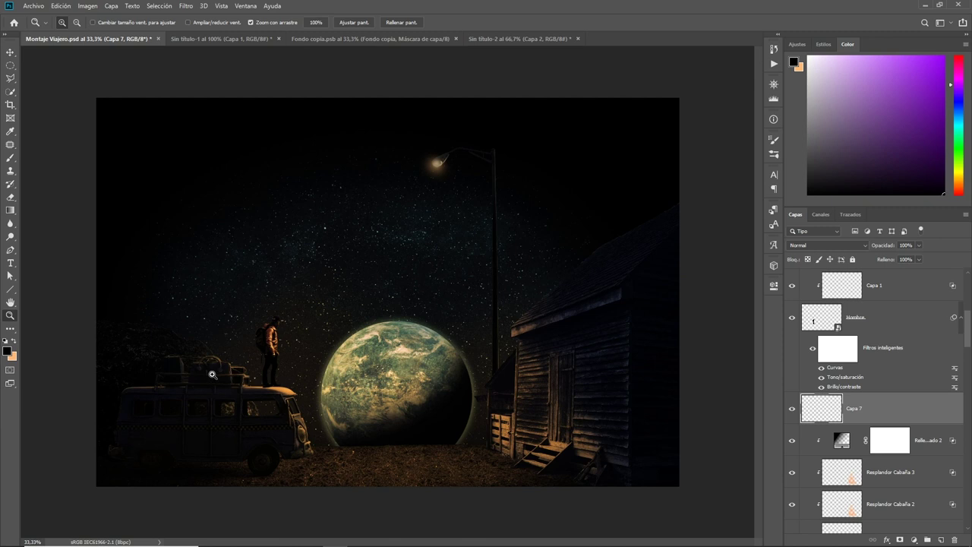
left_click_drag(259, 384, 376, 107)
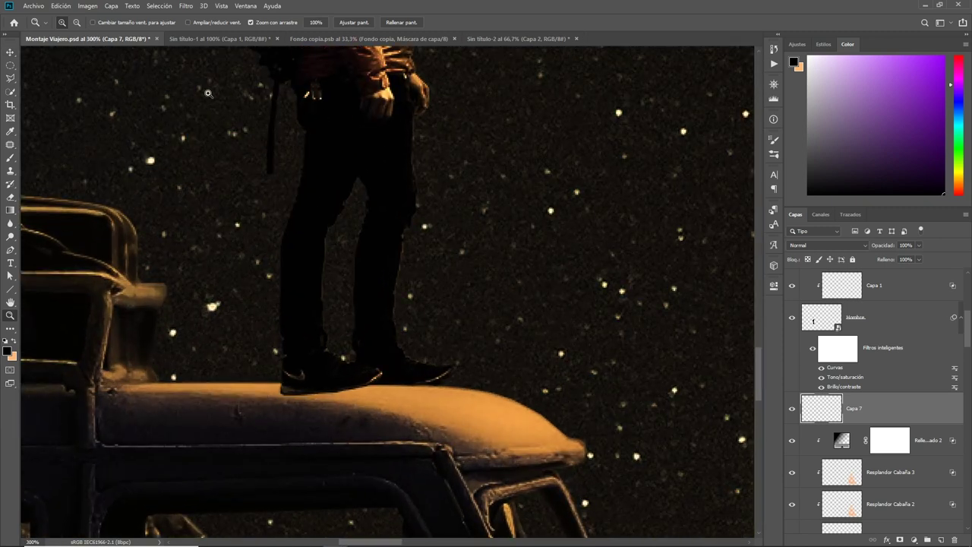
left_click(10, 210)
left_click(128, 23)
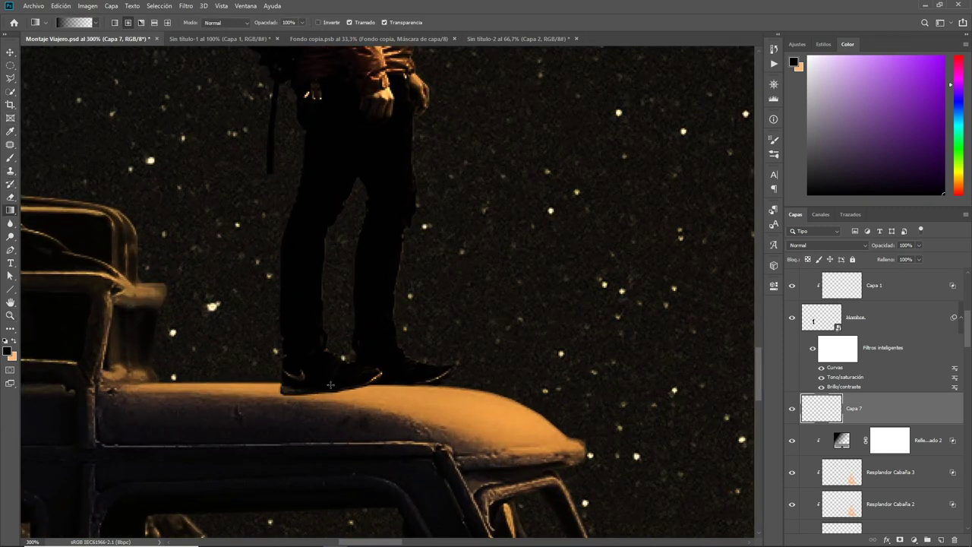
left_click_drag(329, 383, 368, 384)
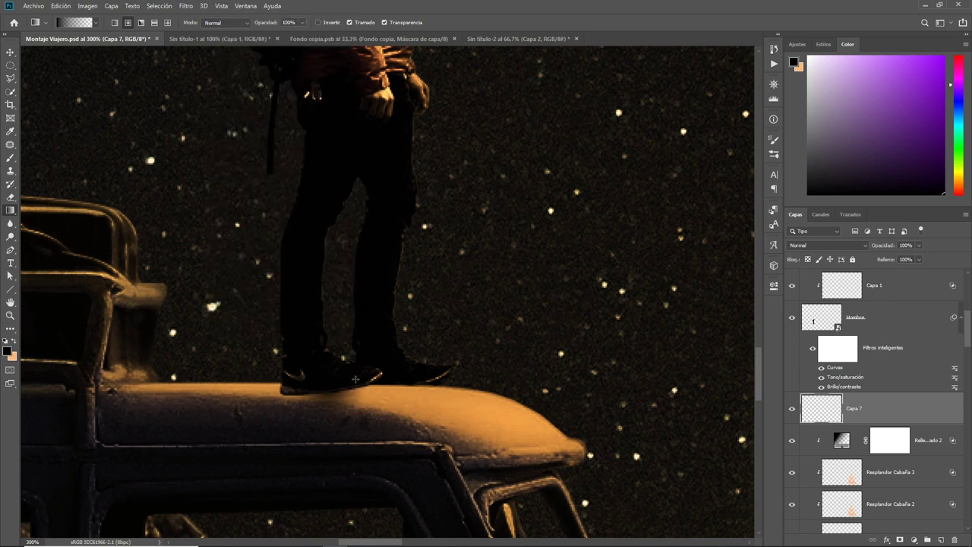
Flatten, widen and nudge the shoe shadow into place with Free Transform.
key("ctrl+t")
mouse_move(327, 340)
left_mouse_down()
mouse_move(328, 370)
mouse_move(244, 396)
left_mouse_up()
left_click_drag(362, 396, 402, 395)
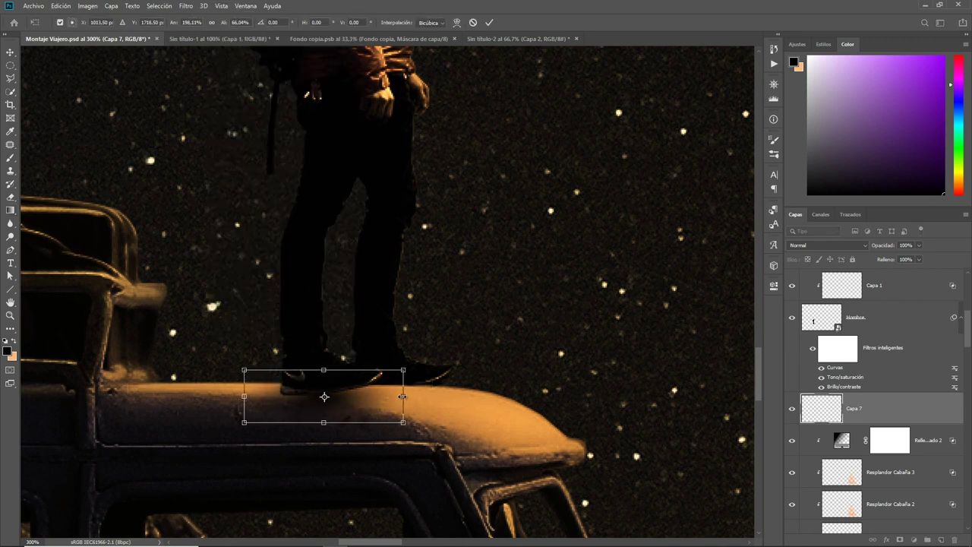
left_click_drag(323, 422, 320, 393)
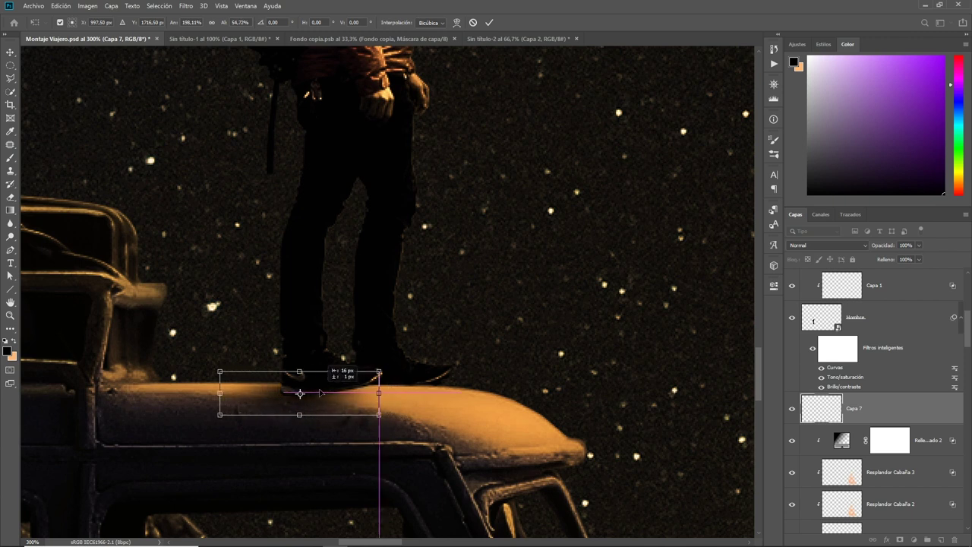
key("Up")
key("Up")
key("Return")
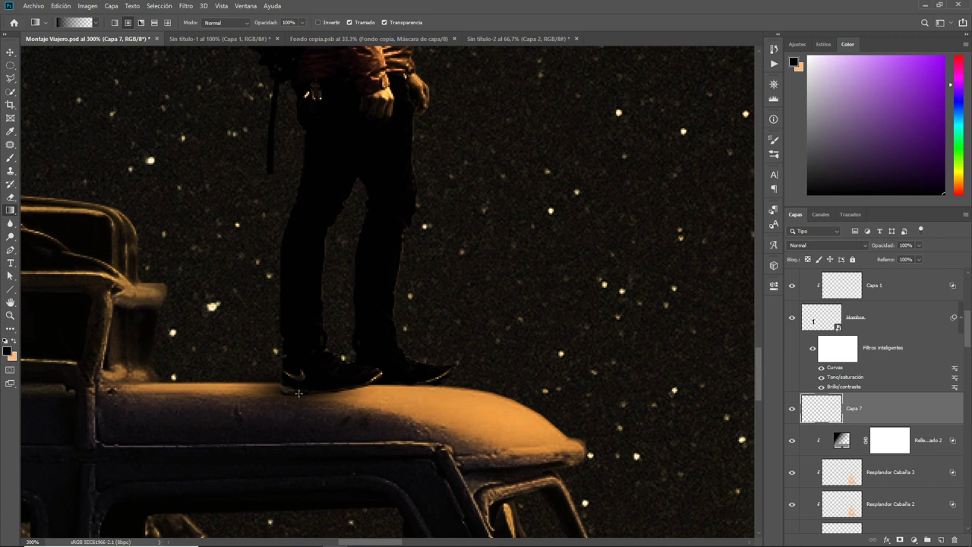
Duplicate the shoe shadow, stretch the copy left along the van roof and flatten it.
left_click_drag(300, 397, 317, 405)
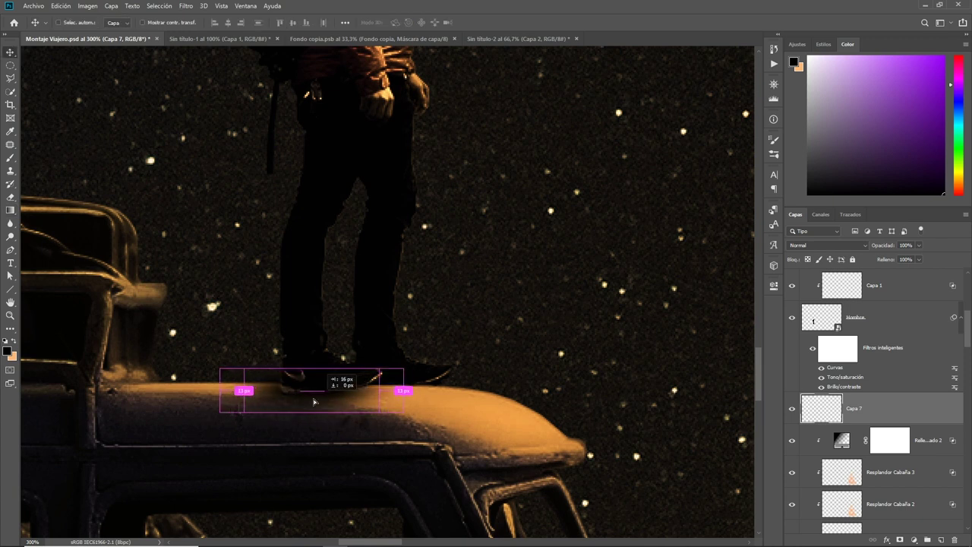
key("ctrl+t")
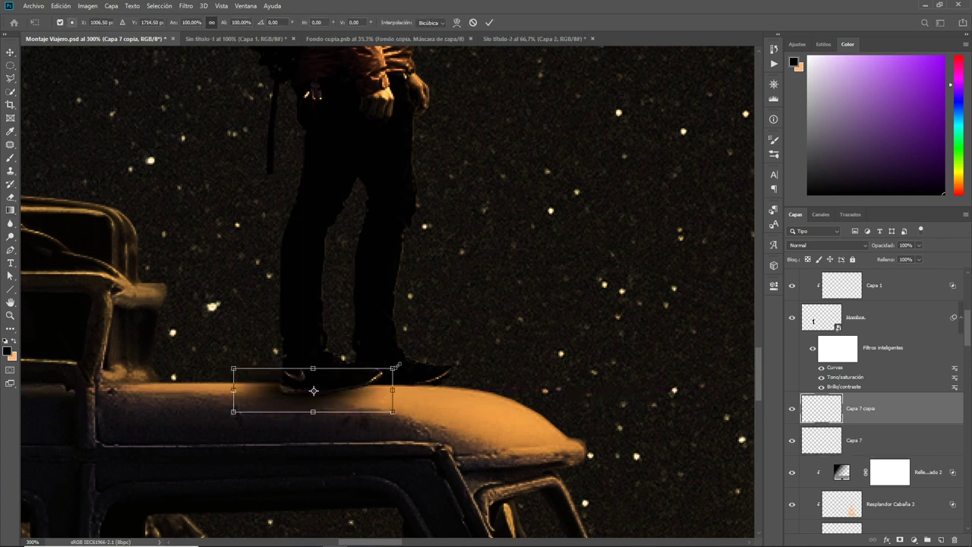
left_click_drag(233, 390, 160, 403)
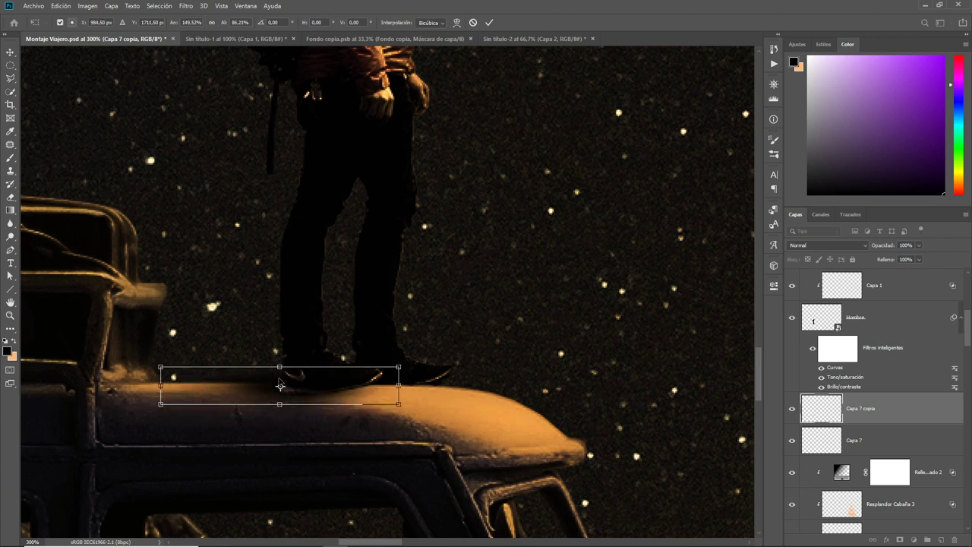
left_click_drag(280, 367, 256, 380)
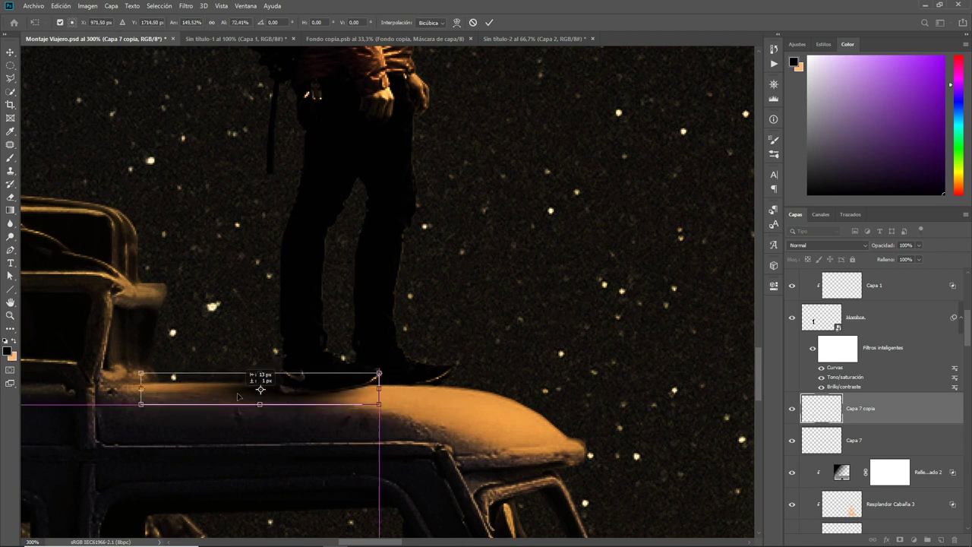
key("Return")
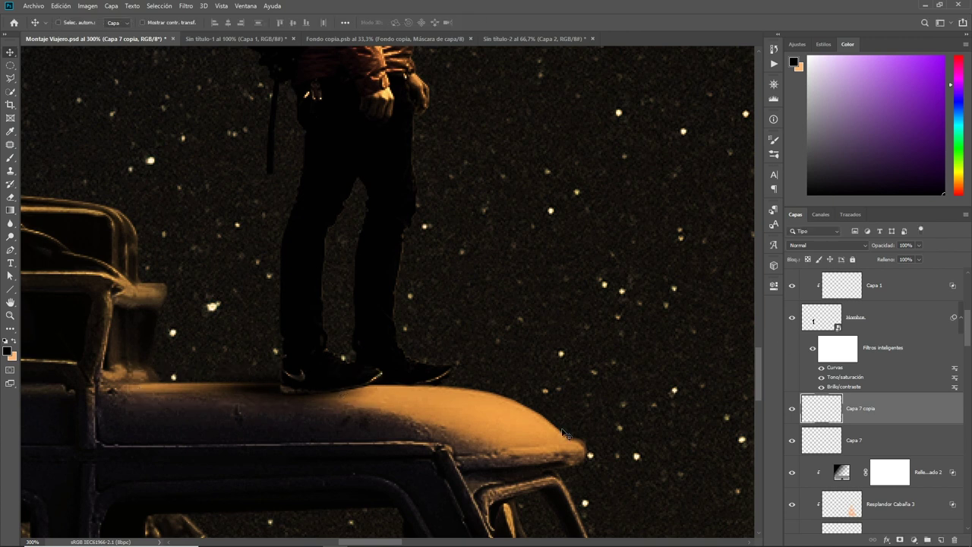
Set the copy's opacity to 78% and fit the whole composite on screen.
left_click_drag(884, 244, 874, 245)
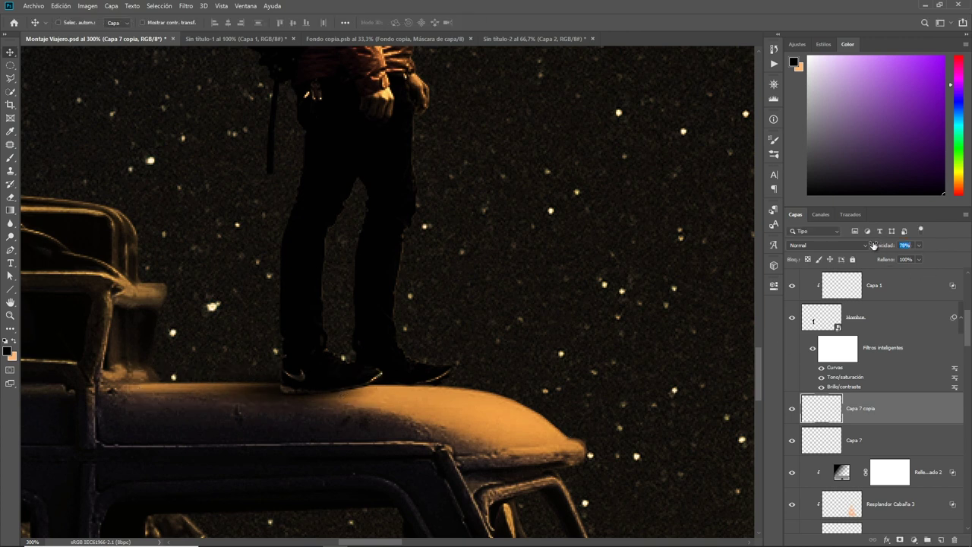
key("z")
right_click(302, 272)
left_click(342, 278)
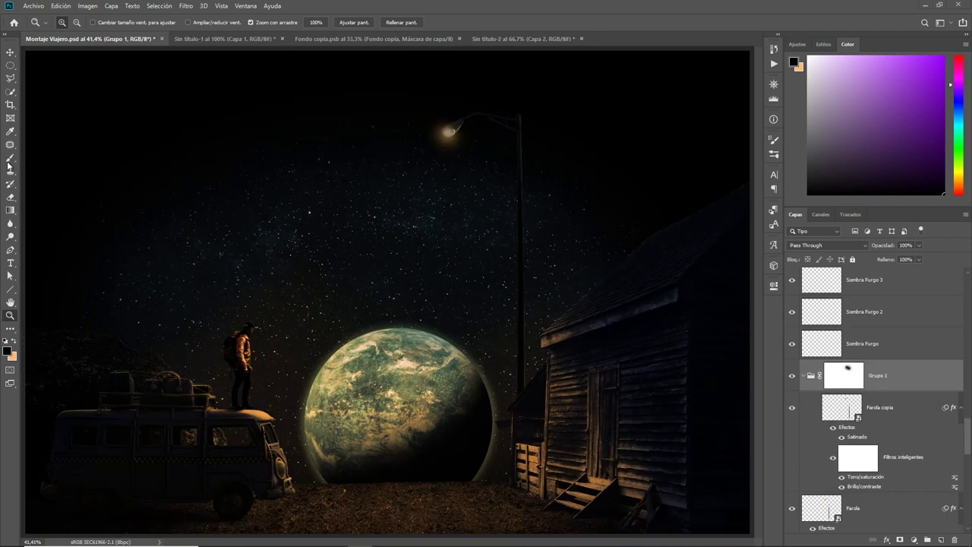
Select the Capa 4 lamp glow layer and add a new empty layer above it.
key("x")
key("v")
right_click(455, 144)
left_click(470, 151)
left_click(792, 317)
left_click(792, 317)
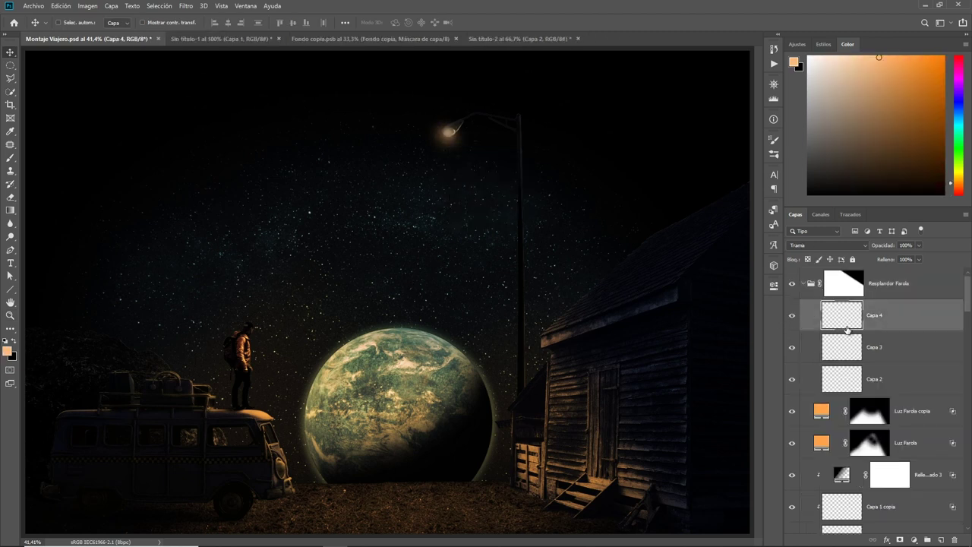
left_click(941, 539)
Paint an orange glow over the street lamp with a size 782 brush.
left_click(11, 157)
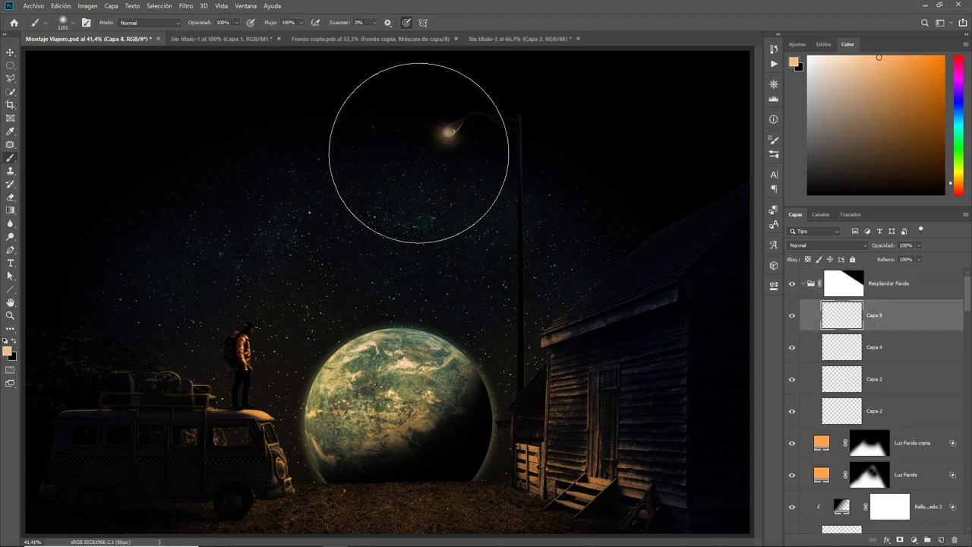
left_click_drag(421, 156, 372, 161)
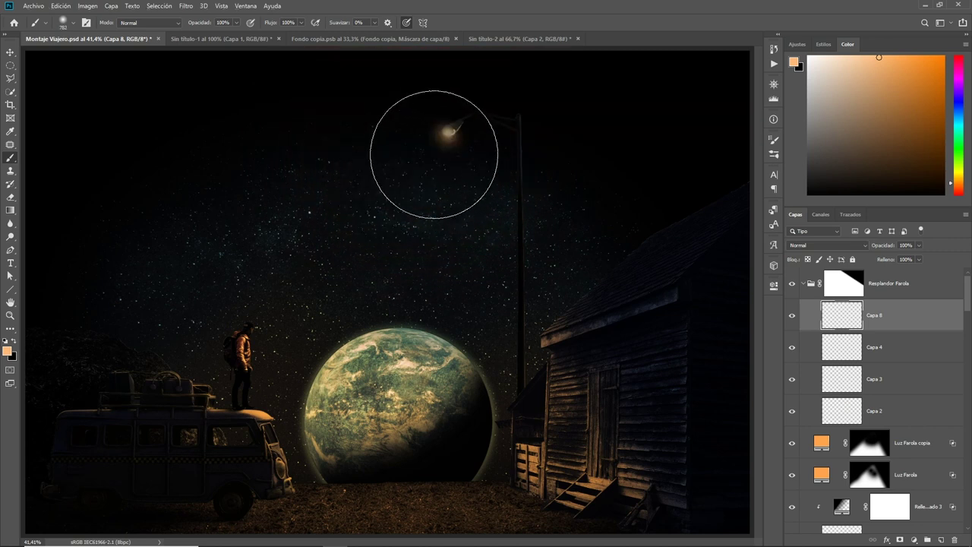
left_click(414, 148)
Set the glow layer to Sobreexpos. lineal (Añadir) blending with 38% fill.
left_click(866, 245)
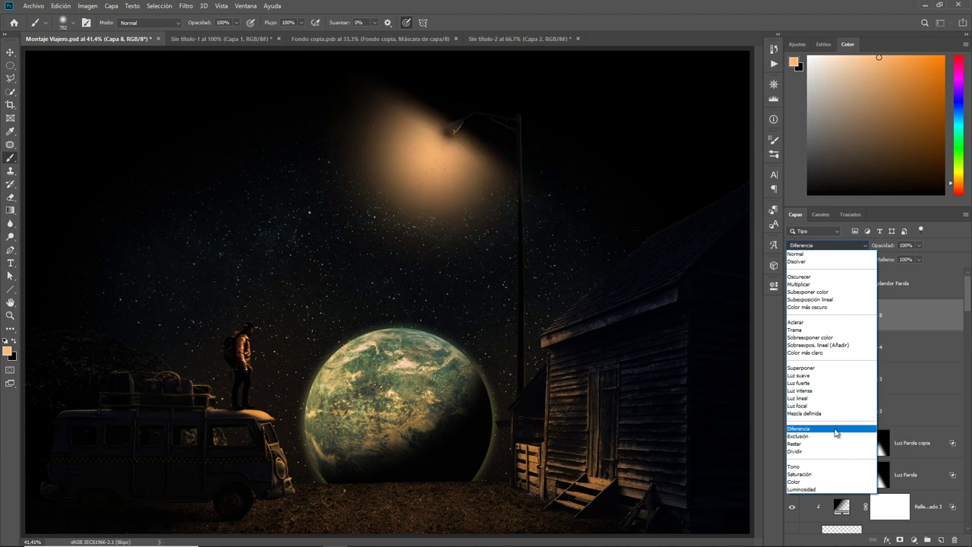
left_click(836, 331)
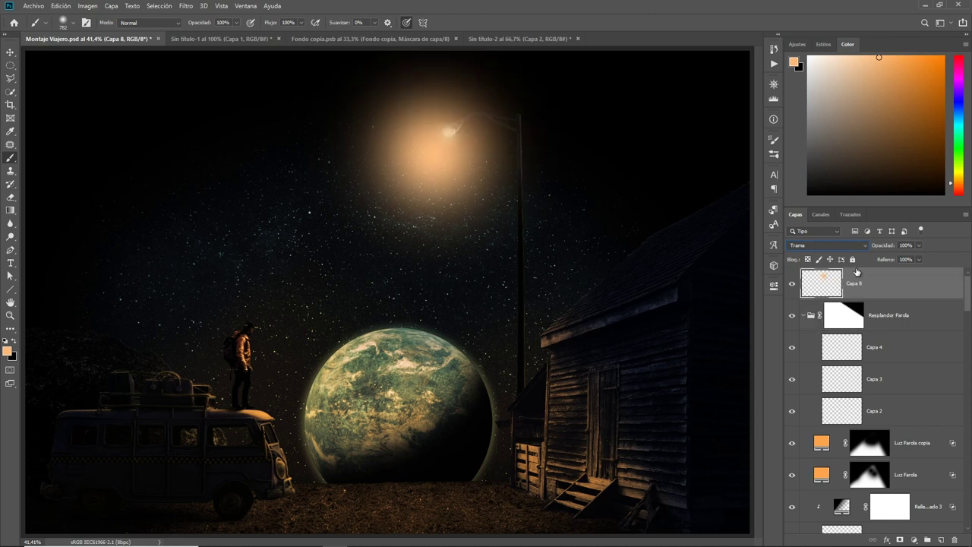
left_click(852, 246)
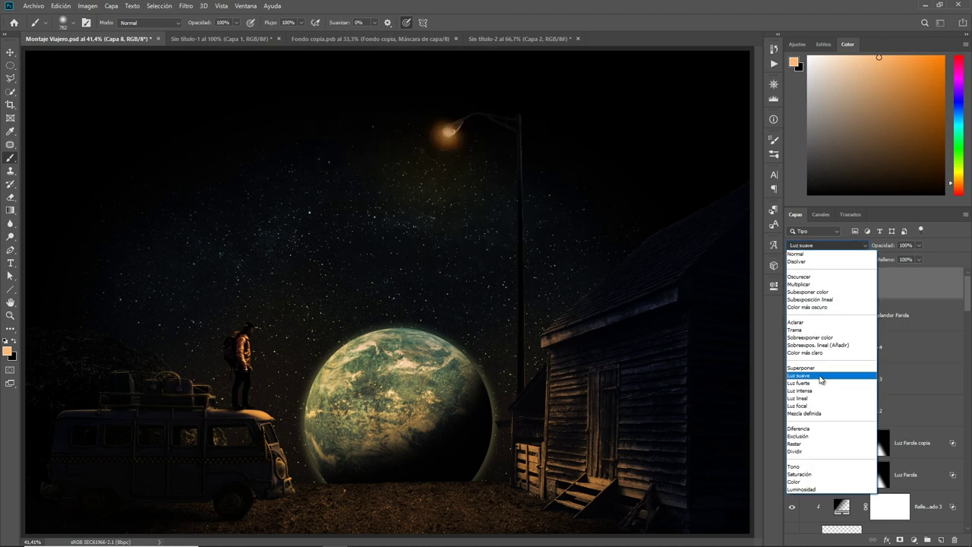
left_click(829, 345)
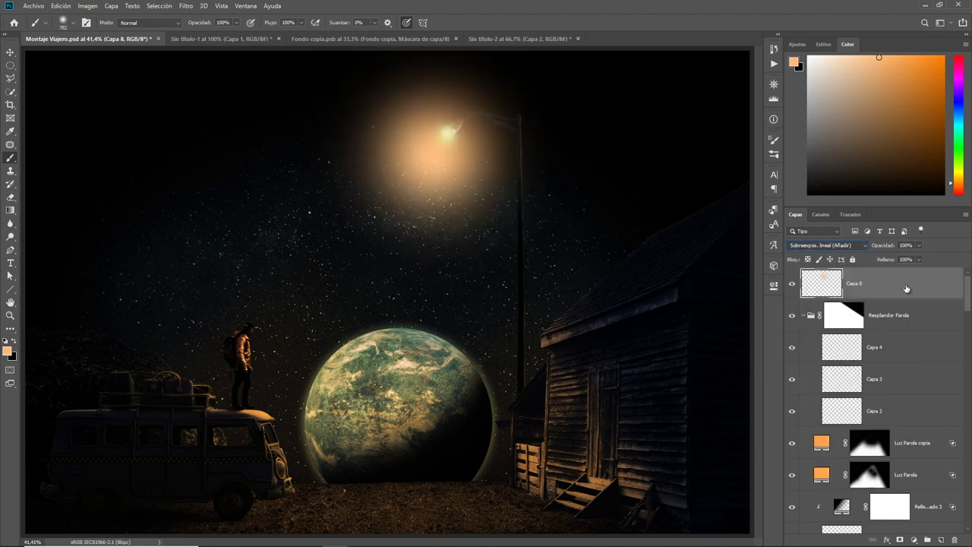
left_click_drag(885, 262, 854, 260)
Add a layer mask to Capa 8 and fade part of the glow with a gradient.
left_click(900, 540)
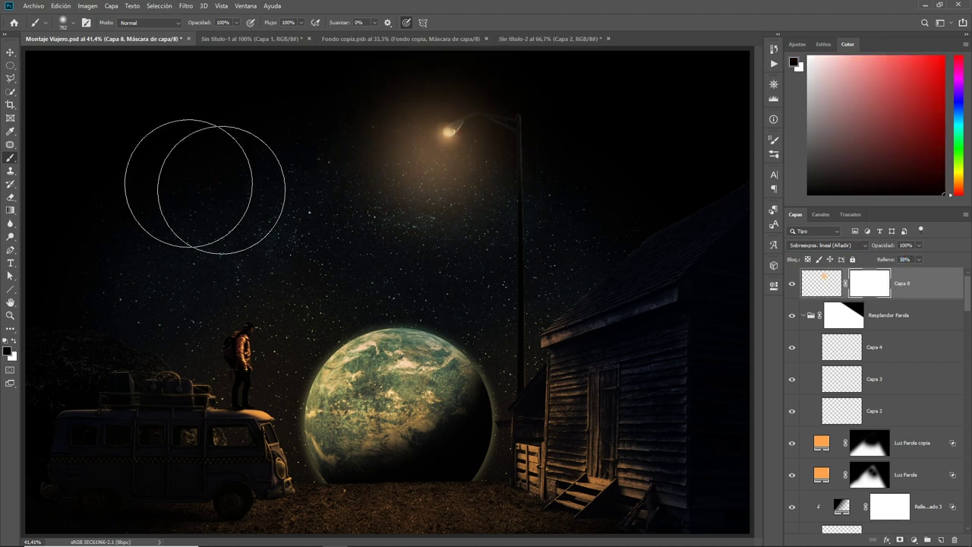
left_click(11, 211)
left_click_drag(481, 77, 443, 129)
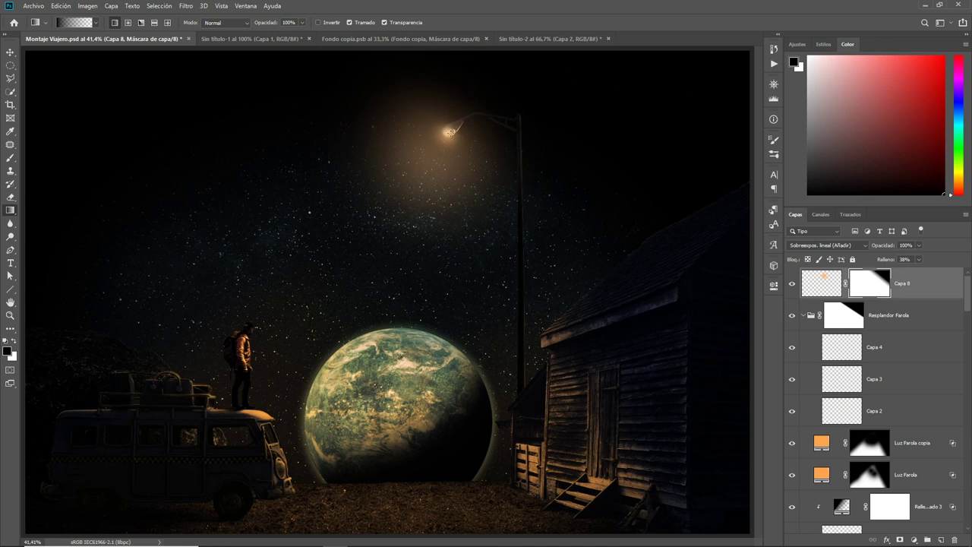
Zoom out and redraw the Capa 8 mask gradient toward the street lamp several times.
key("z")
left_click(499, 297, "alt")
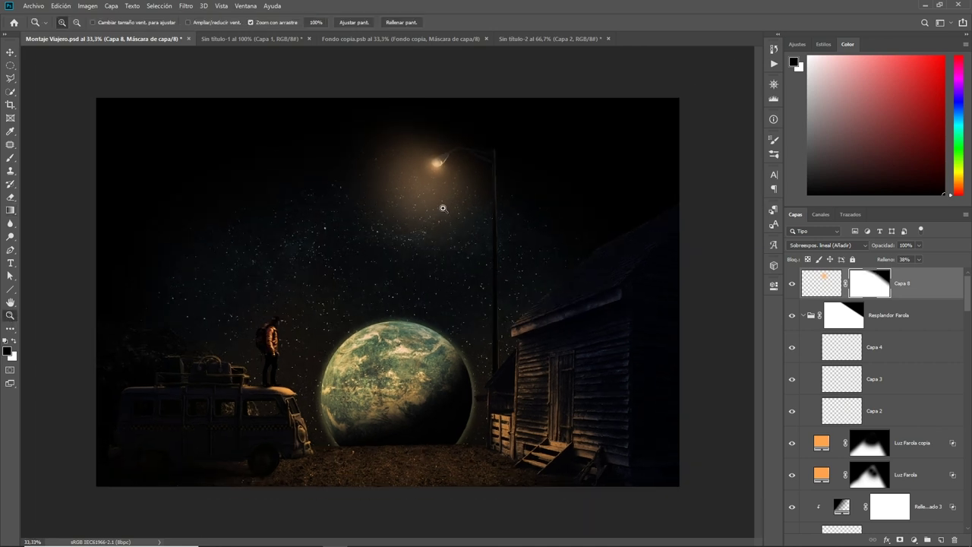
left_click(10, 211)
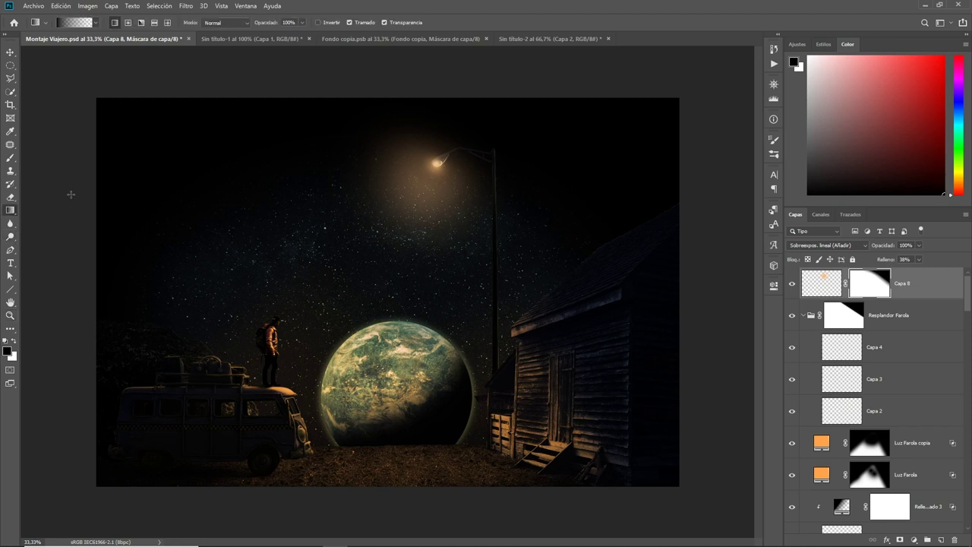
left_click_drag(386, 97, 411, 162)
left_click_drag(386, 97, 440, 193)
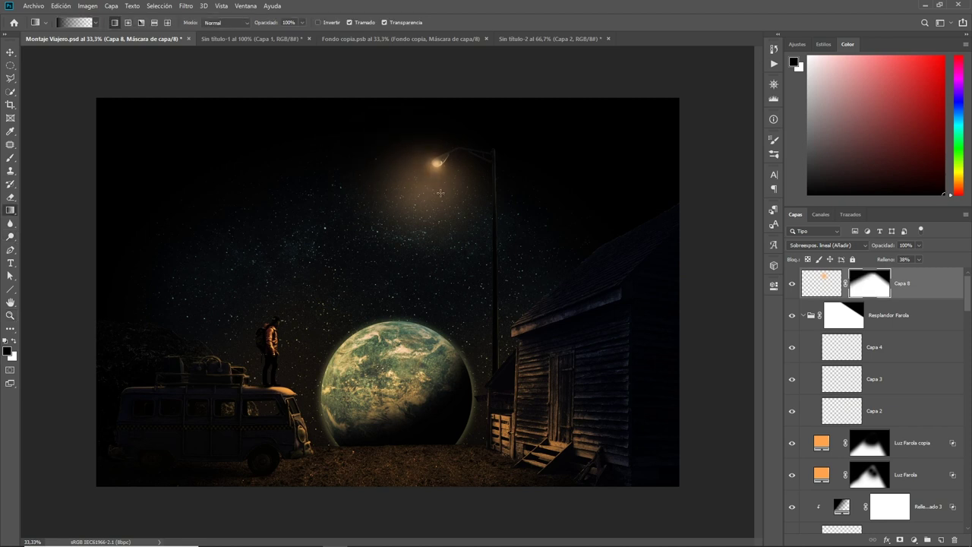
left_click_drag(533, 188, 469, 167)
left_click_drag(406, 120, 505, 216)
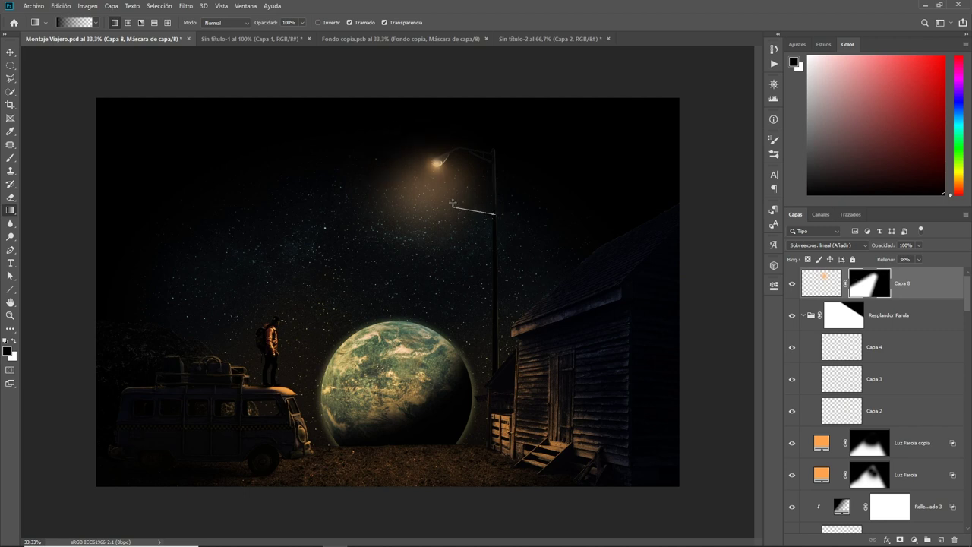
left_click_drag(495, 215, 422, 184)
Lower Capa 8's fill to 18% and toggle the Capa 8 and Capa 4 glows to compare.
left_click_drag(889, 260, 880, 260)
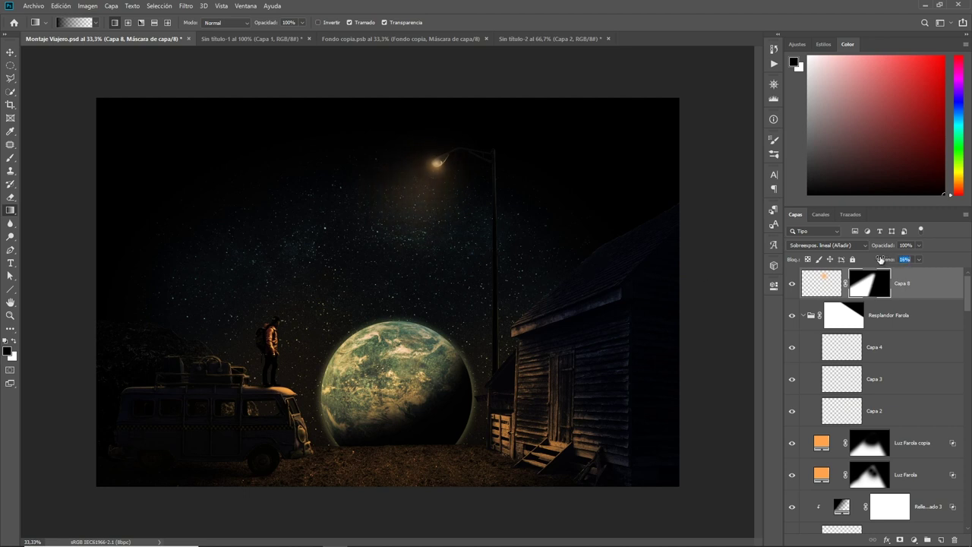
left_click(792, 283)
left_click(792, 348)
left_click(792, 348)
Rename lamp glow layers Capa 2, 3, 4 and 8 as the Luz Farola series.
double_click(876, 411)
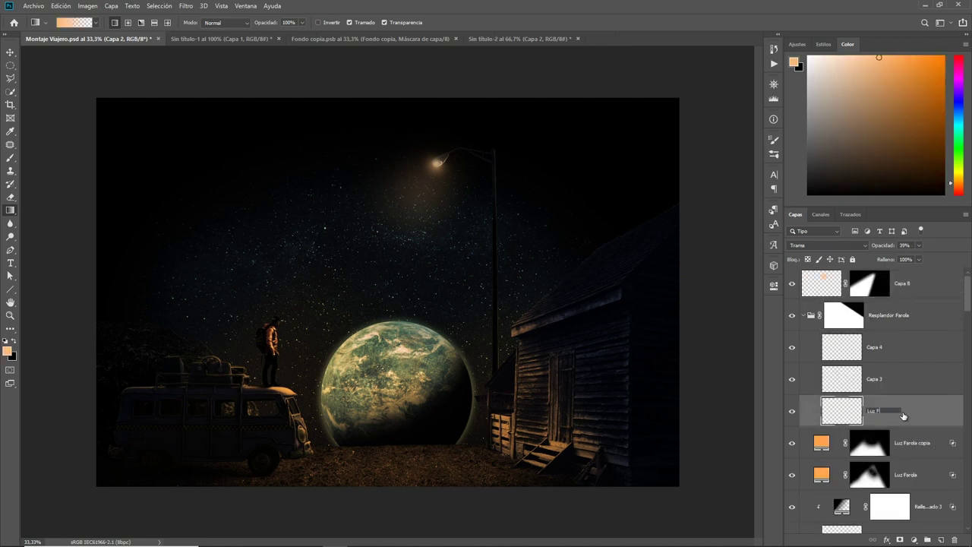
double_click(874, 380)
type("Luz Farola")
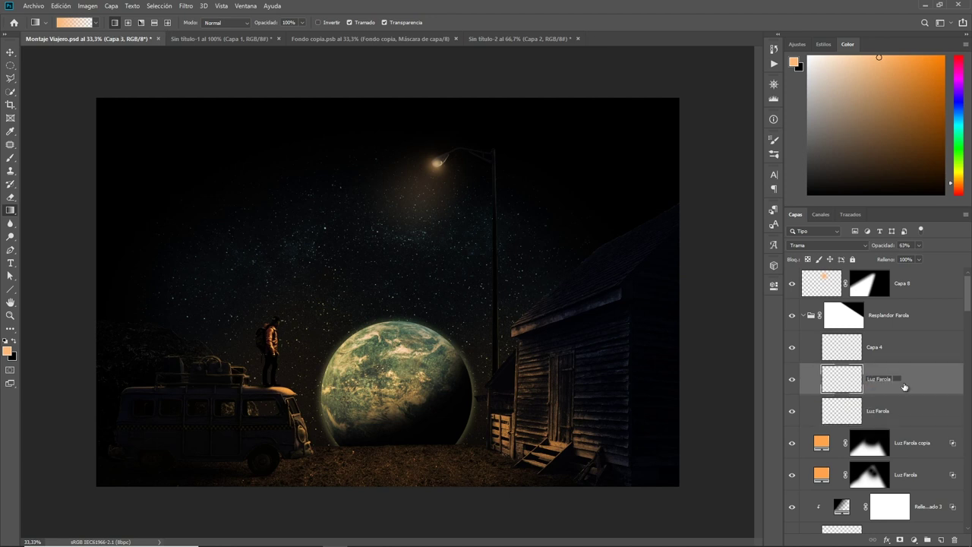
type("2")
double_click(875, 349)
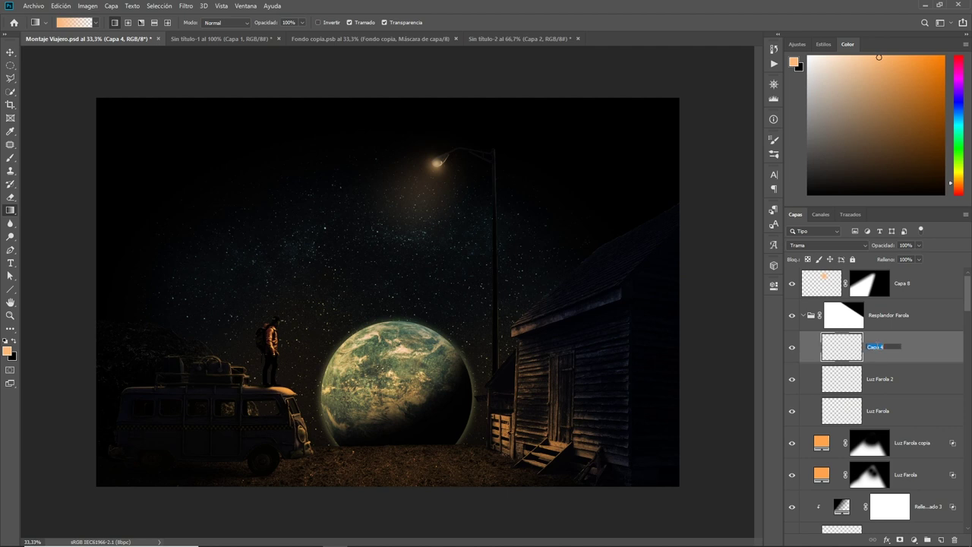
key("Return")
double_click(902, 283)
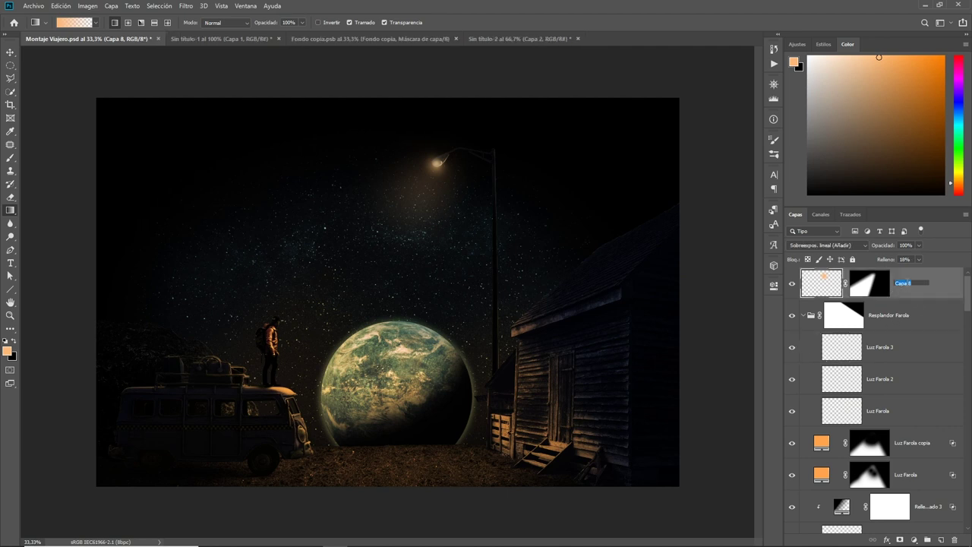
key("Return")
Rename Capa 1 copia to Luz Hombre and Capa 1 to Luz Hombre 2.
scroll(922, 327, "down", 1)
scroll(923, 332, "up", 1)
scroll(924, 333, "down", 3)
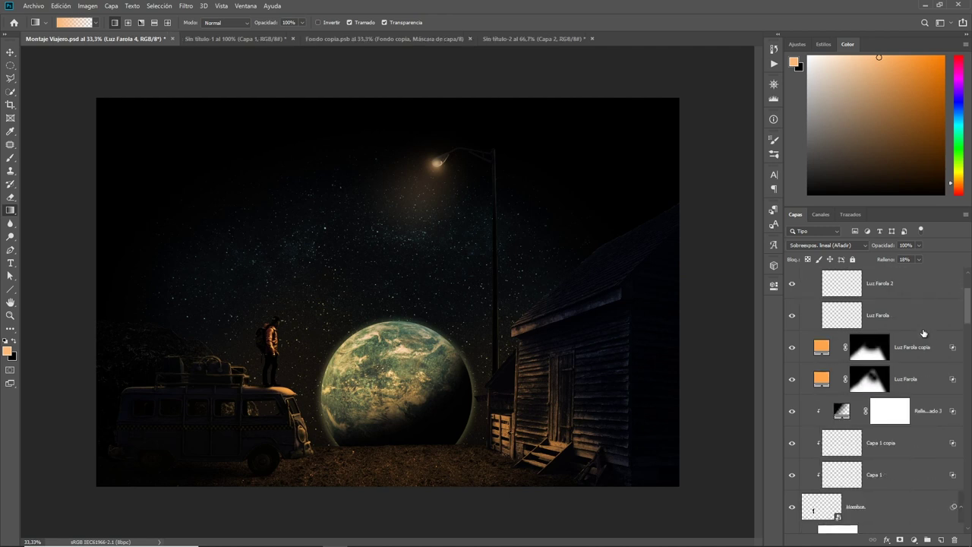
scroll(924, 333, "down", 1)
left_click(793, 411)
left_click(794, 411)
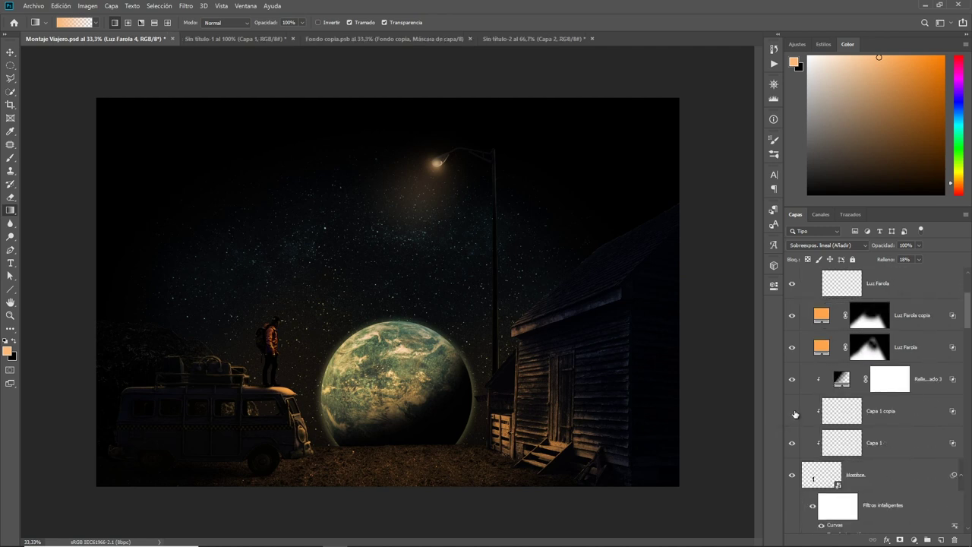
left_click(794, 412)
left_click(792, 379)
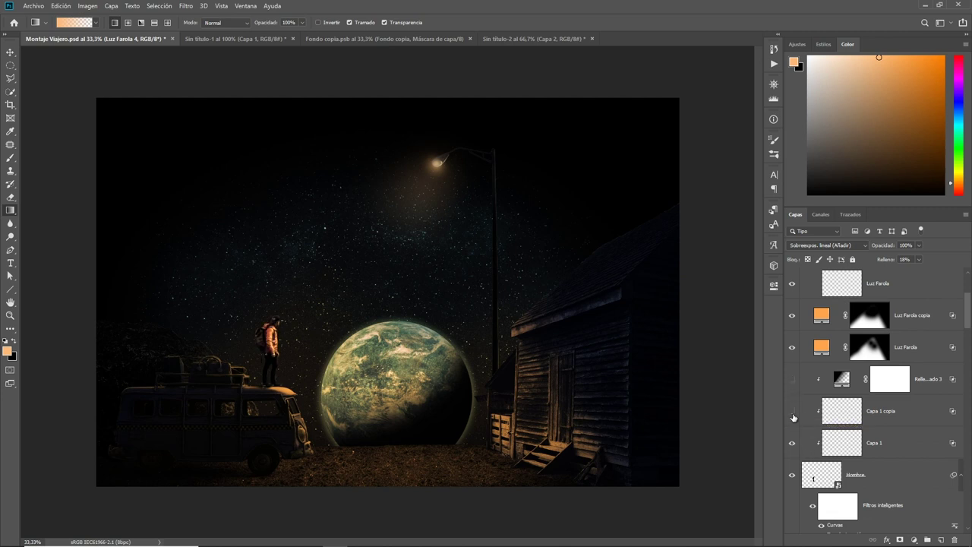
left_click(793, 414)
double_click(895, 414)
type("Luz Hombre")
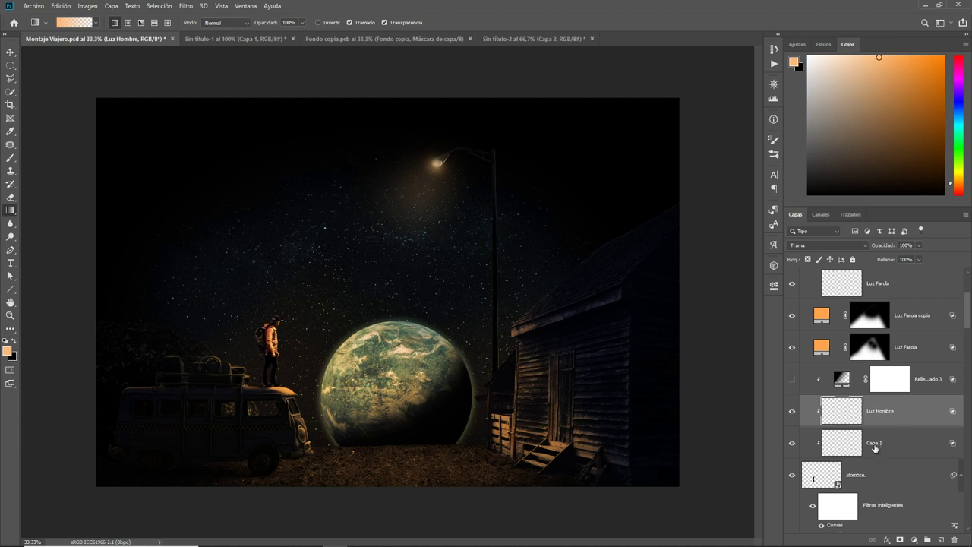
left_click(876, 444)
double_click(874, 444)
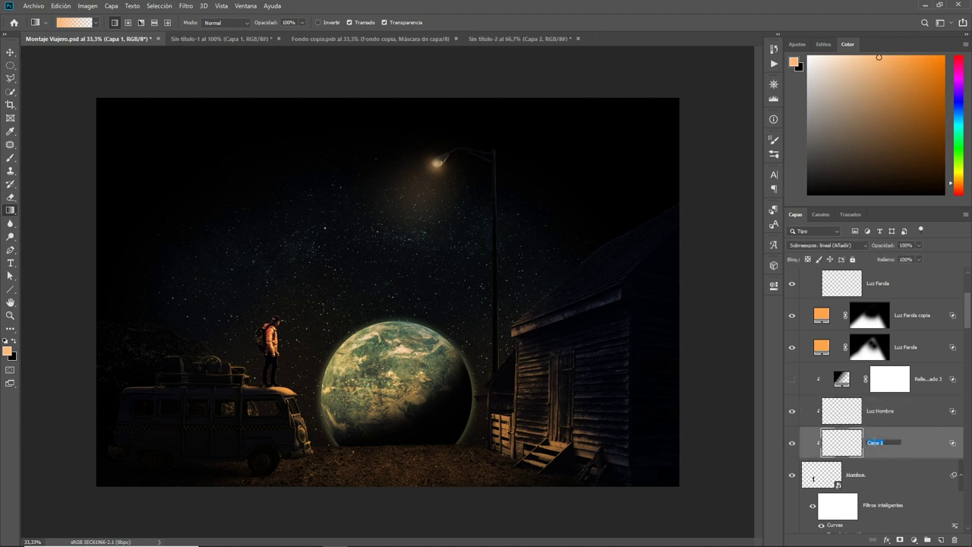
type("Luz Hombre 2")
key("Return")
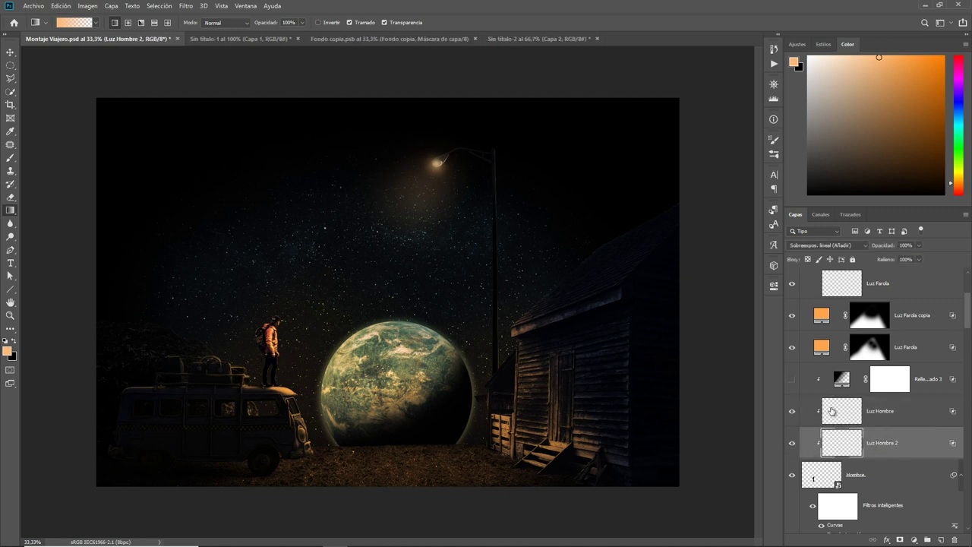
Show the figure's gradient fill layer again and rename it Sombra Hombre.
left_click(792, 379)
double_click(924, 379)
type("So")
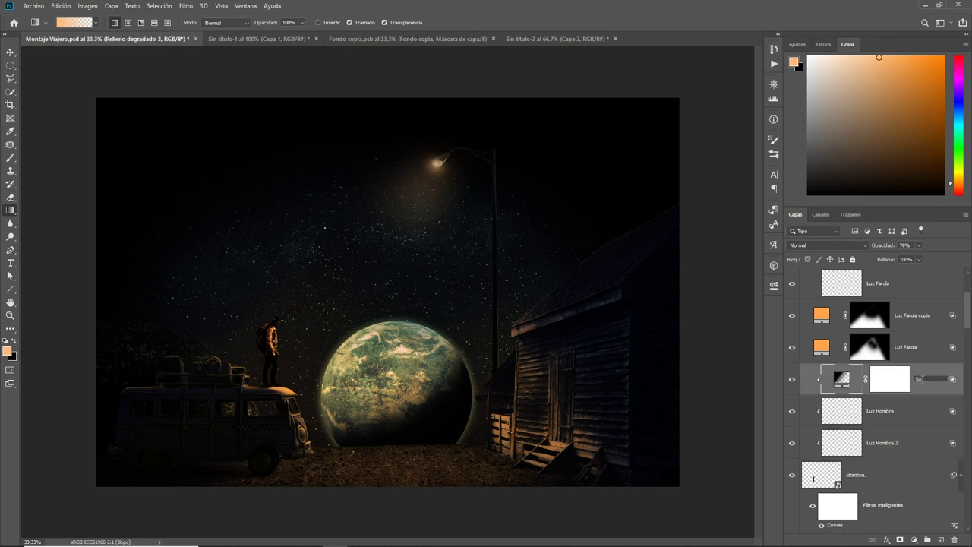
key("Return")
Rename Capa 7 copia and Capa 7 to Sombra Hombre en Furgoneta and Sombra Hombre en Furgoneta 2.
scroll(923, 445, "down", 2)
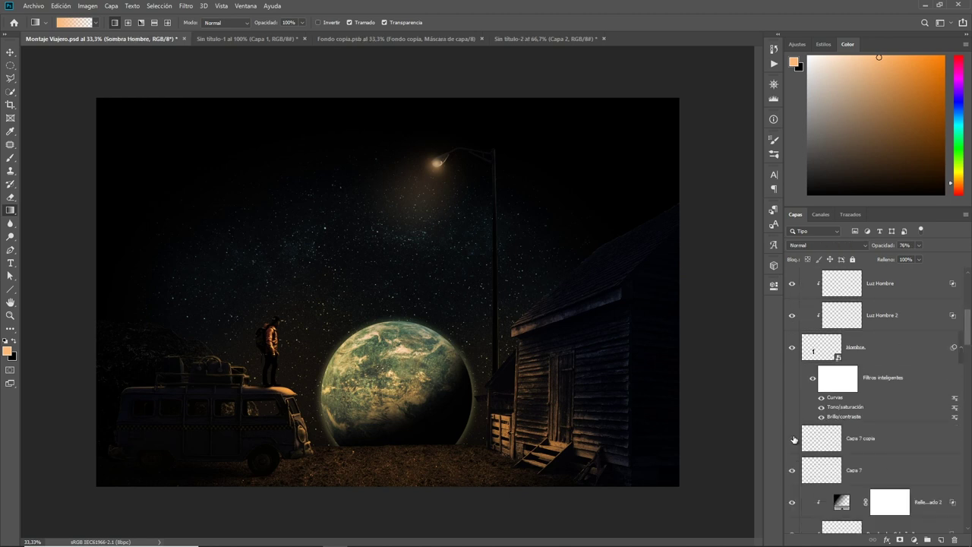
left_click(863, 441)
double_click(862, 440)
type("Sombra Ho")
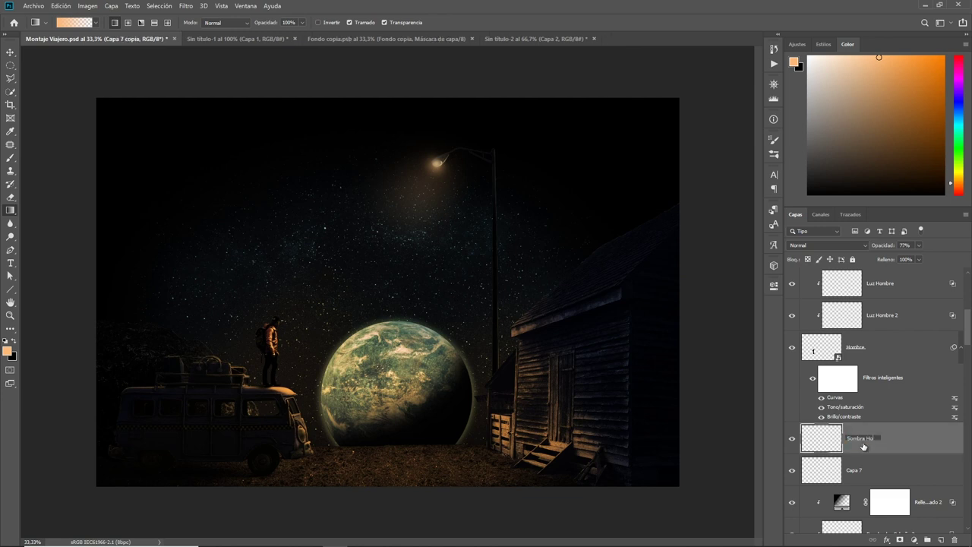
key("Return")
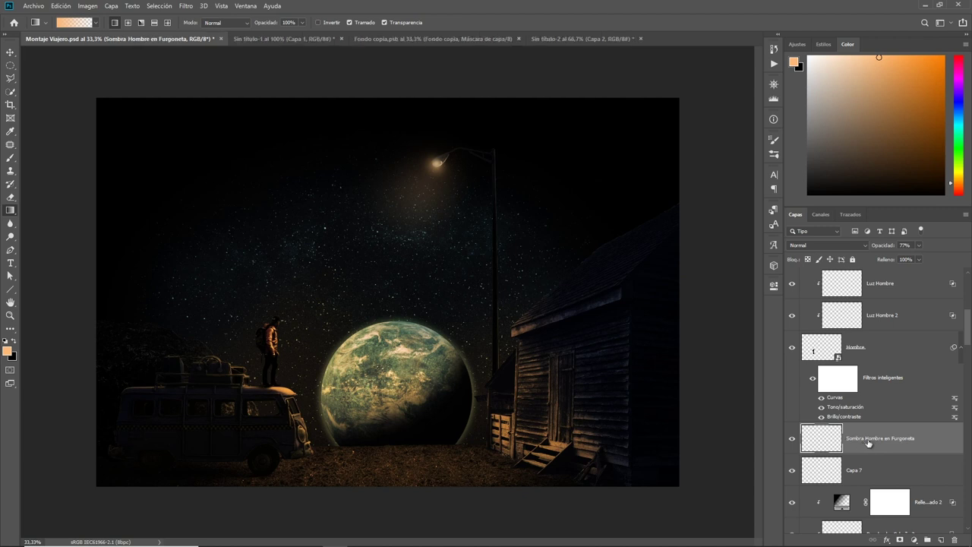
left_click(858, 472)
double_click(856, 471)
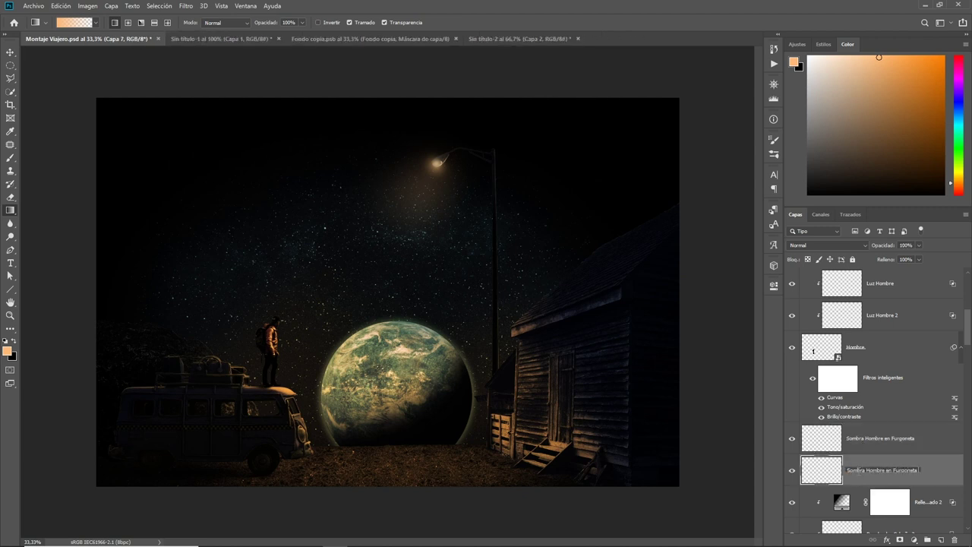
key("Return")
Rename the Relleno degradado 2 layer to Sombra Cabaña.
scroll(858, 473, "down", 1)
scroll(858, 472, "down", 2)
scroll(836, 425, "down", 1)
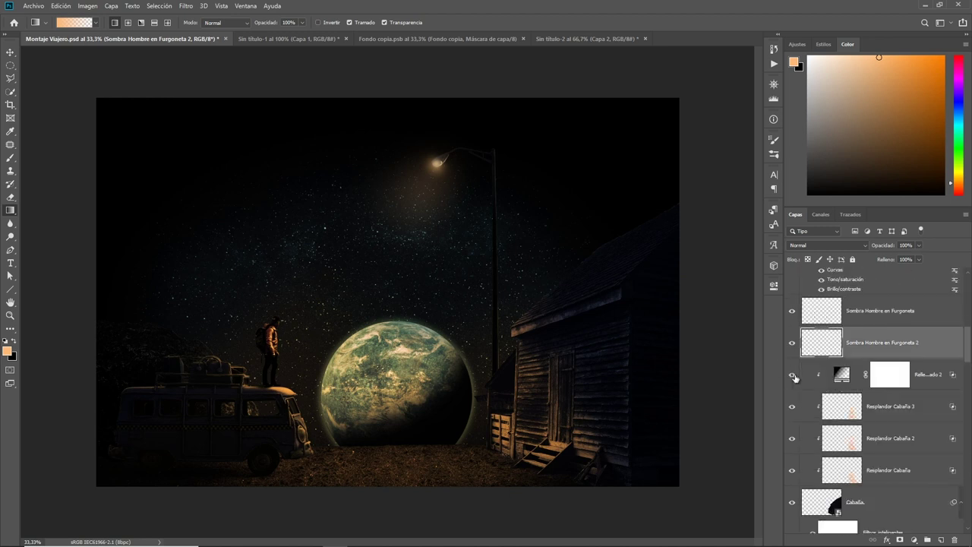
double_click(929, 374)
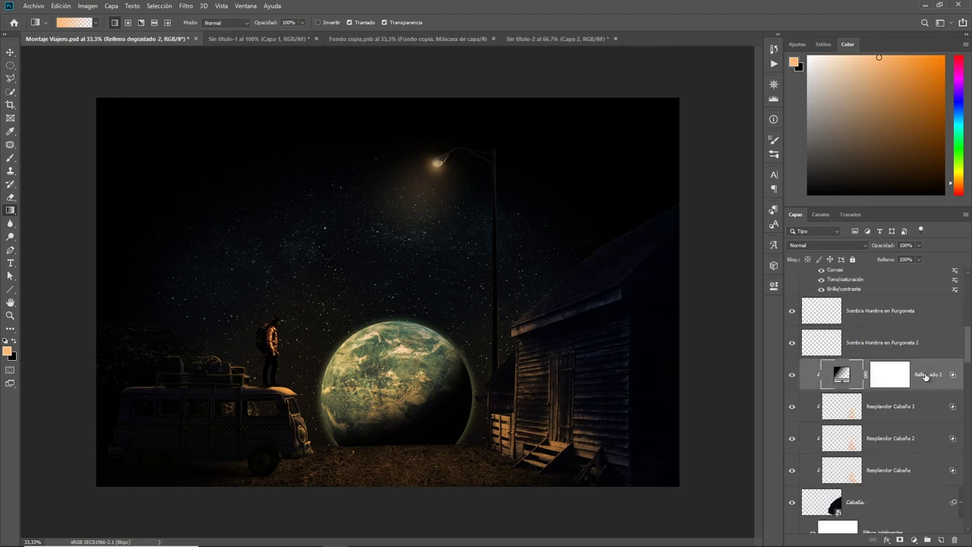
type("Sombra Cabaña")
key("Return")
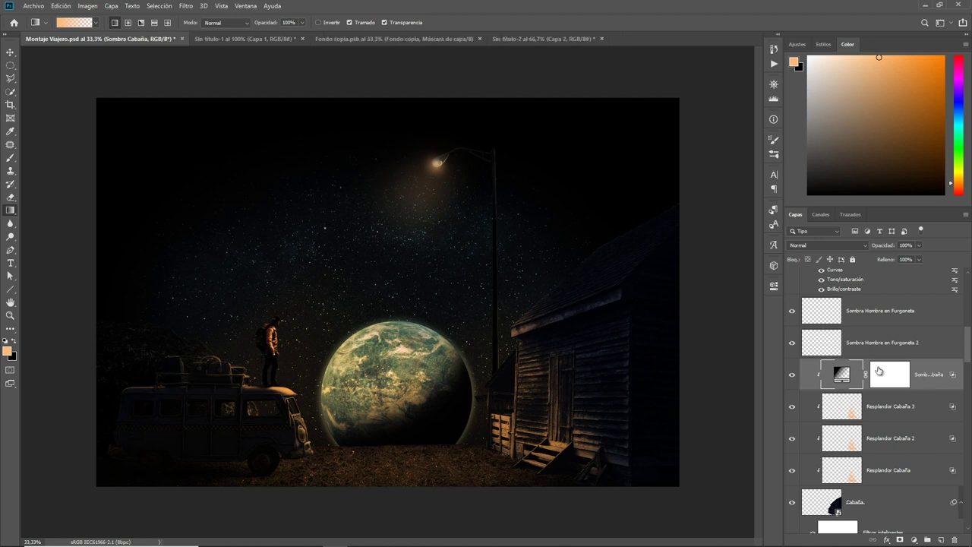
Open the Estilo de capa blending options for Sombra Cabaña.
double_click(841, 375)
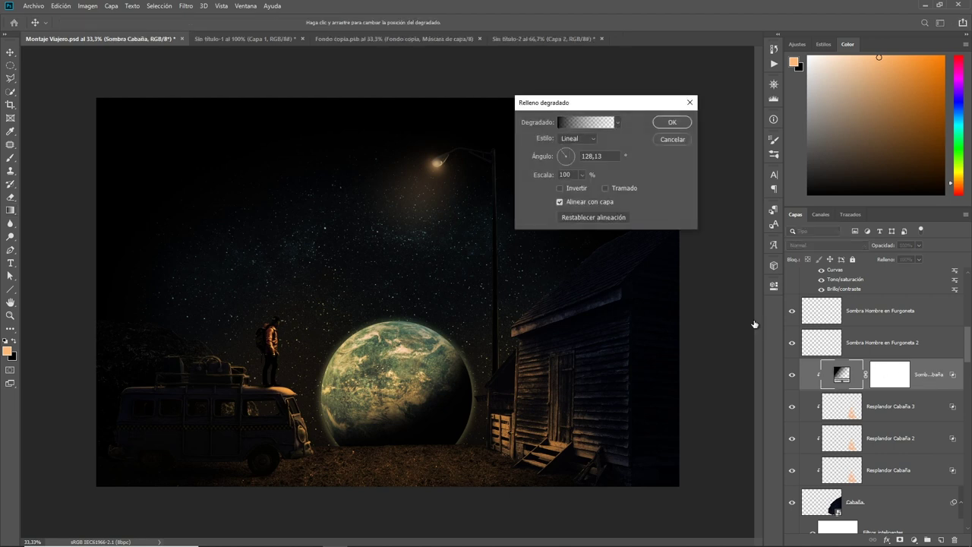
left_click(671, 121)
double_click(936, 374)
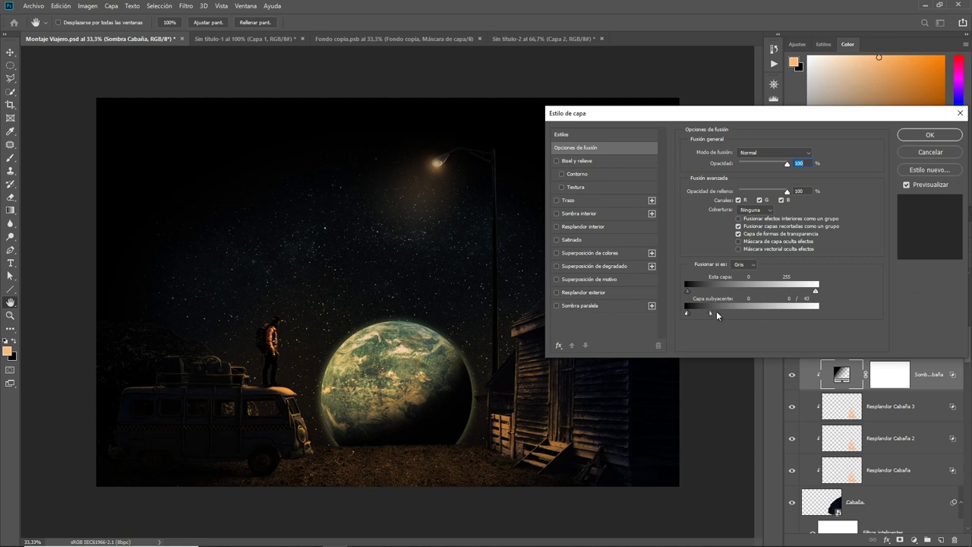
Split the Underlying Layer slider to fade the cabin shadow, then paint its mask black at 17% opacity.
left_click_drag(716, 313, 761, 313)
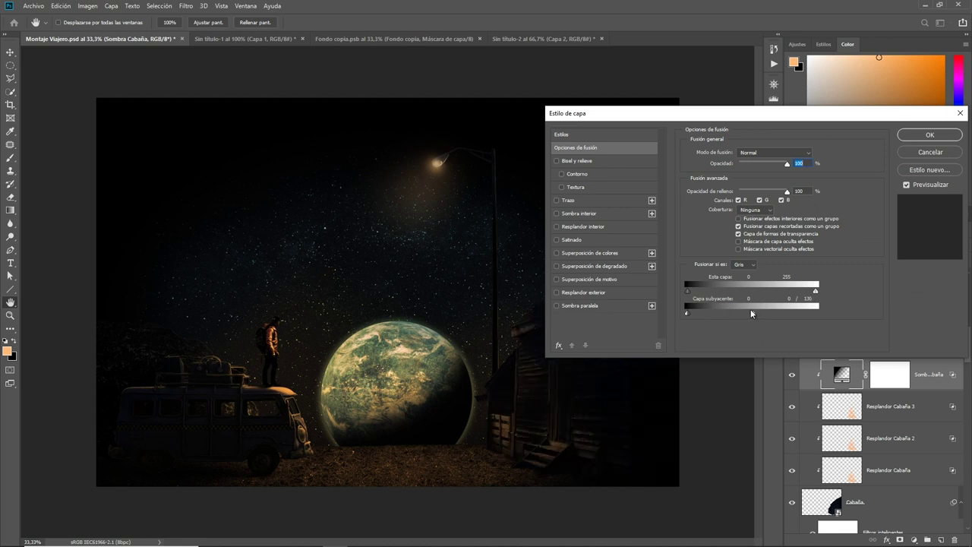
key("Return")
left_click(890, 375)
key("d")
key("b")
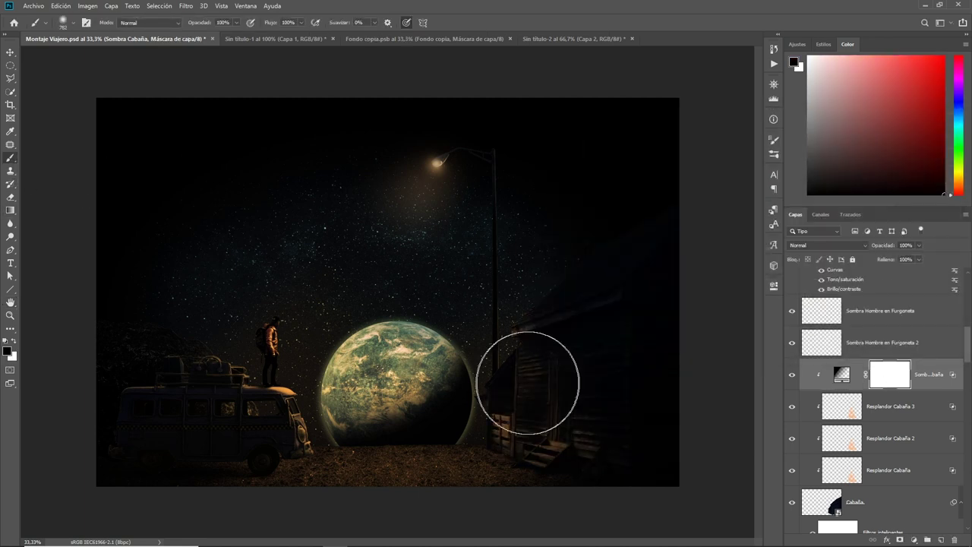
left_click_drag(482, 430, 476, 432)
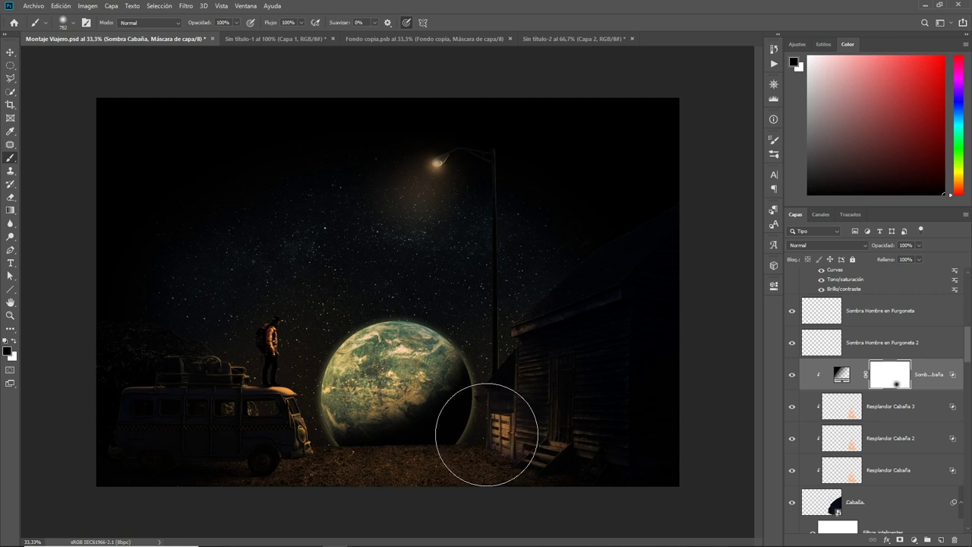
key("ctrl+z")
left_click_drag(202, 28, 175, 27)
type("17")
mouse_move(532, 467)
left_mouse_down()
mouse_move(478, 412)
mouse_move(542, 446)
left_mouse_up()
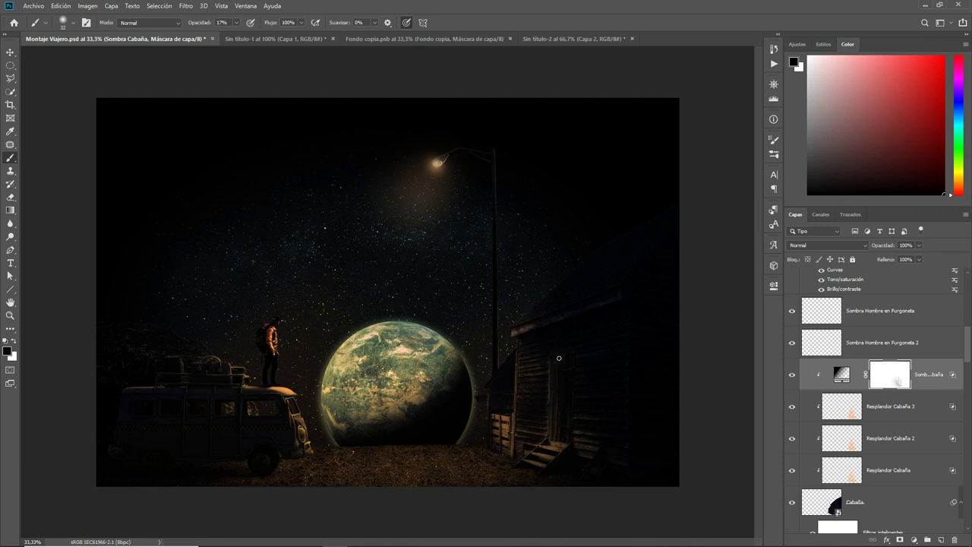
Save the composite document.
key("z")
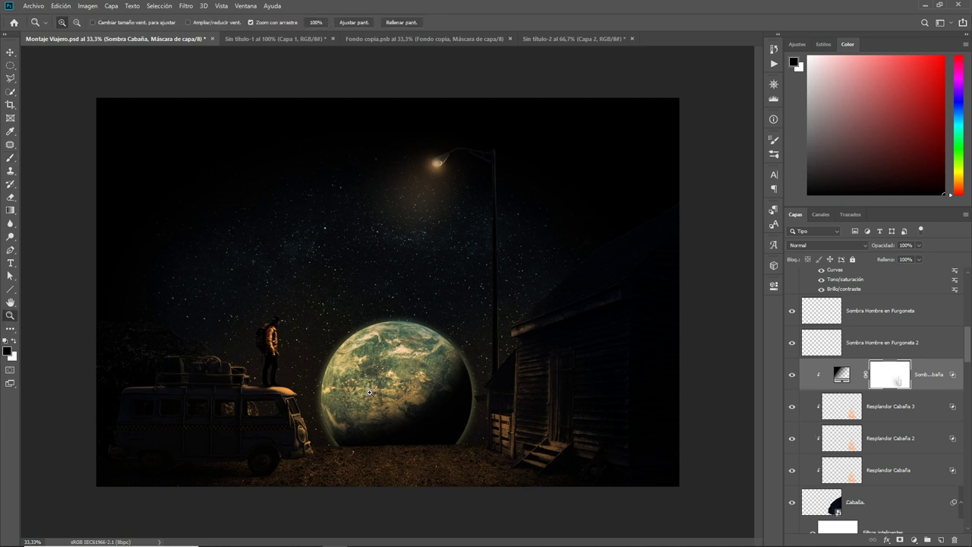
left_click(33, 5)
left_click(87, 109)
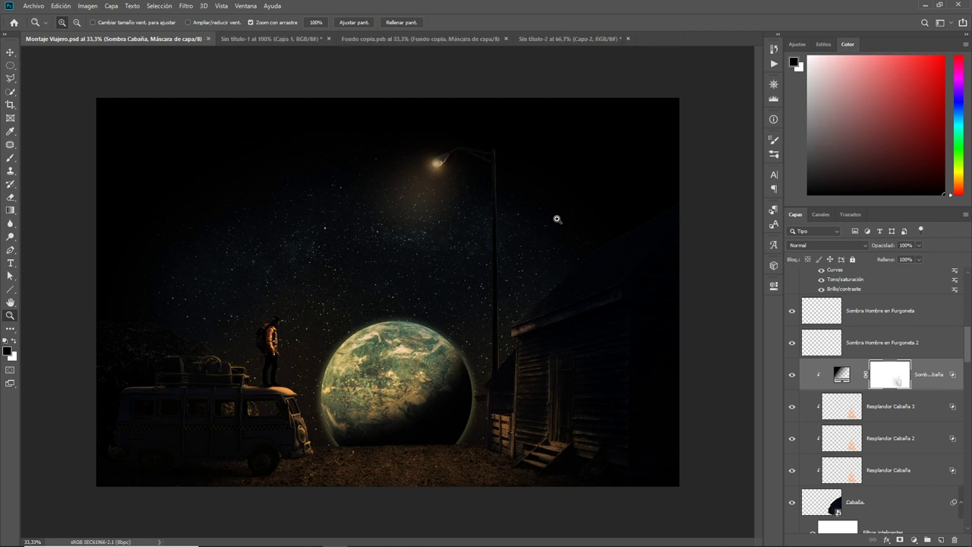
Pick the rocks layer from the canvas and rename it Rocas and its gradient fill Sombra Rocas.
key("v")
right_click(120, 348)
left_click(137, 361)
double_click(855, 467)
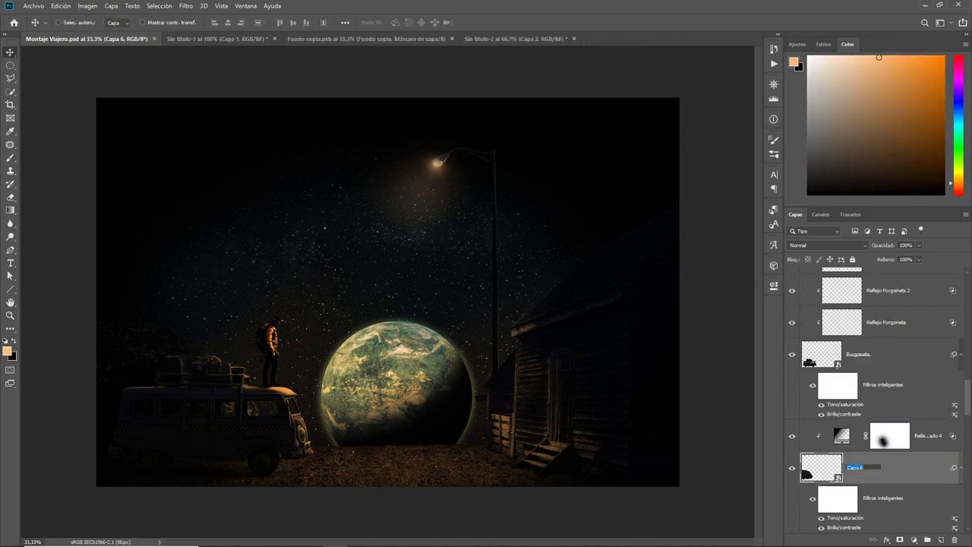
double_click(928, 436)
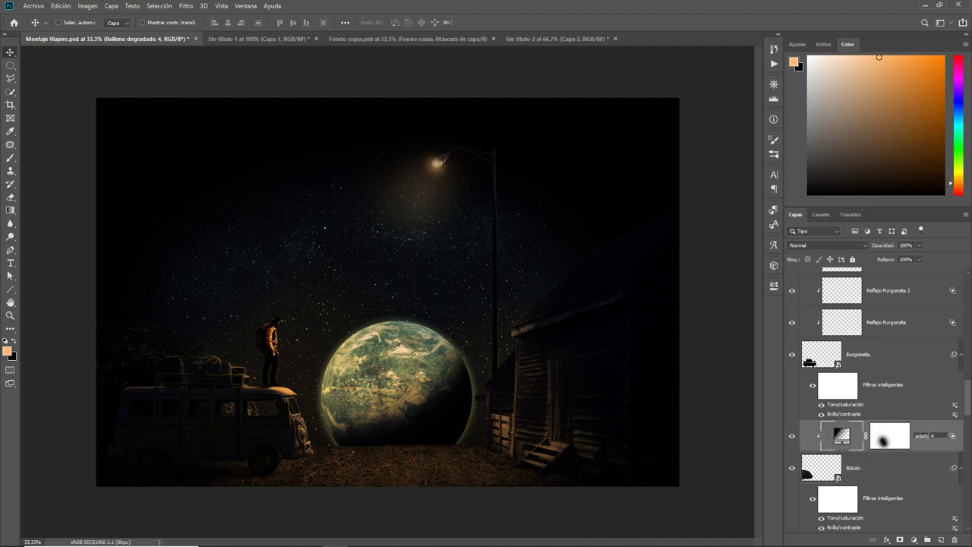
type("Sombra Rocas")
key("Return")
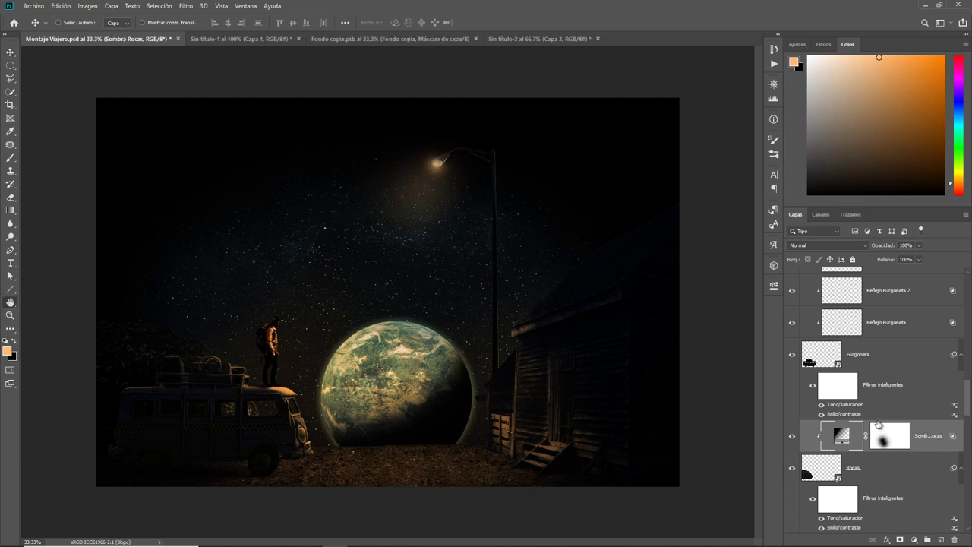
Adjust Sombra Rocas' Blend If sliders so it fades over brighter areas below.
double_click(923, 444)
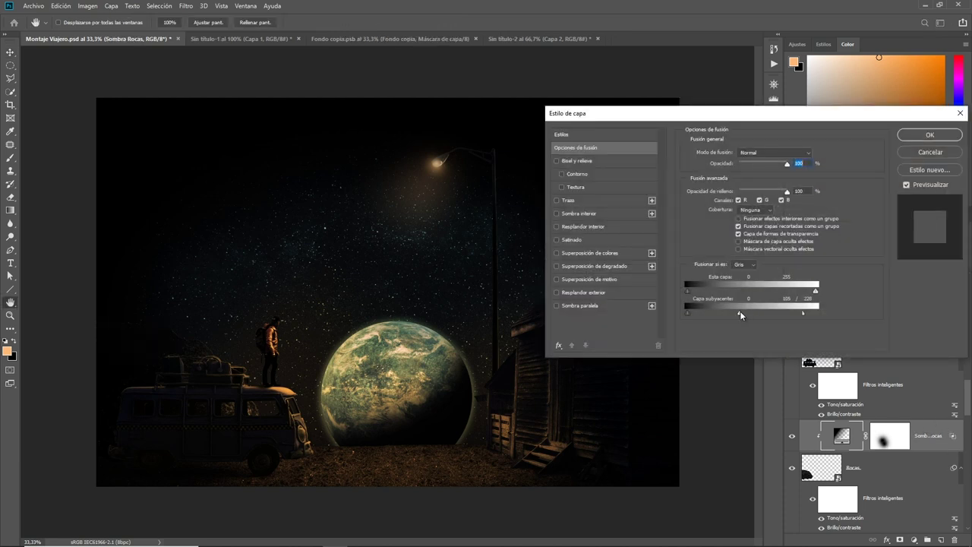
left_click(930, 134)
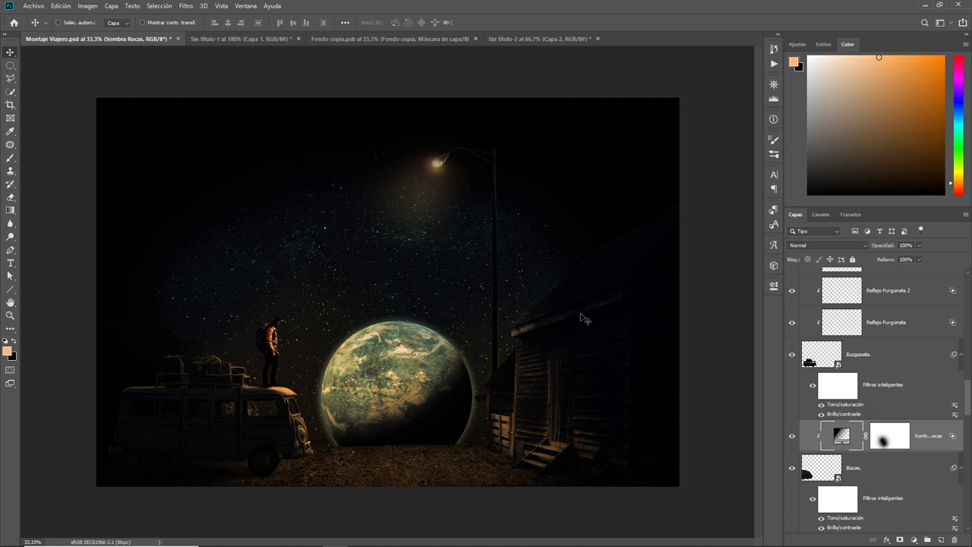
scroll(872, 434, "down", 3)
Rename the Grupo 1 group to 'Farola'.
scroll(895, 397, "down", 2)
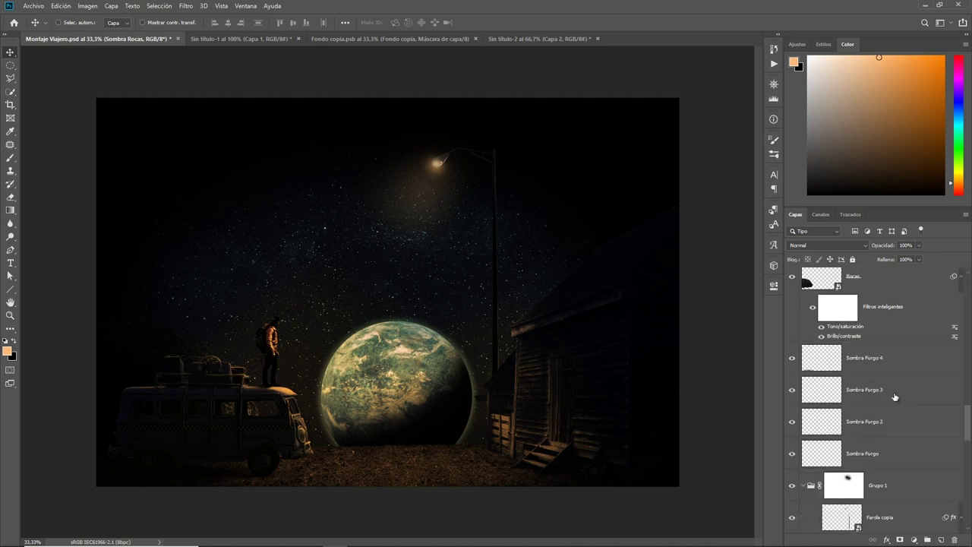
scroll(895, 397, "down", 1)
scroll(895, 398, "down", 1)
double_click(881, 389)
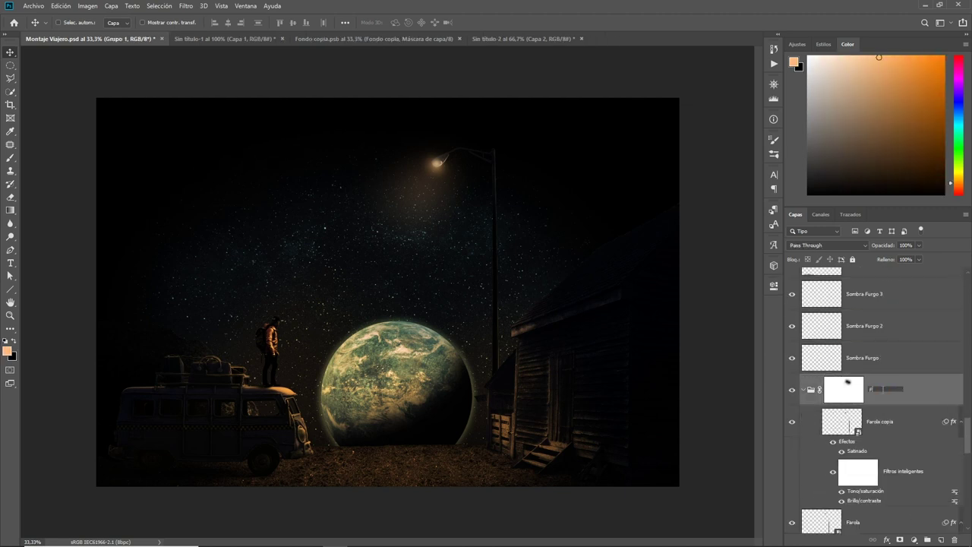
type("Farola")
key("Return")
Show the orange ground-light fill layer and rename it 'Luz Suelo'.
scroll(897, 425, "up", 2)
scroll(908, 439, "up", 2)
scroll(908, 451, "down", 3)
scroll(908, 452, "down", 4)
scroll(889, 440, "down", 2)
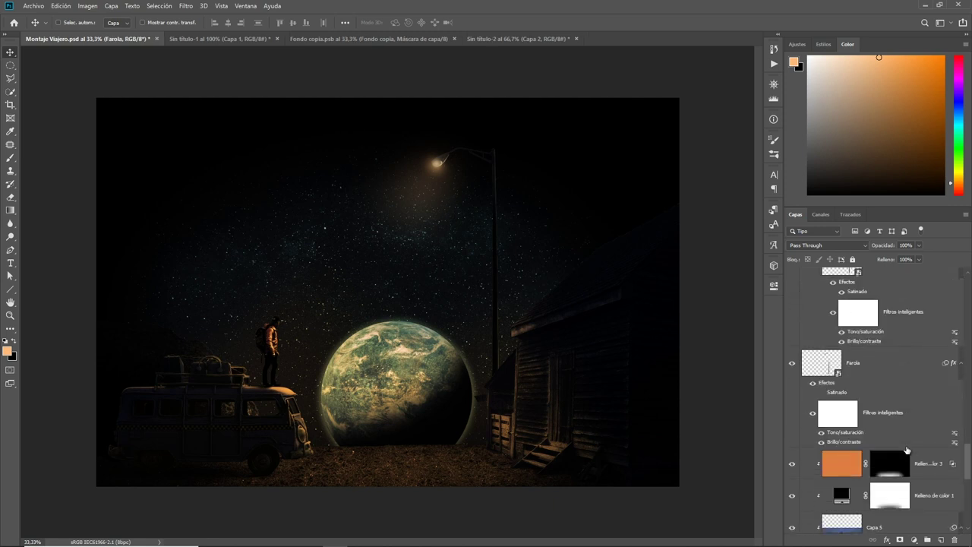
scroll(851, 425, "down", 2)
left_click(791, 401)
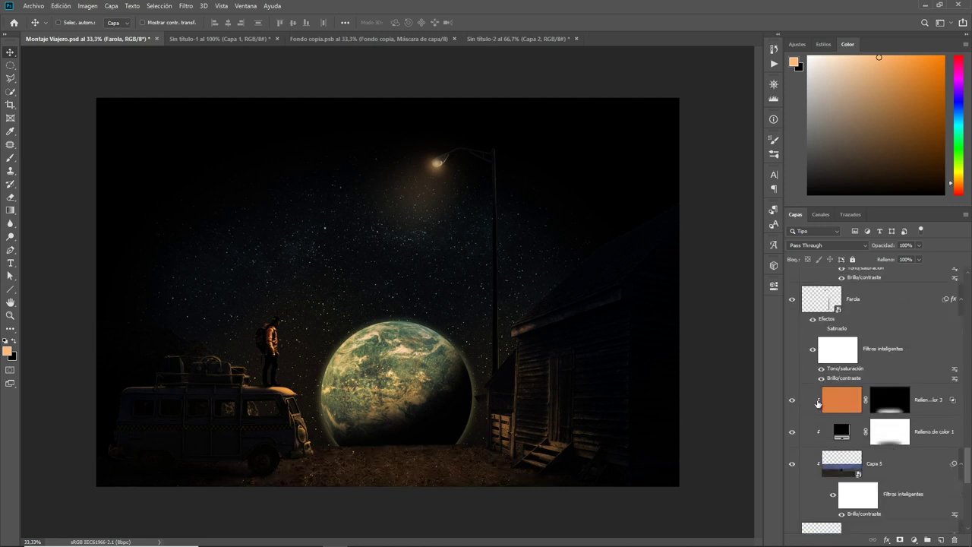
double_click(932, 403)
type("Luz Suelo")
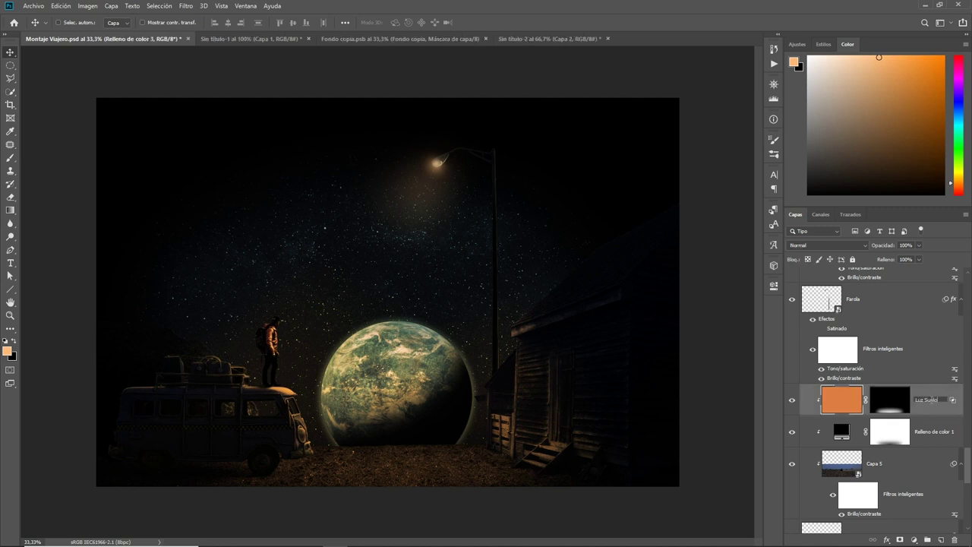
key("Return")
Rename Relleno de color 1 to 'Sombra Suelo' and Capa 5 to 'Textura Suelo'.
left_click(791, 432)
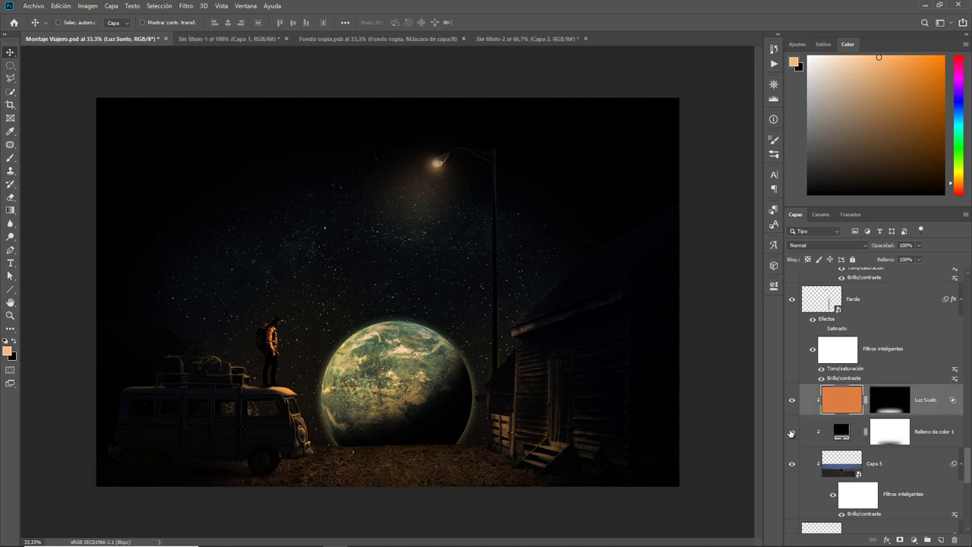
double_click(934, 431)
type("Sombra Suelo")
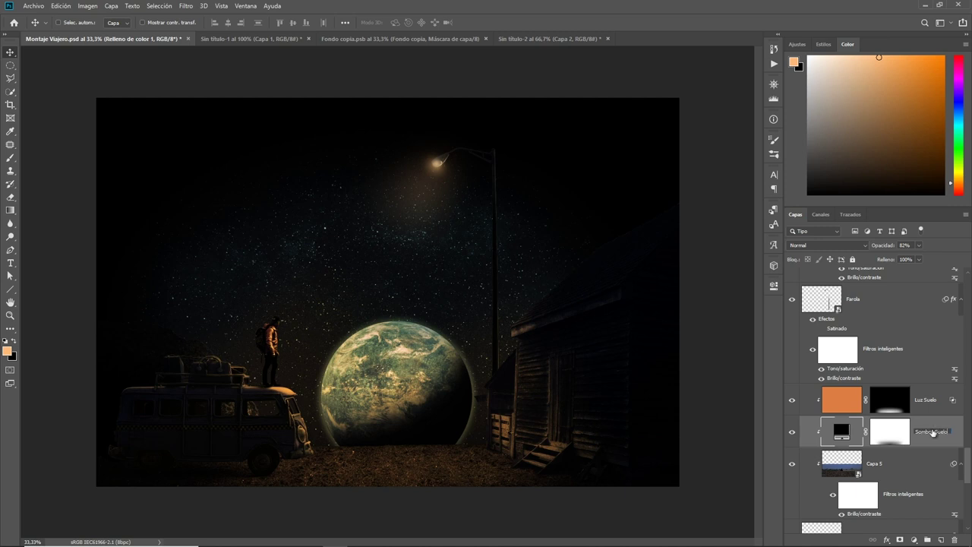
key("Return")
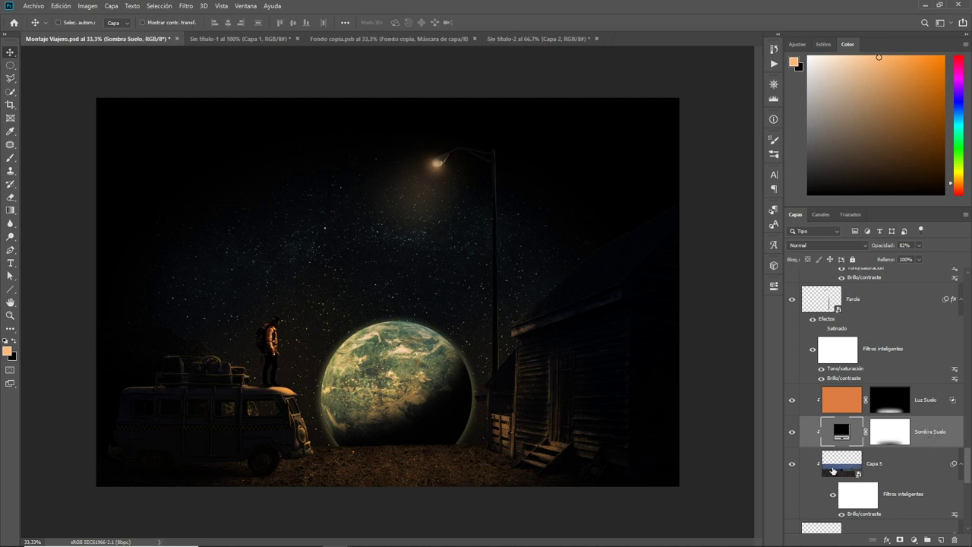
left_click(791, 464)
double_click(876, 464)
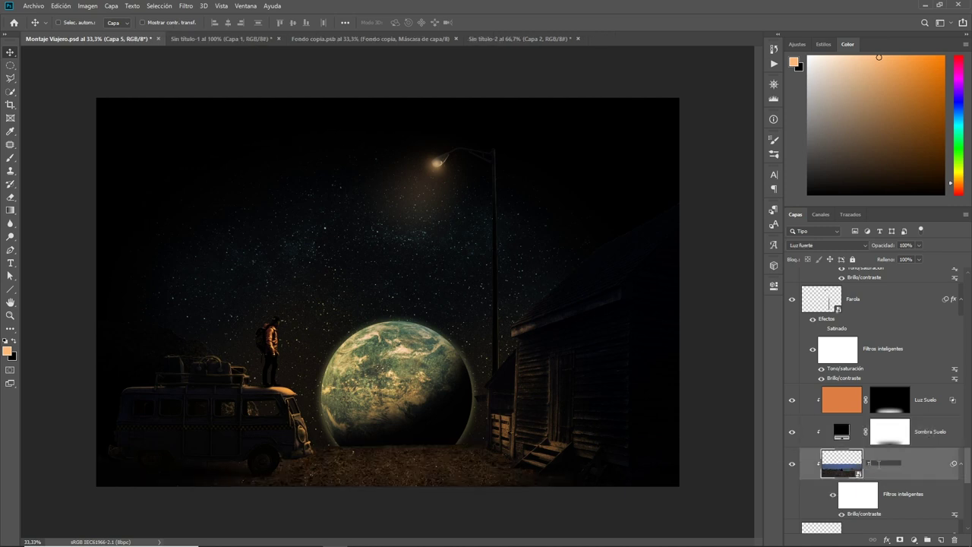
type("Textura Suelo")
key("Return")
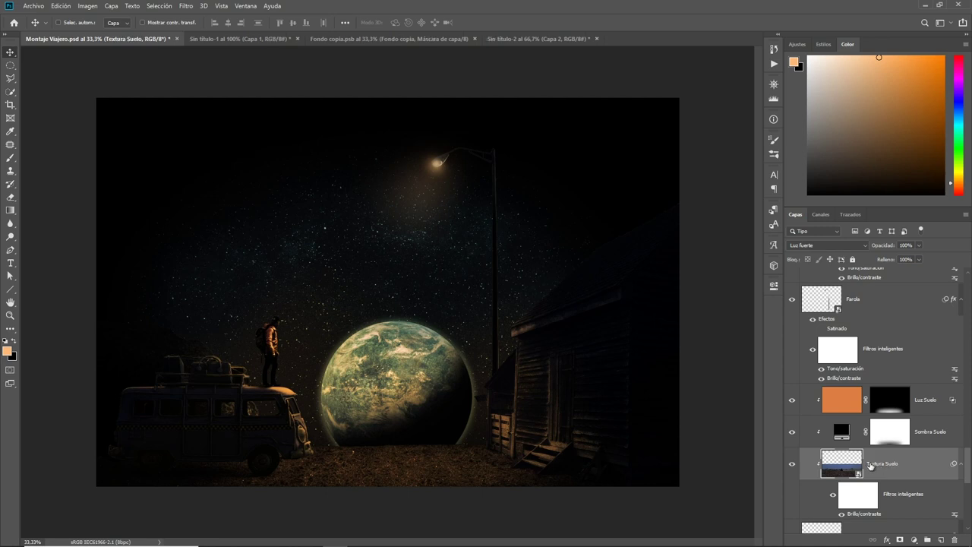
Check the dark fill layer and rename Relleno de color 2 to 'Viñeta'.
scroll(878, 471, "down", 2)
scroll(912, 485, "down", 2)
scroll(912, 485, "down", 1)
scroll(912, 485, "down", 1)
left_click(792, 427)
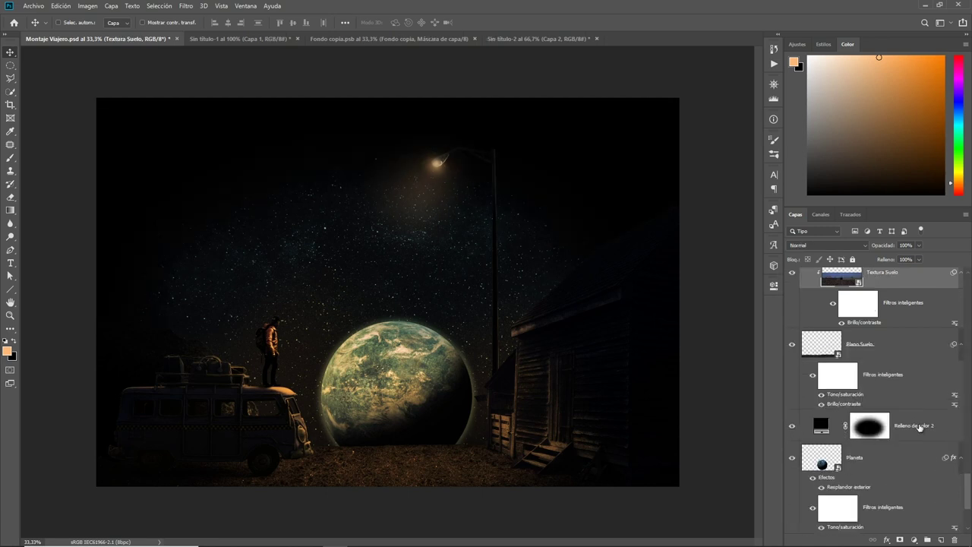
double_click(920, 428)
type("Viñeta")
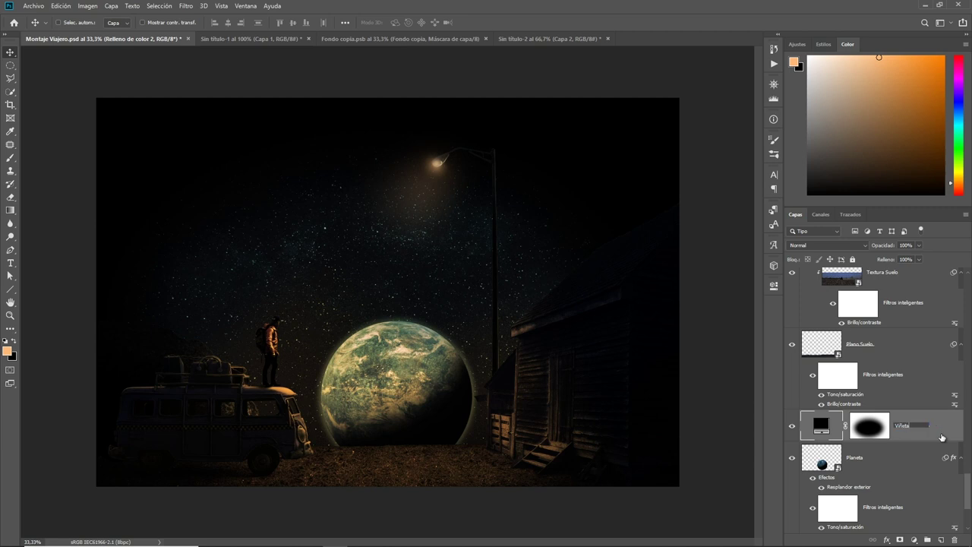
key("Return")
scroll(921, 467, "down", 3)
scroll(919, 471, "up", 3)
scroll(911, 476, "up", 3)
scroll(907, 476, "down", 1)
scroll(911, 477, "down", 1)
scroll(913, 478, "down", 2)
scroll(915, 479, "down", 1)
scroll(914, 479, "up", 3)
scroll(904, 486, "up", 3)
scroll(892, 495, "up", 2)
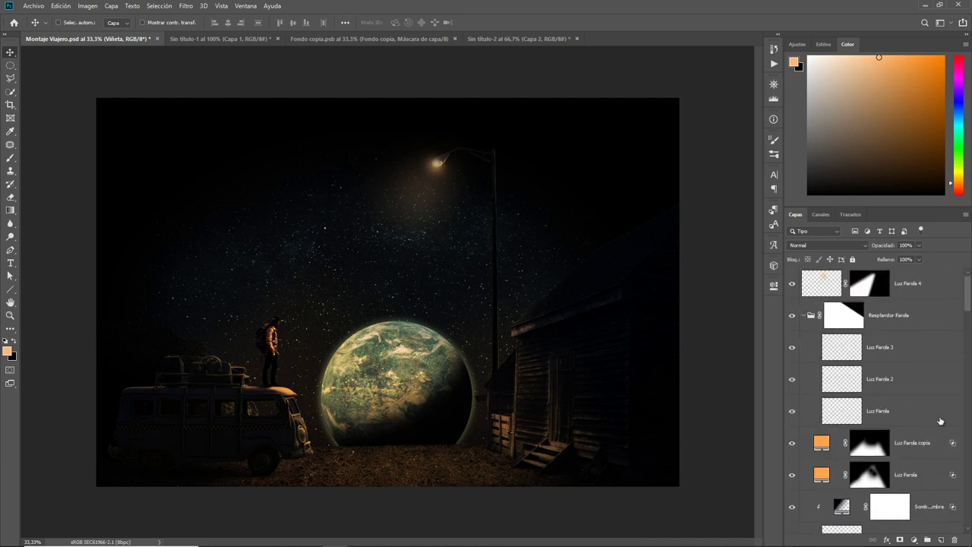
Add a black Solid Color fill layer at the top of the stack.
key("alt+period")
left_click(914, 539)
left_click(824, 305)
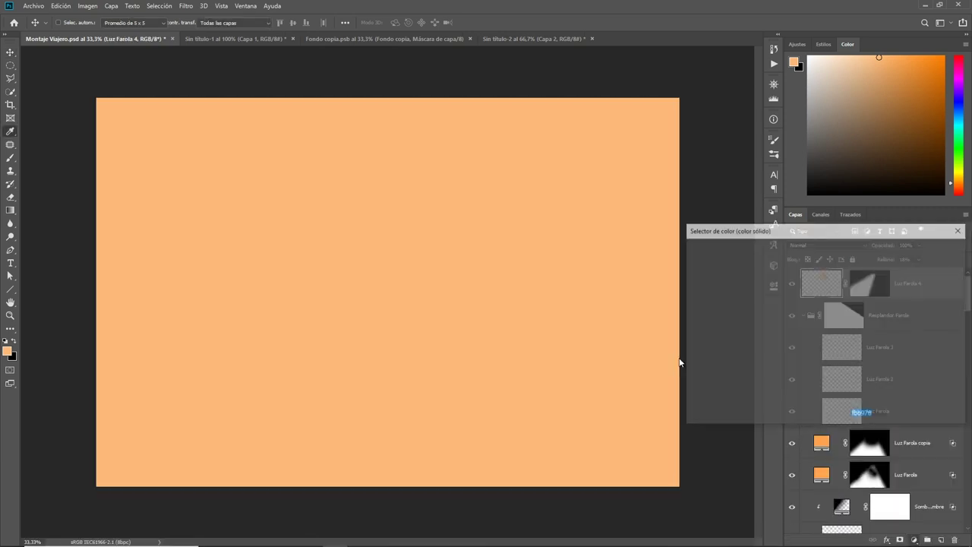
left_click_drag(790, 342, 835, 409)
key("Return")
Fill a circular selection near the canvas centre with black on the fill layer's mask.
key("m")
left_click_drag(351, 247, 453, 346)
left_click(864, 285)
key("alt+BackSpace")
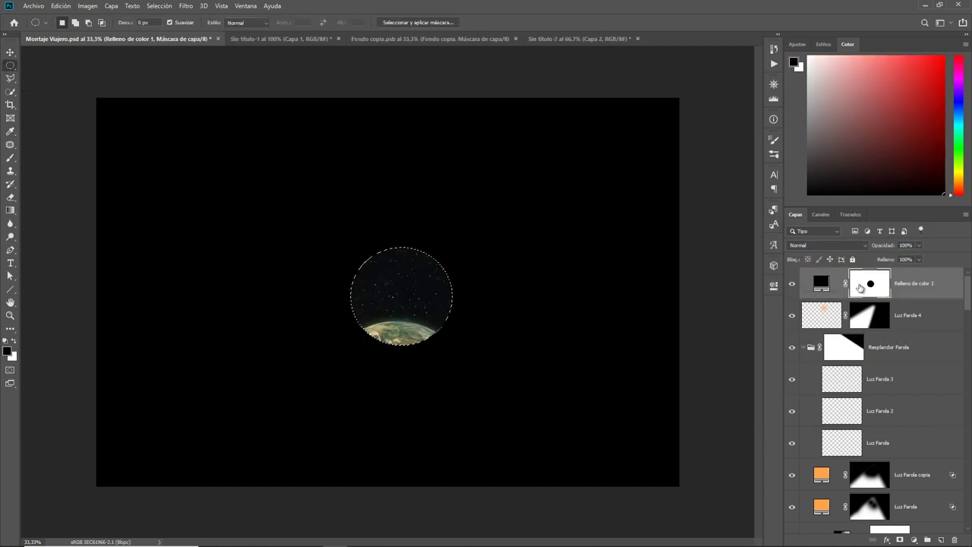
Free Transform the masked circle into a large ellipse about 2844 px wide.
key("ctrl+t")
left_click_drag(452, 298, 600, 297)
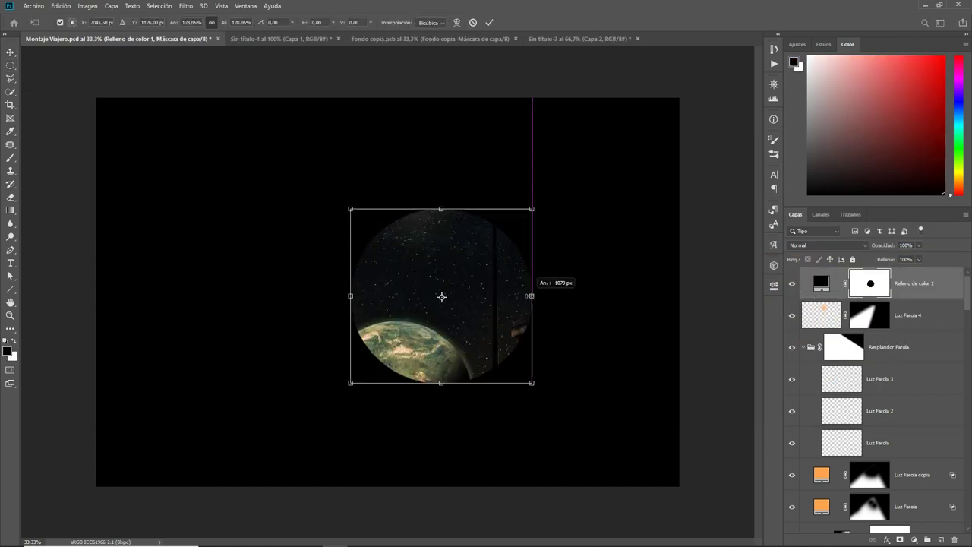
left_click_drag(350, 296, 174, 298)
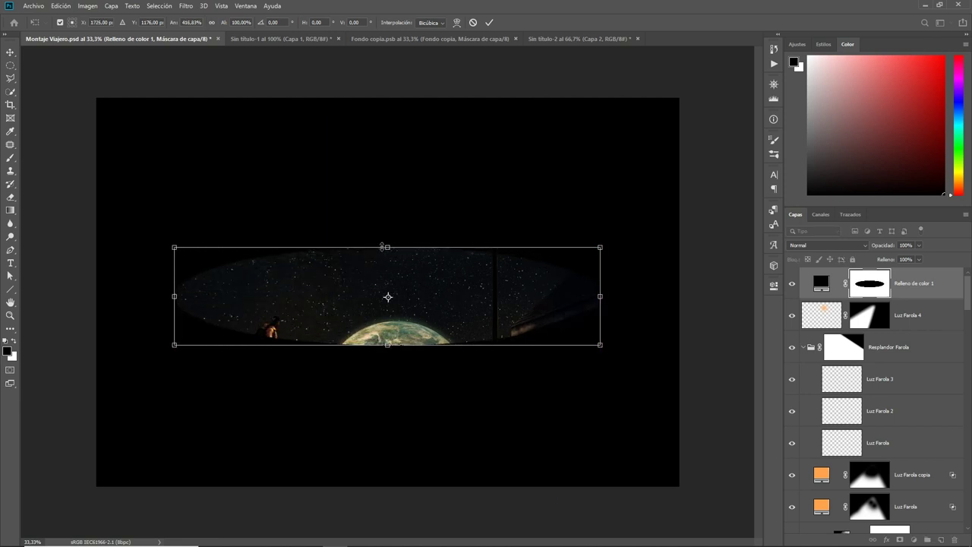
left_click_drag(388, 247, 387, 123)
left_click_drag(388, 345, 389, 479)
left_click_drag(388, 124, 388, 98)
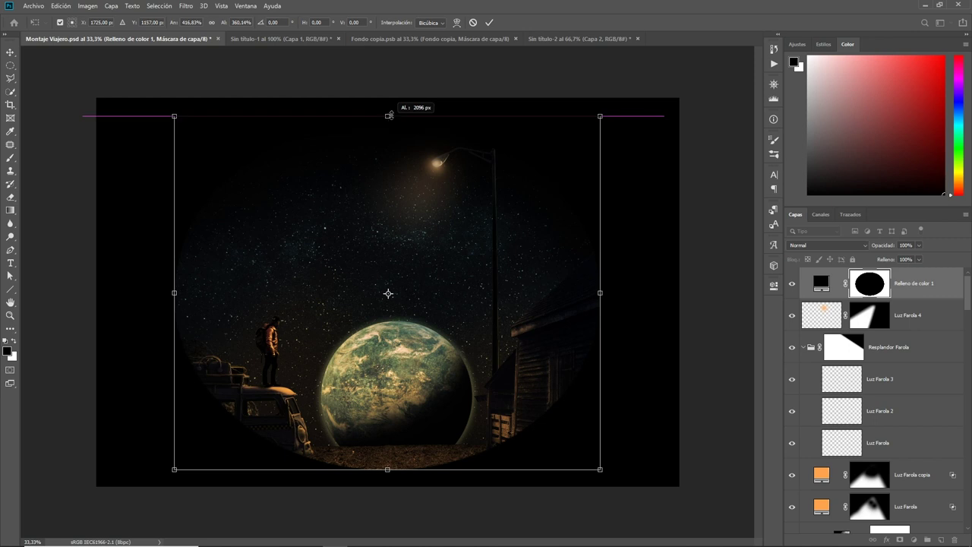
left_click_drag(603, 284, 630, 283)
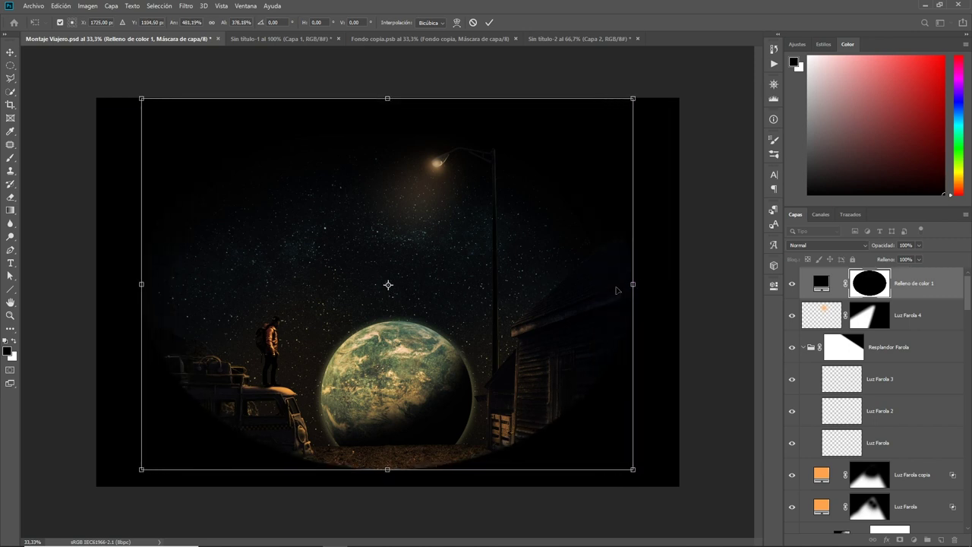
key("Return")
Feather the mask to 101.9 px and set the fill layer's blend mode to Luz suave.
left_click(774, 286)
left_click_drag(627, 381, 722, 386)
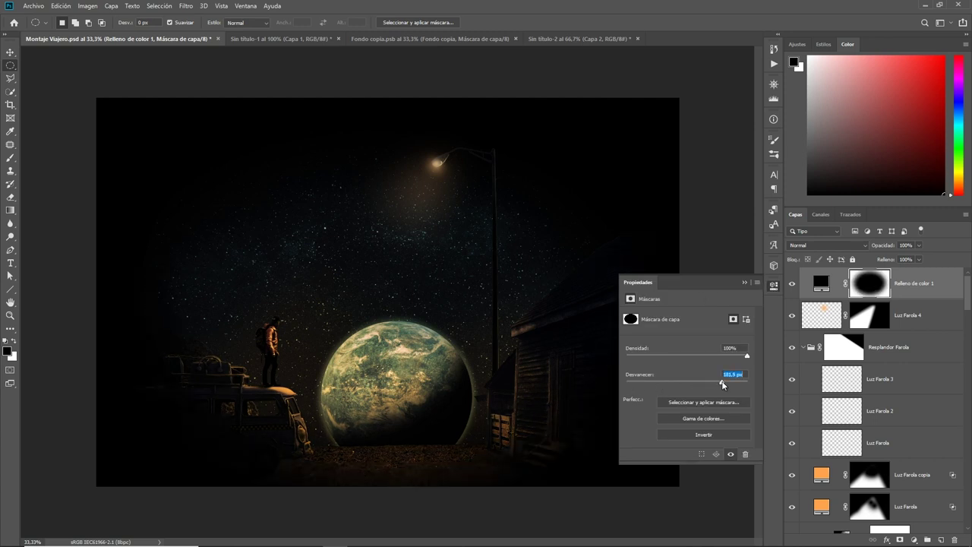
left_click(745, 282)
left_click(828, 246)
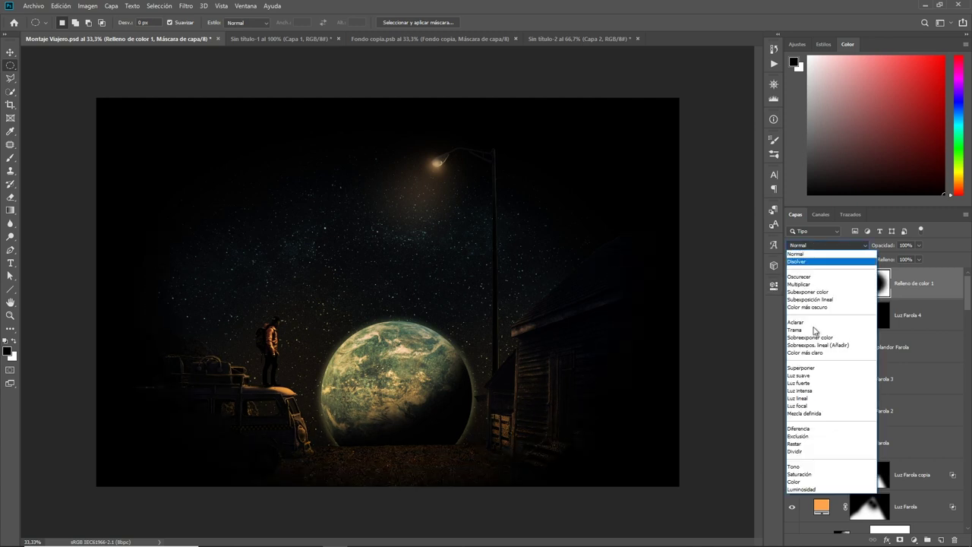
left_click(823, 375)
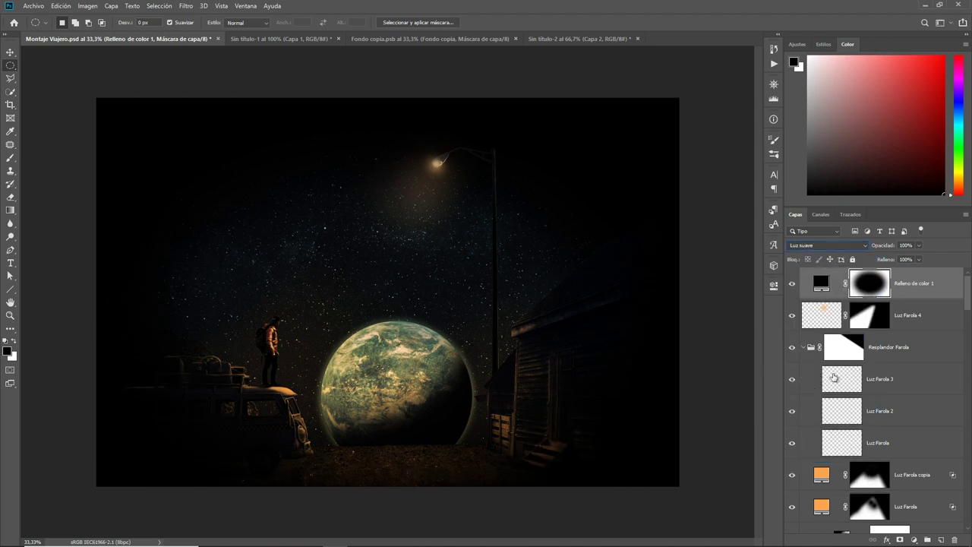
double_click(914, 283)
Rename the vignette layer 'Viñeta Final' and save the document.
type("Viñeta Final")
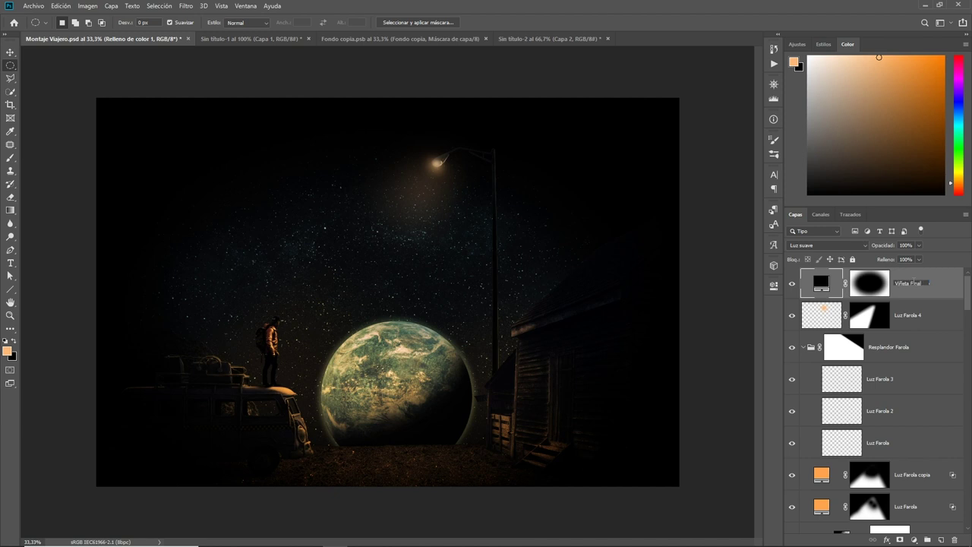
key("Return")
key("ctrl+s")
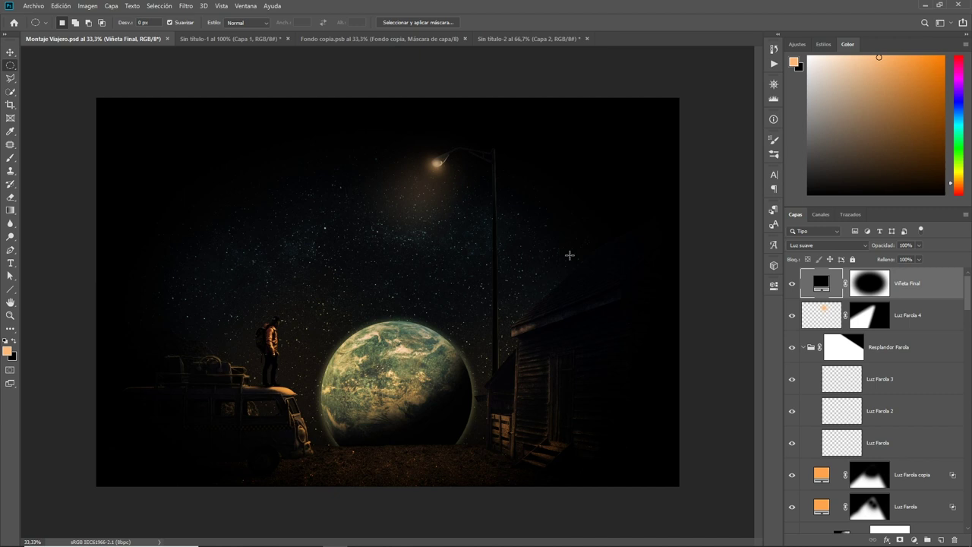
Group the layers from Viñeta down to Cielo into Grupo 1 and stamp a merged copy above.
scroll(939, 369, "down", 3)
scroll(939, 369, "down", 3)
scroll(939, 370, "down", 3)
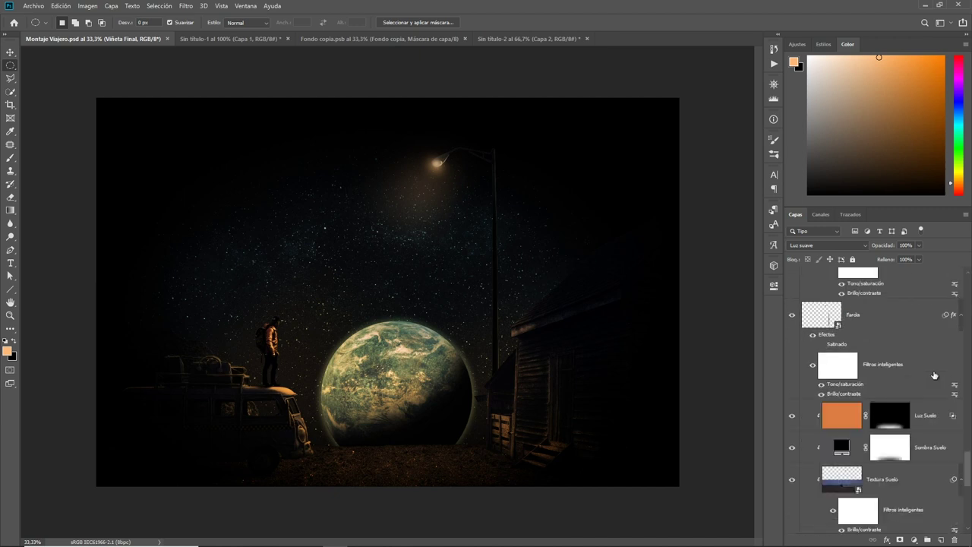
scroll(939, 372, "down", 3)
left_click(917, 470, "shift")
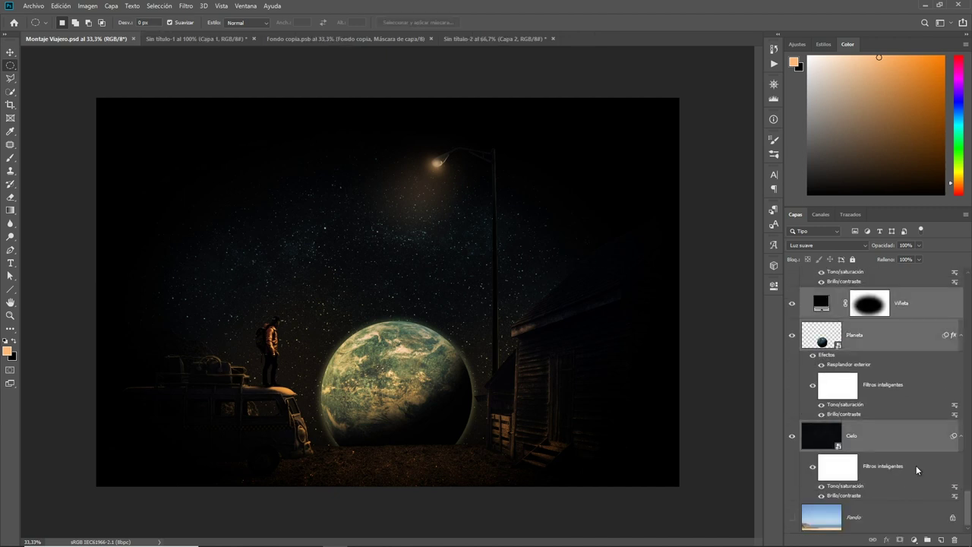
key("ctrl+g")
key("ctrl+alt+e")
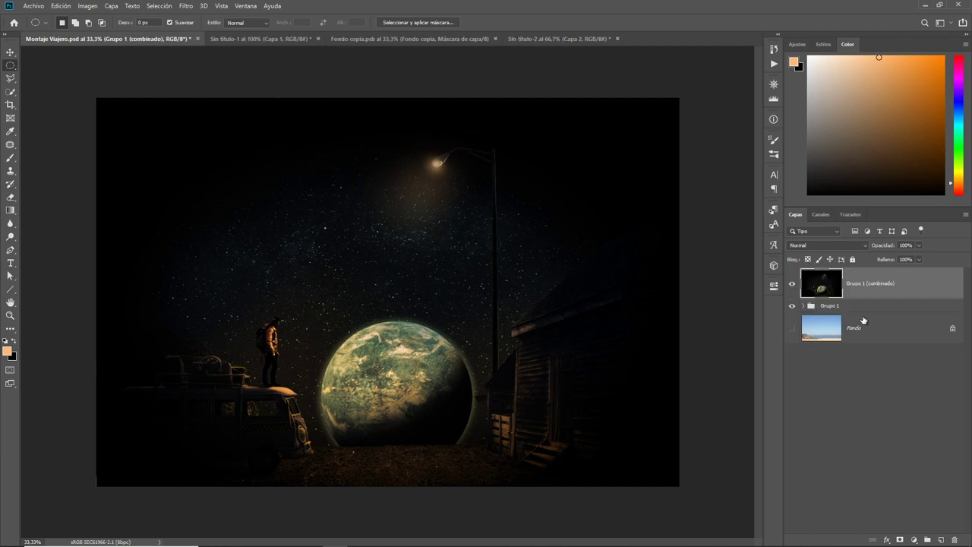
left_click(791, 307)
Add a Color Lookup adjustment layer using the LateSunset 3D LUT.
left_click(914, 540)
left_click(912, 480)
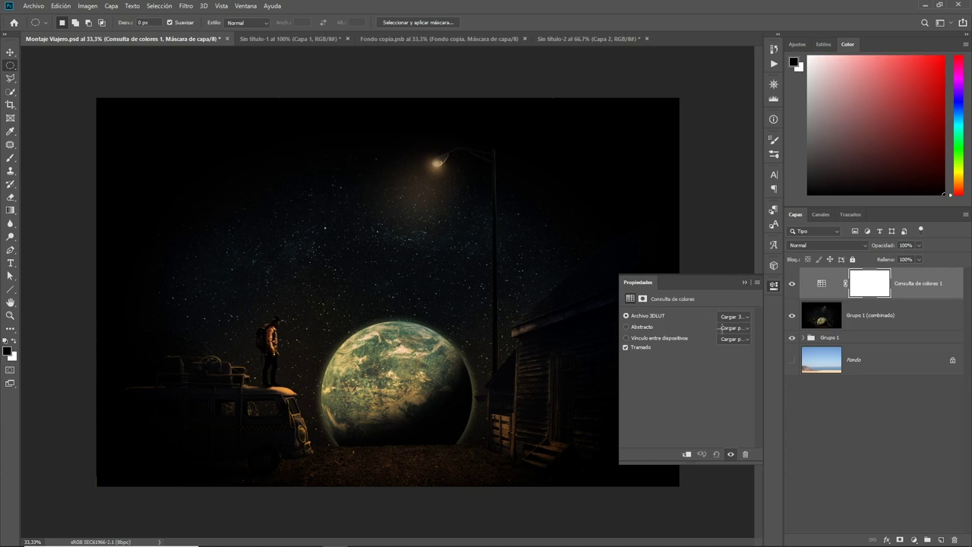
left_click(740, 318)
left_click(754, 257)
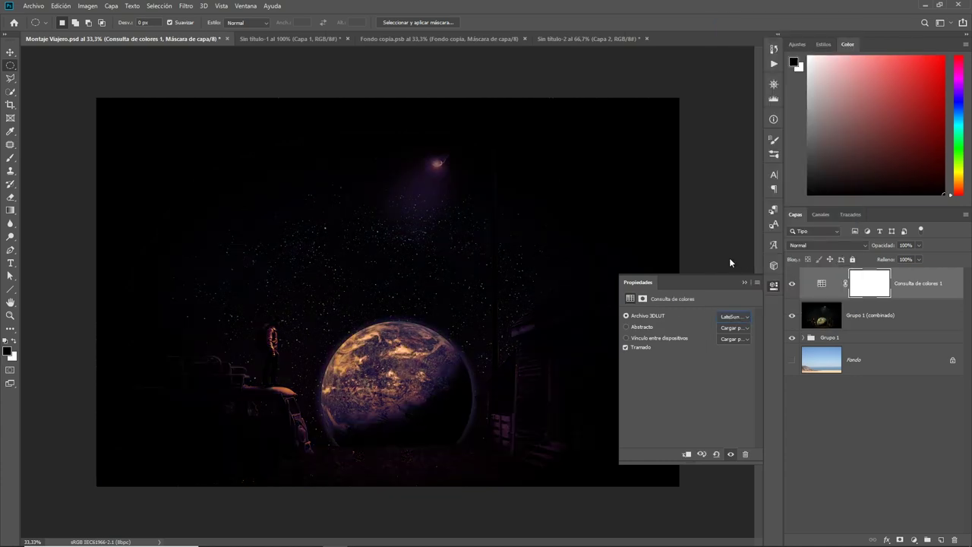
Lower the LateSunset lookup fill to 7% and add a Moonlight LUT lookup at 18% fill.
left_click_drag(887, 260, 844, 261)
left_click(914, 540)
left_click(912, 494)
left_click(733, 317)
left_click(765, 271)
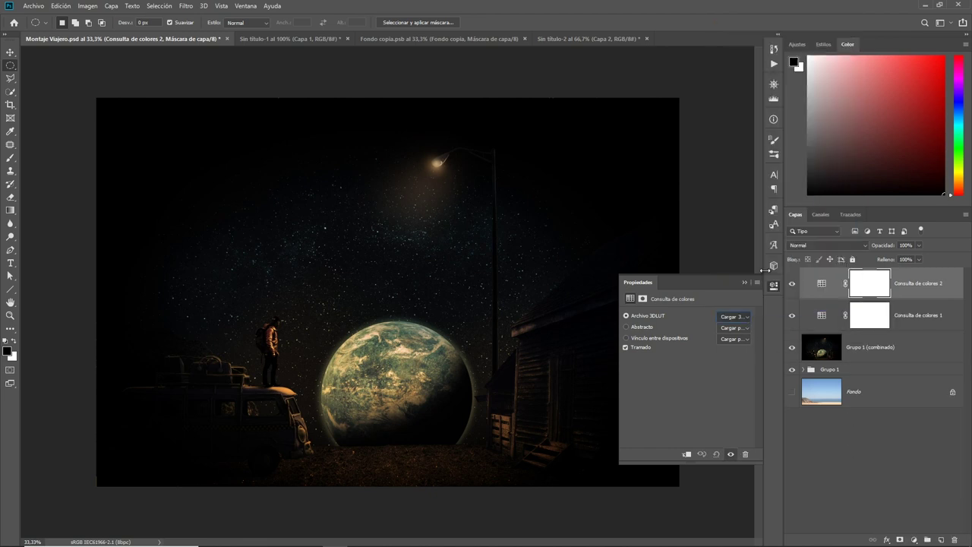
left_click_drag(887, 262, 846, 262)
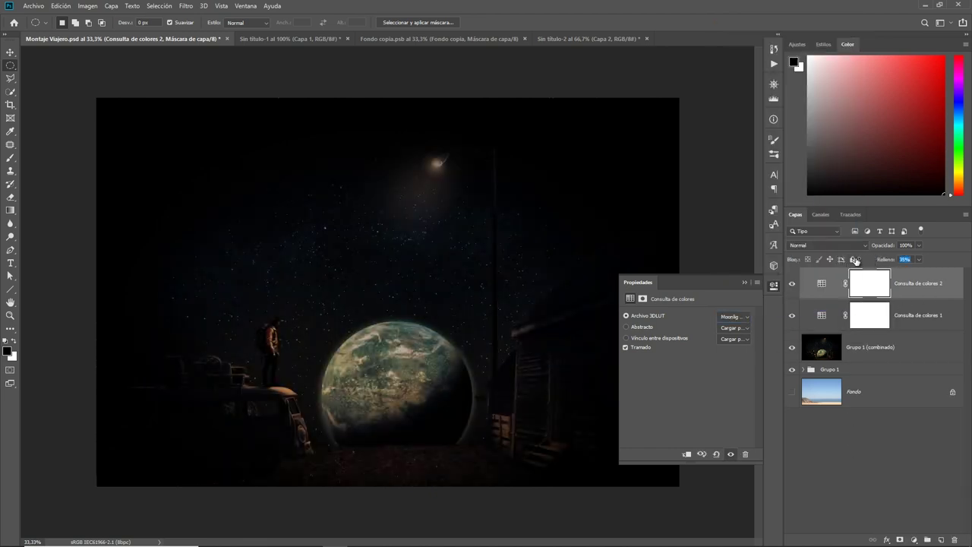
left_click(792, 284)
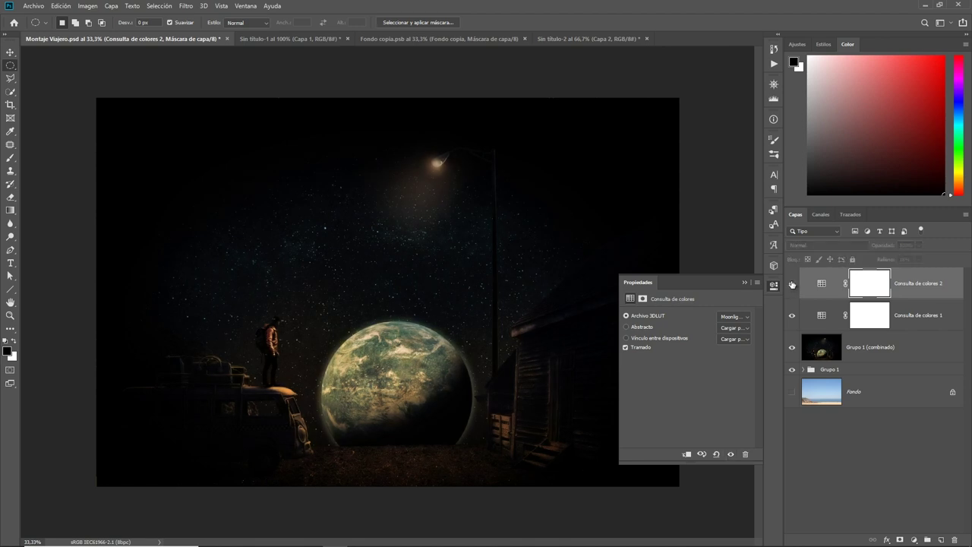
Paint black along the ground on both lookup masks with a soft 2072 px brush at 100% opacity.
key("b")
left_click(68, 23)
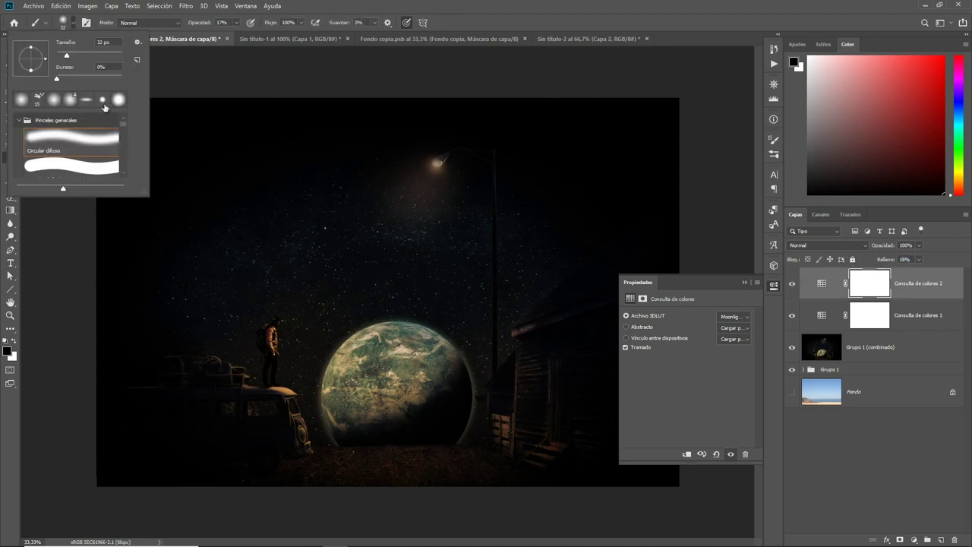
left_click_drag(418, 475, 391, 469)
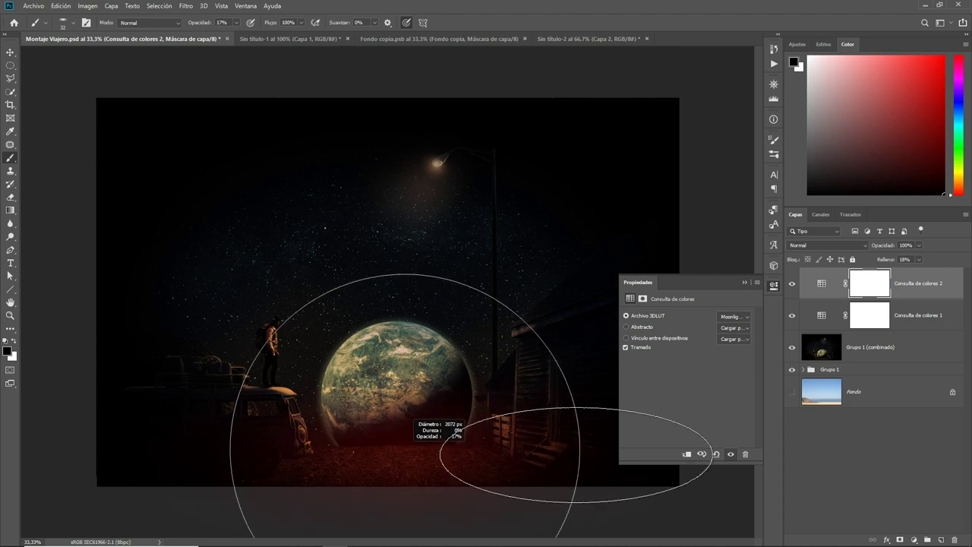
left_click_drag(197, 26, 364, 169)
left_click(391, 486)
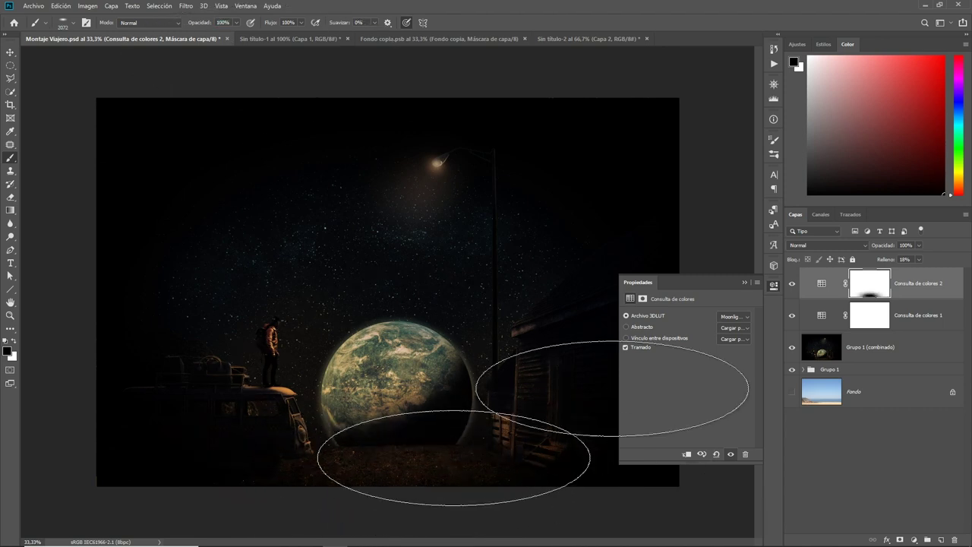
left_click(872, 318)
left_click(385, 480)
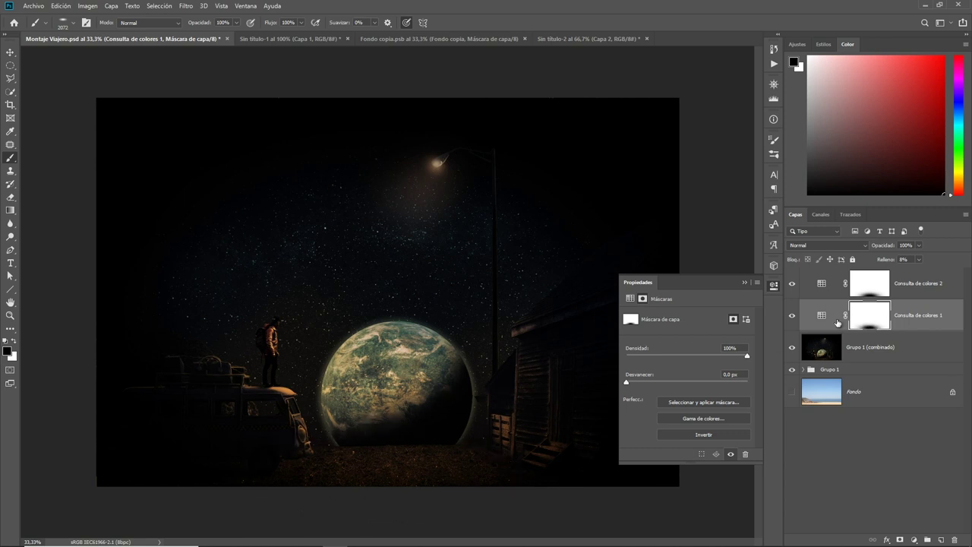
left_click(792, 350)
left_click(914, 539)
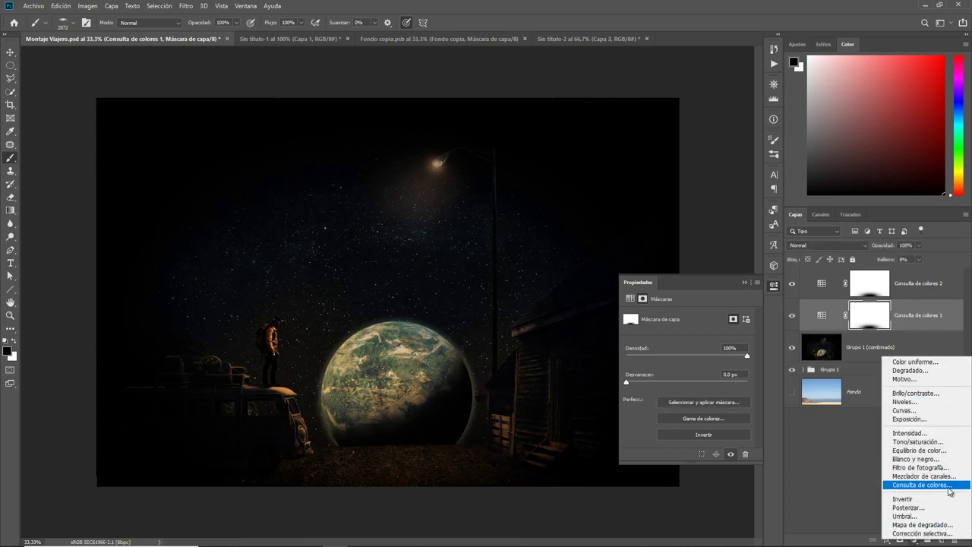
left_click(912, 482)
left_click(734, 317)
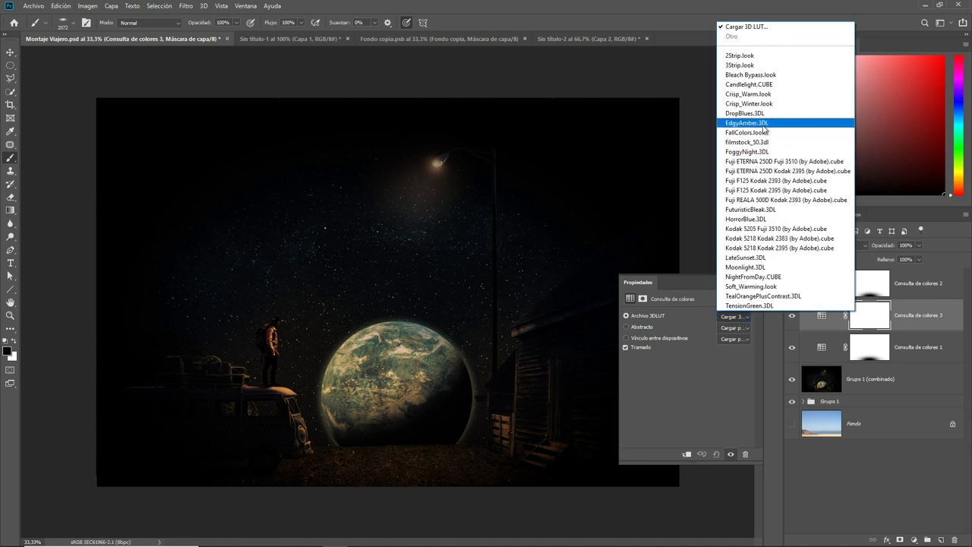
left_click(753, 104)
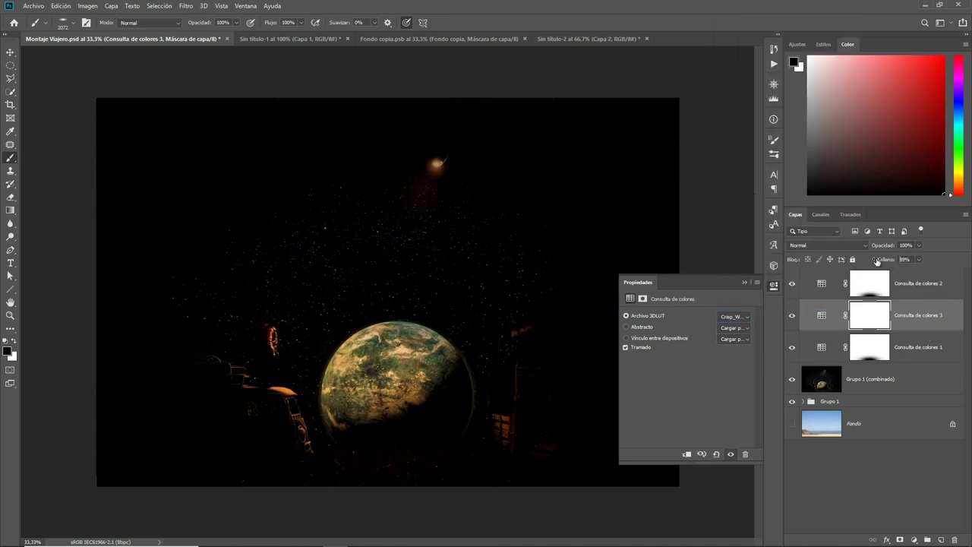
left_click_drag(877, 261, 833, 261)
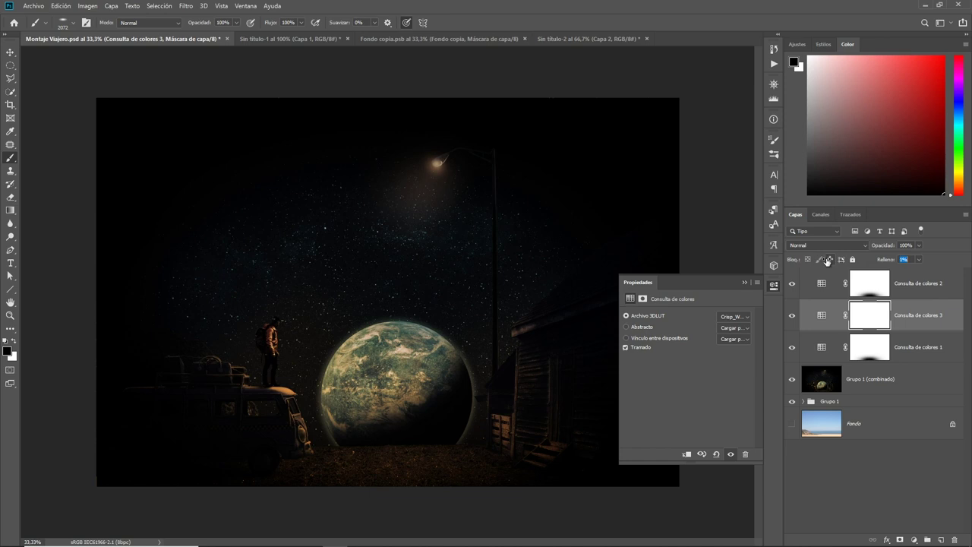
left_click(792, 320)
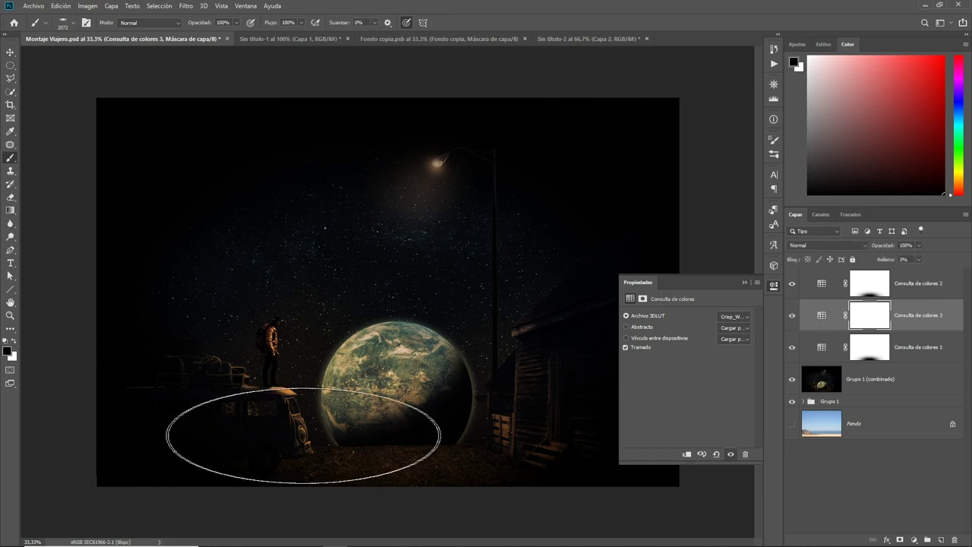
left_click(893, 247)
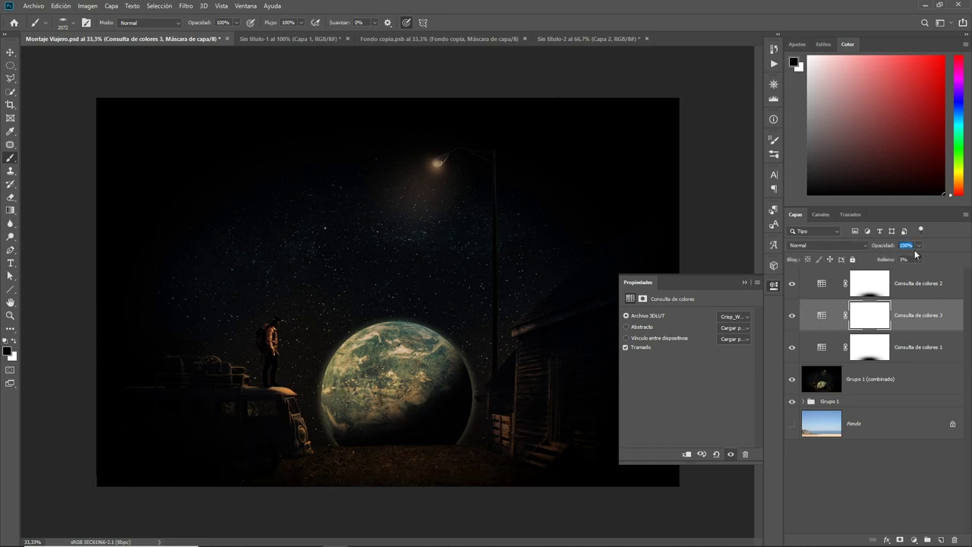
key("Delete")
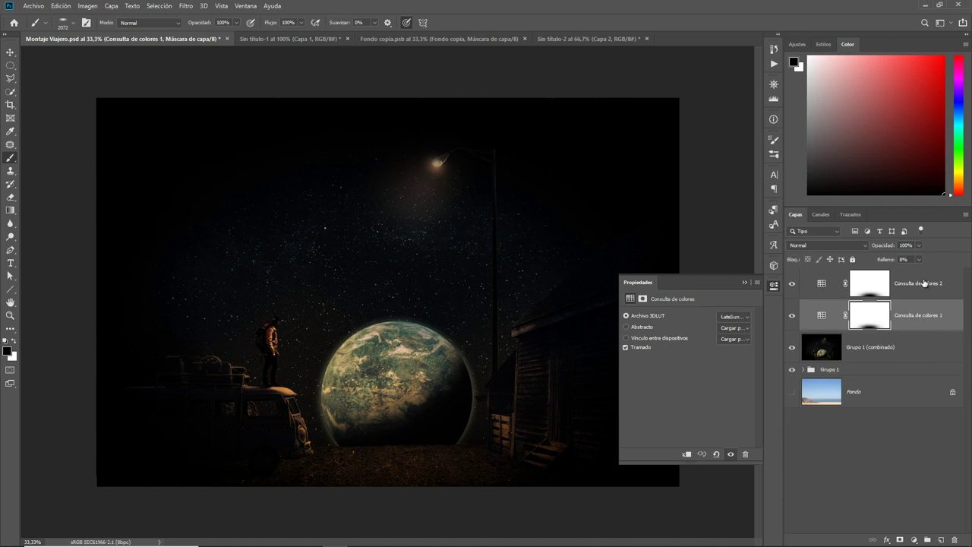
left_click(924, 283)
left_click(941, 540)
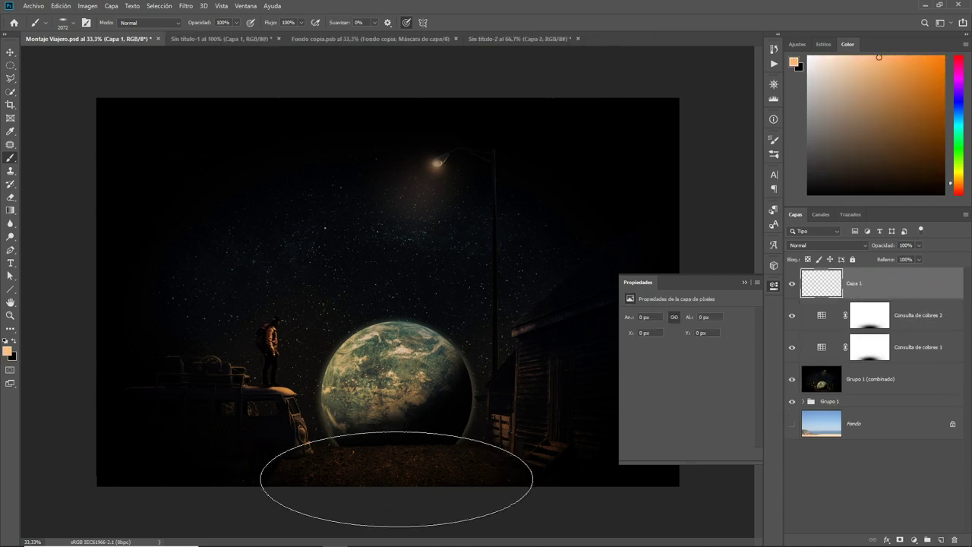
Paint an orange glow along the ground and blend it with Superponer (Overlay).
left_click(397, 478)
left_click(828, 245)
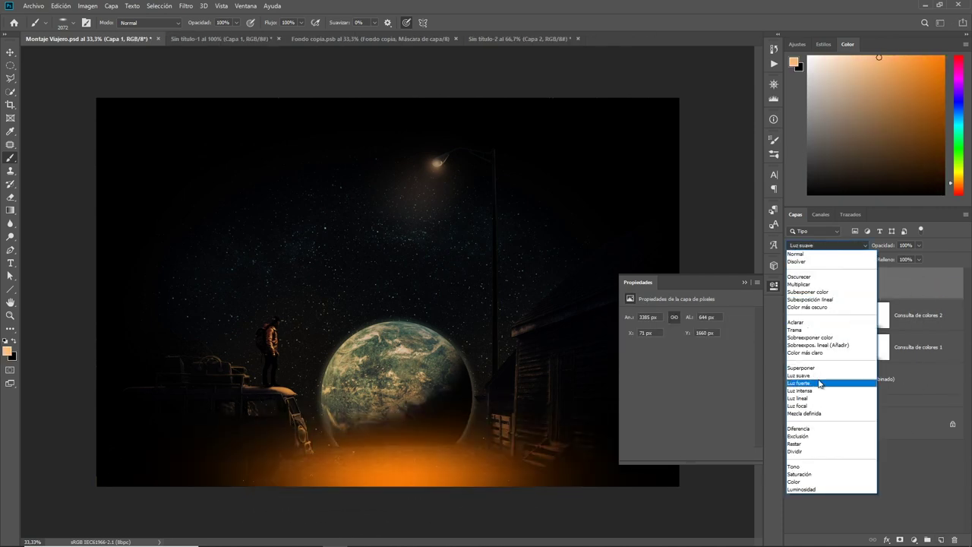
left_click(814, 370)
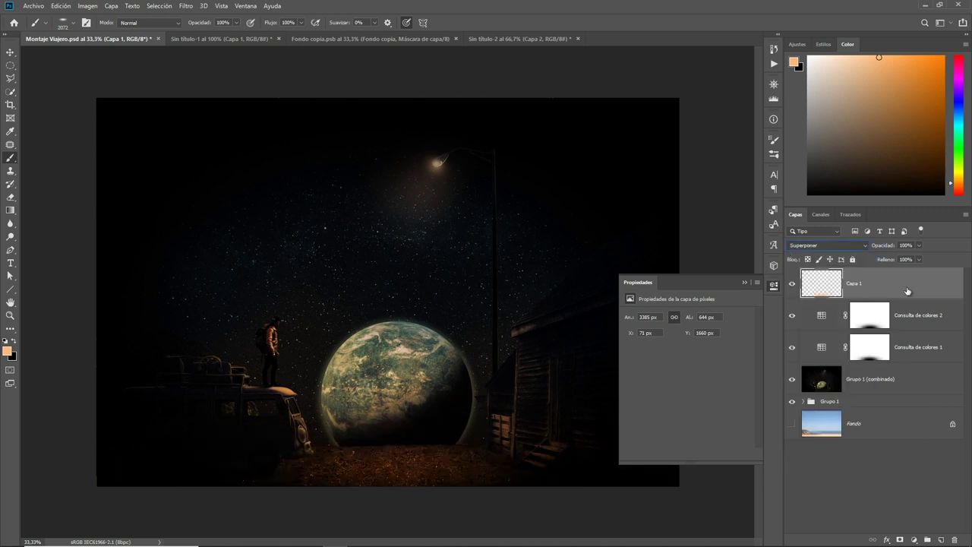
double_click(934, 283)
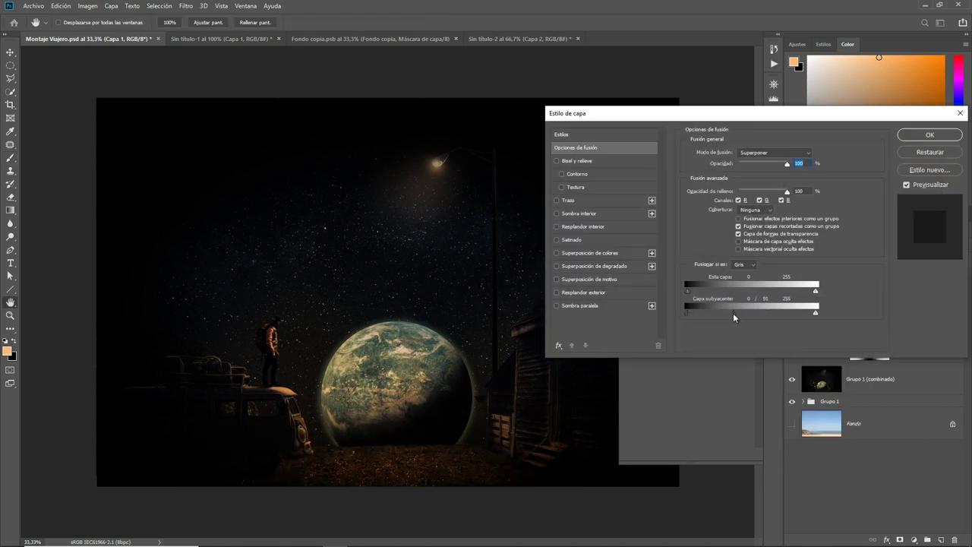
left_click(930, 134)
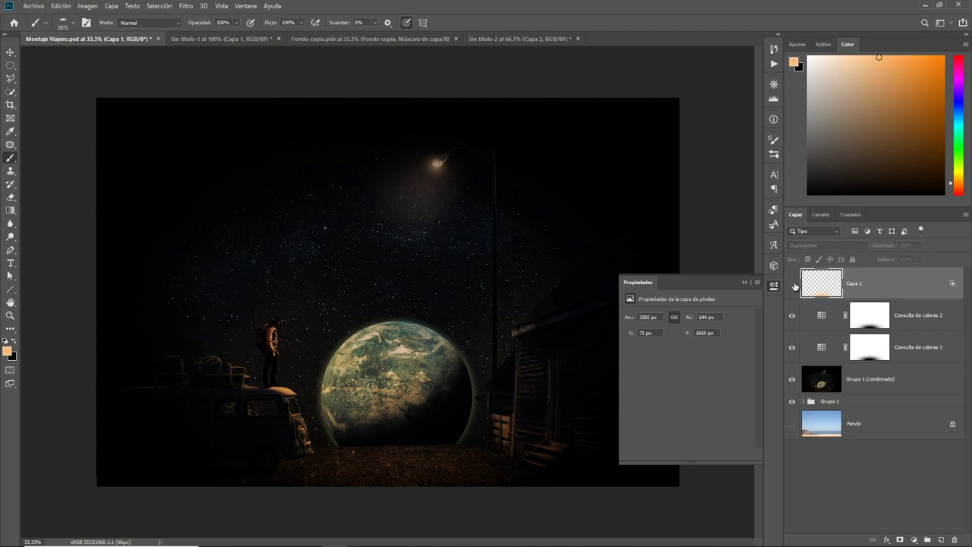
Merge the glow layer down through Grupo 1 (combinado) into Capa 1 and save Montaje Viajero.psd.
left_click(906, 368)
left_click(902, 289, "shift")
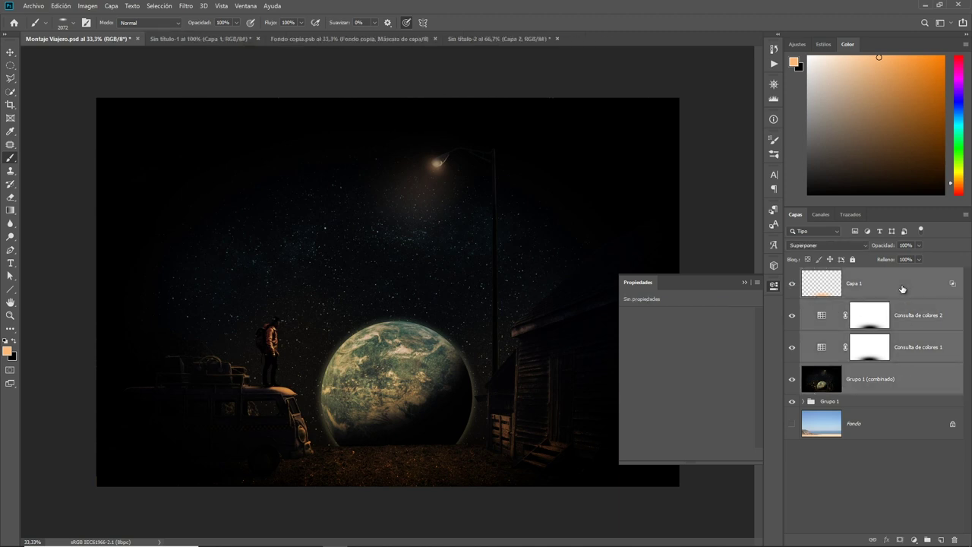
key("ctrl+e")
left_click(745, 282)
left_click(34, 6)
left_click(46, 110)
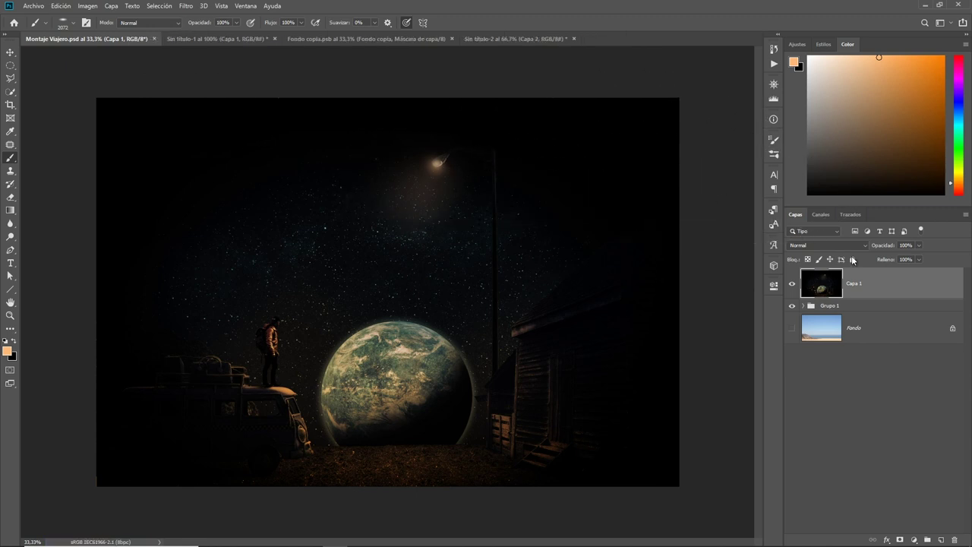
Apply a 15 px Iris Blur with the sharp oval stretched wide around the traveler and planet.
left_click(186, 5)
mouse_move(228, 121)
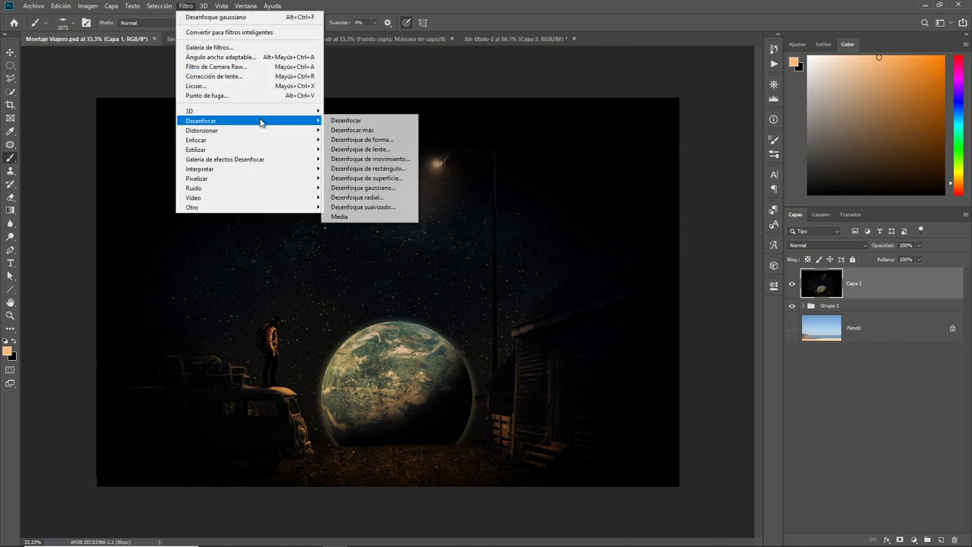
left_click(351, 168)
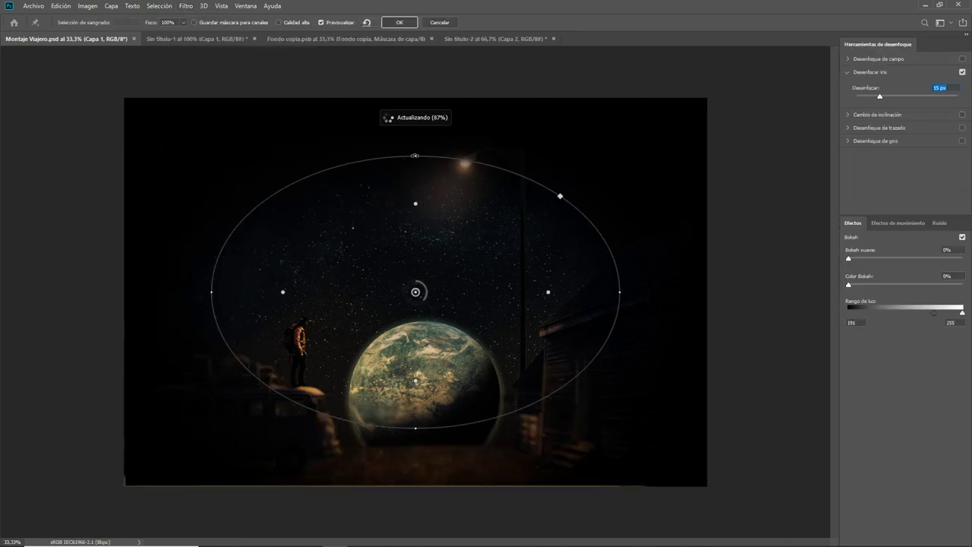
left_click_drag(415, 149, 428, 83)
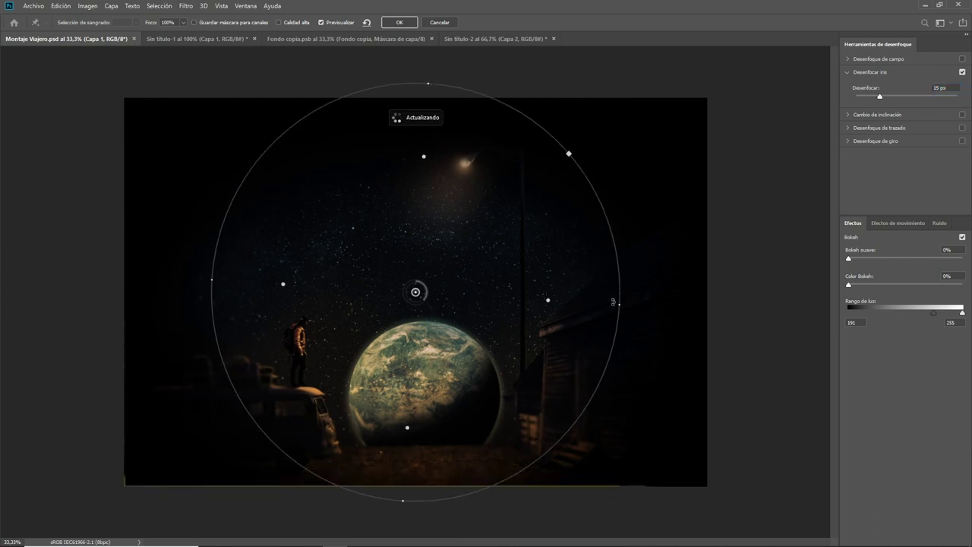
left_click_drag(622, 304, 736, 301)
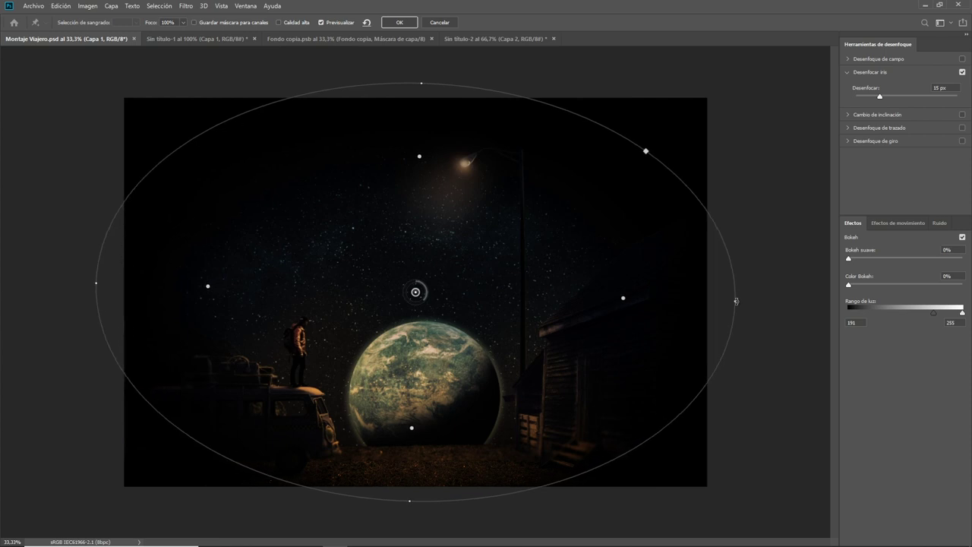
left_click_drag(411, 432, 412, 473)
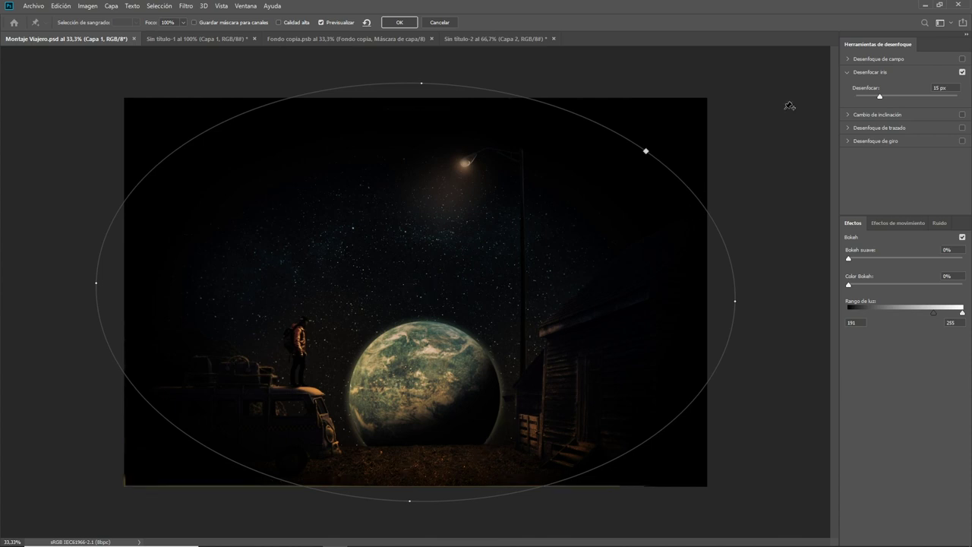
left_click_drag(858, 93, 888, 95)
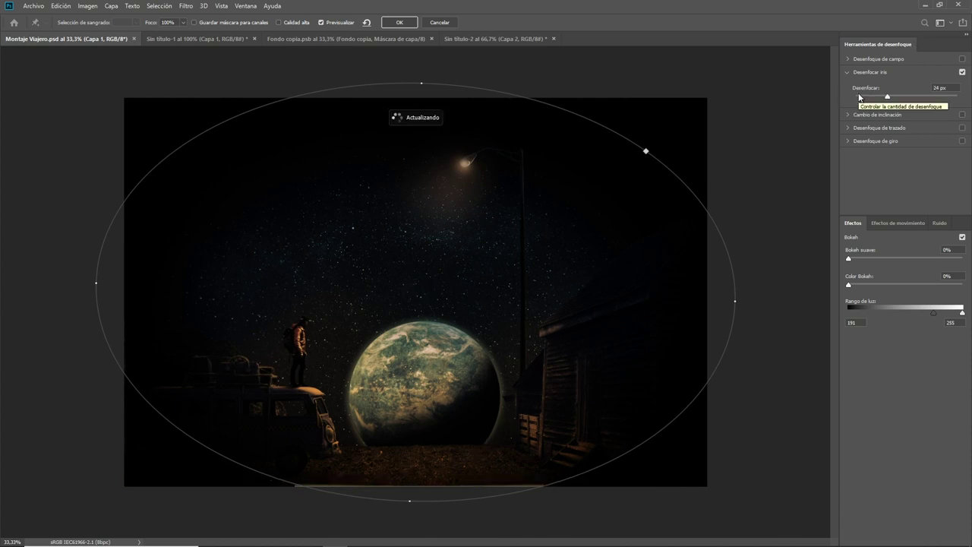
key("ctrl+z")
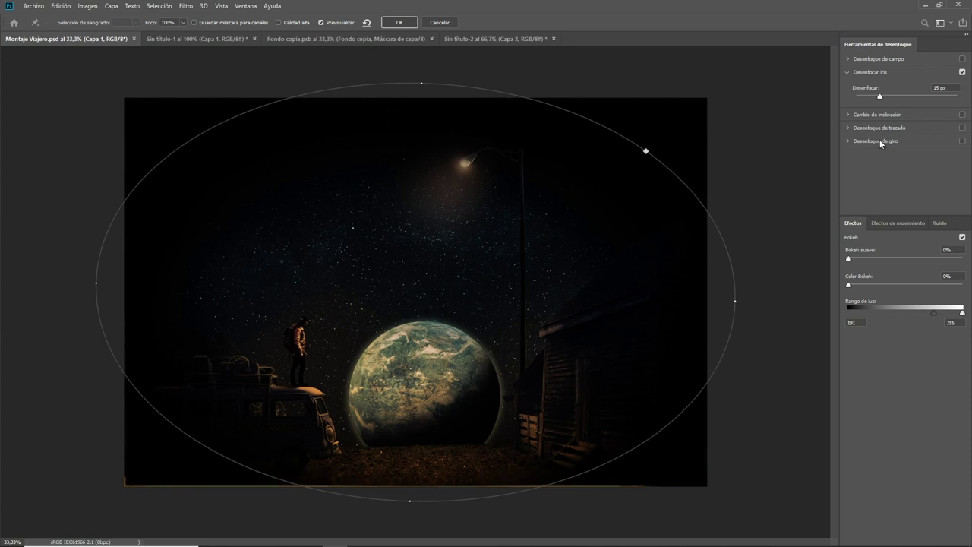
key("Return")
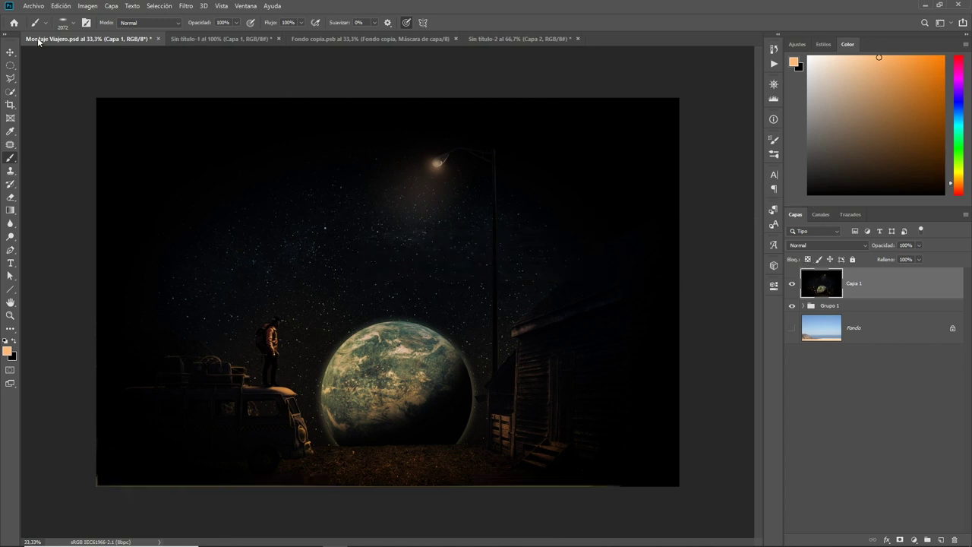
Zoom in and view full screen to inspect the blurred image.
key("v")
key("z")
left_click(391, 303)
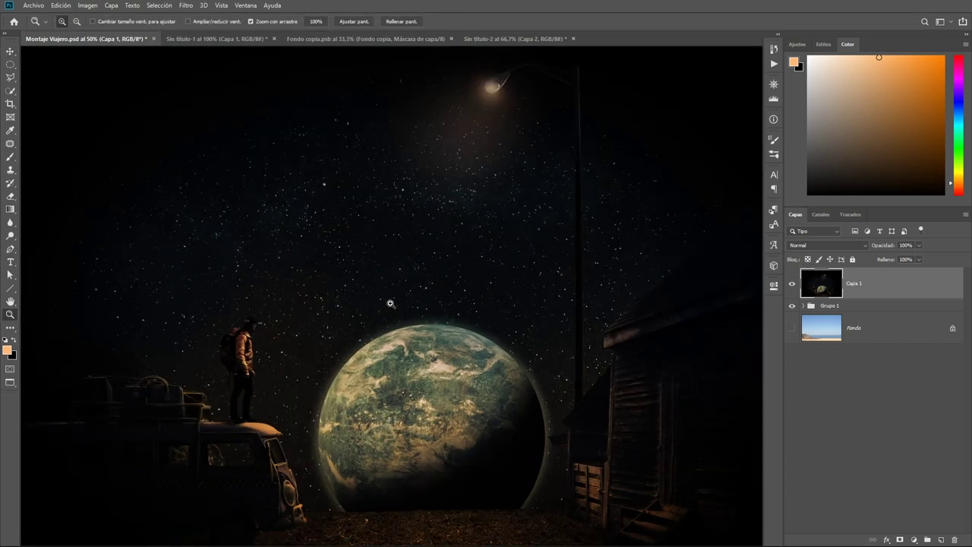
key("f")
key("f")
key("f")
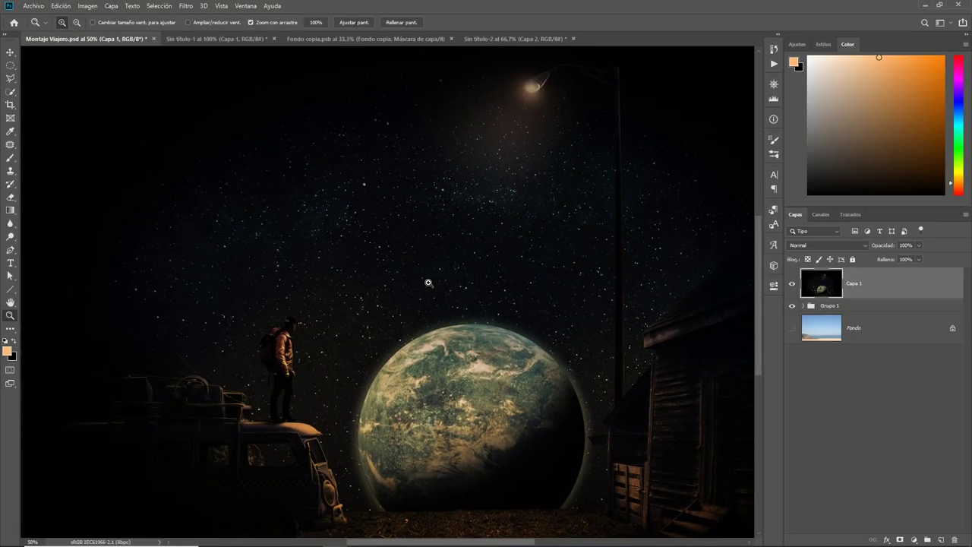
left_click(447, 291, "alt")
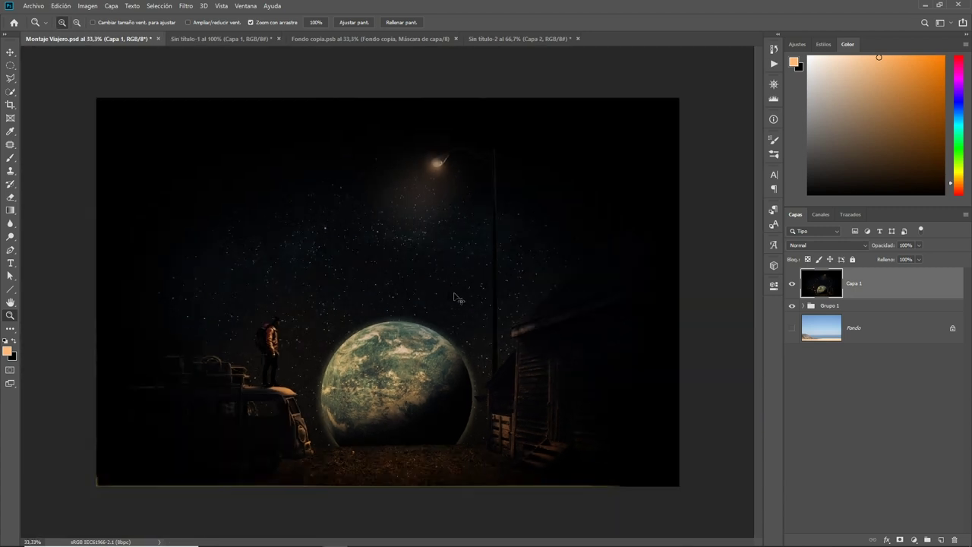
Duplicate the blurred layer as Capa 1 copia, select the whole canvas, and crop to it.
key("ctrl+j")
key("ctrl+t")
key("Return")
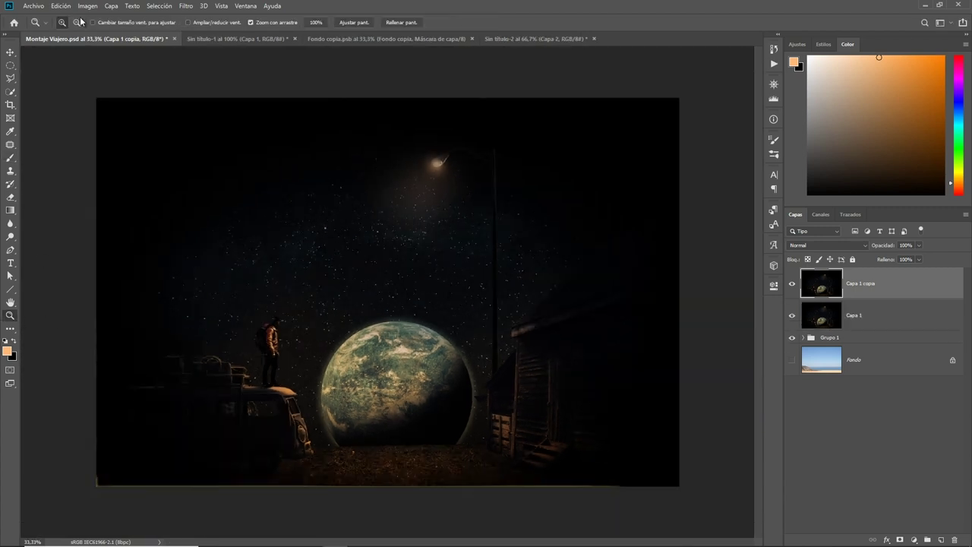
left_click(61, 6)
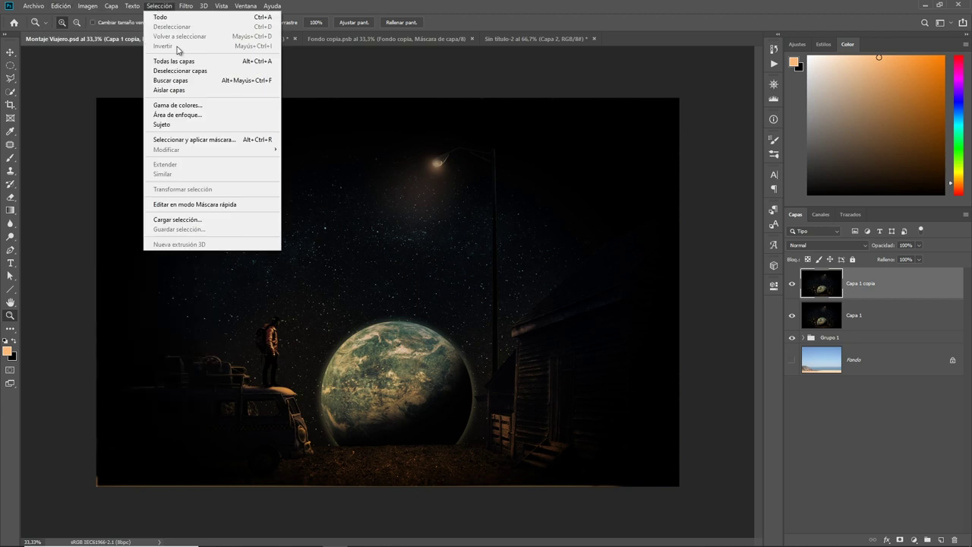
left_click(206, 62)
left_click(87, 7)
key("ctrl+a")
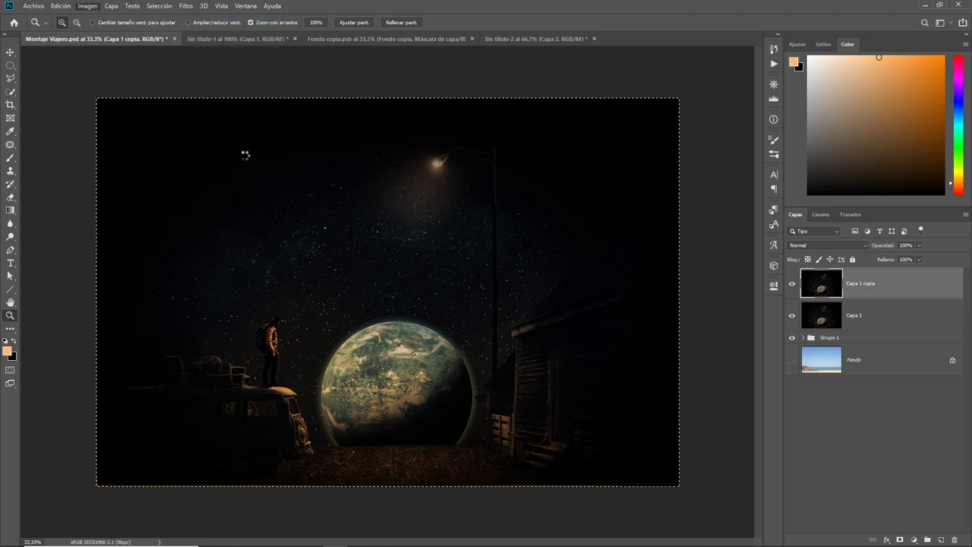